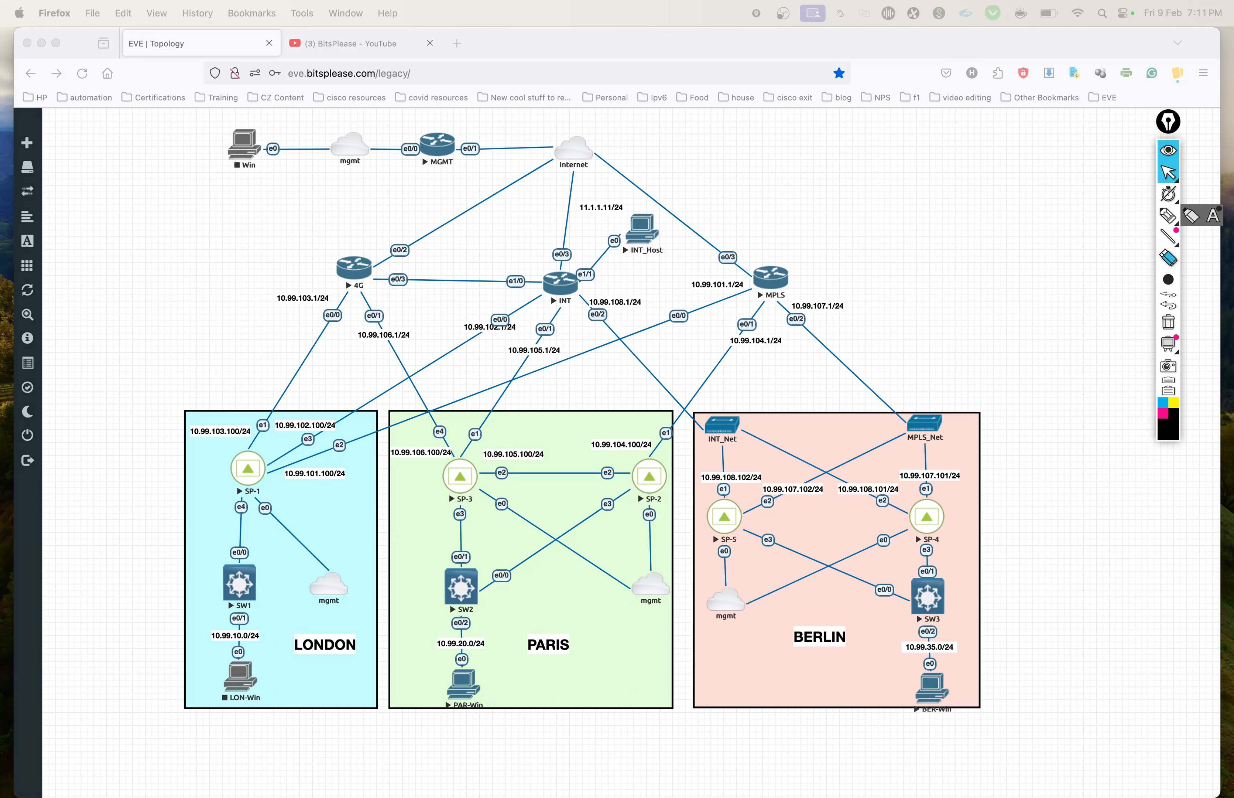
Step: View the BitsPlease YouTube channel's video list and return to the EVE topology
{"action": "left_click", "coordinate": [945, 234]}
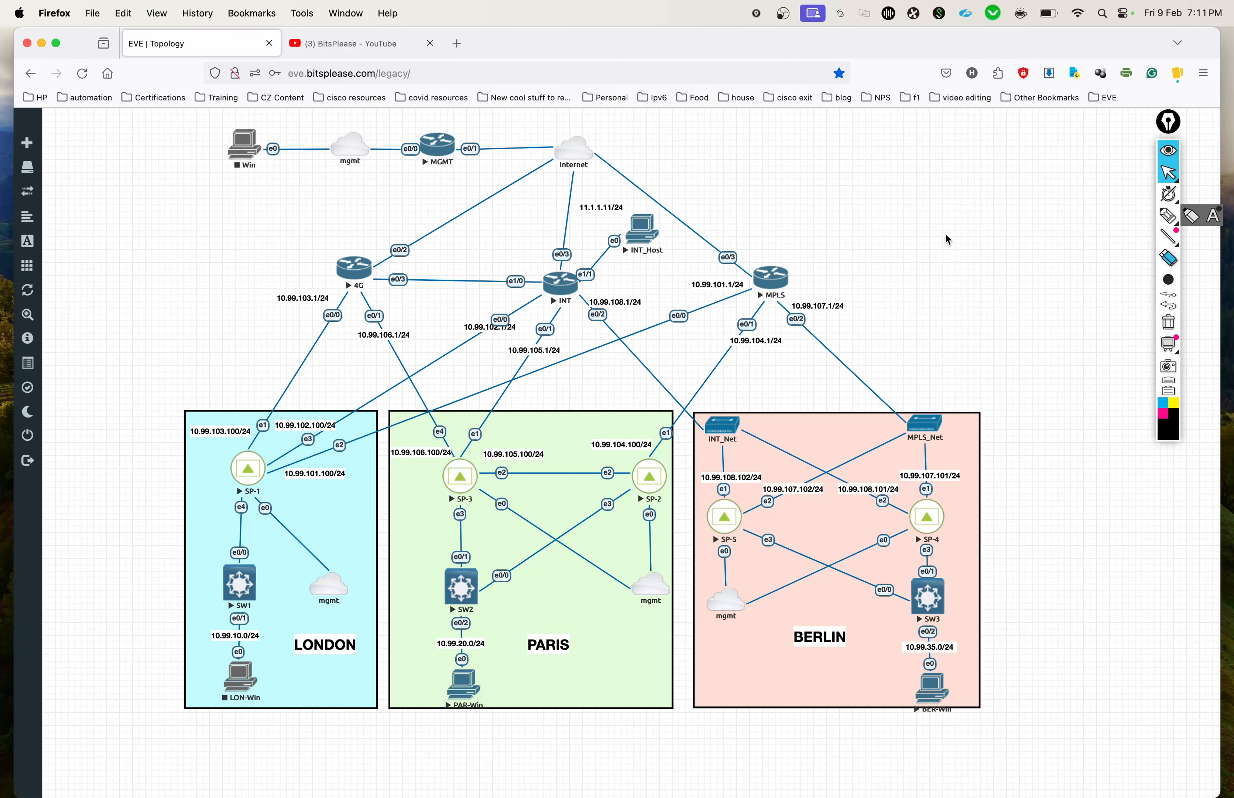
{"action": "left_click", "coordinate": [343, 46]}
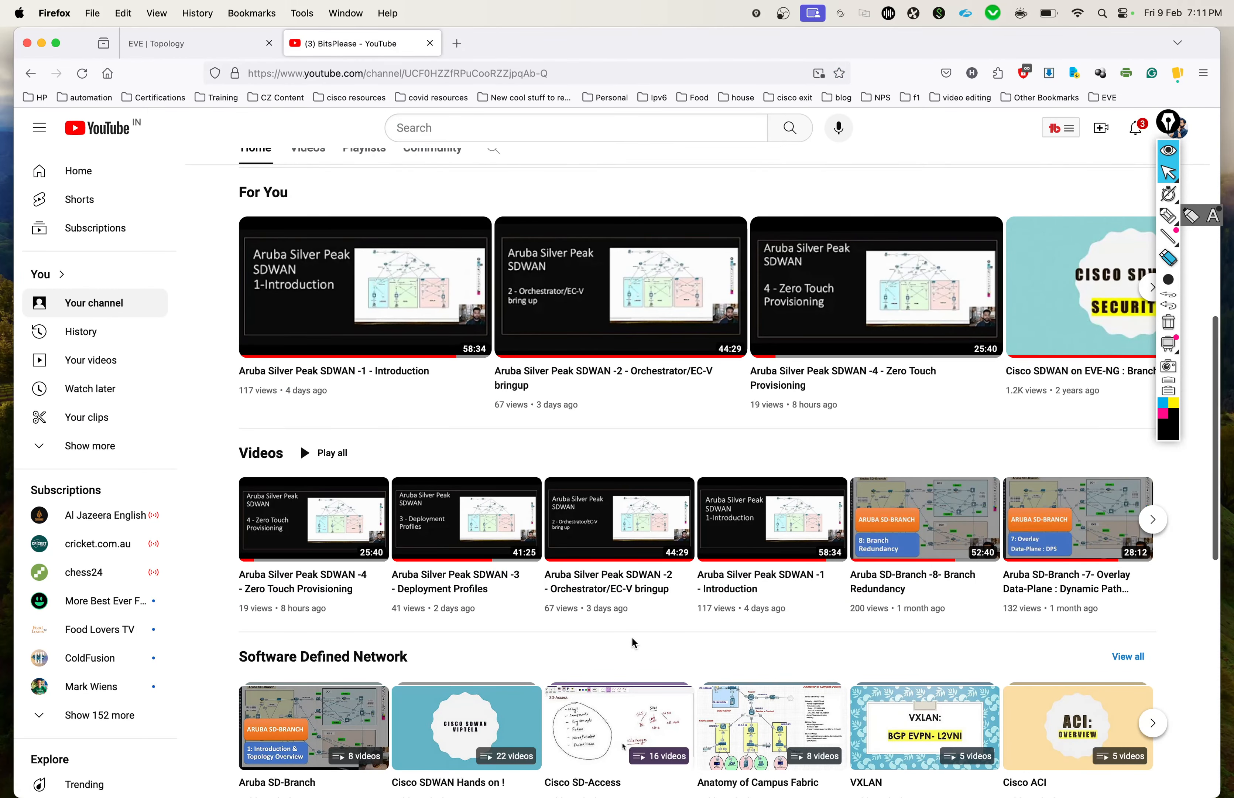
{"action": "left_click", "coordinate": [168, 44]}
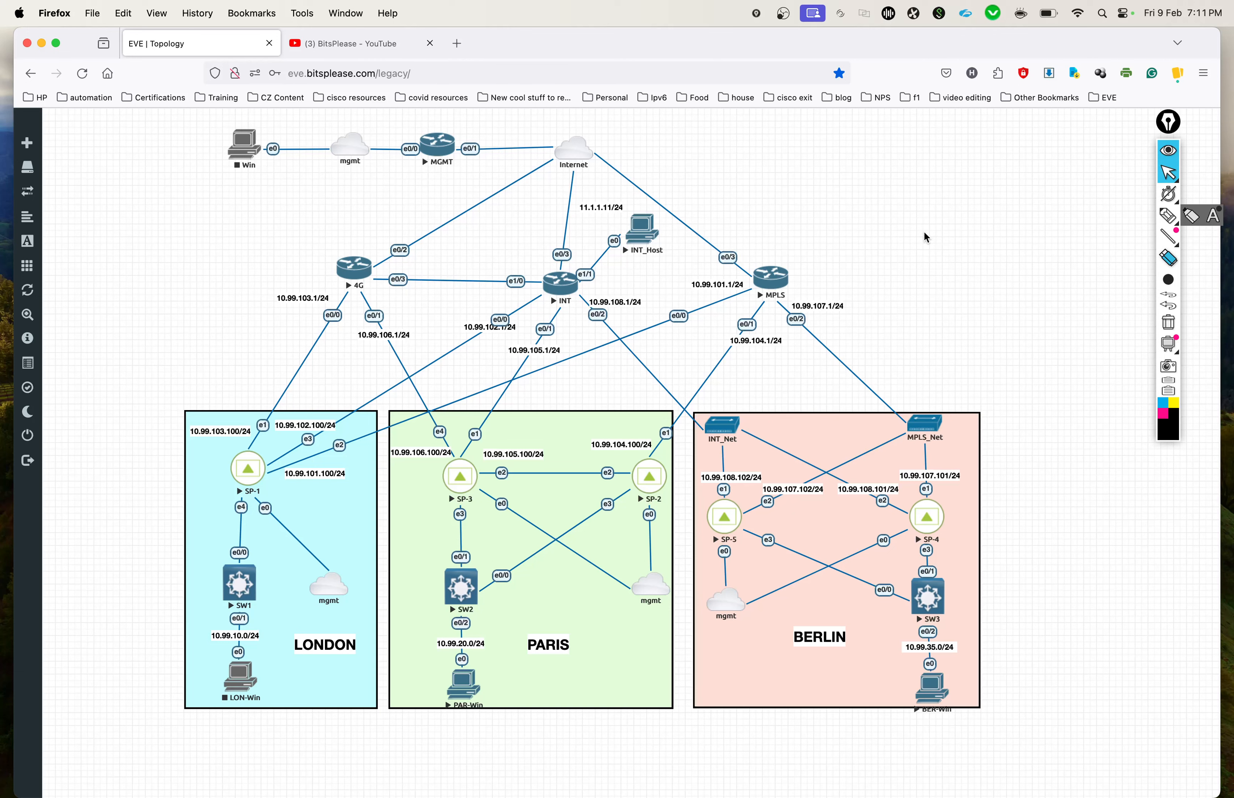
Step: Handwrite "① Underlay" in black beside the Internet cloud, and circle SP-1 with an outgoing arrow labelled WAN
{"action": "left_click", "coordinate": [1168, 215]}
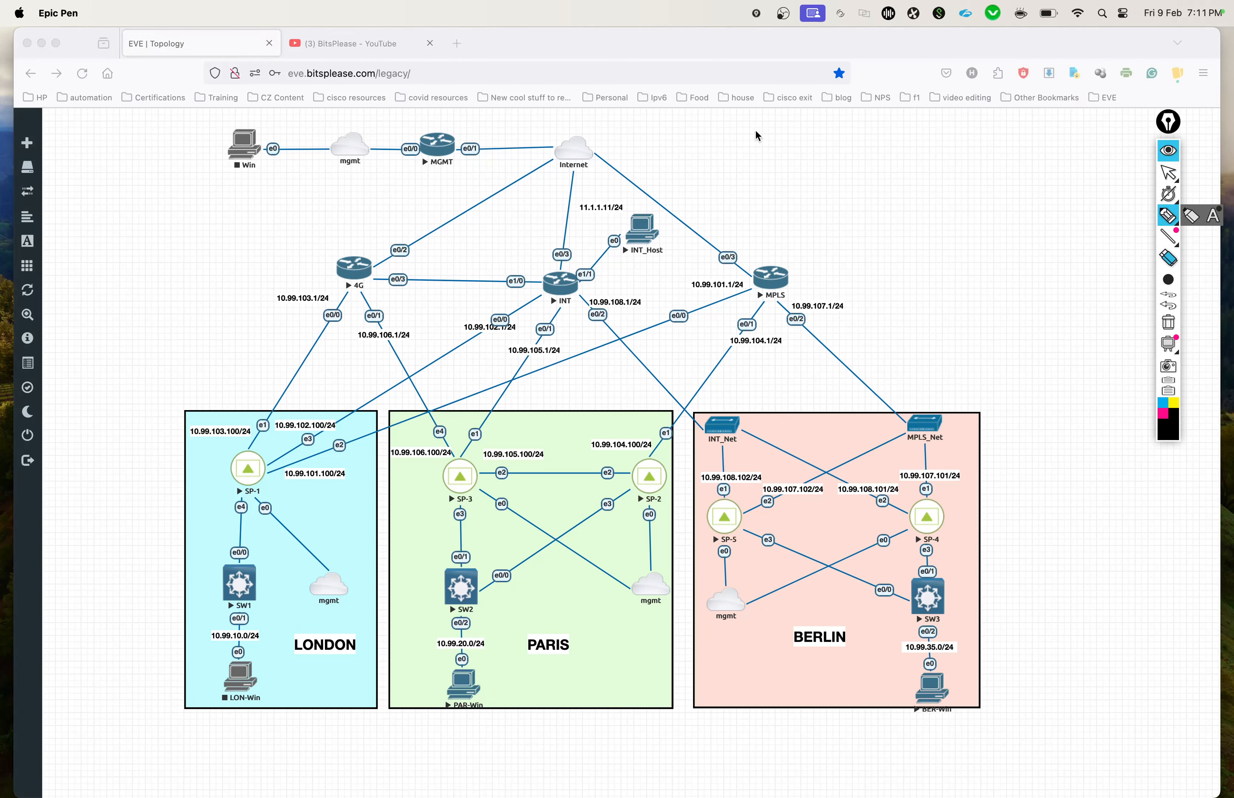
{"action": "mouse_move", "coordinate": [721, 136]}
{"action": "left_mouse_down"}
{"action": "mouse_move", "coordinate": [709, 159]}
{"action": "mouse_move", "coordinate": [719, 137]}
{"action": "mouse_move", "coordinate": [740, 161]}
{"action": "mouse_move", "coordinate": [801, 133]}
{"action": "mouse_move", "coordinate": [821, 160]}
{"action": "left_mouse_up"}
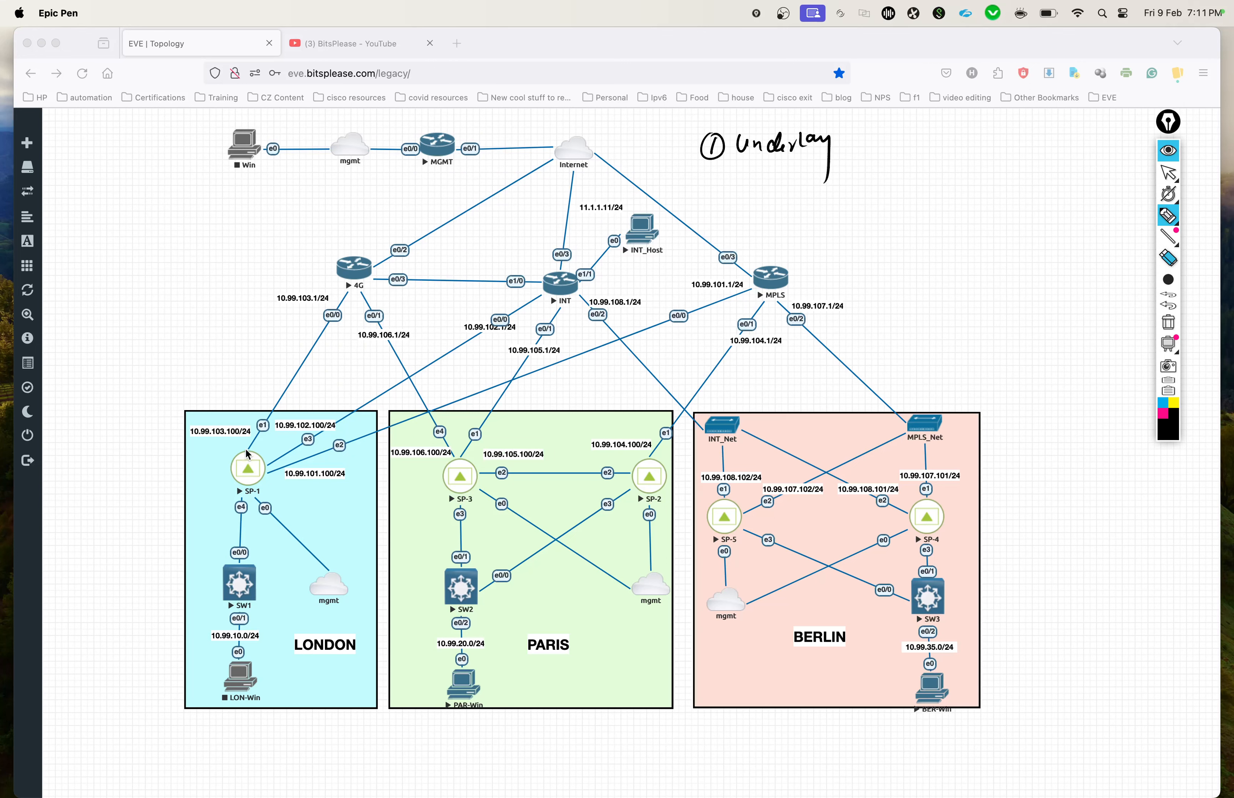
{"action": "mouse_move", "coordinate": [247, 451]}
{"action": "left_mouse_down"}
{"action": "mouse_move", "coordinate": [251, 485]}
{"action": "mouse_move", "coordinate": [228, 467]}
{"action": "mouse_move", "coordinate": [276, 386]}
{"action": "mouse_move", "coordinate": [240, 394]}
{"action": "mouse_move", "coordinate": [259, 370]}
{"action": "left_mouse_up"}
{"action": "left_click_drag", "start_coordinate": [258, 375], "coordinate": [268, 359]}
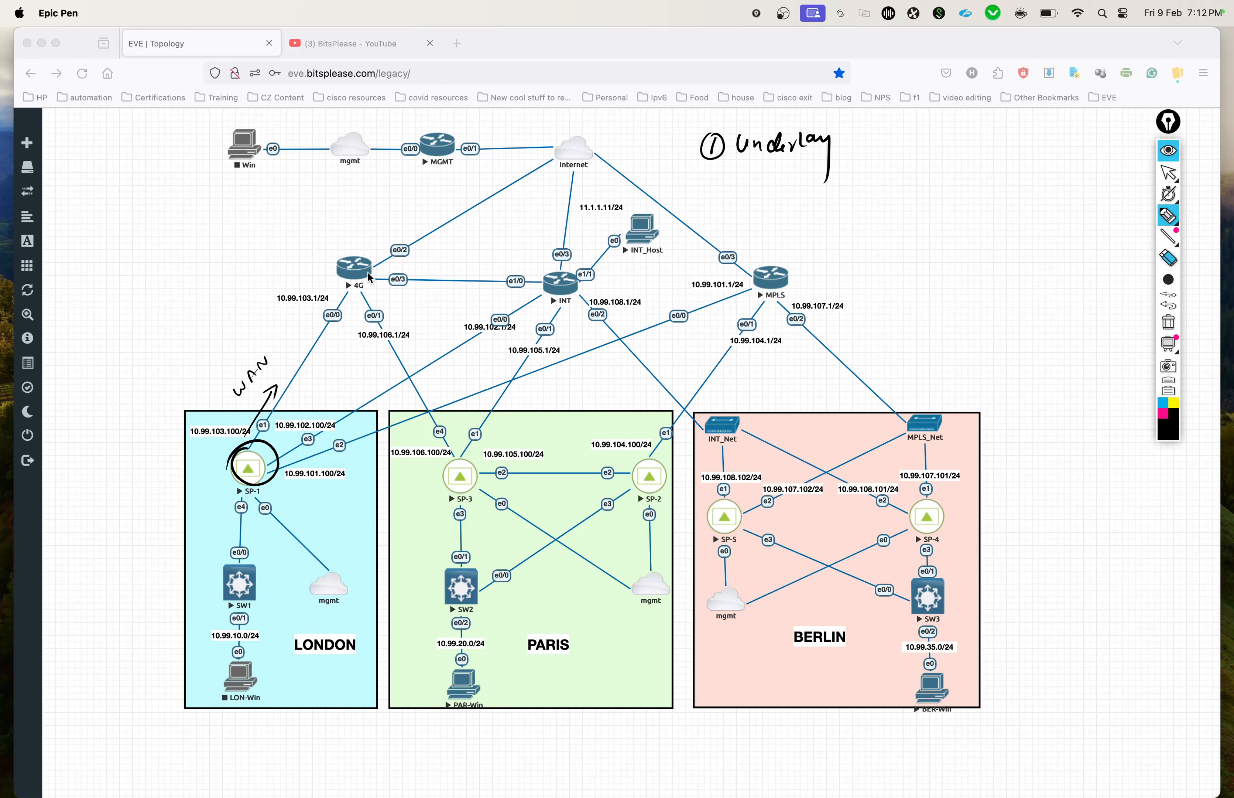
Step: Circle the 4G, INT and MPLS router labels and mark small arrows along the SP-1 to 4G link
{"action": "left_click_drag", "start_coordinate": [371, 274], "coordinate": [338, 289]}
{"action": "mouse_move", "coordinate": [563, 290]}
{"action": "left_mouse_down"}
{"action": "mouse_move", "coordinate": [586, 310]}
{"action": "mouse_move", "coordinate": [552, 291]}
{"action": "left_mouse_up"}
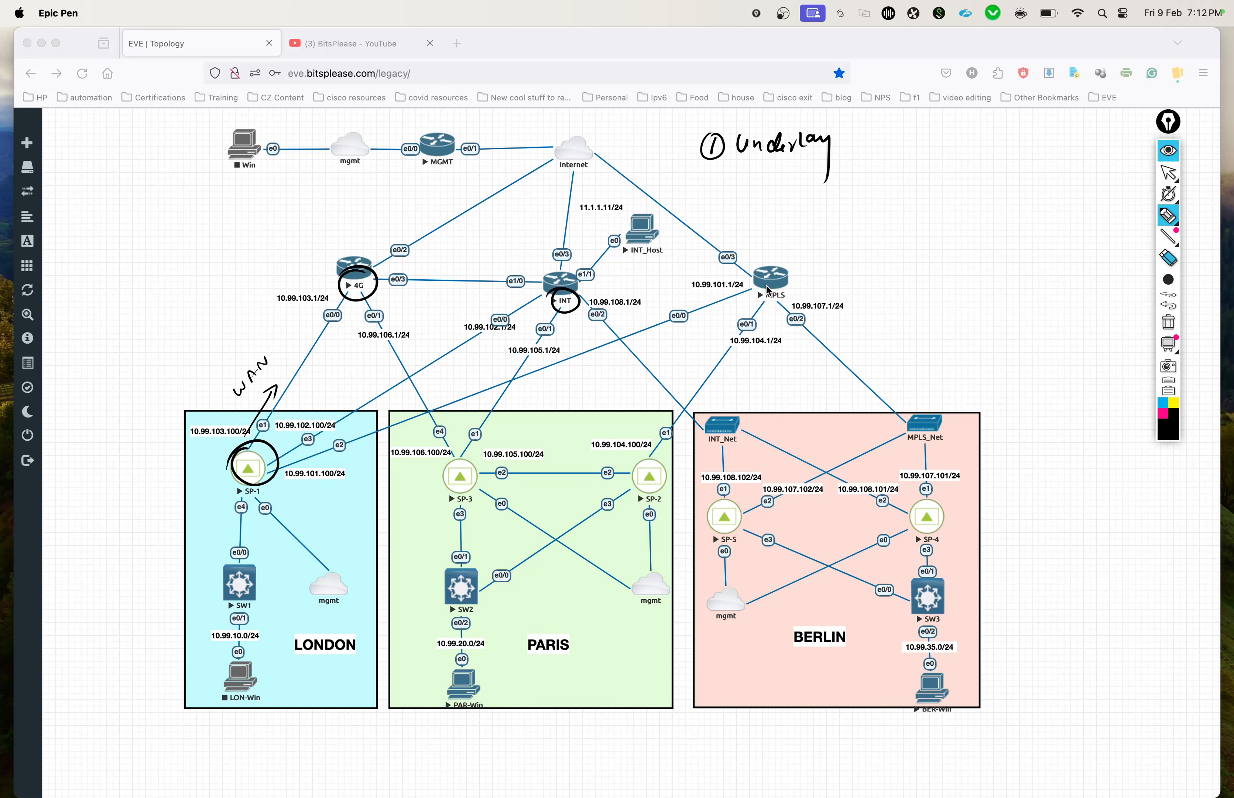
{"action": "left_click_drag", "start_coordinate": [768, 285], "coordinate": [763, 292]}
{"action": "left_click_drag", "start_coordinate": [289, 384], "coordinate": [297, 372]}
{"action": "left_click_drag", "start_coordinate": [256, 435], "coordinate": [265, 432]}
{"action": "left_click_drag", "start_coordinate": [339, 300], "coordinate": [349, 299]}
{"action": "left_click_drag", "start_coordinate": [343, 295], "coordinate": [345, 304]}
Step: Add an arrow after "Underlay" and handwrite "② Overlay" beneath it in black
{"action": "left_click_drag", "start_coordinate": [848, 141], "coordinate": [859, 145]}
{"action": "left_click_drag", "start_coordinate": [706, 185], "coordinate": [729, 204]}
{"action": "mouse_move", "coordinate": [726, 181]}
{"action": "left_mouse_down"}
{"action": "mouse_move", "coordinate": [700, 206]}
{"action": "mouse_move", "coordinate": [697, 179]}
{"action": "mouse_move", "coordinate": [786, 193]}
{"action": "mouse_move", "coordinate": [798, 179]}
{"action": "mouse_move", "coordinate": [807, 191]}
{"action": "mouse_move", "coordinate": [833, 182]}
{"action": "mouse_move", "coordinate": [829, 235]}
{"action": "left_mouse_up"}
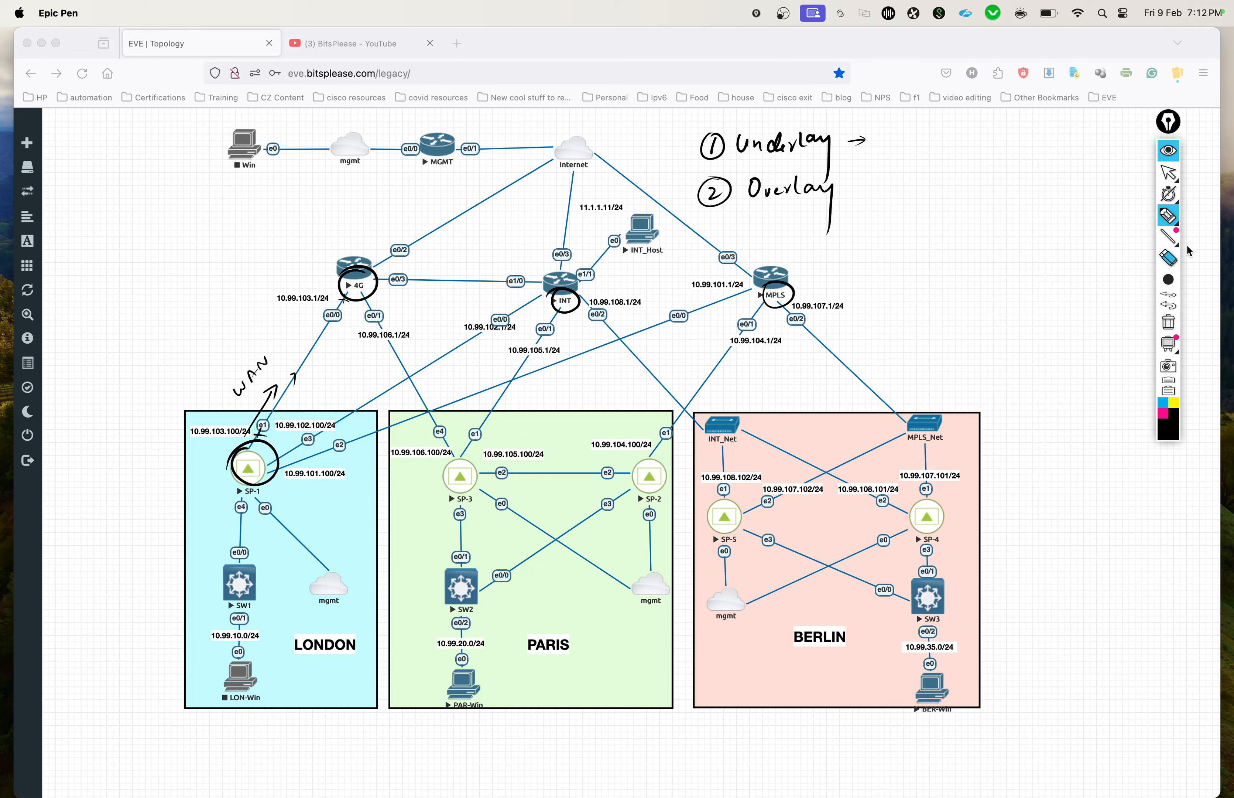
Step: Circle SP-3 in pink and trace the tunnel path from SP-1 through 4G to SP-3
{"action": "left_click", "coordinate": [1163, 414]}
{"action": "left_click_drag", "start_coordinate": [476, 471], "coordinate": [468, 450]}
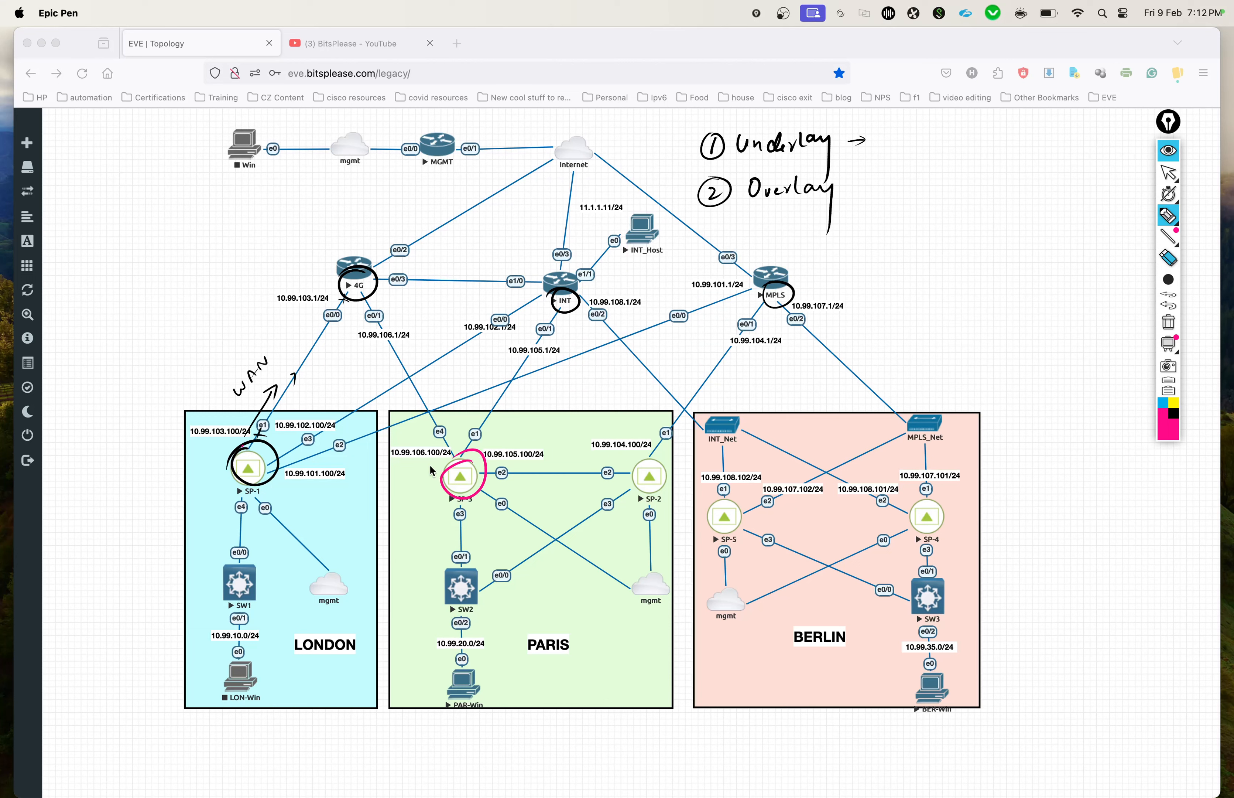
{"action": "mouse_move", "coordinate": [250, 447]}
{"action": "left_mouse_down"}
{"action": "mouse_move", "coordinate": [332, 313]}
{"action": "mouse_move", "coordinate": [390, 310]}
{"action": "mouse_move", "coordinate": [466, 445]}
{"action": "left_mouse_up"}
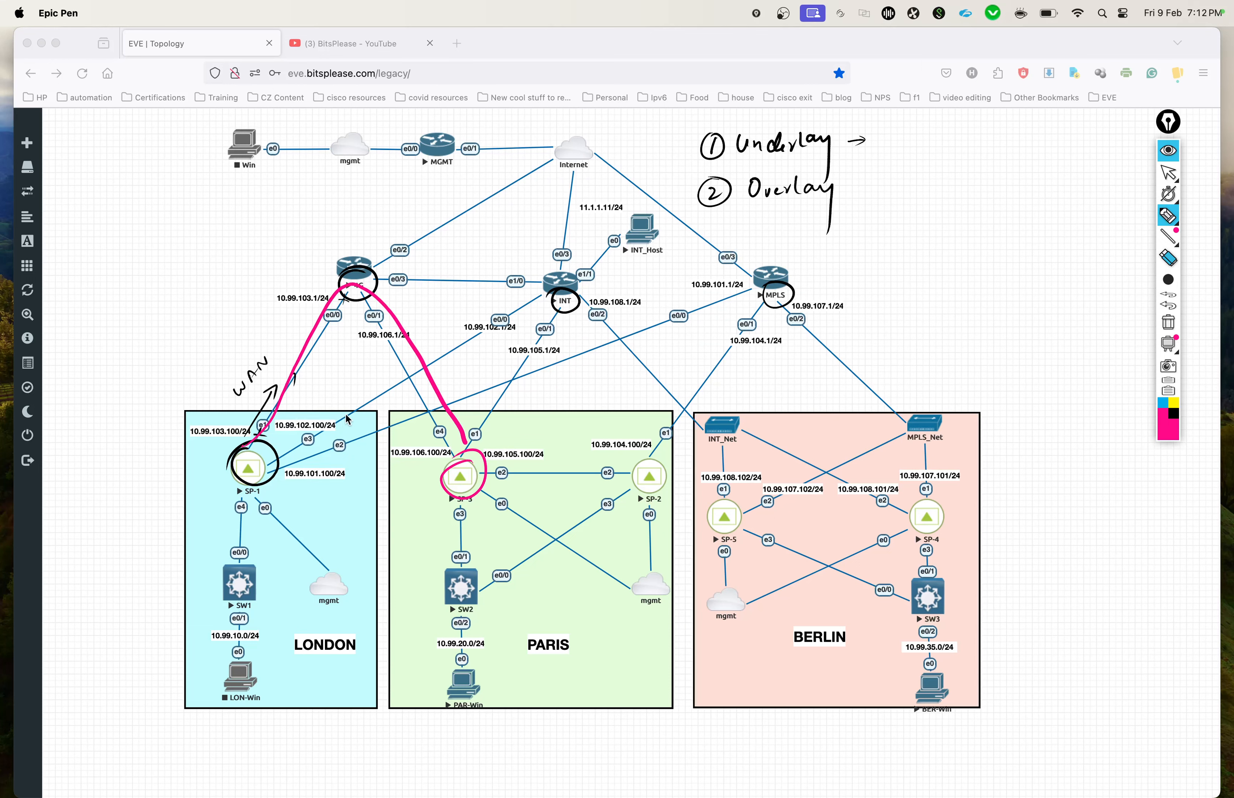
Step: Handwrite "– IPSEC" in pink next to the Overlay note
{"action": "left_click_drag", "start_coordinate": [855, 188], "coordinate": [909, 192]}
{"action": "mouse_move", "coordinate": [920, 181]}
{"action": "left_mouse_down"}
{"action": "mouse_move", "coordinate": [929, 192]}
{"action": "mouse_move", "coordinate": [928, 177]}
{"action": "left_mouse_up"}
{"action": "left_click_drag", "start_coordinate": [920, 185], "coordinate": [949, 191]}
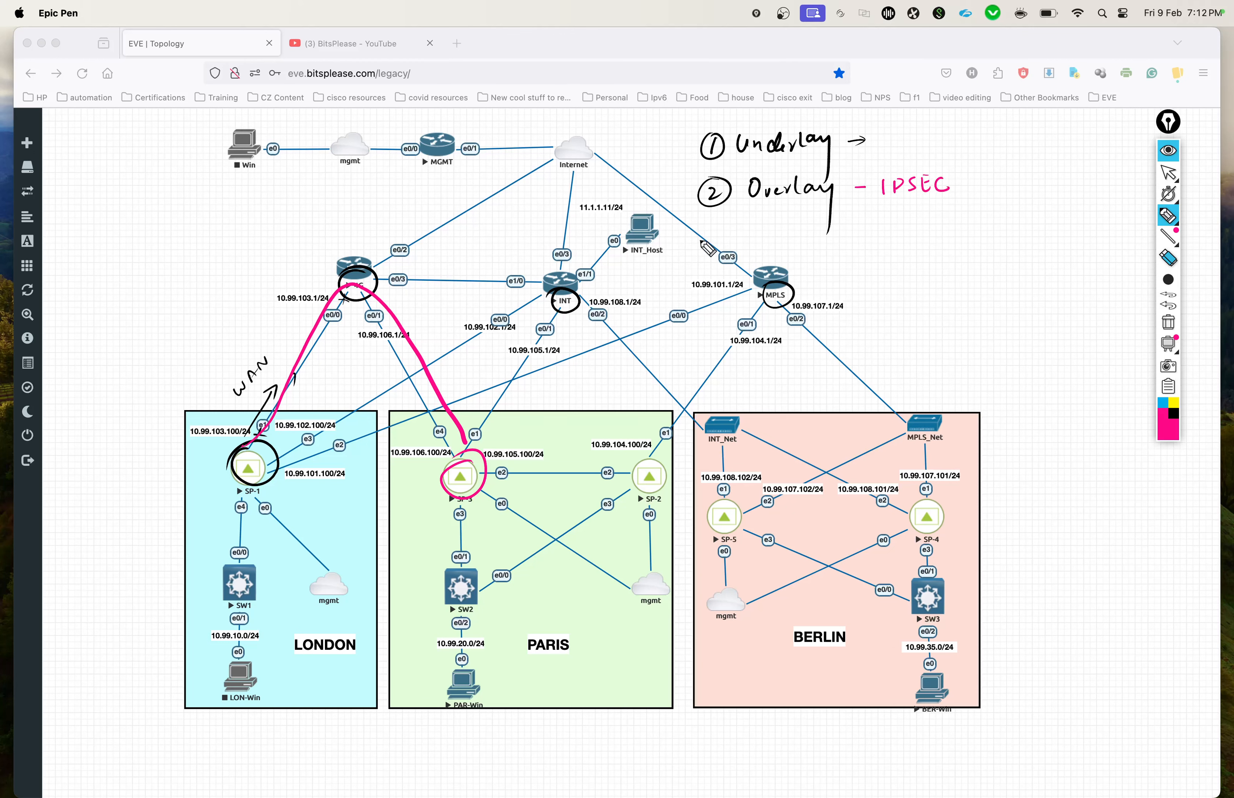
Step: Add a third pink note "③ BIO" with an arrow to the word "profile", underlining both
{"action": "mouse_move", "coordinate": [715, 227]}
{"action": "left_mouse_down"}
{"action": "mouse_move", "coordinate": [718, 242]}
{"action": "mouse_move", "coordinate": [701, 239]}
{"action": "mouse_move", "coordinate": [712, 215]}
{"action": "mouse_move", "coordinate": [781, 241]}
{"action": "mouse_move", "coordinate": [804, 218]}
{"action": "mouse_move", "coordinate": [796, 256]}
{"action": "left_mouse_up"}
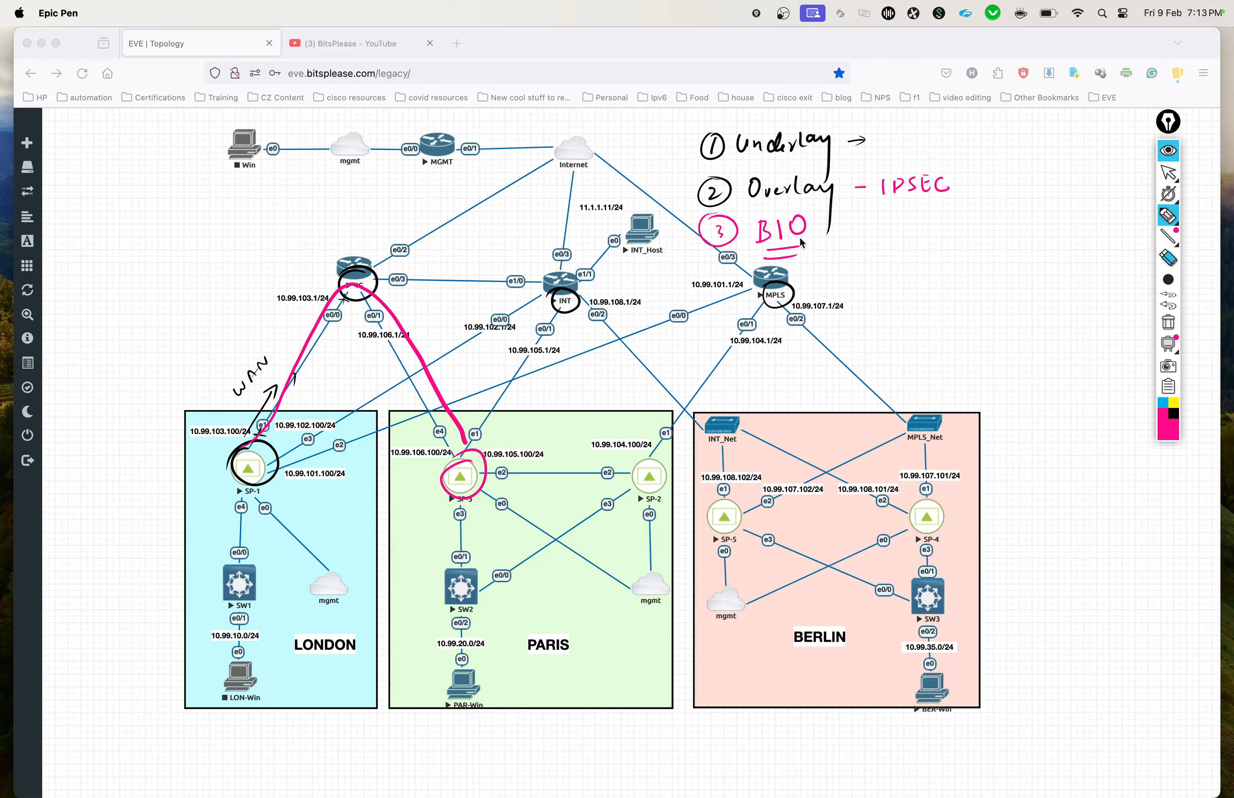
{"action": "left_click_drag", "start_coordinate": [809, 241], "coordinate": [832, 251]}
{"action": "left_click_drag", "start_coordinate": [862, 234], "coordinate": [928, 239]}
{"action": "left_click_drag", "start_coordinate": [935, 218], "coordinate": [950, 234]}
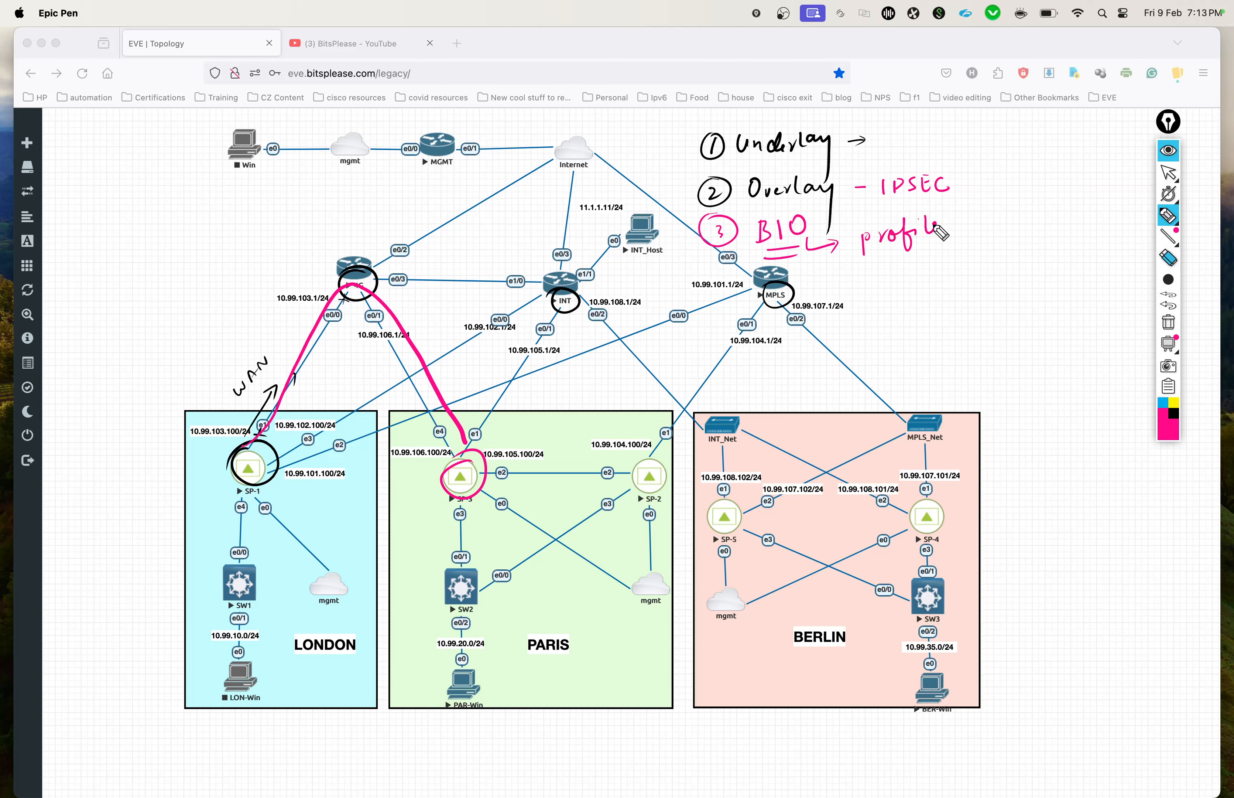
{"action": "left_click_drag", "start_coordinate": [875, 253], "coordinate": [944, 251]}
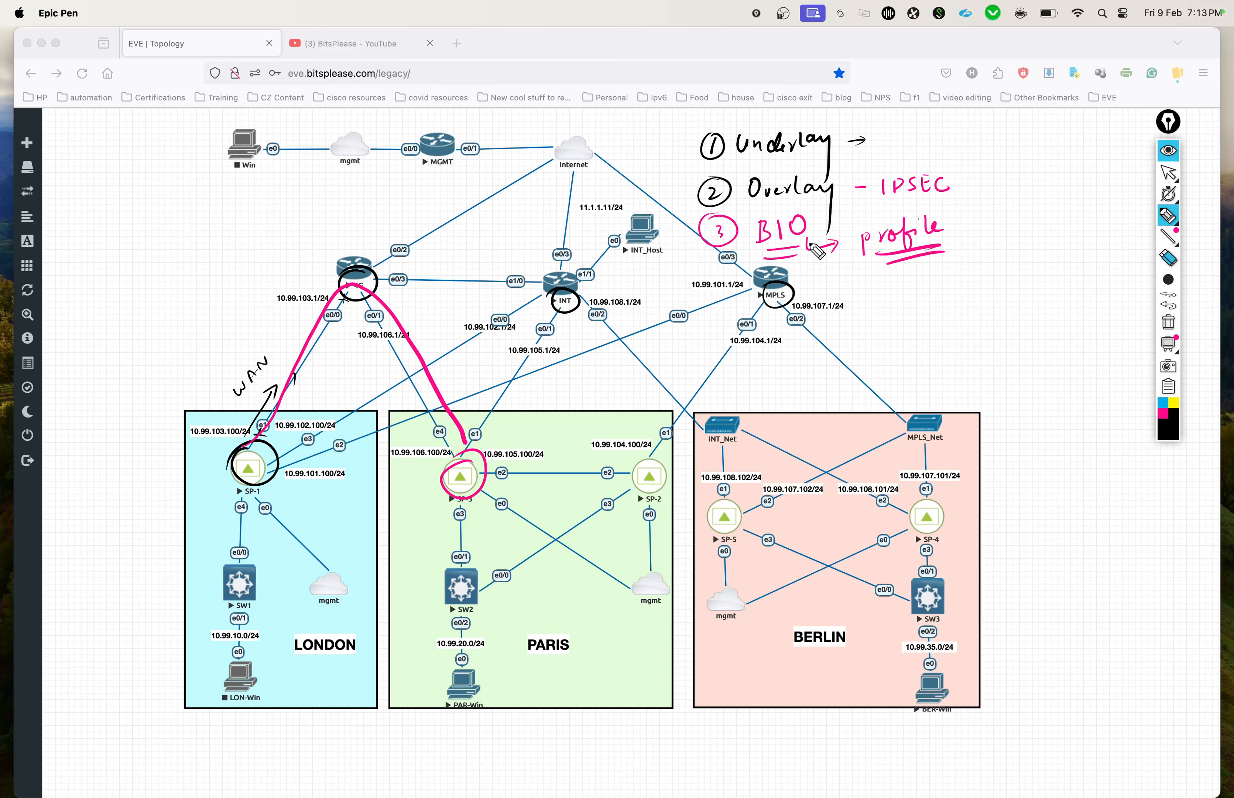
Step: Branch the profile note downward into the handwritten entries "Real", "Bulk" and "Critical"
{"action": "mouse_move", "coordinate": [862, 268]}
{"action": "left_mouse_down"}
{"action": "mouse_move", "coordinate": [859, 282]}
{"action": "mouse_move", "coordinate": [882, 299]}
{"action": "mouse_move", "coordinate": [936, 300]}
{"action": "left_mouse_up"}
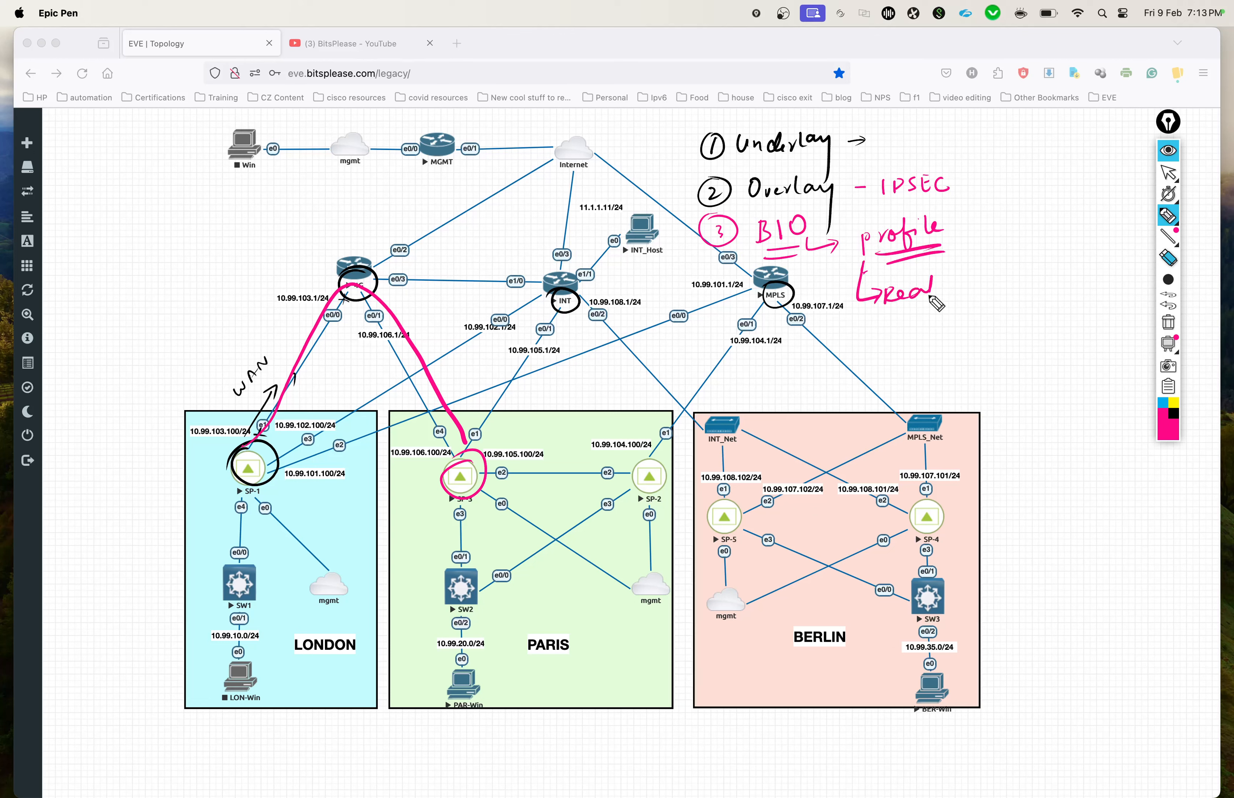
{"action": "mouse_move", "coordinate": [856, 304]}
{"action": "left_mouse_down"}
{"action": "mouse_move", "coordinate": [874, 339]}
{"action": "mouse_move", "coordinate": [929, 337]}
{"action": "mouse_move", "coordinate": [936, 324]}
{"action": "mouse_move", "coordinate": [941, 337]}
{"action": "left_mouse_up"}
{"action": "mouse_move", "coordinate": [858, 342]}
{"action": "left_mouse_down"}
{"action": "mouse_move", "coordinate": [882, 379]}
{"action": "mouse_move", "coordinate": [915, 363]}
{"action": "mouse_move", "coordinate": [923, 374]}
{"action": "mouse_move", "coordinate": [928, 349]}
{"action": "mouse_move", "coordinate": [971, 369]}
{"action": "left_mouse_up"}
Step: In black, underline Real, Bulk and Critical, circle "profile" and add an arrow after Real
{"action": "left_click", "coordinate": [1175, 415]}
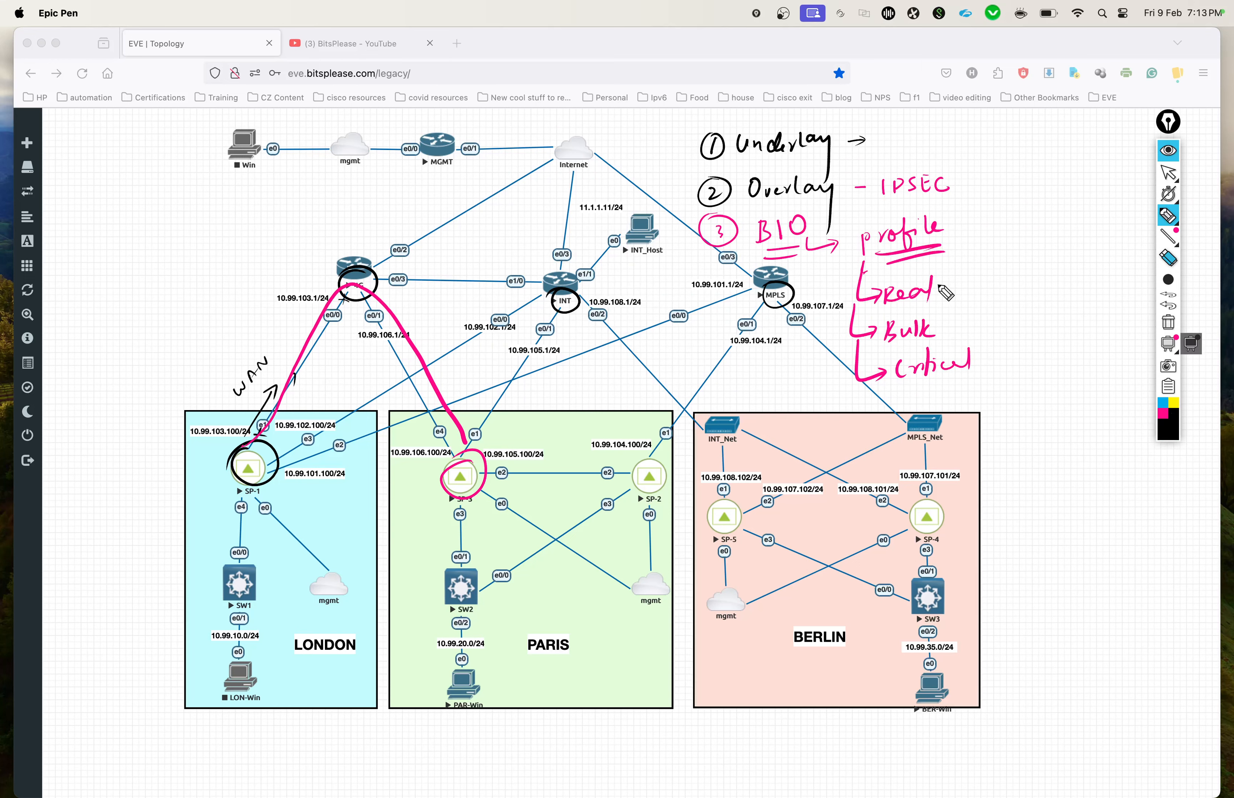
{"action": "left_click_drag", "start_coordinate": [884, 308], "coordinate": [934, 304]}
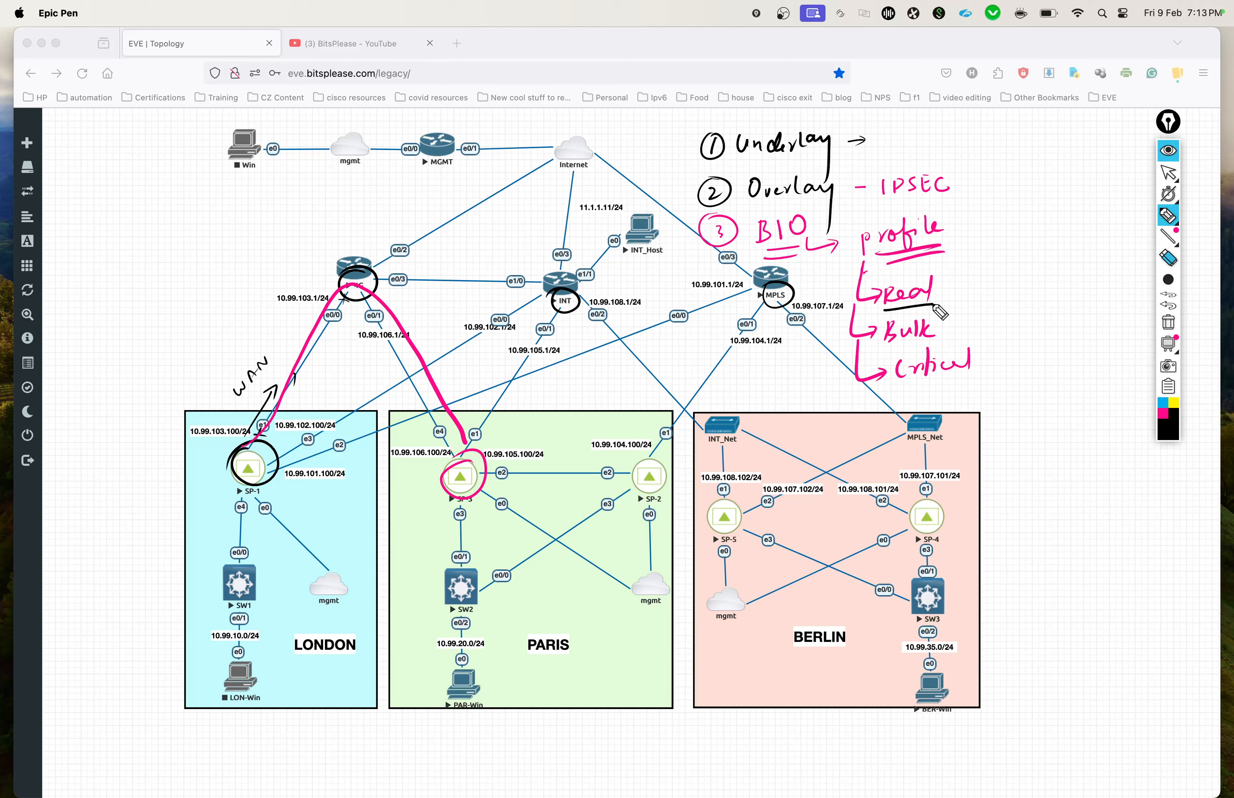
{"action": "left_click_drag", "start_coordinate": [892, 347], "coordinate": [948, 340]}
{"action": "left_click_drag", "start_coordinate": [898, 387], "coordinate": [988, 385]}
{"action": "mouse_move", "coordinate": [944, 224]}
{"action": "left_mouse_down"}
{"action": "mouse_move", "coordinate": [913, 208]}
{"action": "mouse_move", "coordinate": [951, 236]}
{"action": "mouse_move", "coordinate": [913, 207]}
{"action": "left_mouse_up"}
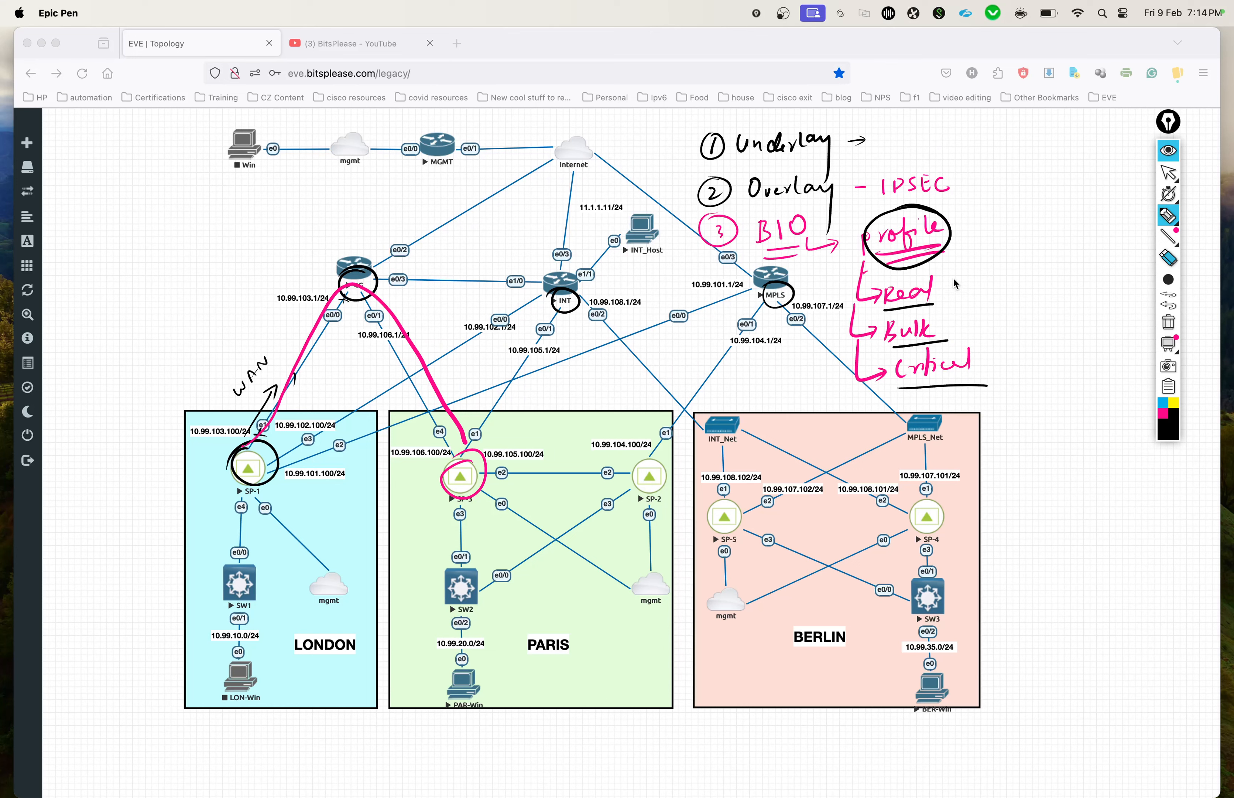
{"action": "left_click_drag", "start_coordinate": [944, 291], "coordinate": [962, 294]}
Step: Add black tick marks at the 4G, INT and MPLS routers and beside the IPSEC and Underlay notes
{"action": "left_click_drag", "start_coordinate": [318, 280], "coordinate": [342, 268]}
{"action": "left_click_drag", "start_coordinate": [531, 315], "coordinate": [554, 301]}
{"action": "left_click_drag", "start_coordinate": [733, 303], "coordinate": [756, 294]}
{"action": "mouse_move", "coordinate": [959, 182]}
{"action": "left_mouse_down"}
{"action": "mouse_move", "coordinate": [968, 190]}
{"action": "mouse_move", "coordinate": [982, 171]}
{"action": "left_mouse_up"}
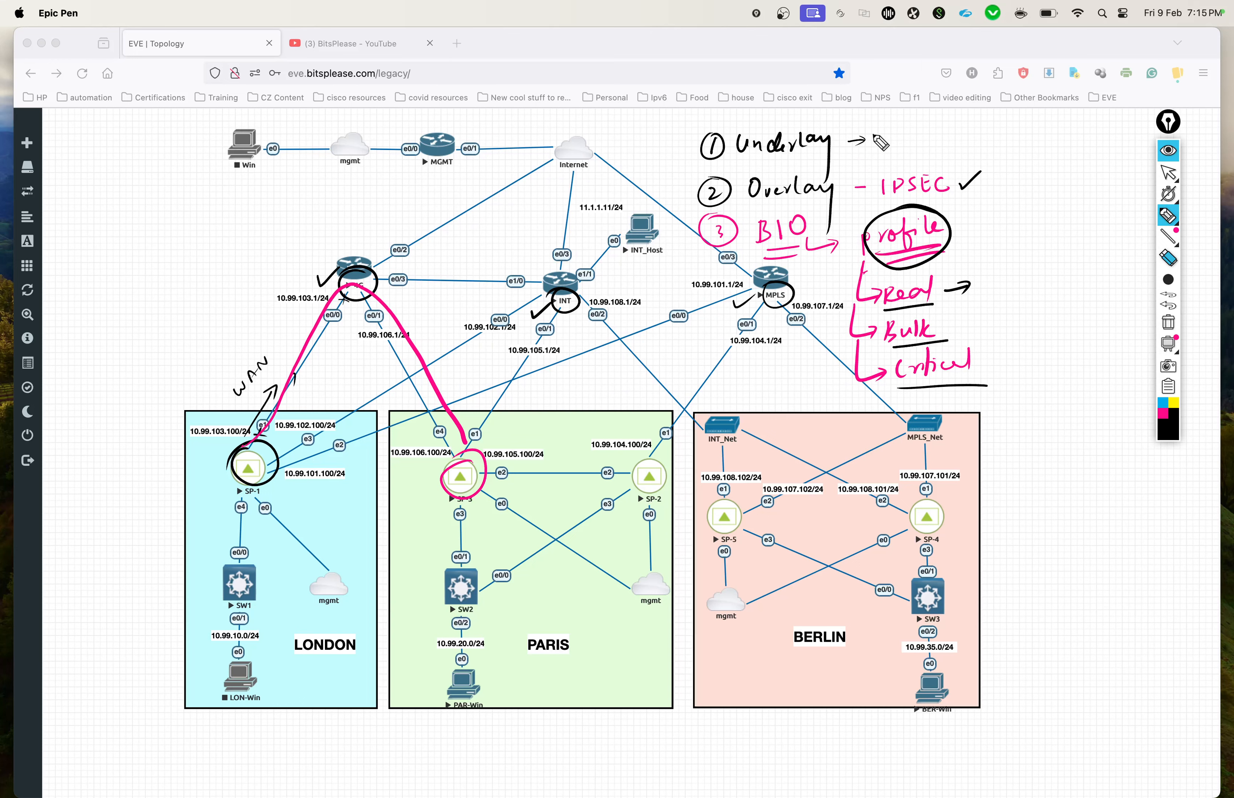
{"action": "left_click_drag", "start_coordinate": [873, 133], "coordinate": [894, 124]}
Step: Clear all pen annotations from the topology and switch to the Aruba Orchestrator window
{"action": "left_click", "coordinate": [1167, 323]}
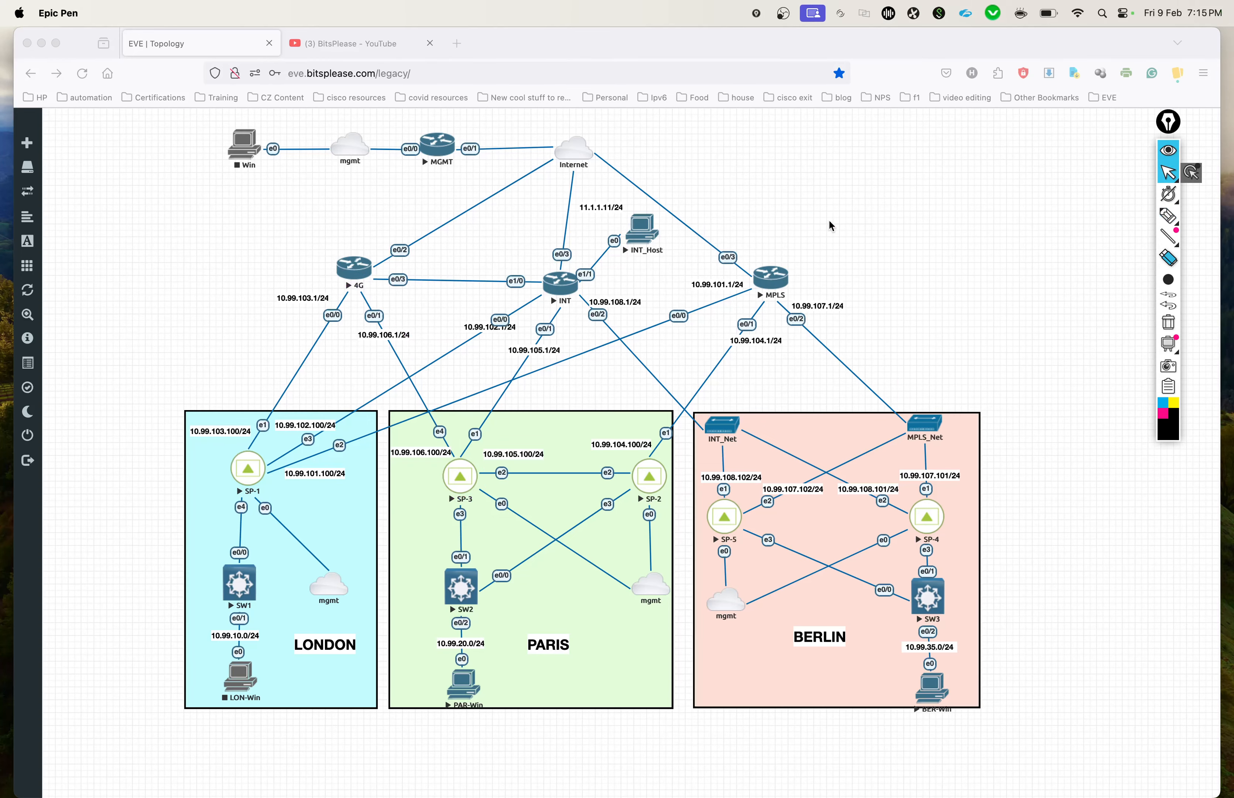
{"action": "key", "text": "ctrl+Up"}
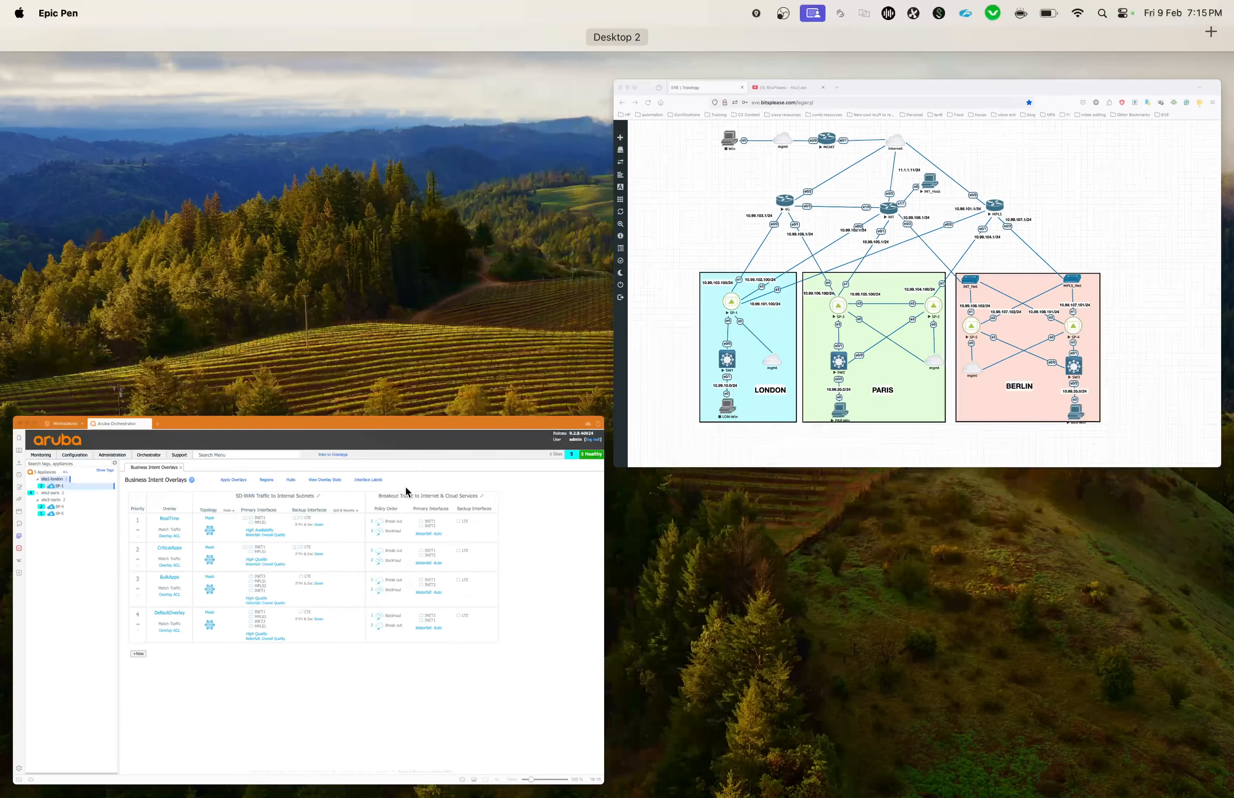
{"action": "left_click", "coordinate": [408, 500]}
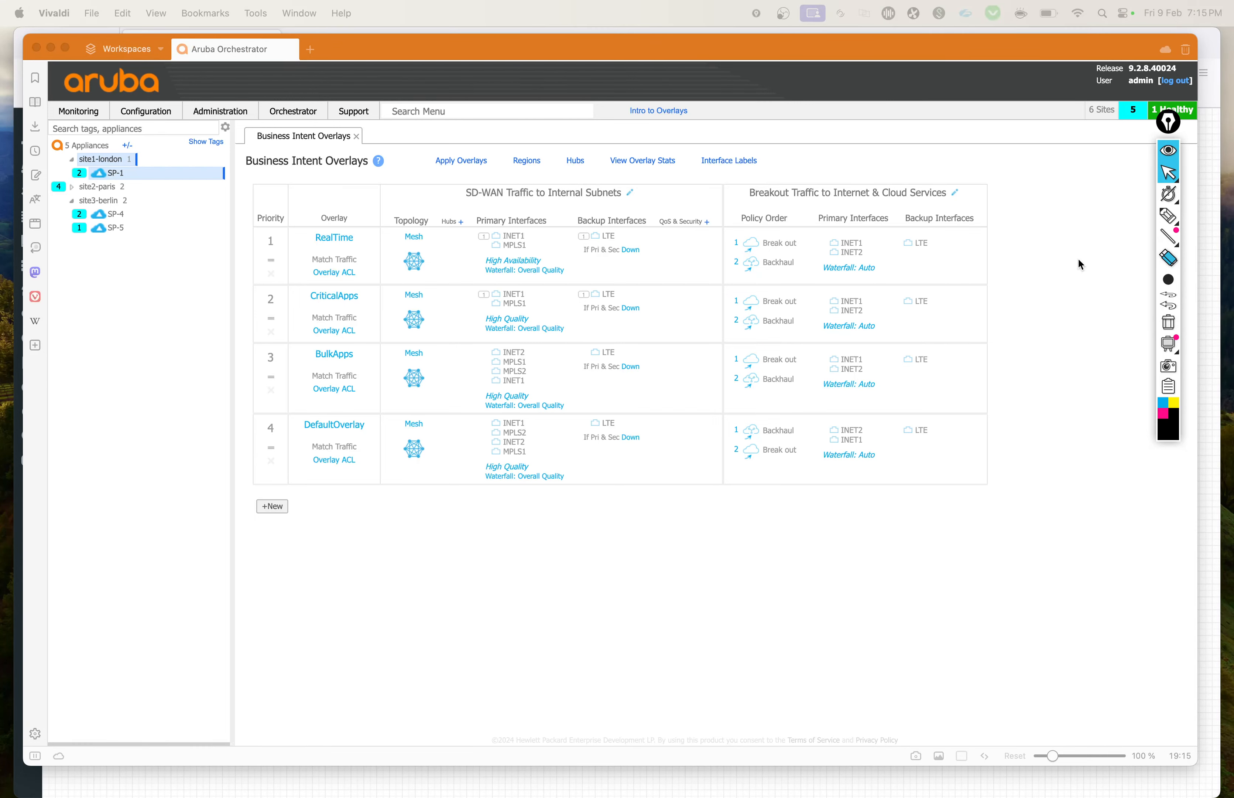
Step: Underline the Business Intent Overlays heading in pink and draw a downward arrow alongside the Priority column
{"action": "left_click", "coordinate": [1161, 220]}
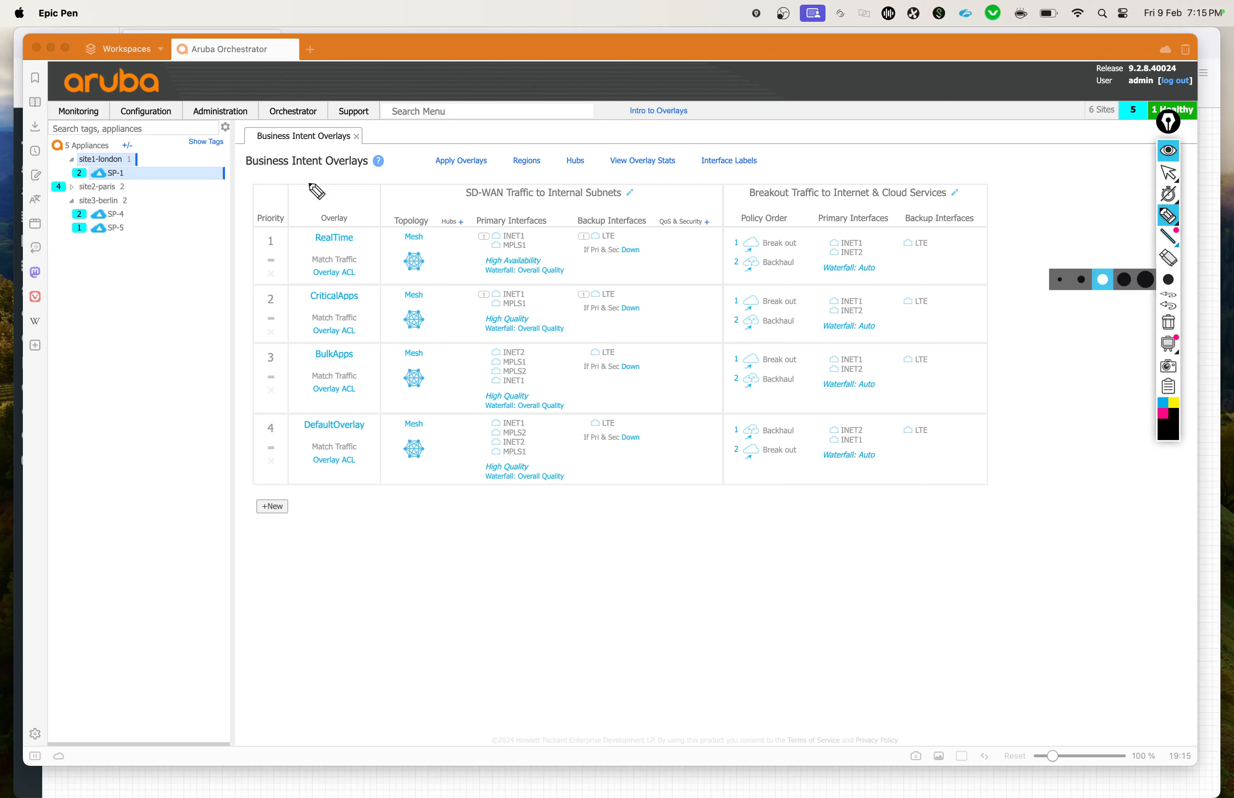
{"action": "left_click", "coordinate": [1161, 417]}
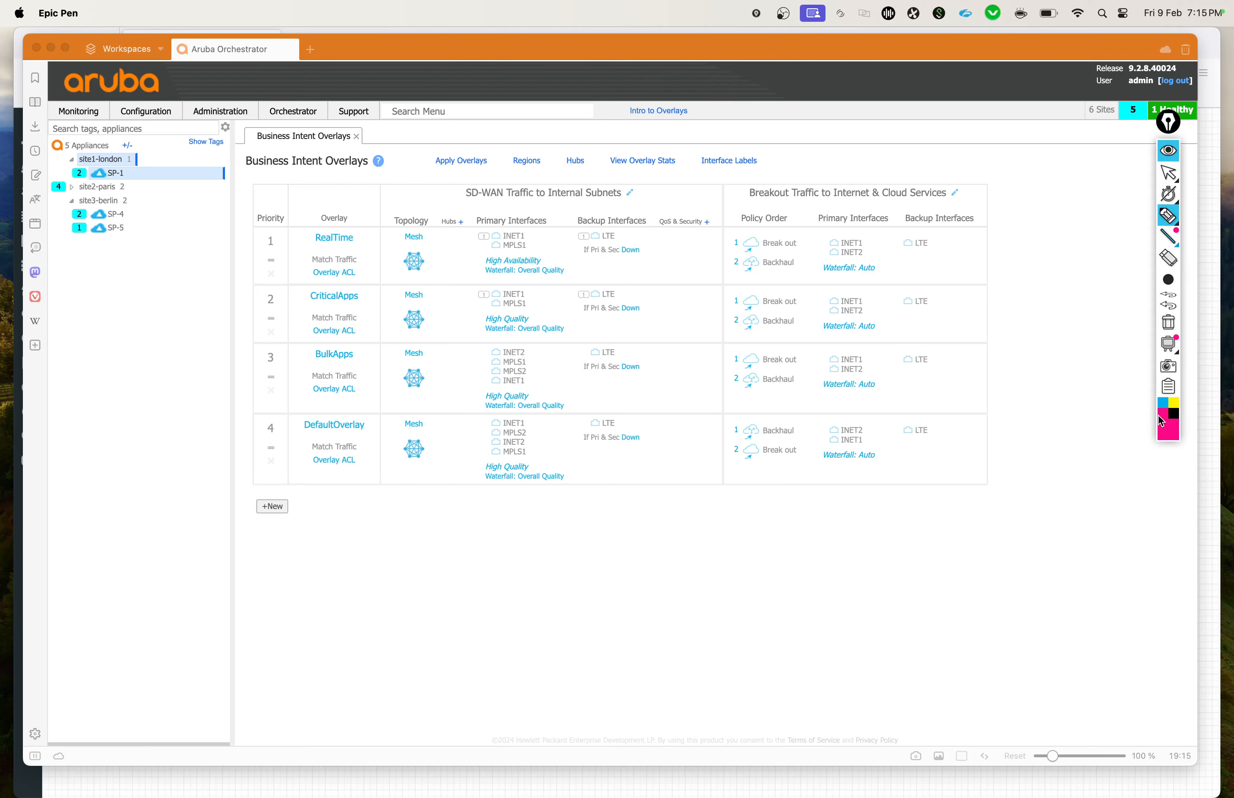
{"action": "left_click_drag", "start_coordinate": [295, 177], "coordinate": [325, 173]}
{"action": "left_click_drag", "start_coordinate": [250, 213], "coordinate": [231, 444]}
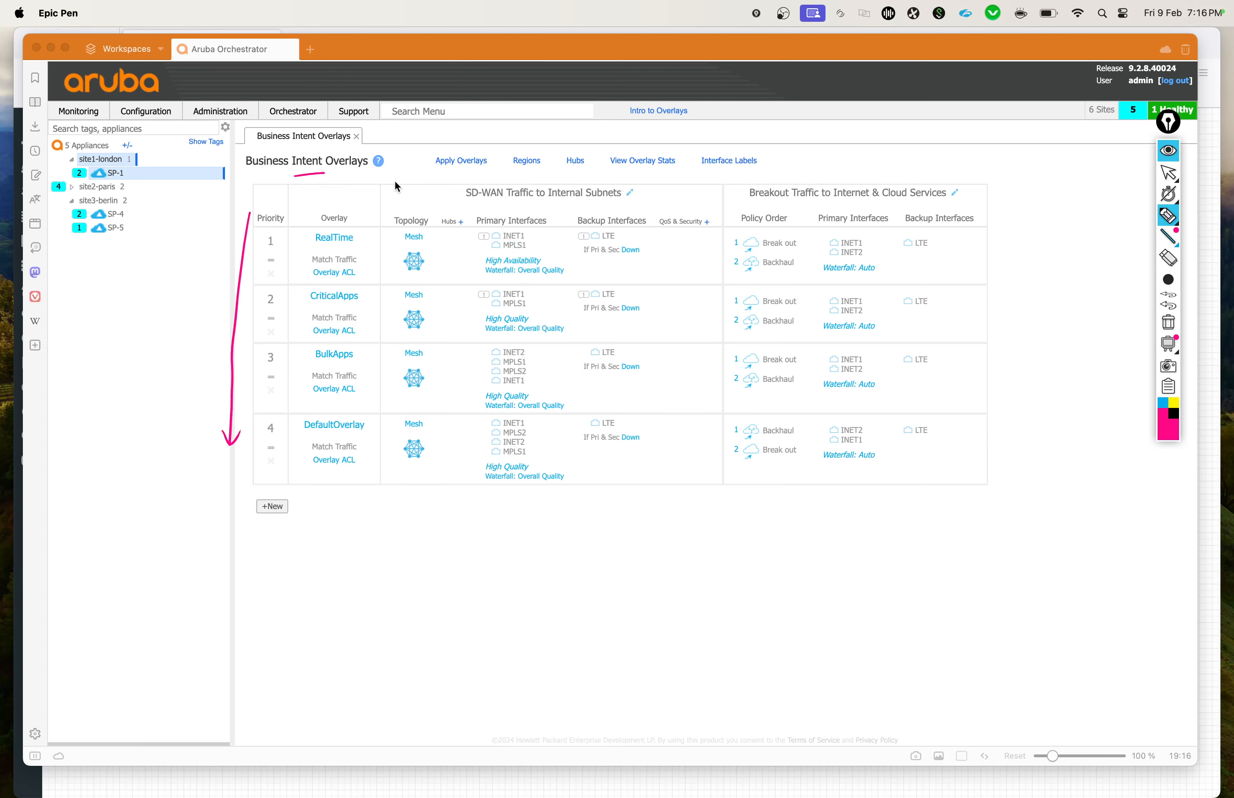
Step: Tick RealTime, CriticalApps, BulkApps and DefaultOverlay in pink, and draw an arrow from RealTime to its primary interfaces
{"action": "left_click_drag", "start_coordinate": [298, 242], "coordinate": [312, 233]}
{"action": "left_click_drag", "start_coordinate": [294, 299], "coordinate": [306, 292]}
{"action": "left_click_drag", "start_coordinate": [296, 352], "coordinate": [309, 346]}
{"action": "left_click_drag", "start_coordinate": [290, 431], "coordinate": [300, 429]}
{"action": "mouse_move", "coordinate": [347, 253]}
{"action": "left_mouse_down"}
{"action": "mouse_move", "coordinate": [453, 248]}
{"action": "mouse_move", "coordinate": [441, 254]}
{"action": "left_mouse_up"}
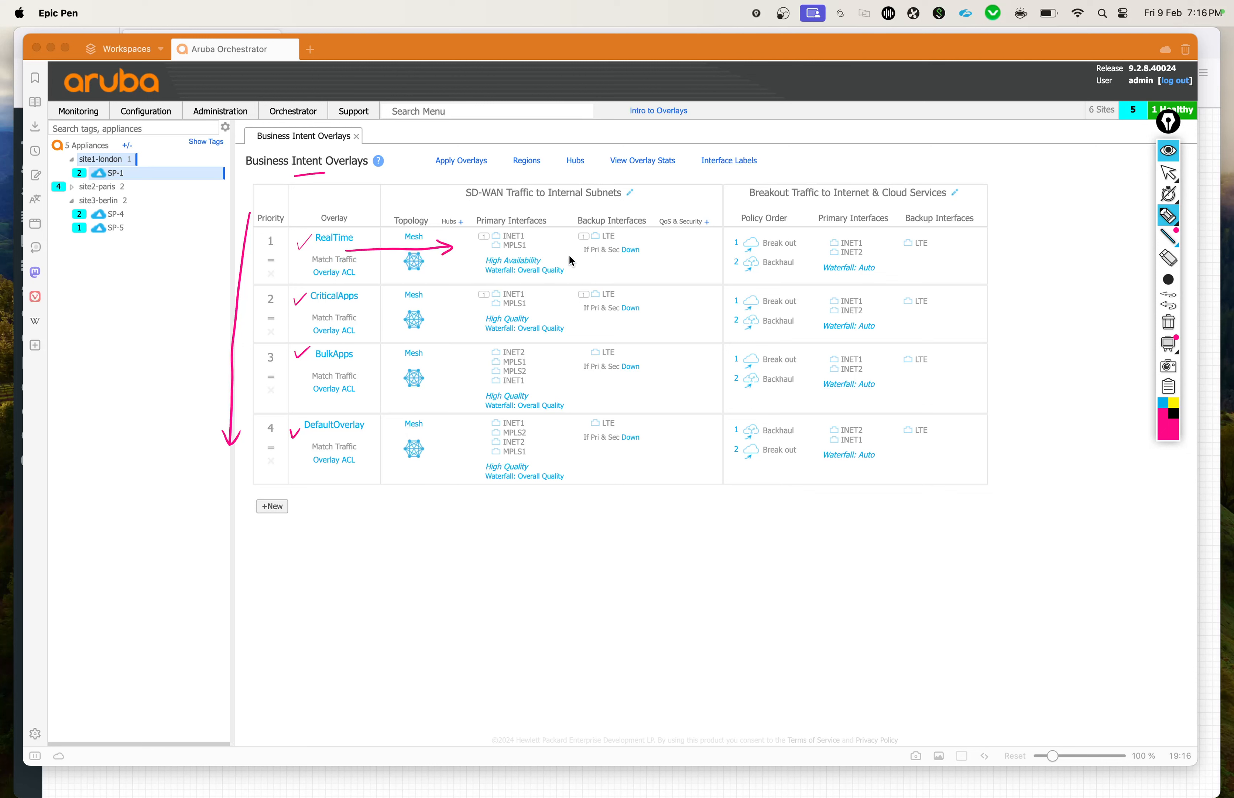
Step: Tick the Primary Interfaces, Topology and QoS & Security column headings in pink
{"action": "left_click_drag", "start_coordinate": [524, 204], "coordinate": [542, 198]}
{"action": "left_click_drag", "start_coordinate": [413, 209], "coordinate": [426, 202]}
{"action": "left_click_drag", "start_coordinate": [668, 209], "coordinate": [689, 204]}
Step: Box the SD-WAN Traffic to Internal Subnets and Breakout Traffic to Internet & Cloud Services headings in blue
{"action": "left_click", "coordinate": [1164, 404]}
{"action": "mouse_move", "coordinate": [458, 216]}
{"action": "left_mouse_down"}
{"action": "mouse_move", "coordinate": [457, 184]}
{"action": "mouse_move", "coordinate": [624, 206]}
{"action": "left_mouse_up"}
{"action": "left_click_drag", "start_coordinate": [459, 210], "coordinate": [612, 202]}
{"action": "mouse_move", "coordinate": [743, 175]}
{"action": "left_mouse_down"}
{"action": "mouse_move", "coordinate": [743, 202]}
{"action": "mouse_move", "coordinate": [923, 192]}
{"action": "mouse_move", "coordinate": [740, 202]}
{"action": "left_mouse_up"}
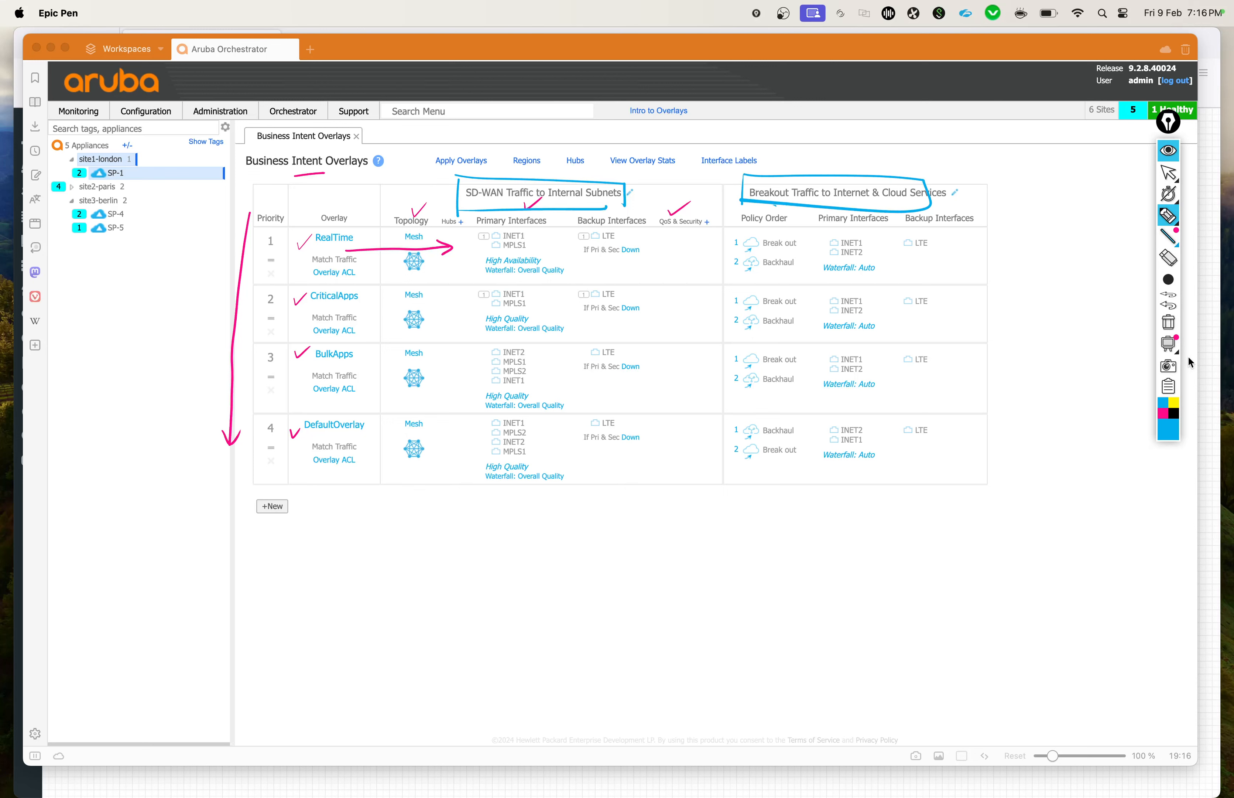
Step: Sketch two pink triangle sites labelled M and C in the blank area below the overlay table
{"action": "left_click", "coordinate": [1162, 413]}
{"action": "mouse_move", "coordinate": [593, 557]}
{"action": "left_mouse_down"}
{"action": "mouse_move", "coordinate": [609, 578]}
{"action": "mouse_move", "coordinate": [587, 550]}
{"action": "left_mouse_up"}
{"action": "mouse_move", "coordinate": [890, 535]}
{"action": "left_mouse_down"}
{"action": "mouse_move", "coordinate": [884, 554]}
{"action": "mouse_move", "coordinate": [890, 535]}
{"action": "left_mouse_up"}
{"action": "left_click_drag", "start_coordinate": [552, 603], "coordinate": [566, 614]}
{"action": "mouse_move", "coordinate": [911, 573]}
{"action": "left_mouse_down"}
{"action": "mouse_move", "coordinate": [901, 576]}
{"action": "mouse_move", "coordinate": [920, 586]}
{"action": "left_mouse_up"}
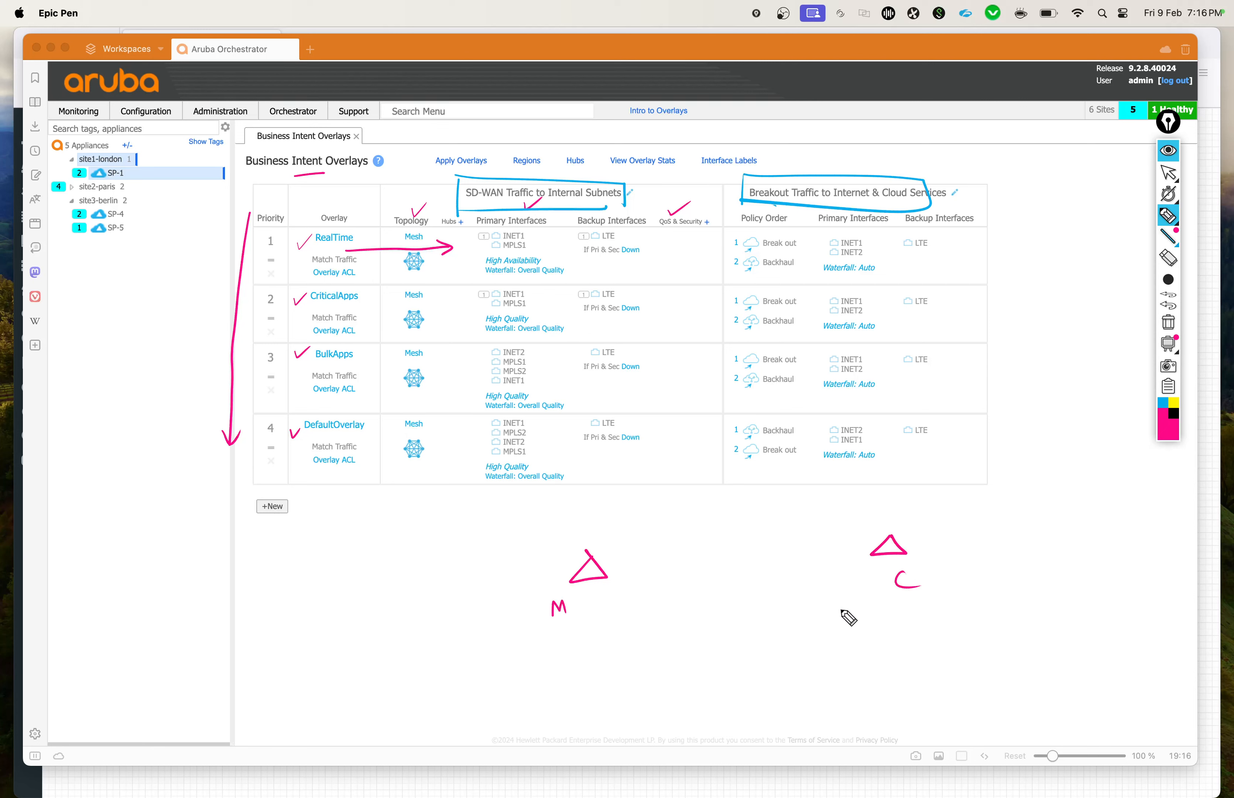
Step: Attach a pink line to each site and label the subnets 10.0.0.0 at M and 172.16.0.0 at C
{"action": "mouse_move", "coordinate": [579, 563]}
{"action": "left_mouse_down"}
{"action": "mouse_move", "coordinate": [426, 616]}
{"action": "mouse_move", "coordinate": [476, 597]}
{"action": "left_mouse_up"}
{"action": "left_click", "coordinate": [451, 608]}
{"action": "left_click", "coordinate": [467, 605]}
{"action": "left_click_drag", "start_coordinate": [487, 595], "coordinate": [486, 596]}
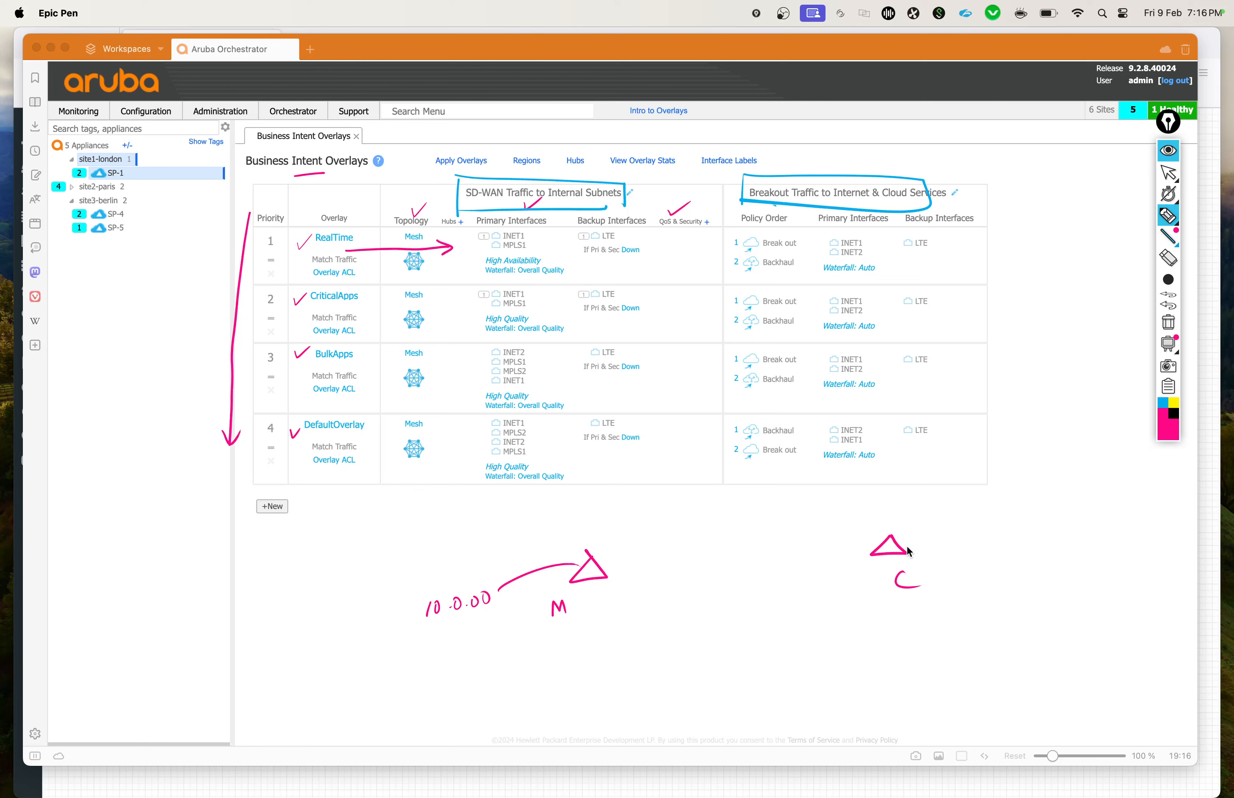
{"action": "mouse_move", "coordinate": [907, 550]}
{"action": "left_mouse_down"}
{"action": "mouse_move", "coordinate": [982, 548]}
{"action": "mouse_move", "coordinate": [1001, 594]}
{"action": "left_mouse_up"}
{"action": "mouse_move", "coordinate": [1007, 582]}
{"action": "left_mouse_down"}
{"action": "mouse_move", "coordinate": [1011, 594]}
{"action": "mouse_move", "coordinate": [1028, 585]}
{"action": "left_mouse_up"}
{"action": "left_click_drag", "start_coordinate": [1033, 575], "coordinate": [1034, 589]}
{"action": "mouse_move", "coordinate": [1043, 575]}
{"action": "left_mouse_down"}
{"action": "mouse_move", "coordinate": [1044, 588]}
{"action": "mouse_move", "coordinate": [1063, 577]}
{"action": "left_mouse_up"}
{"action": "left_click_drag", "start_coordinate": [1077, 574], "coordinate": [1077, 576]}
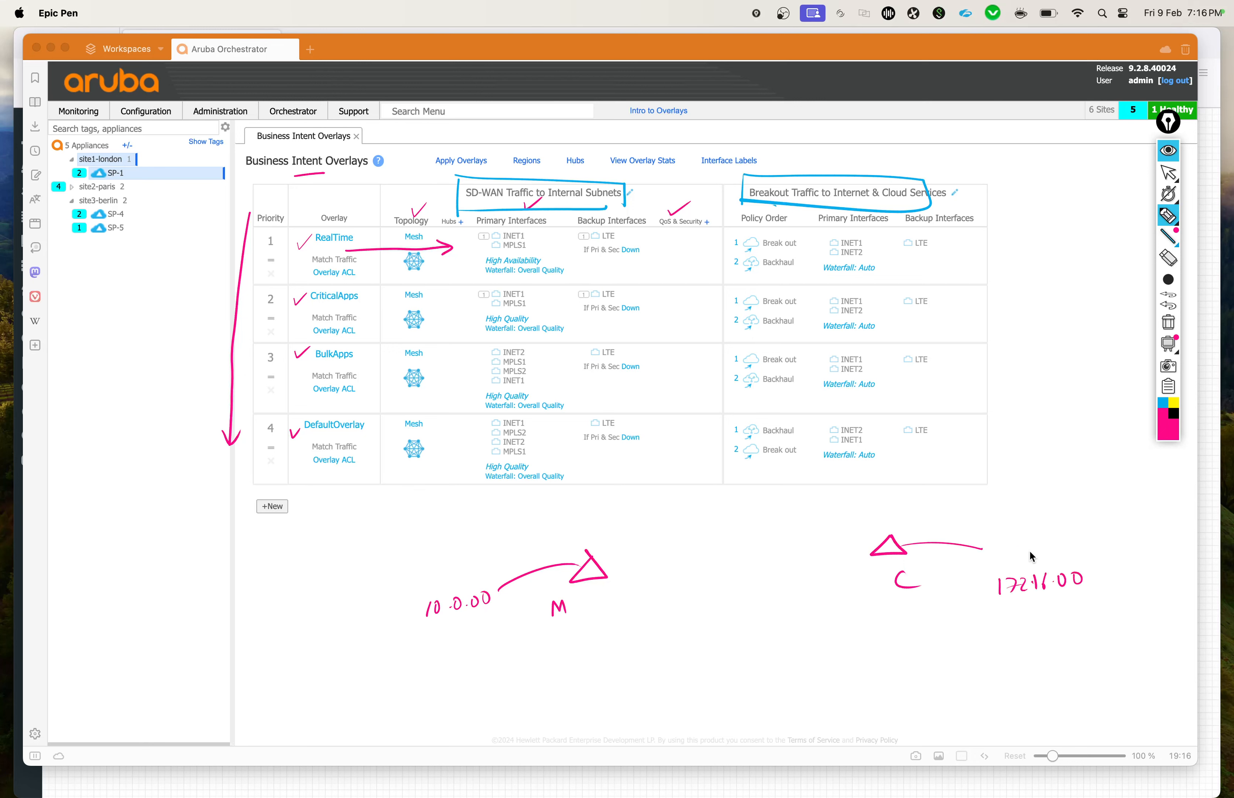
Step: Connect sites M and C with a blue line and underline both subnet labels in blue
{"action": "left_click", "coordinate": [1161, 403]}
{"action": "mouse_move", "coordinate": [605, 559]}
{"action": "left_mouse_down"}
{"action": "mouse_move", "coordinate": [771, 525]}
{"action": "mouse_move", "coordinate": [870, 534]}
{"action": "left_mouse_up"}
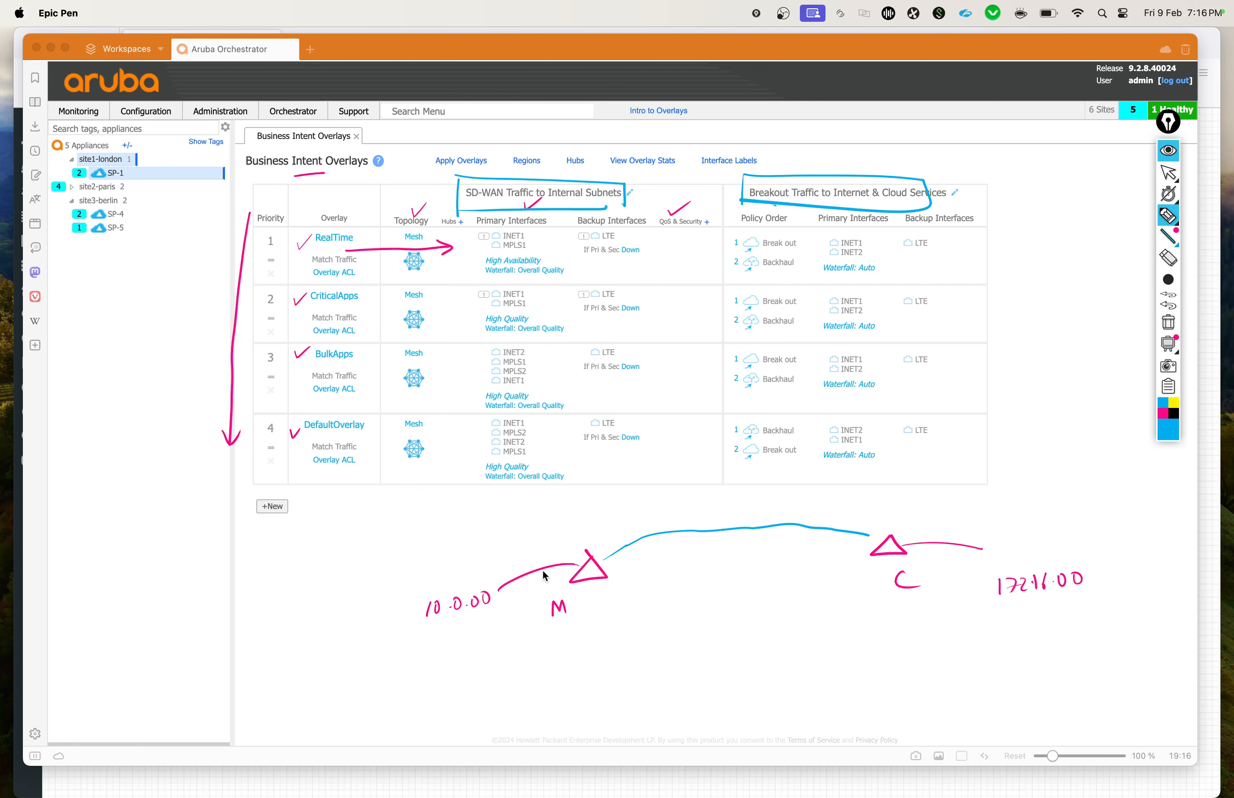
{"action": "left_click_drag", "start_coordinate": [434, 623], "coordinate": [496, 613]}
{"action": "left_click_drag", "start_coordinate": [1011, 603], "coordinate": [1074, 602]}
Step: Add a blue arrowhead to the connecting line near M and a blue arrow pointing at the SD-WAN Traffic heading
{"action": "left_click_drag", "start_coordinate": [614, 542], "coordinate": [622, 558]}
{"action": "left_click_drag", "start_coordinate": [687, 171], "coordinate": [655, 202]}
{"action": "left_click_drag", "start_coordinate": [657, 188], "coordinate": [669, 200]}
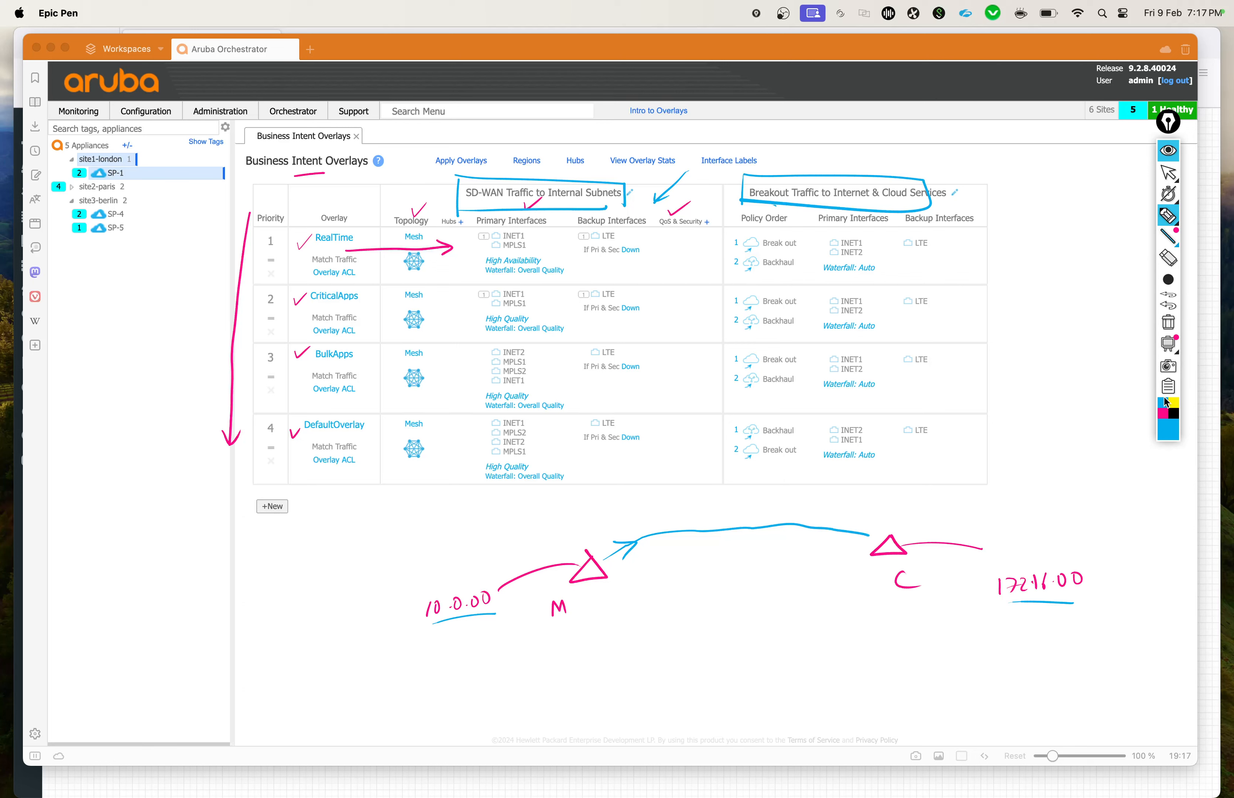
Step: Circle the 10.0.0.0 subnet in black and draw a looped arrow from site M to the handwritten address 8.8.8.8
{"action": "left_click", "coordinate": [1175, 410]}
{"action": "mouse_move", "coordinate": [487, 583]}
{"action": "left_mouse_down"}
{"action": "mouse_move", "coordinate": [419, 627]}
{"action": "mouse_move", "coordinate": [501, 590]}
{"action": "left_mouse_up"}
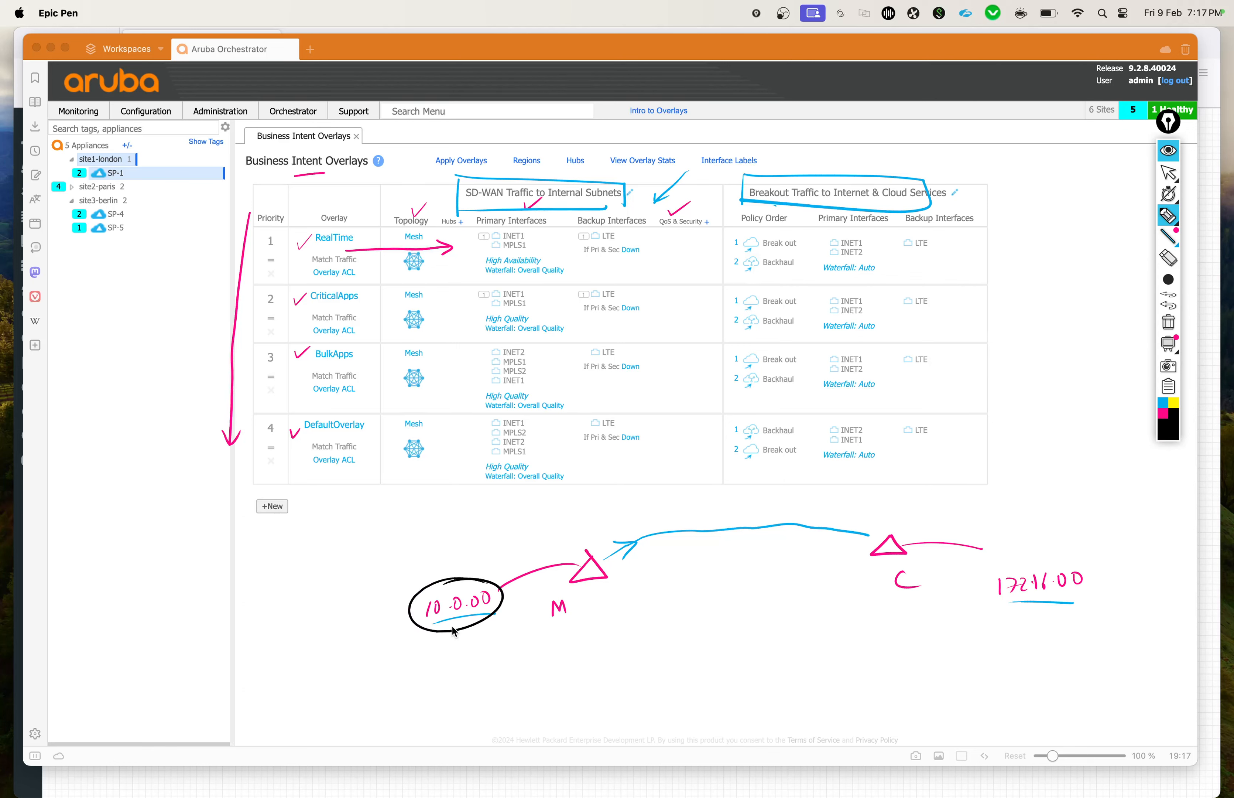
{"action": "mouse_move", "coordinate": [601, 574]}
{"action": "left_mouse_down"}
{"action": "mouse_move", "coordinate": [648, 601]}
{"action": "mouse_move", "coordinate": [642, 610]}
{"action": "mouse_move", "coordinate": [740, 583]}
{"action": "left_mouse_up"}
{"action": "left_click", "coordinate": [685, 601]}
{"action": "left_click", "coordinate": [704, 592]}
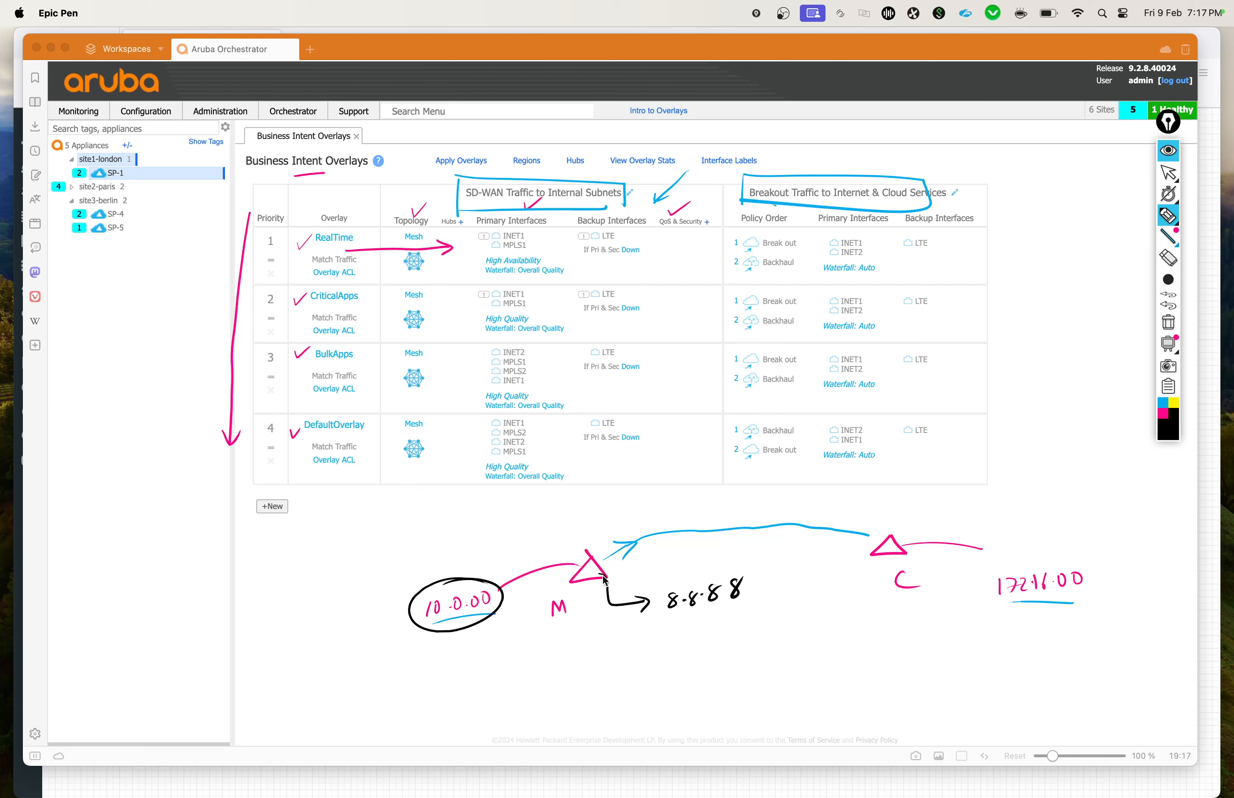
{"action": "mouse_move", "coordinate": [616, 597]}
{"action": "left_mouse_down"}
{"action": "mouse_move", "coordinate": [635, 620]}
{"action": "mouse_move", "coordinate": [604, 625]}
{"action": "left_mouse_up"}
Step: Point a black arrow at the Breakout Traffic heading and add a tick above the 10.0.0.0 subnet
{"action": "left_click_drag", "start_coordinate": [968, 148], "coordinate": [945, 181]}
{"action": "left_click_drag", "start_coordinate": [943, 170], "coordinate": [961, 179]}
{"action": "left_click_drag", "start_coordinate": [449, 572], "coordinate": [474, 552]}
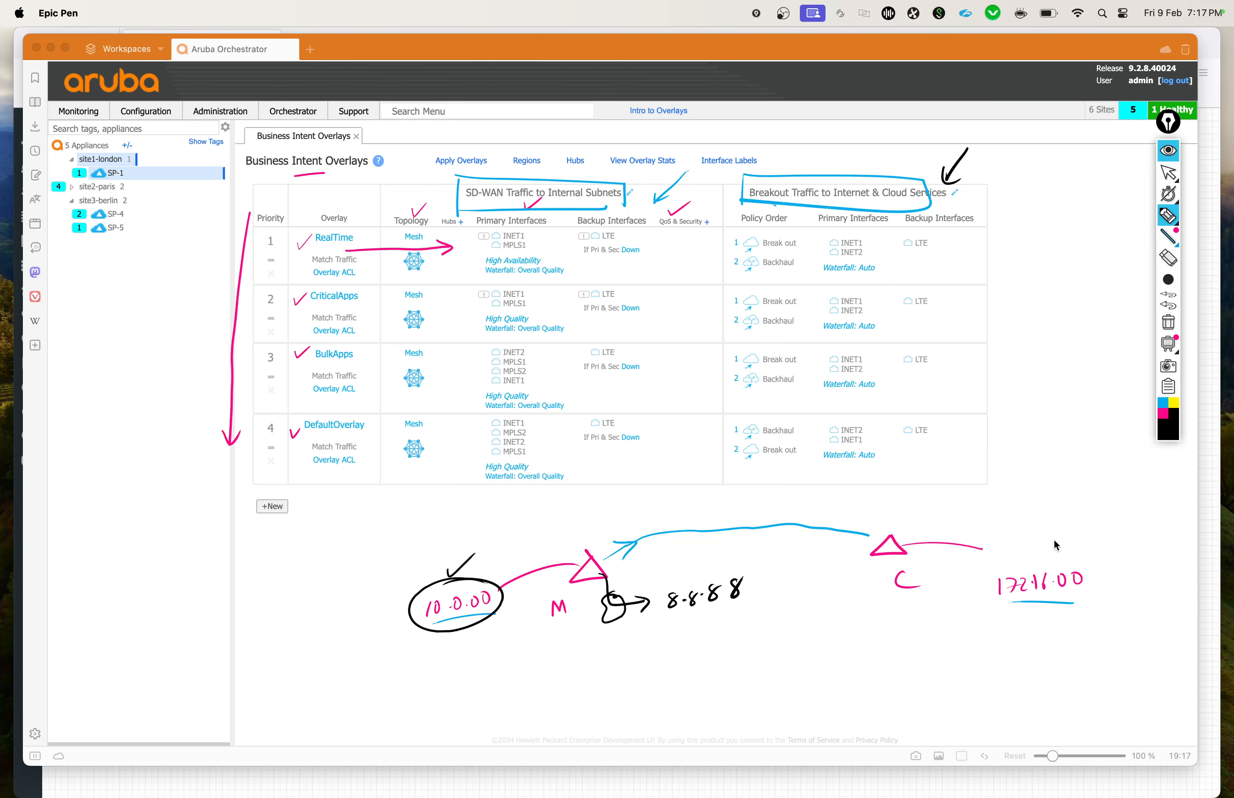
Step: Add a tick above the 172.16.0.0 subnet and clear all annotations from the overlay page
{"action": "left_click_drag", "start_coordinate": [1039, 558], "coordinate": [1068, 540]}
{"action": "left_click", "coordinate": [1167, 324]}
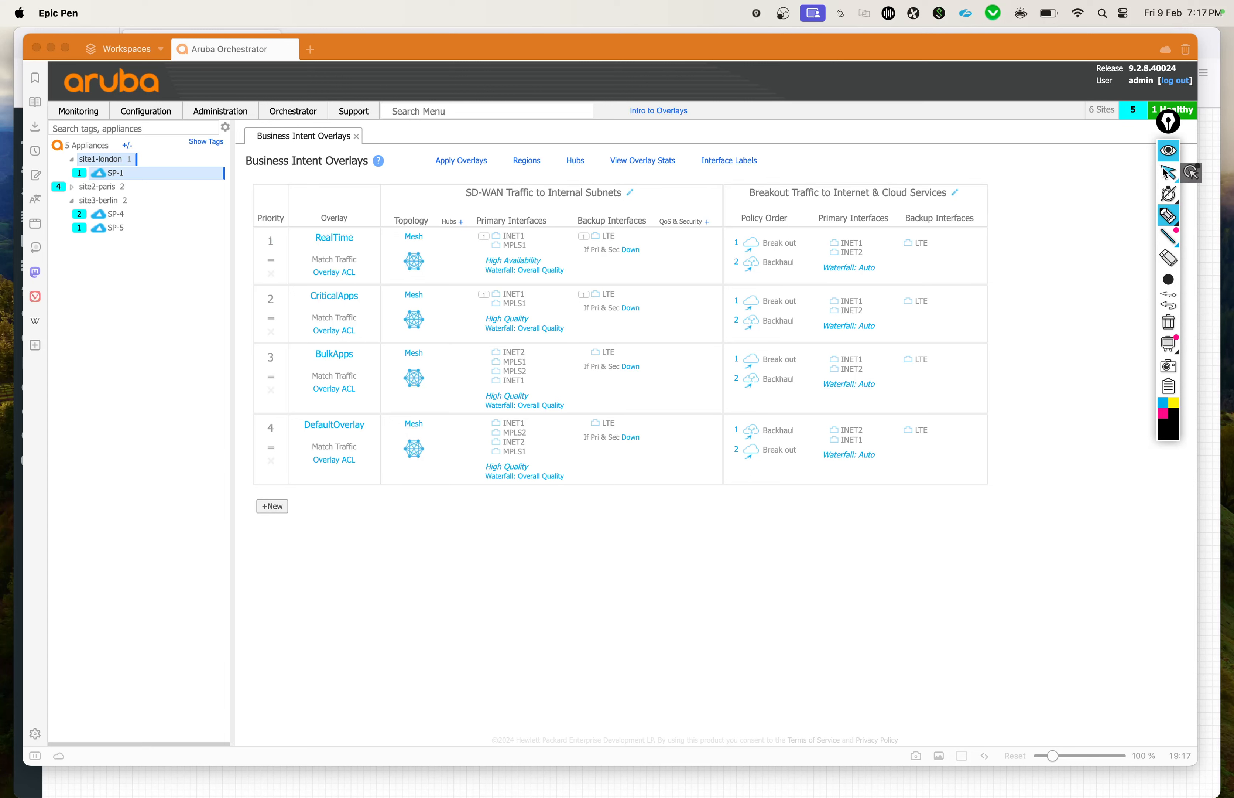
Step: Return to the normal cursor and open the RealTime overlay's SD-WAN traffic configuration
{"action": "left_click", "coordinate": [1168, 173]}
{"action": "left_click", "coordinate": [653, 256]}
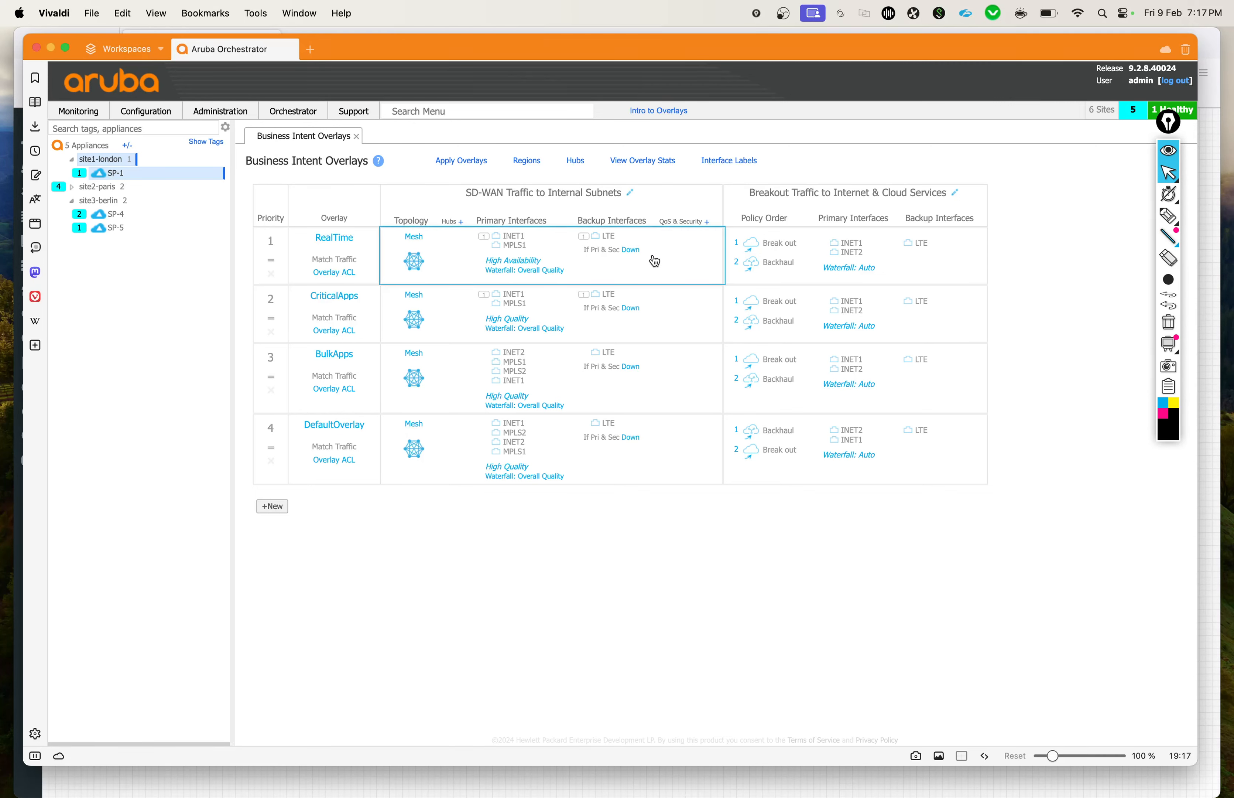
{"action": "left_click", "coordinate": [654, 261]}
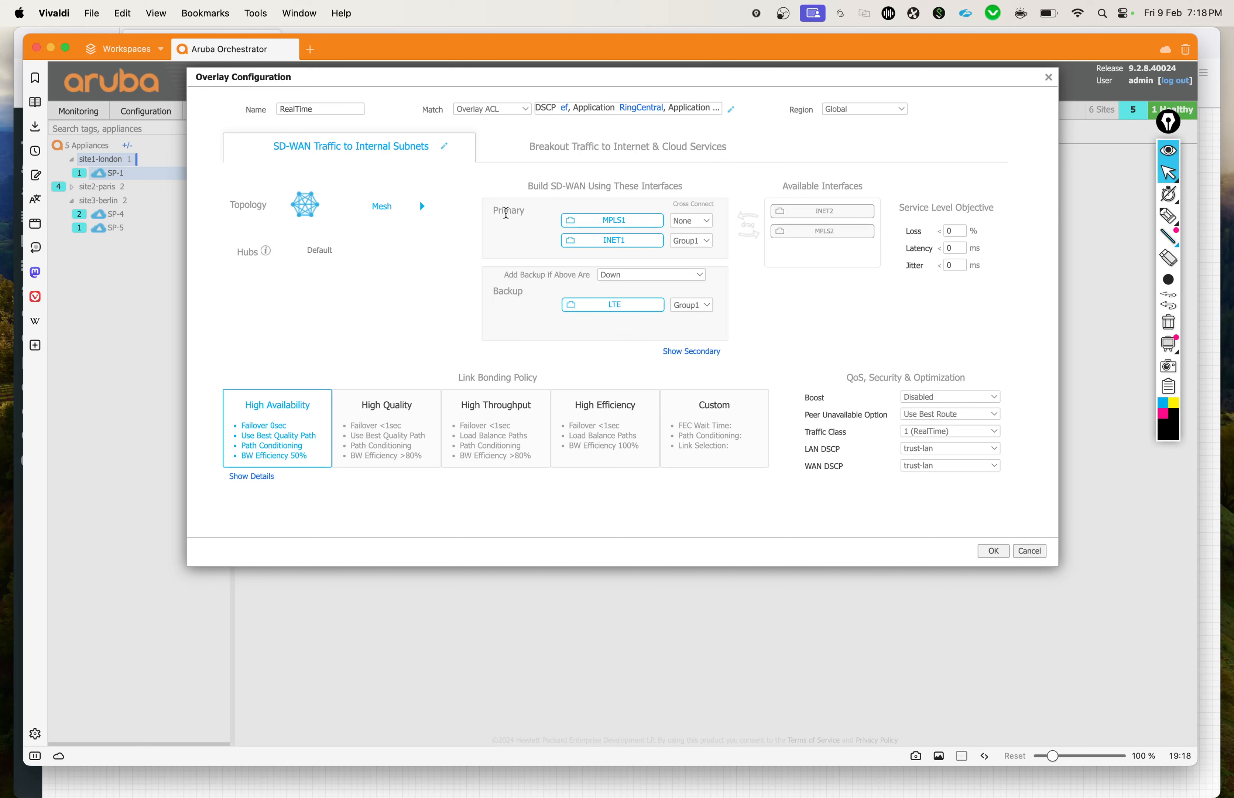
Step: Examine the RealTime overlay's primary and backup interface groups and its Link Bonding Policy section
{"action": "left_click_drag", "start_coordinate": [492, 211], "coordinate": [524, 208]}
{"action": "left_click", "coordinate": [501, 302]}
{"action": "double_click", "coordinate": [500, 292]}
{"action": "left_click", "coordinate": [512, 320]}
{"action": "left_click_drag", "start_coordinate": [456, 379], "coordinate": [553, 379]}
{"action": "left_click", "coordinate": [615, 493]}
Step: View the RealTime overlay's breakout traffic settings and check its Internal Subnets list
{"action": "left_click", "coordinate": [565, 146]}
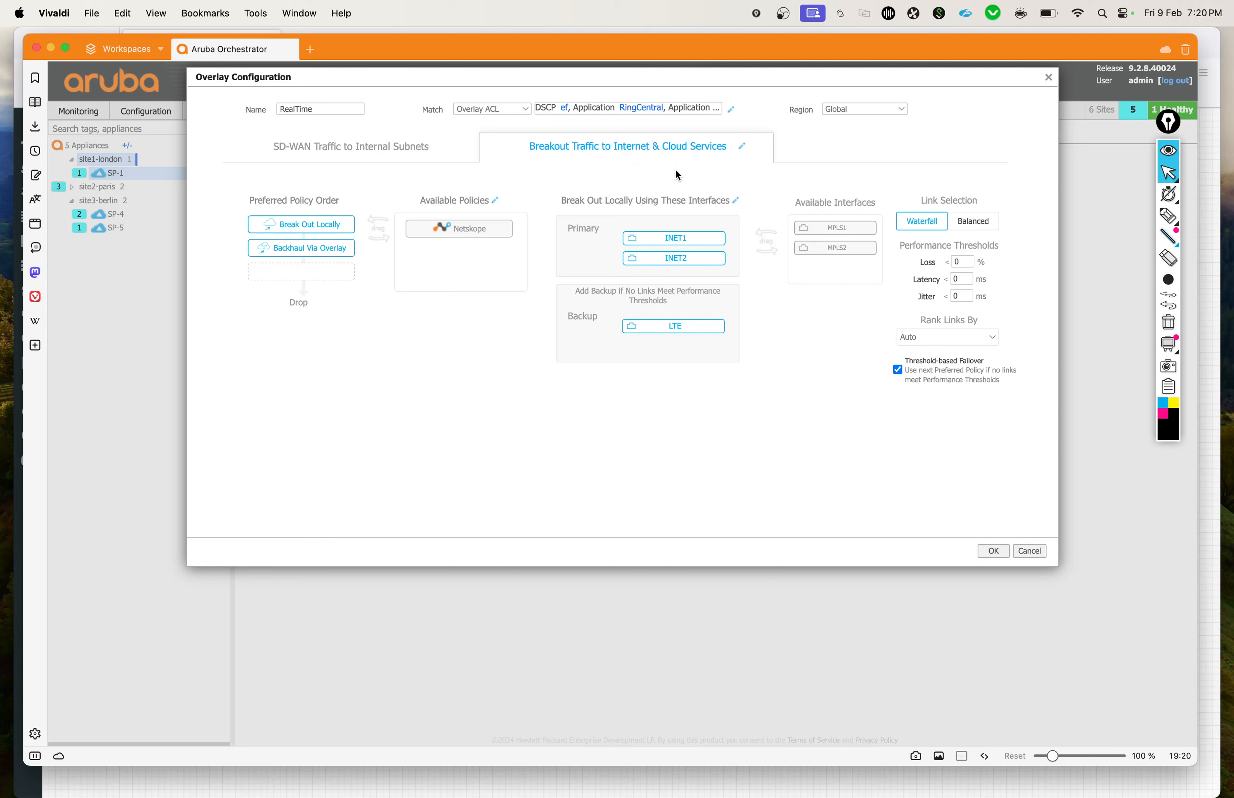
{"action": "left_click", "coordinate": [743, 148]}
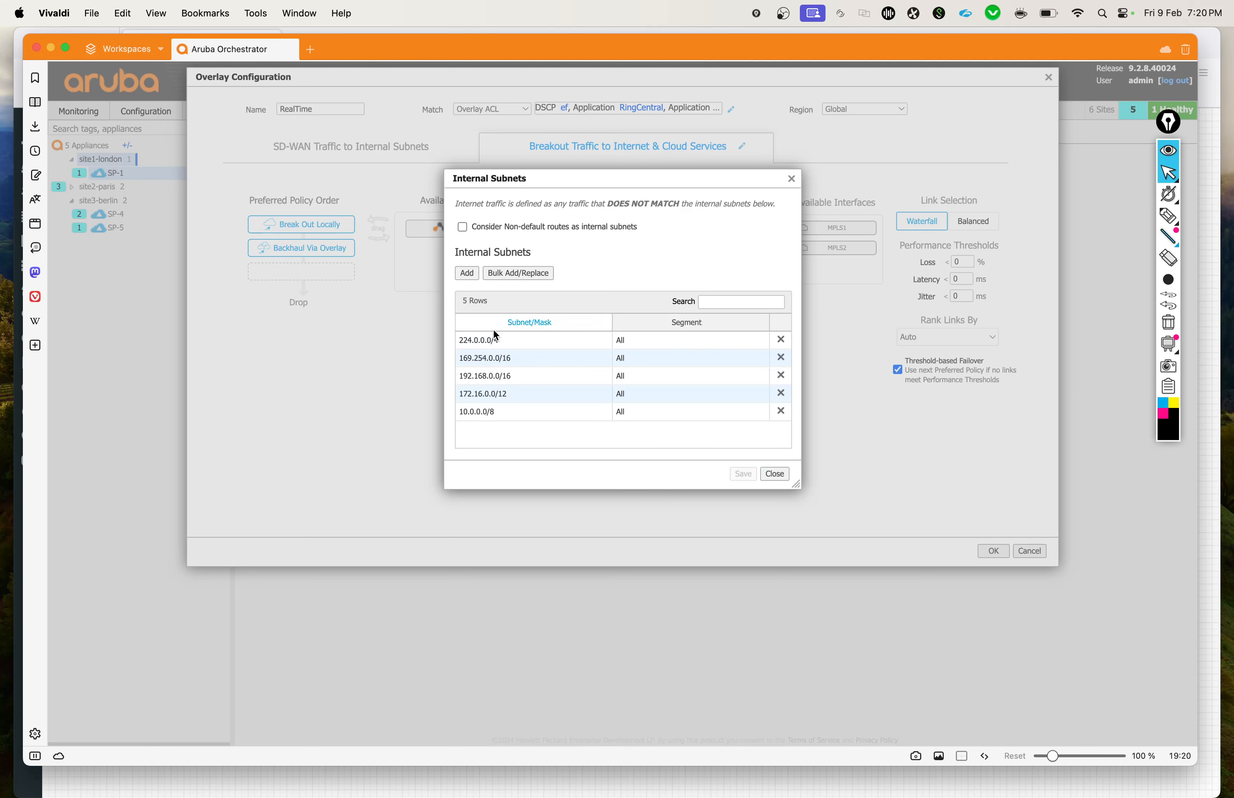
{"action": "left_click", "coordinate": [791, 180]}
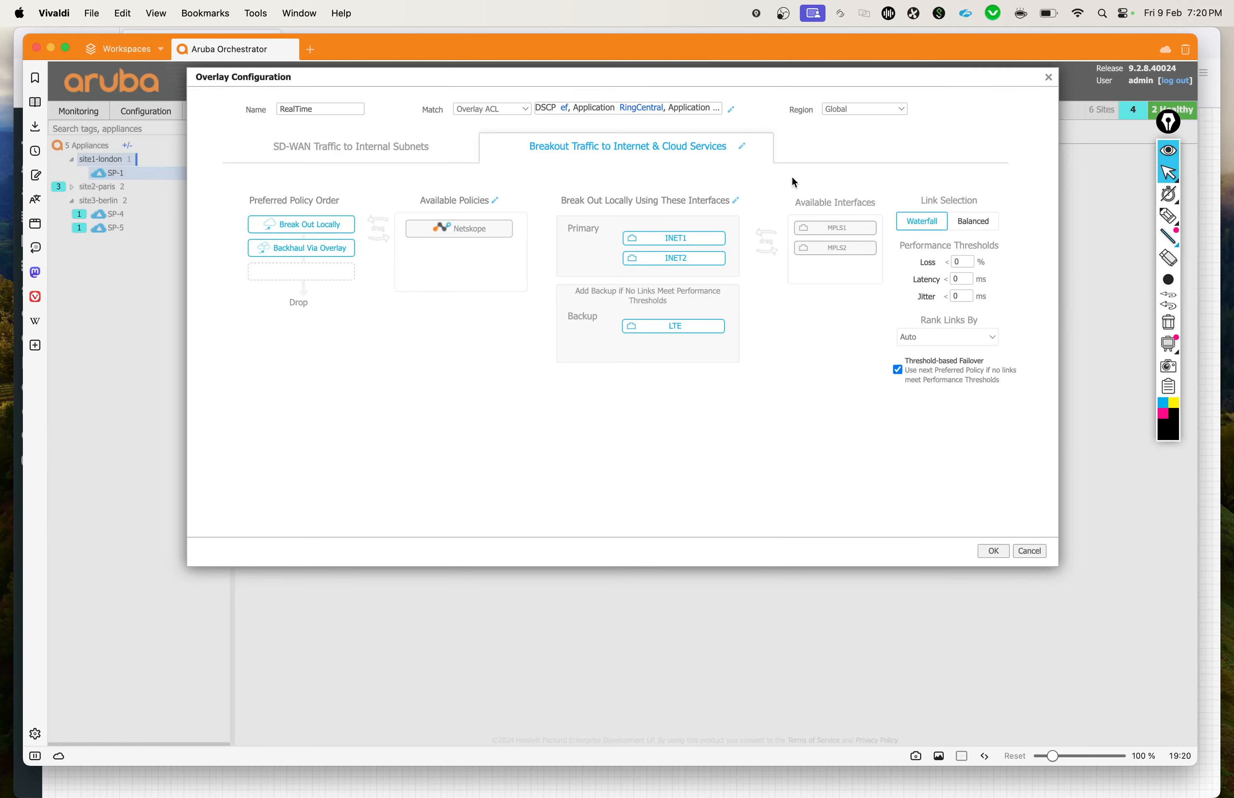
Step: Compare the RealTime overlay's SD-WAN settings with its breakout settings and close the configuration
{"action": "left_click", "coordinate": [375, 151]}
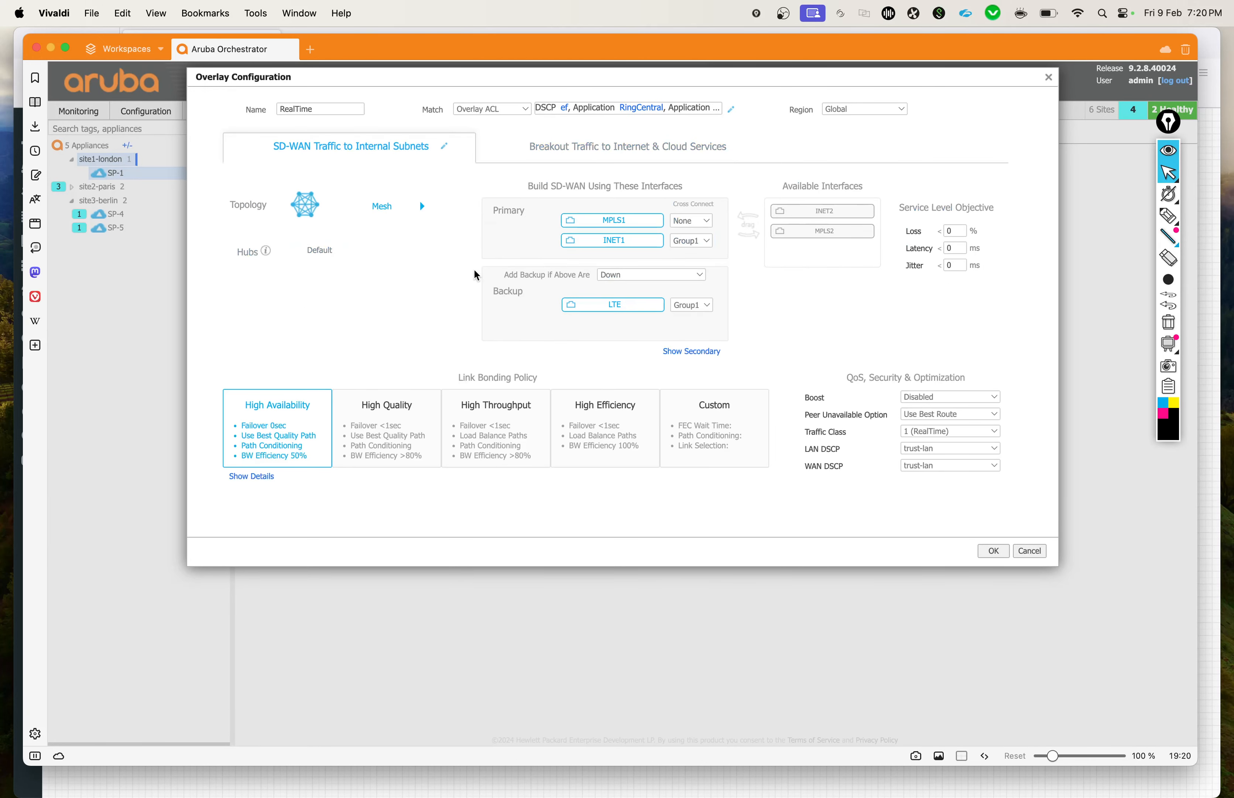
{"action": "left_click", "coordinate": [552, 151]}
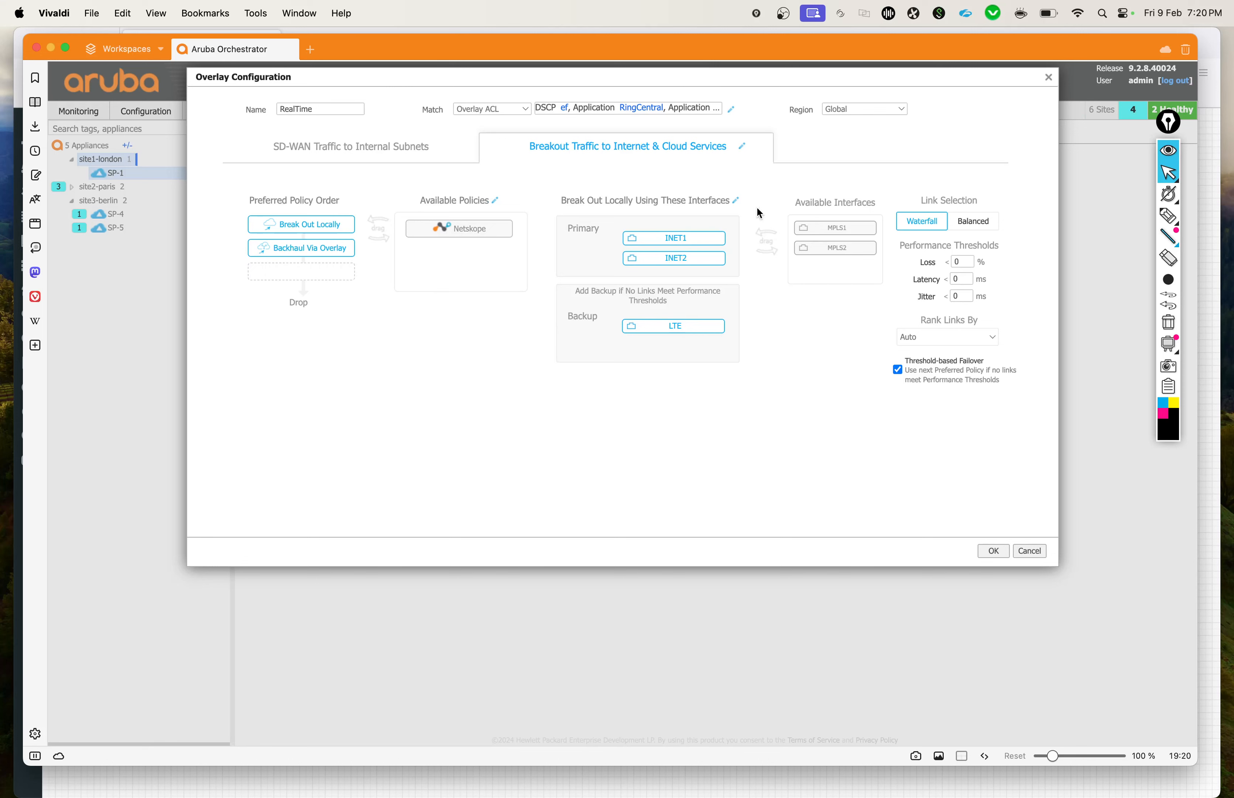
{"action": "left_click", "coordinate": [1048, 78]}
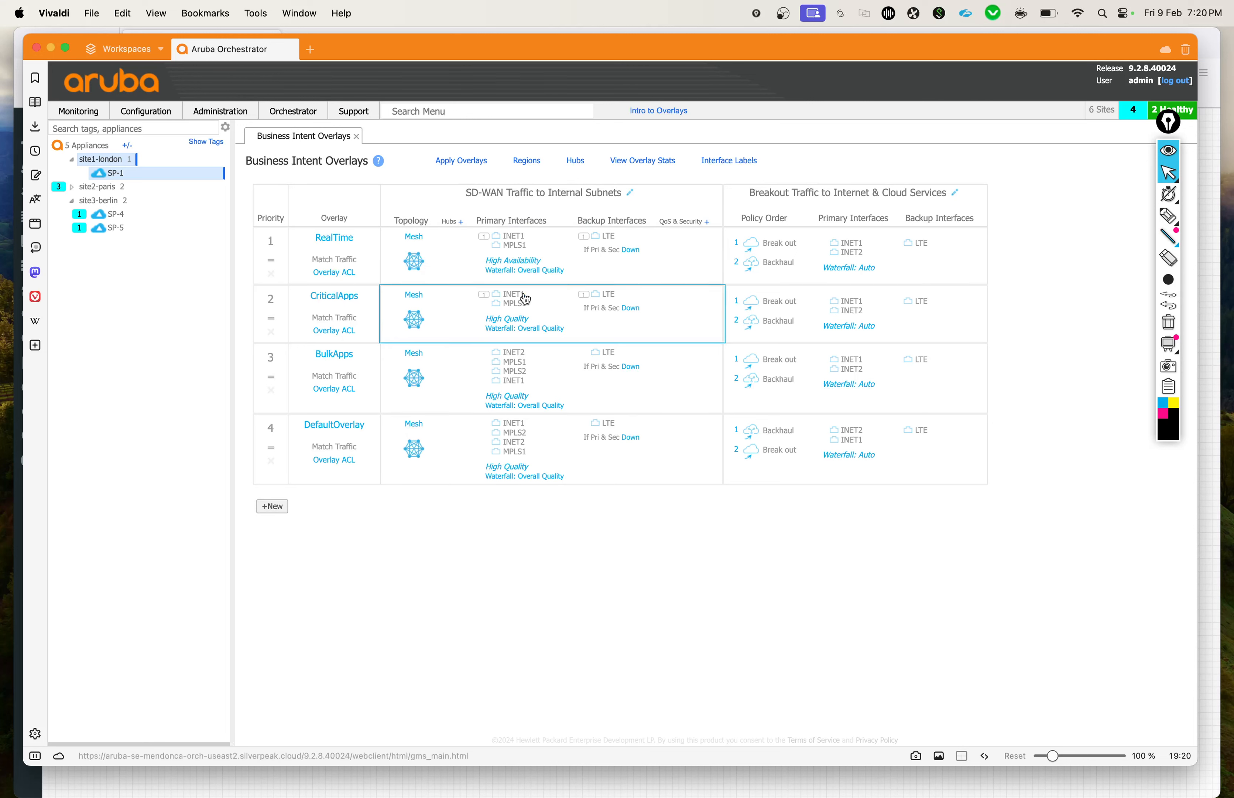
Step: Draw a short black arrow below the overlay table and handwrite "BIO match" after it
{"action": "left_click", "coordinate": [1169, 215]}
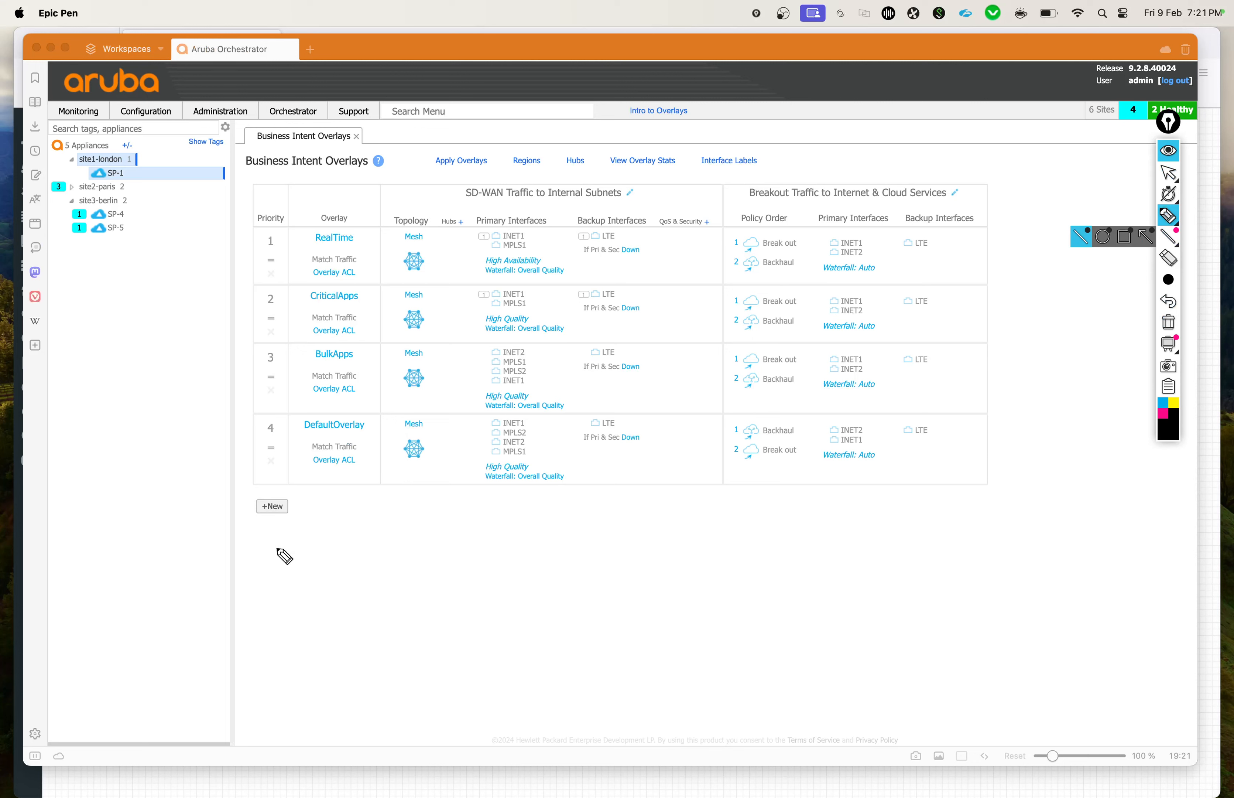
{"action": "left_click_drag", "start_coordinate": [269, 555], "coordinate": [299, 554]}
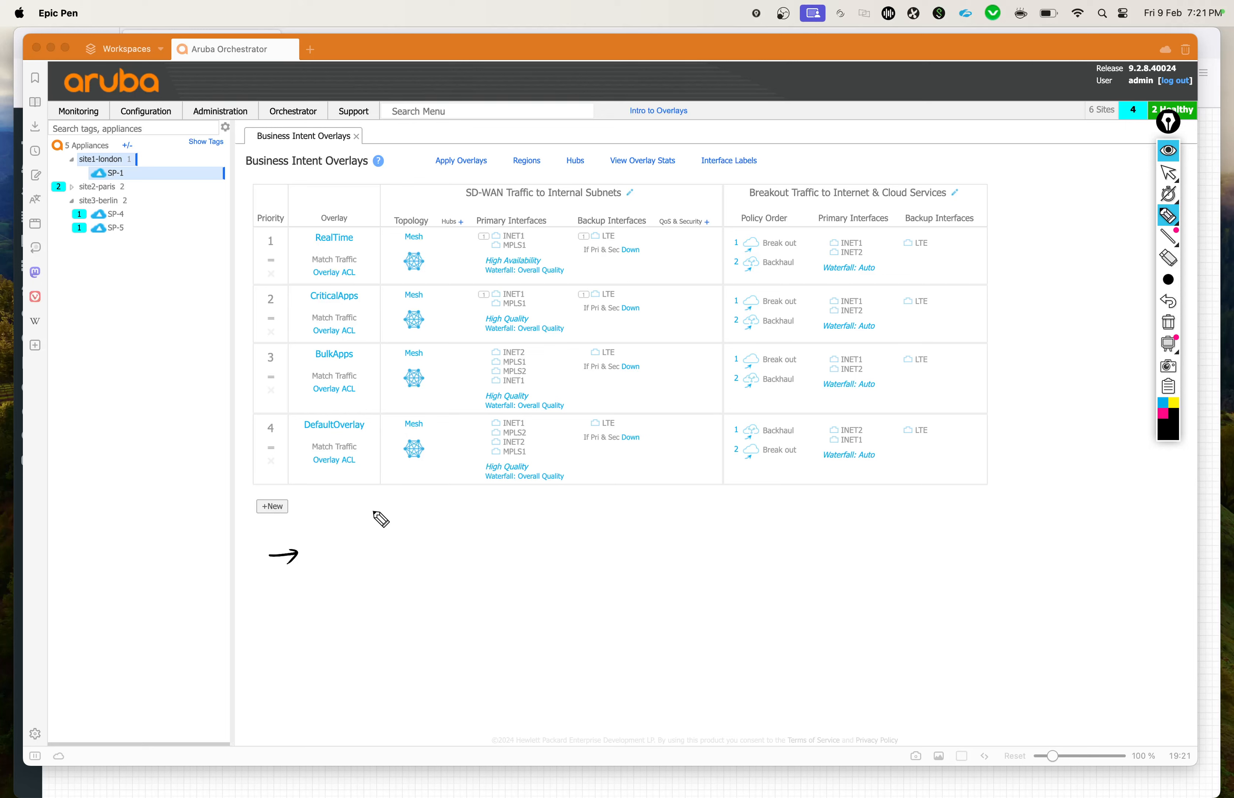
{"action": "left_click_drag", "start_coordinate": [338, 538], "coordinate": [346, 558]}
{"action": "mouse_move", "coordinate": [358, 538]}
{"action": "left_mouse_down"}
{"action": "mouse_move", "coordinate": [357, 555]}
{"action": "mouse_move", "coordinate": [370, 540]}
{"action": "mouse_move", "coordinate": [404, 549]}
{"action": "mouse_move", "coordinate": [425, 531]}
{"action": "mouse_move", "coordinate": [427, 549]}
{"action": "left_mouse_up"}
{"action": "left_click_drag", "start_coordinate": [419, 537], "coordinate": [434, 535]}
{"action": "left_click_drag", "start_coordinate": [442, 540], "coordinate": [456, 547]}
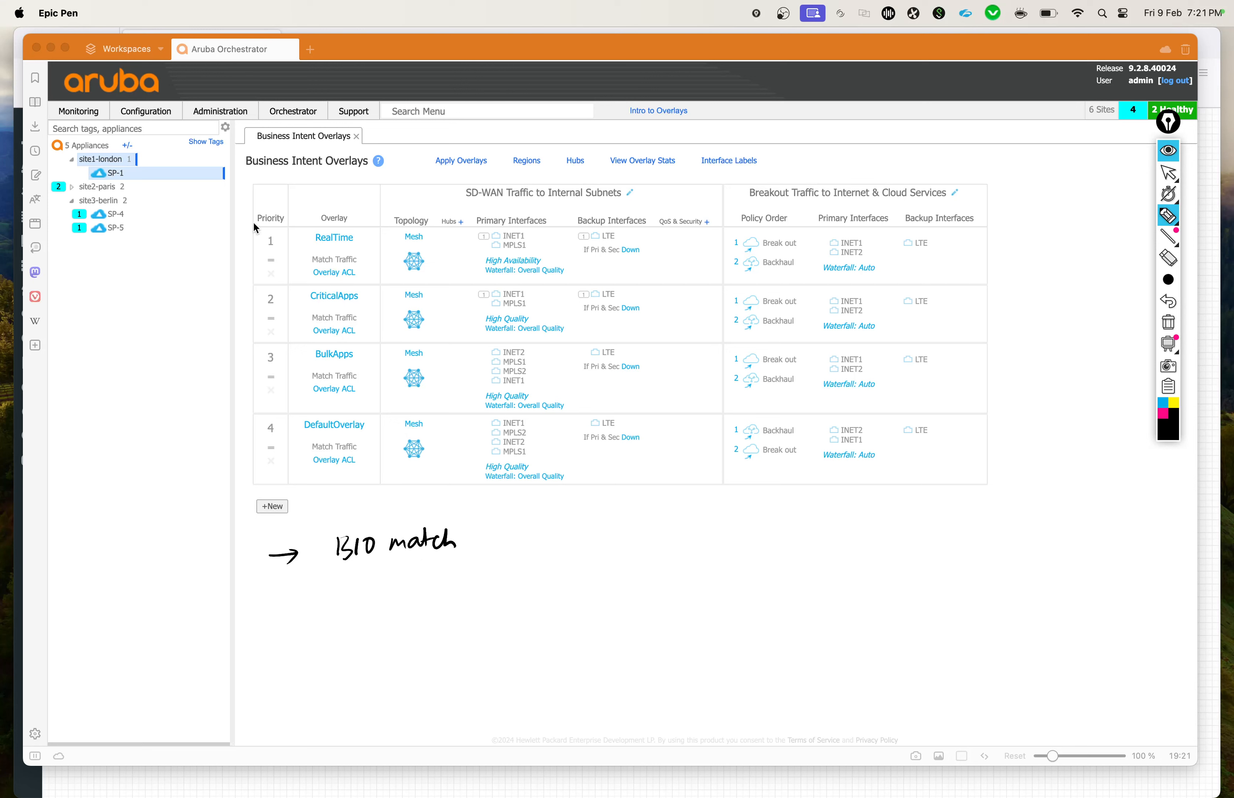
Step: Draw a downward arrow along the Priority column and tick the Overlay ACL entries of RealTime, CriticalApps and BulkApps
{"action": "mouse_move", "coordinate": [254, 223]}
{"action": "left_mouse_down"}
{"action": "mouse_move", "coordinate": [252, 417]}
{"action": "mouse_move", "coordinate": [259, 404]}
{"action": "left_mouse_up"}
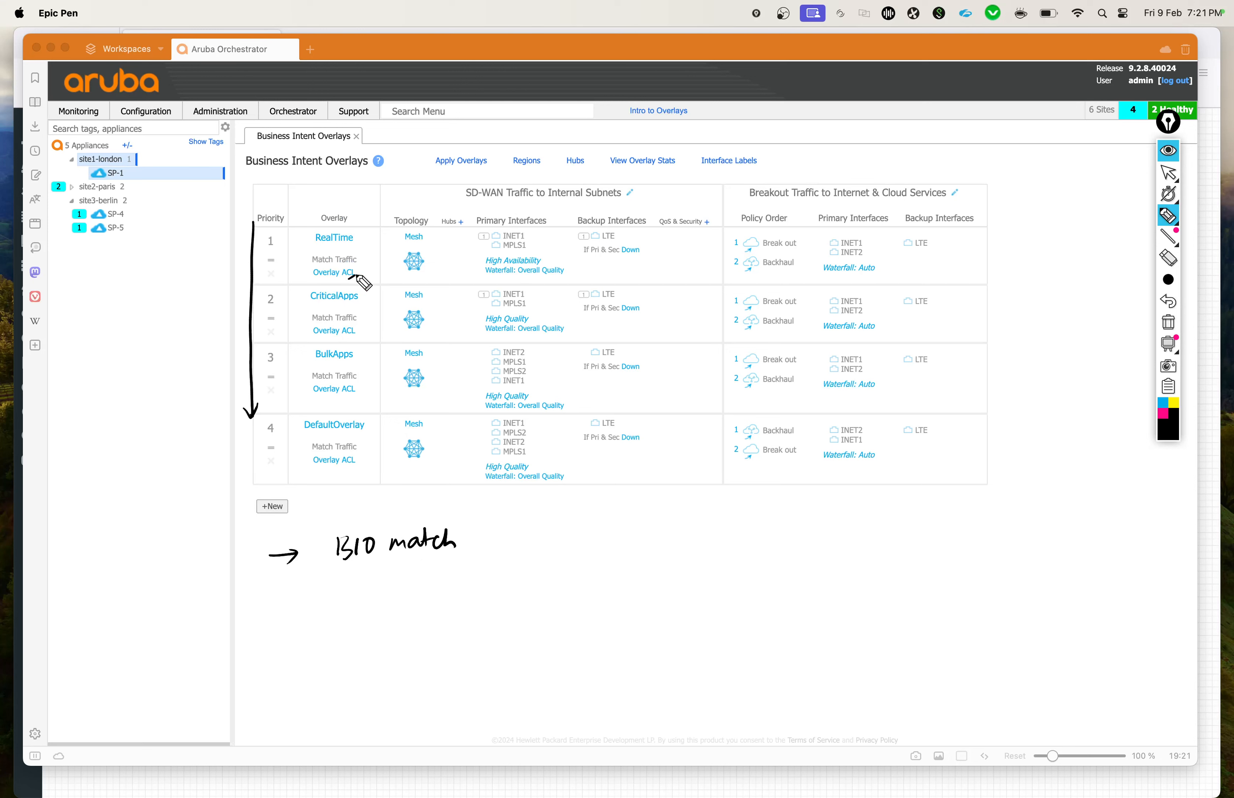
{"action": "left_click_drag", "start_coordinate": [356, 275], "coordinate": [359, 274]}
{"action": "left_click_drag", "start_coordinate": [350, 335], "coordinate": [361, 330]}
{"action": "left_click_drag", "start_coordinate": [352, 396], "coordinate": [361, 390]}
Step: Draw an arrow after "BIO match" and circle the RealTime overlay name
{"action": "mouse_move", "coordinate": [465, 543]}
{"action": "left_mouse_down"}
{"action": "mouse_move", "coordinate": [500, 538]}
{"action": "mouse_move", "coordinate": [476, 547]}
{"action": "left_mouse_up"}
{"action": "mouse_move", "coordinate": [348, 229]}
{"action": "left_mouse_down"}
{"action": "mouse_move", "coordinate": [310, 240]}
{"action": "mouse_move", "coordinate": [349, 224]}
{"action": "left_mouse_up"}
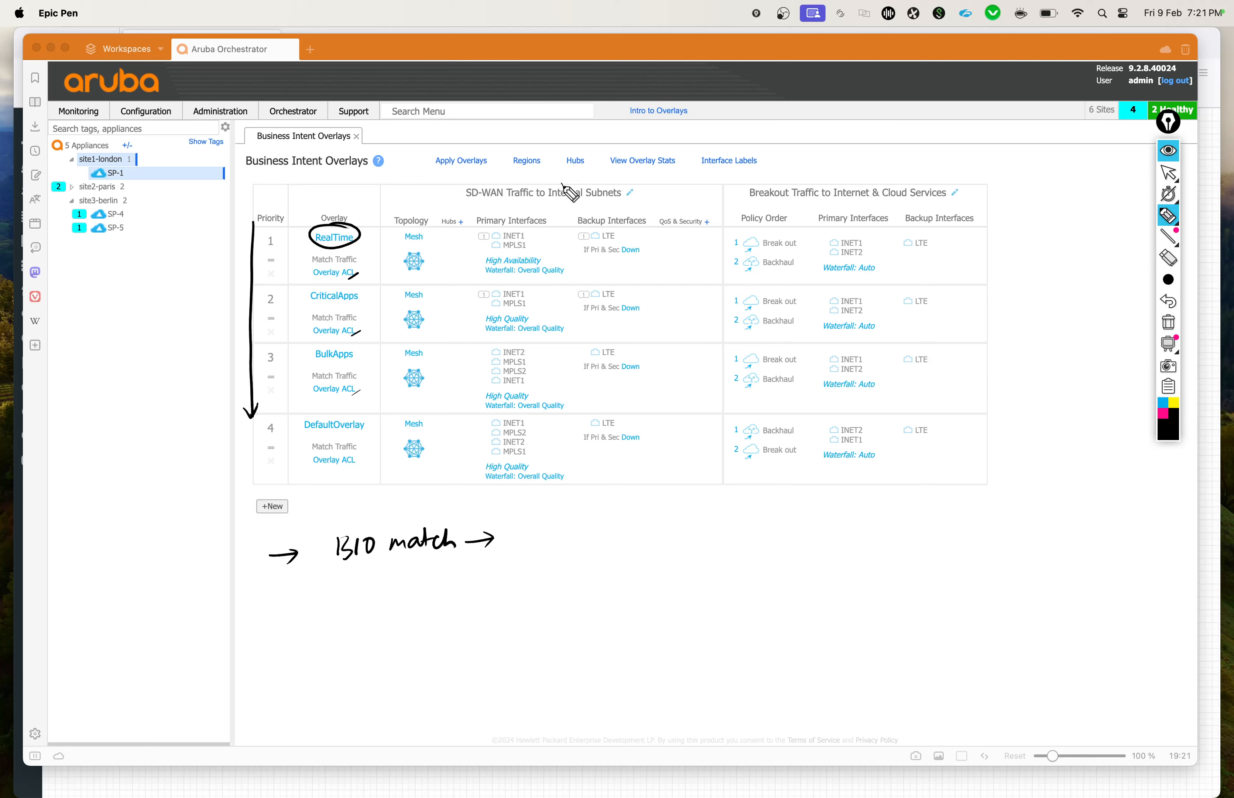
Step: Tick both traffic headings, underline the Breakout Traffic heading and draw a brace beside RealTime's breakout policy order
{"action": "left_click_drag", "start_coordinate": [562, 182], "coordinate": [579, 172]}
{"action": "left_click_drag", "start_coordinate": [892, 178], "coordinate": [901, 185]}
{"action": "left_click_drag", "start_coordinate": [801, 204], "coordinate": [876, 202]}
{"action": "left_click_drag", "start_coordinate": [735, 209], "coordinate": [726, 285]}
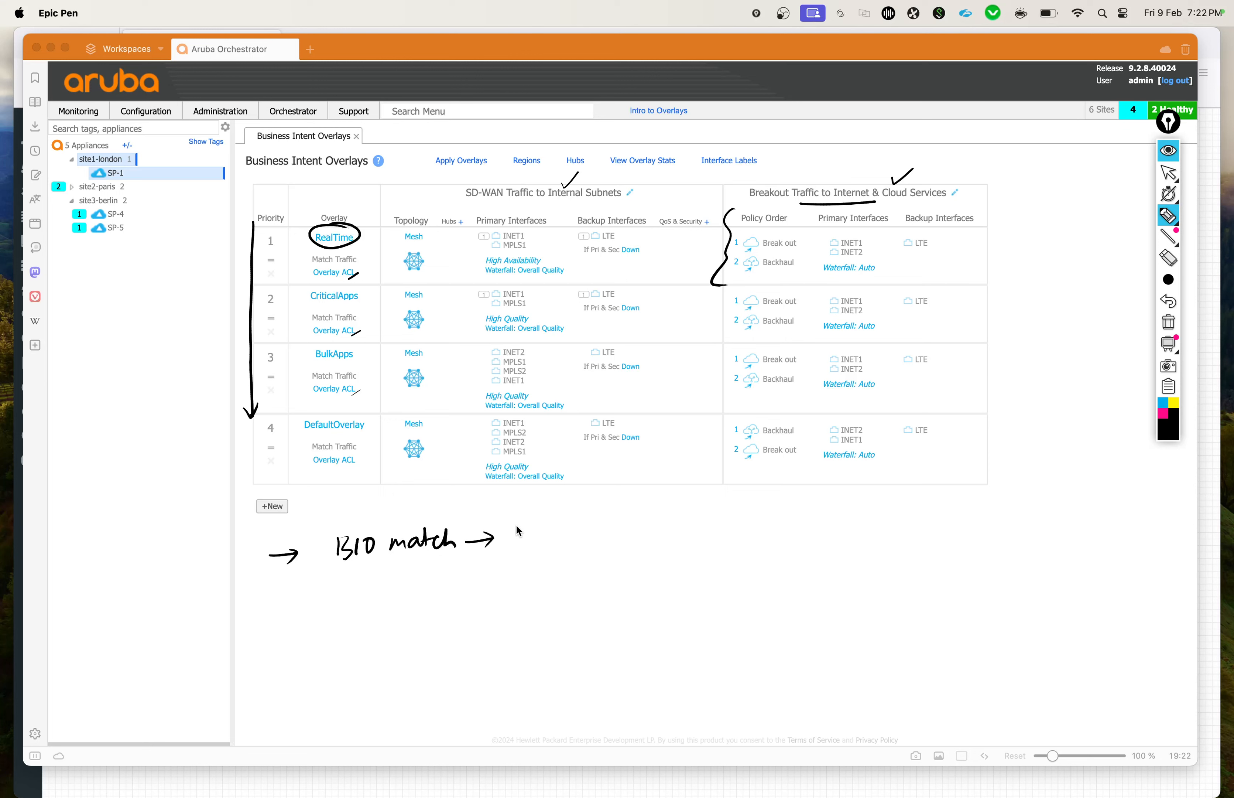
Step: Handwrite "Local ?" after the "BIO match" arrow and go over the tick on the Breakout Traffic heading
{"action": "left_click_drag", "start_coordinate": [513, 528], "coordinate": [528, 539]}
{"action": "left_click_drag", "start_coordinate": [540, 536], "coordinate": [579, 545]}
{"action": "left_click", "coordinate": [581, 554]}
{"action": "left_click_drag", "start_coordinate": [892, 177], "coordinate": [924, 169]}
Step: Draw an arrow from "Local ?" and handwrite "internal subnet" after it
{"action": "mouse_move", "coordinate": [611, 526]}
{"action": "left_mouse_down"}
{"action": "mouse_move", "coordinate": [606, 542]}
{"action": "mouse_move", "coordinate": [636, 536]}
{"action": "mouse_move", "coordinate": [636, 512]}
{"action": "left_mouse_up"}
{"action": "left_click_drag", "start_coordinate": [640, 535], "coordinate": [654, 535]}
{"action": "mouse_move", "coordinate": [649, 525]}
{"action": "left_mouse_down"}
{"action": "mouse_move", "coordinate": [704, 540]}
{"action": "mouse_move", "coordinate": [710, 513]}
{"action": "left_mouse_up"}
{"action": "mouse_move", "coordinate": [669, 554]}
{"action": "left_mouse_down"}
{"action": "mouse_move", "coordinate": [711, 561]}
{"action": "mouse_move", "coordinate": [738, 535]}
{"action": "left_mouse_up"}
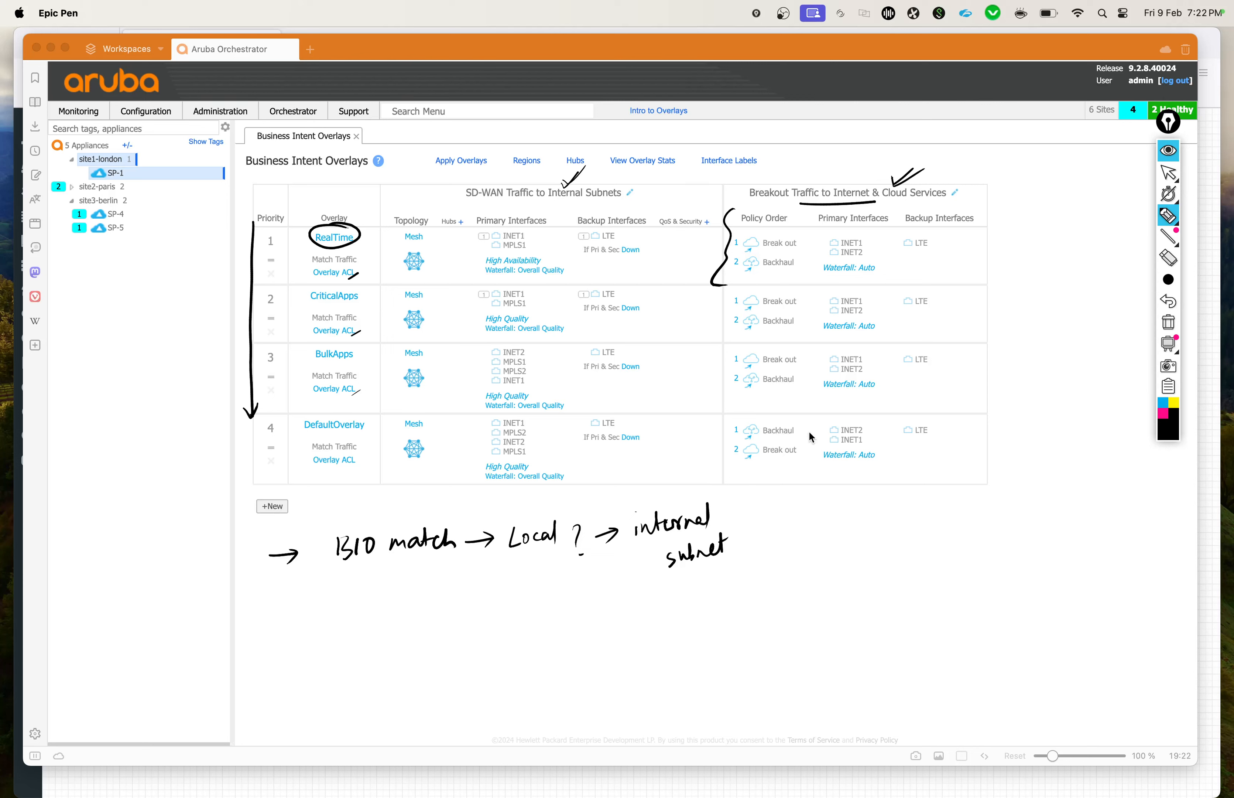
Step: Draw an arrow after "internal subnet", and underline and circle the SD-WAN Traffic to Internal Subnets heading
{"action": "mouse_move", "coordinate": [728, 520]}
{"action": "left_mouse_down"}
{"action": "mouse_move", "coordinate": [769, 512]}
{"action": "mouse_move", "coordinate": [758, 523]}
{"action": "left_mouse_up"}
{"action": "left_click_drag", "start_coordinate": [513, 201], "coordinate": [607, 195]}
{"action": "mouse_move", "coordinate": [499, 170]}
{"action": "left_mouse_down"}
{"action": "mouse_move", "coordinate": [484, 174]}
{"action": "mouse_move", "coordinate": [490, 211]}
{"action": "mouse_move", "coordinate": [642, 200]}
{"action": "mouse_move", "coordinate": [497, 162]}
{"action": "left_mouse_up"}
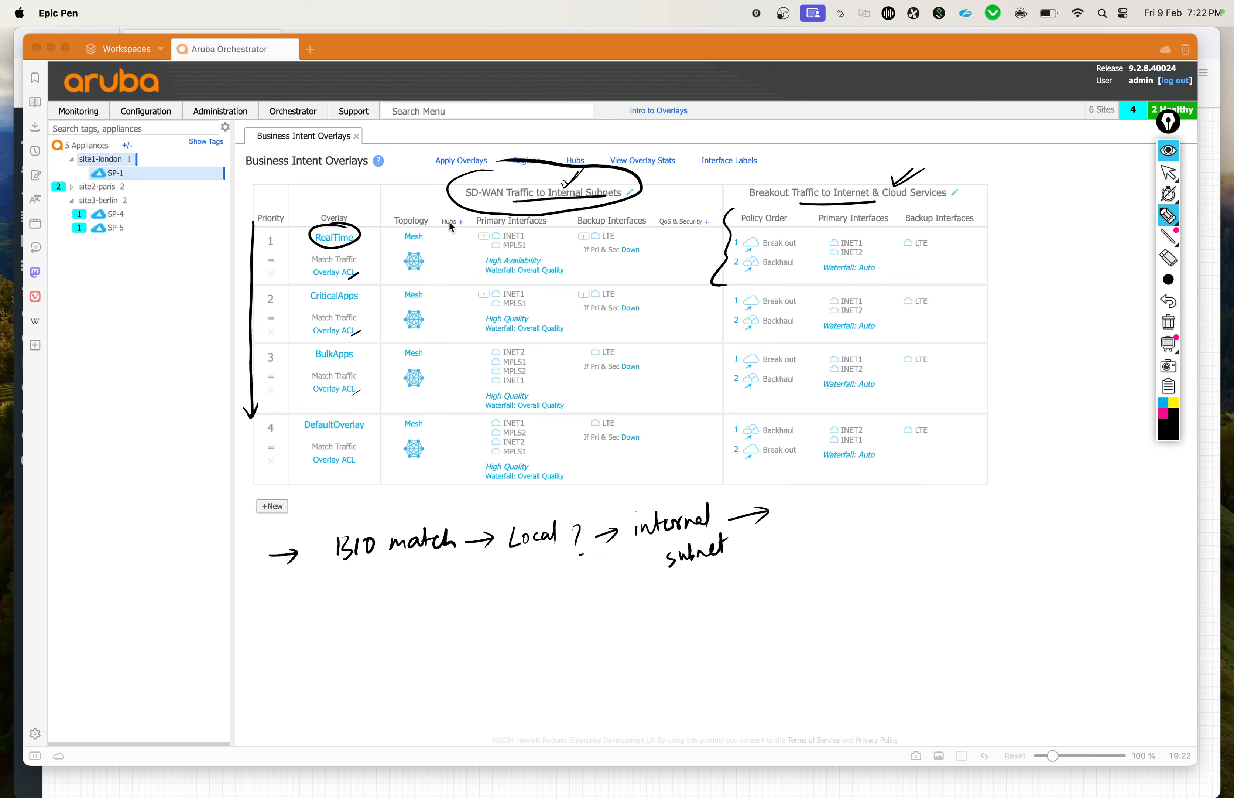
Step: Extend the flow with "R.T" and an arrow to an underlined "IPSEC", and brace RealTime's primary interfaces
{"action": "mouse_move", "coordinate": [804, 506]}
{"action": "left_mouse_down"}
{"action": "mouse_move", "coordinate": [794, 526]}
{"action": "mouse_move", "coordinate": [817, 514]}
{"action": "mouse_move", "coordinate": [819, 526]}
{"action": "left_mouse_up"}
{"action": "left_click_drag", "start_coordinate": [810, 507], "coordinate": [830, 501]}
{"action": "left_click_drag", "start_coordinate": [469, 227], "coordinate": [474, 273]}
{"action": "mouse_move", "coordinate": [841, 515]}
{"action": "left_mouse_down"}
{"action": "mouse_move", "coordinate": [920, 501]}
{"action": "mouse_move", "coordinate": [971, 516]}
{"action": "left_mouse_up"}
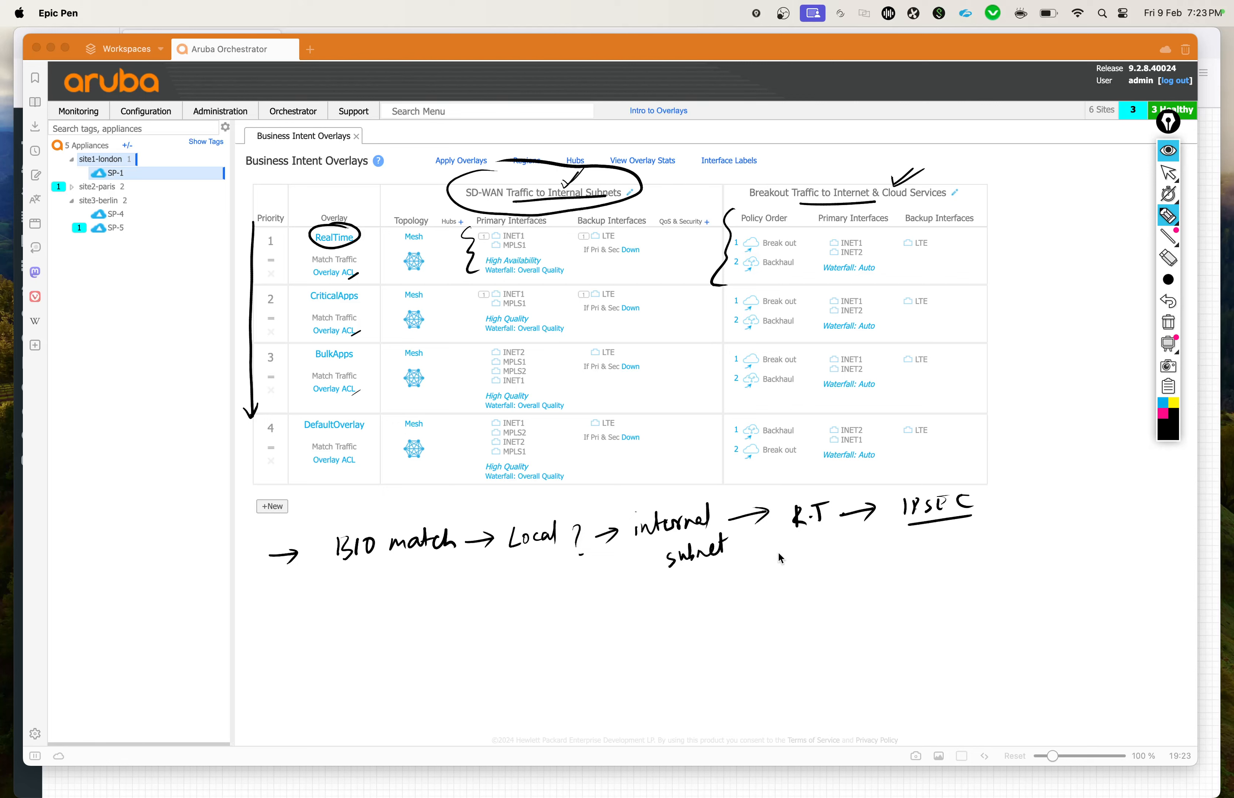
Step: Circle "internal subnet" and draw a downward arrow from it to the handwritten address 8.8.8.8
{"action": "mouse_move", "coordinate": [666, 488]}
{"action": "left_mouse_down"}
{"action": "mouse_move", "coordinate": [734, 568]}
{"action": "mouse_move", "coordinate": [664, 483]}
{"action": "left_mouse_up"}
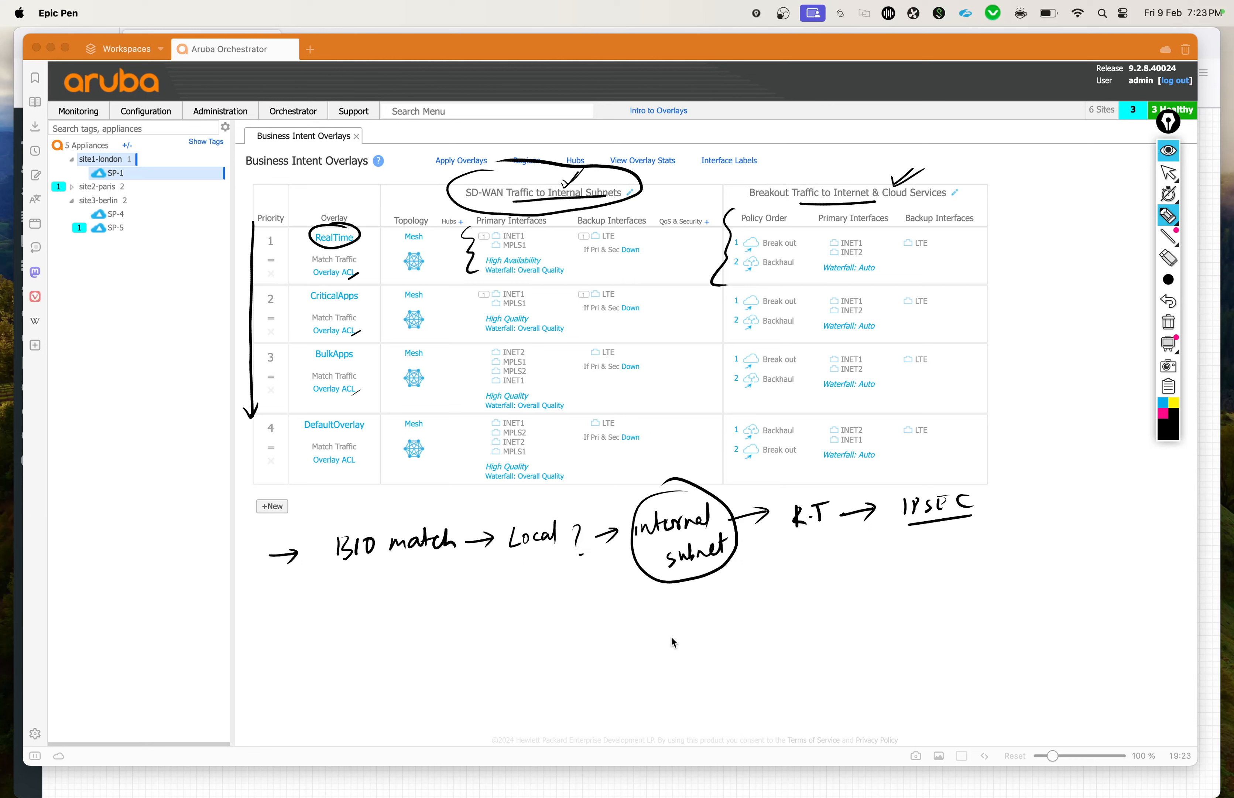
{"action": "mouse_move", "coordinate": [676, 584]}
{"action": "left_mouse_down"}
{"action": "mouse_move", "coordinate": [685, 627]}
{"action": "mouse_move", "coordinate": [695, 621]}
{"action": "left_mouse_up"}
{"action": "mouse_move", "coordinate": [689, 615]}
{"action": "left_mouse_down"}
{"action": "mouse_move", "coordinate": [670, 668]}
{"action": "mouse_move", "coordinate": [716, 637]}
{"action": "left_mouse_up"}
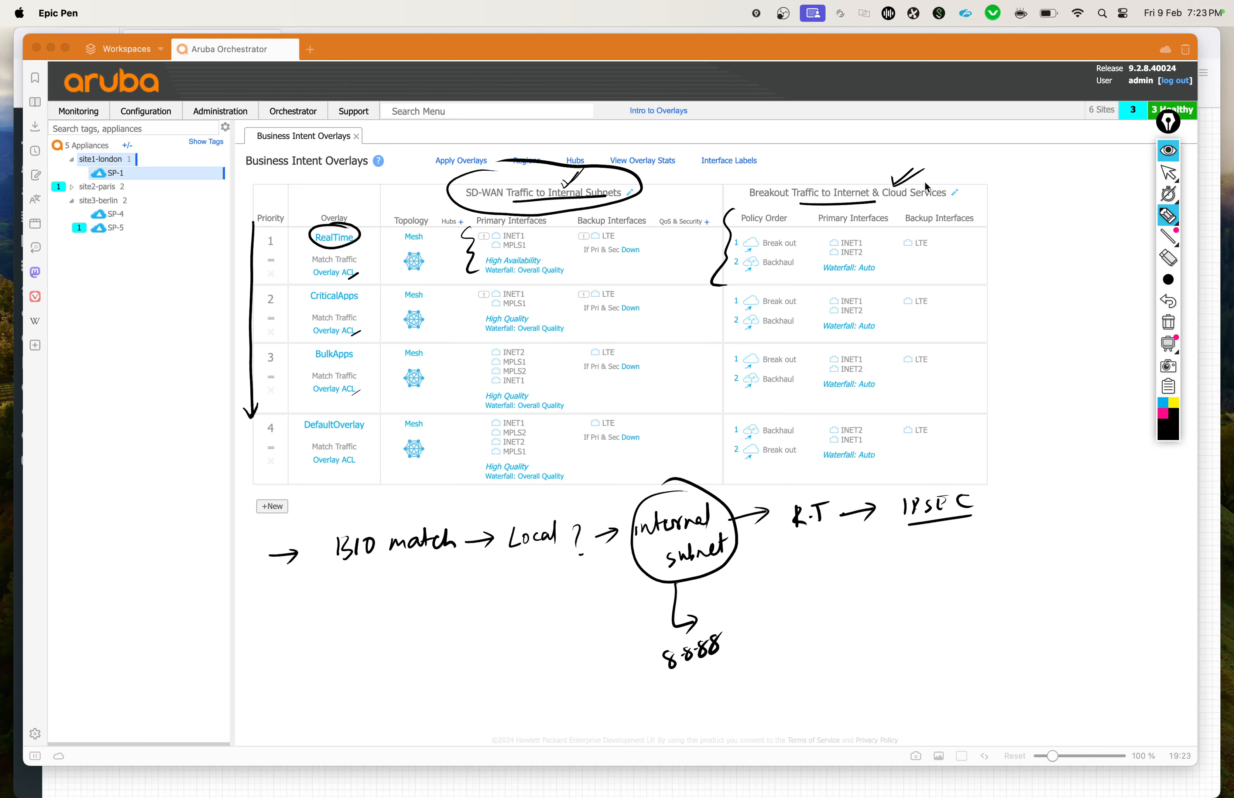
Step: Circle the Internet & Cloud Services part of the breakout heading and add further marks on both traffic headings
{"action": "left_click_drag", "start_coordinate": [874, 173], "coordinate": [882, 167]}
{"action": "left_click_drag", "start_coordinate": [612, 185], "coordinate": [628, 185]}
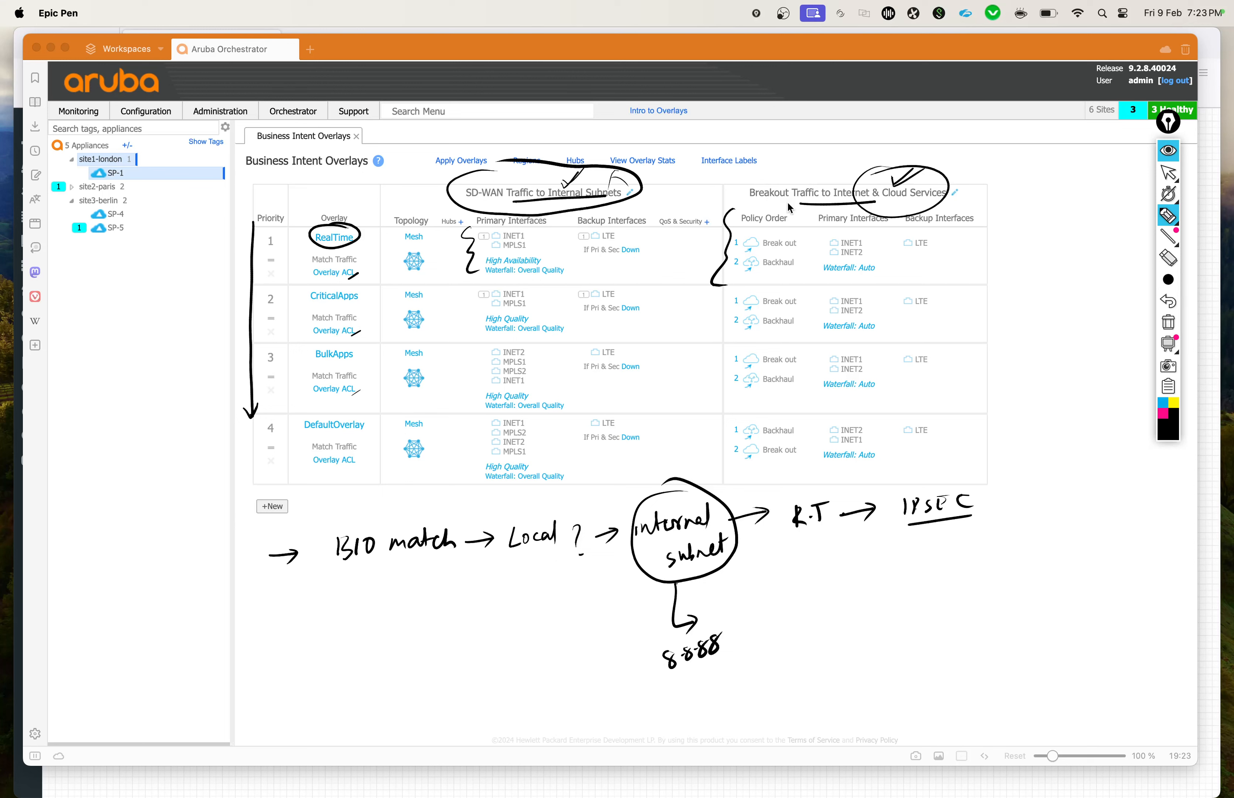
{"action": "mouse_move", "coordinate": [790, 205]}
{"action": "left_mouse_down"}
{"action": "mouse_move", "coordinate": [831, 167]}
{"action": "mouse_move", "coordinate": [820, 165]}
{"action": "left_mouse_up"}
Step: Tick Break out and underline Backhaul in RealTime's policy order, and draw an arrow leading on from 8.8.8.8
{"action": "left_click_drag", "start_coordinate": [792, 247], "coordinate": [817, 230]}
{"action": "left_click_drag", "start_coordinate": [766, 271], "coordinate": [803, 264]}
{"action": "left_click_drag", "start_coordinate": [727, 624], "coordinate": [758, 610]}
{"action": "left_click_drag", "start_coordinate": [748, 609], "coordinate": [751, 625]}
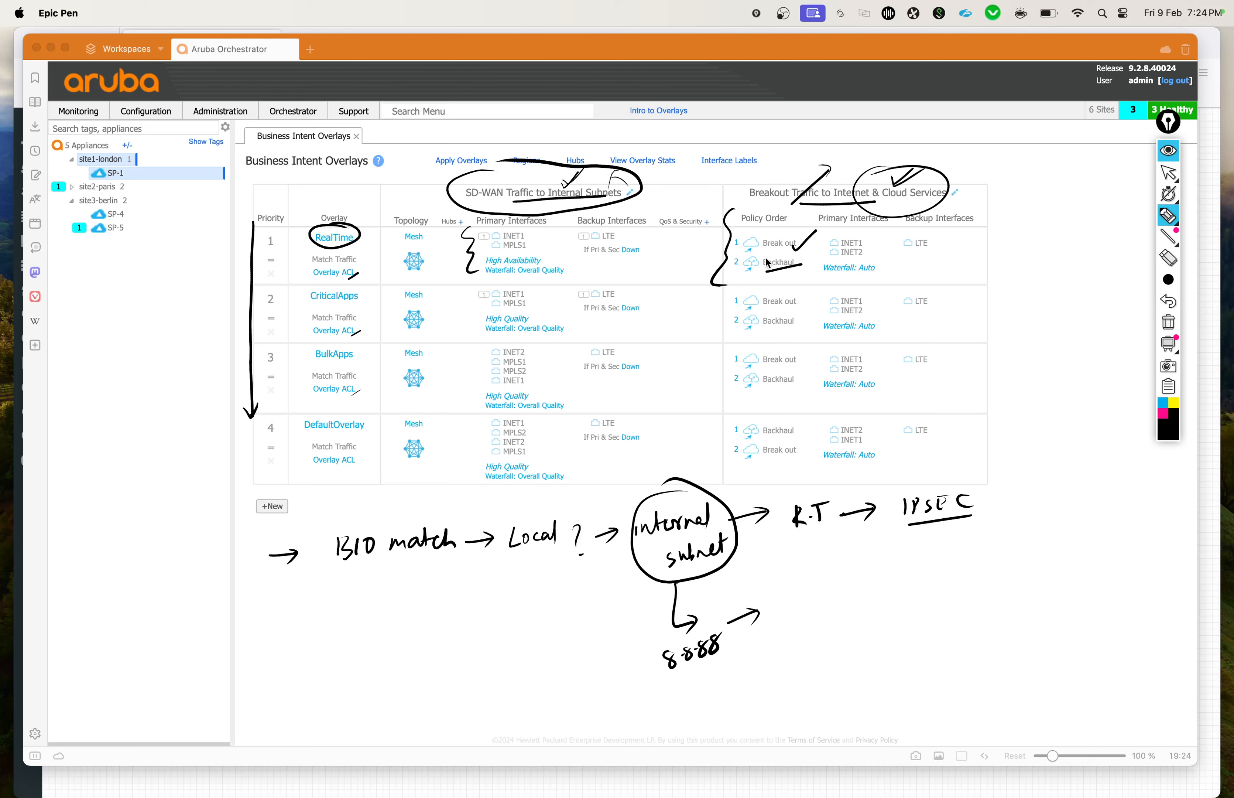
Step: Circle Break out in the RealTime row and tick both its breakout and SD-WAN traffic sections
{"action": "mouse_move", "coordinate": [760, 272]}
{"action": "left_mouse_down"}
{"action": "mouse_move", "coordinate": [784, 271]}
{"action": "mouse_move", "coordinate": [791, 246]}
{"action": "left_mouse_up"}
{"action": "mouse_move", "coordinate": [792, 241]}
{"action": "left_mouse_down"}
{"action": "mouse_move", "coordinate": [758, 242]}
{"action": "mouse_move", "coordinate": [807, 253]}
{"action": "mouse_move", "coordinate": [777, 224]}
{"action": "left_mouse_up"}
{"action": "left_click_drag", "start_coordinate": [978, 243], "coordinate": [1001, 230]}
{"action": "left_click_drag", "start_coordinate": [657, 259], "coordinate": [676, 250]}
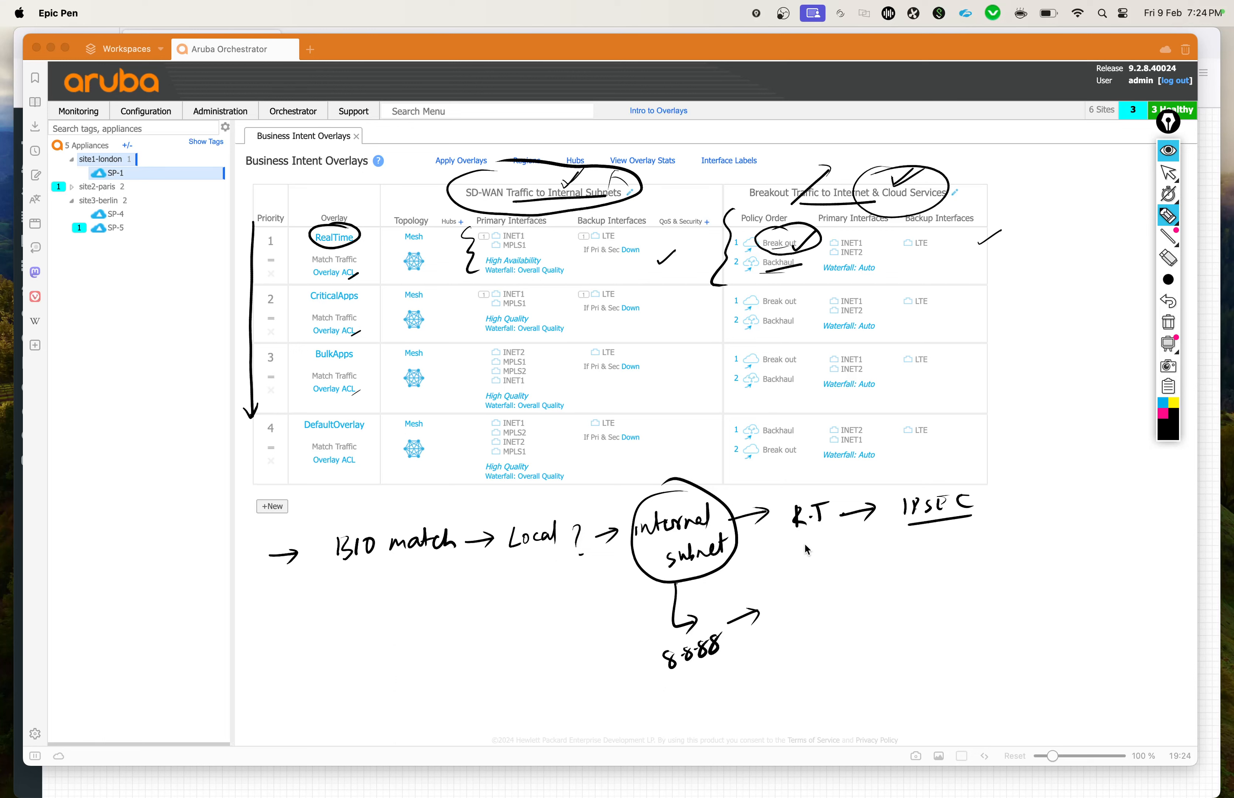
Step: Underline "R.T" and sketch an "H.Q" site triangle linked to a hatched box with an arrow to "INT"
{"action": "left_click_drag", "start_coordinate": [804, 542], "coordinate": [824, 539]}
{"action": "mouse_move", "coordinate": [830, 625]}
{"action": "left_mouse_down"}
{"action": "mouse_move", "coordinate": [857, 617]}
{"action": "mouse_move", "coordinate": [842, 605]}
{"action": "mouse_move", "coordinate": [834, 658]}
{"action": "mouse_move", "coordinate": [845, 646]}
{"action": "left_mouse_up"}
{"action": "mouse_move", "coordinate": [846, 637]}
{"action": "left_mouse_down"}
{"action": "mouse_move", "coordinate": [844, 656]}
{"action": "mouse_move", "coordinate": [867, 664]}
{"action": "left_mouse_up"}
{"action": "mouse_move", "coordinate": [852, 610]}
{"action": "left_mouse_down"}
{"action": "mouse_move", "coordinate": [908, 589]}
{"action": "mouse_move", "coordinate": [890, 591]}
{"action": "mouse_move", "coordinate": [907, 612]}
{"action": "mouse_move", "coordinate": [978, 597]}
{"action": "left_mouse_up"}
{"action": "left_click", "coordinate": [954, 580]}
{"action": "left_click_drag", "start_coordinate": [967, 589], "coordinate": [988, 580]}
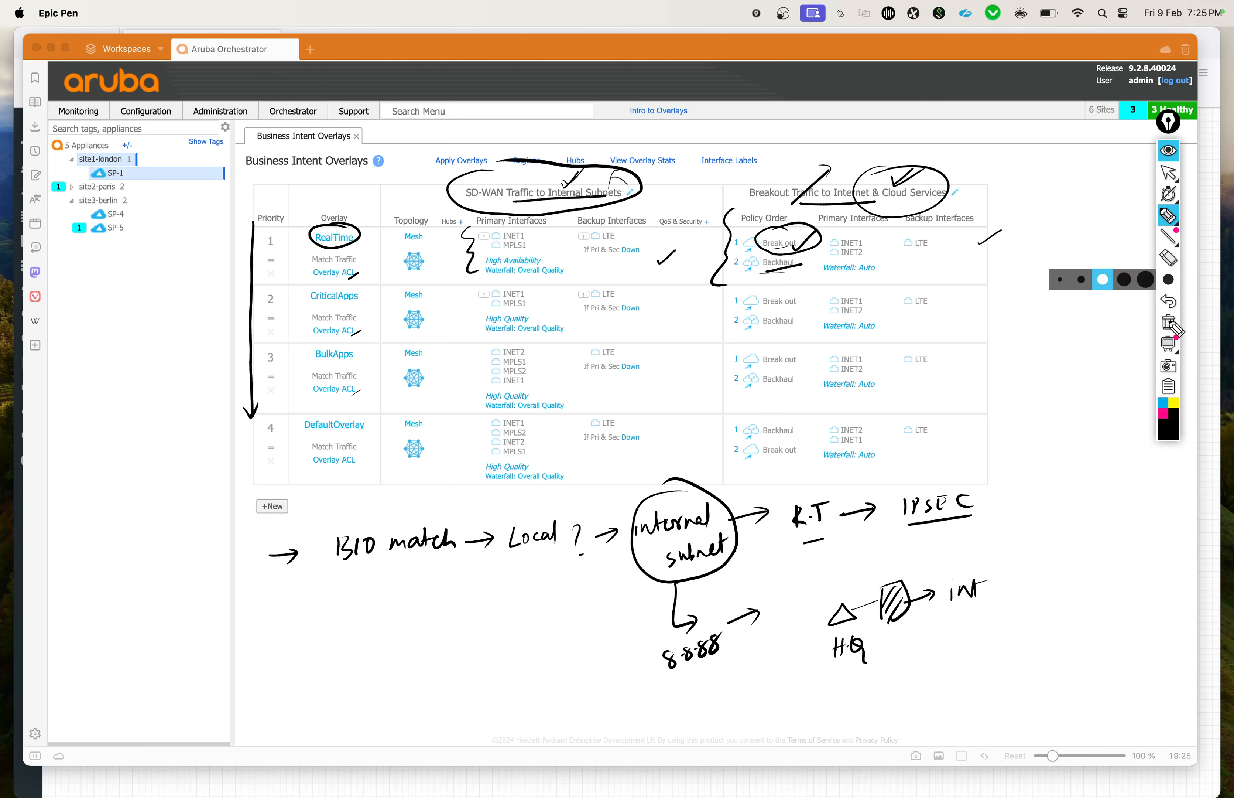
Step: Clear all annotations and open the RealTime overlay's SD-WAN traffic configuration
{"action": "left_click", "coordinate": [1167, 325]}
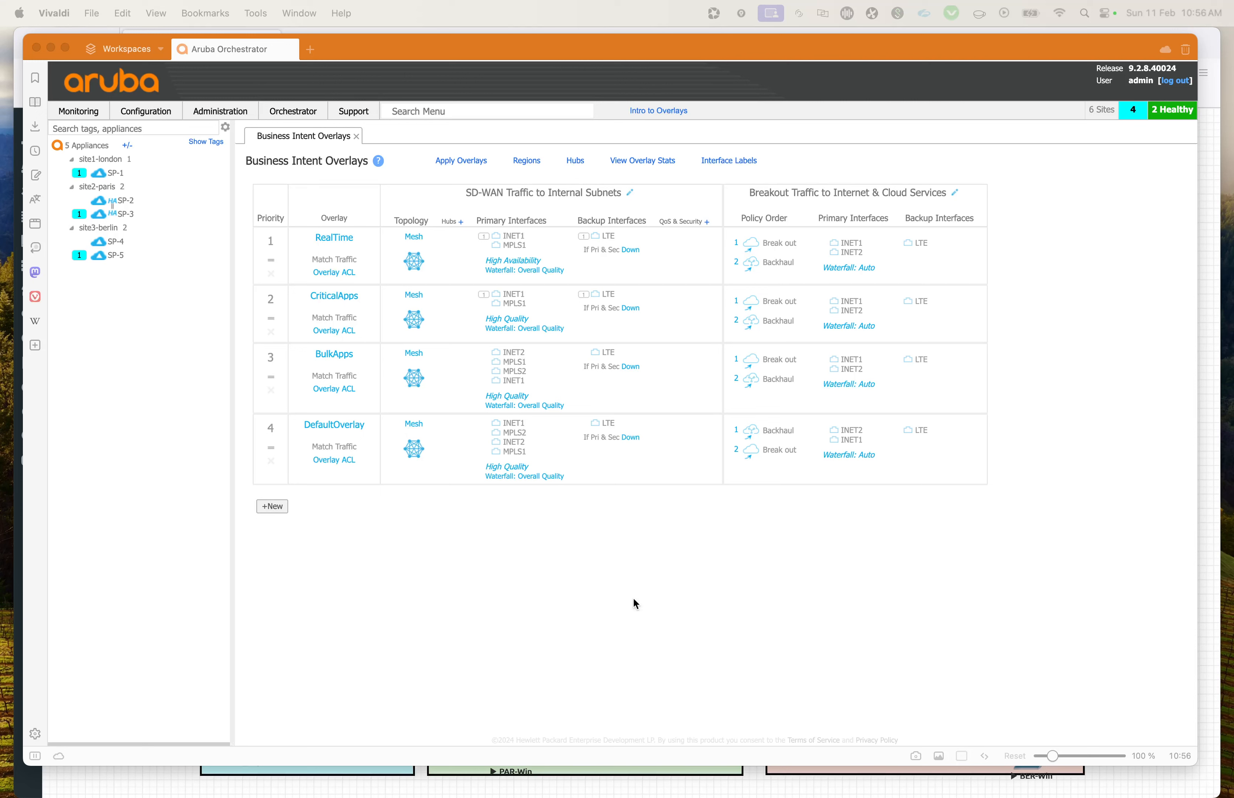
{"action": "left_click", "coordinate": [774, 634]}
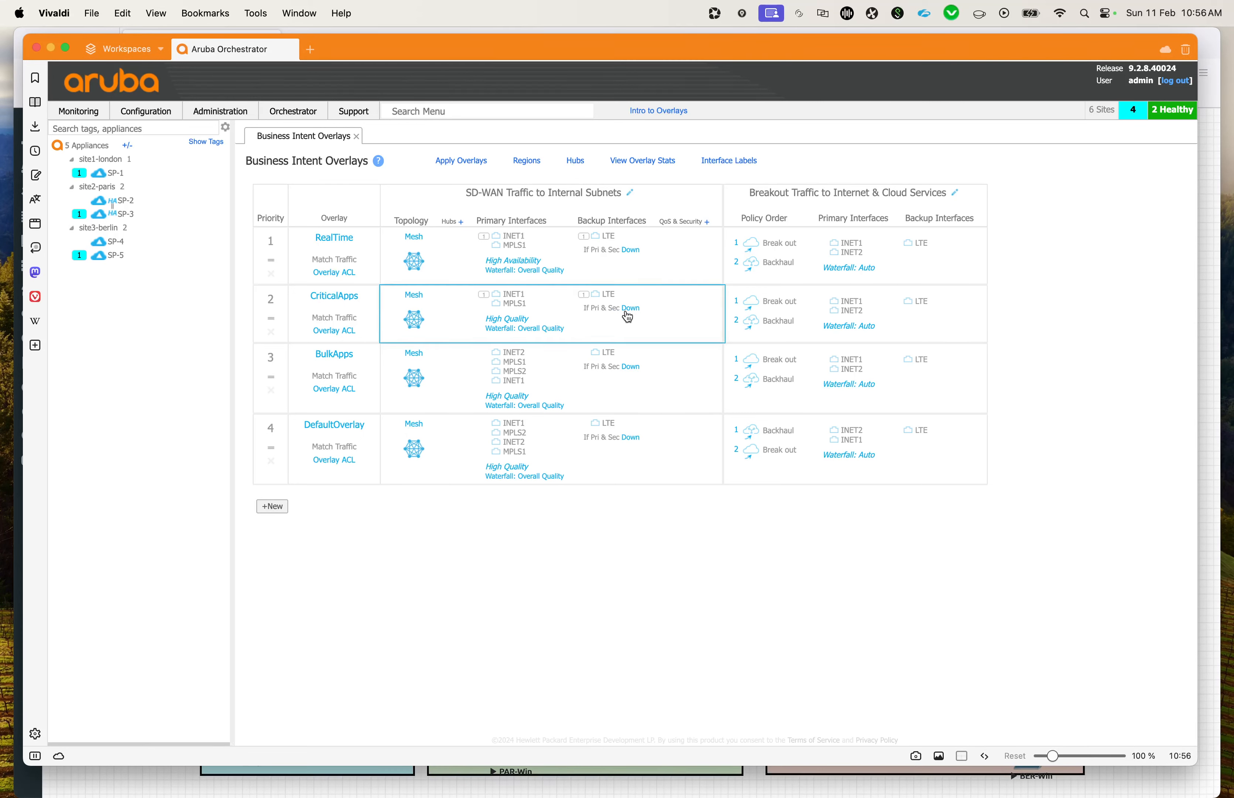
{"action": "left_click", "coordinate": [642, 284]}
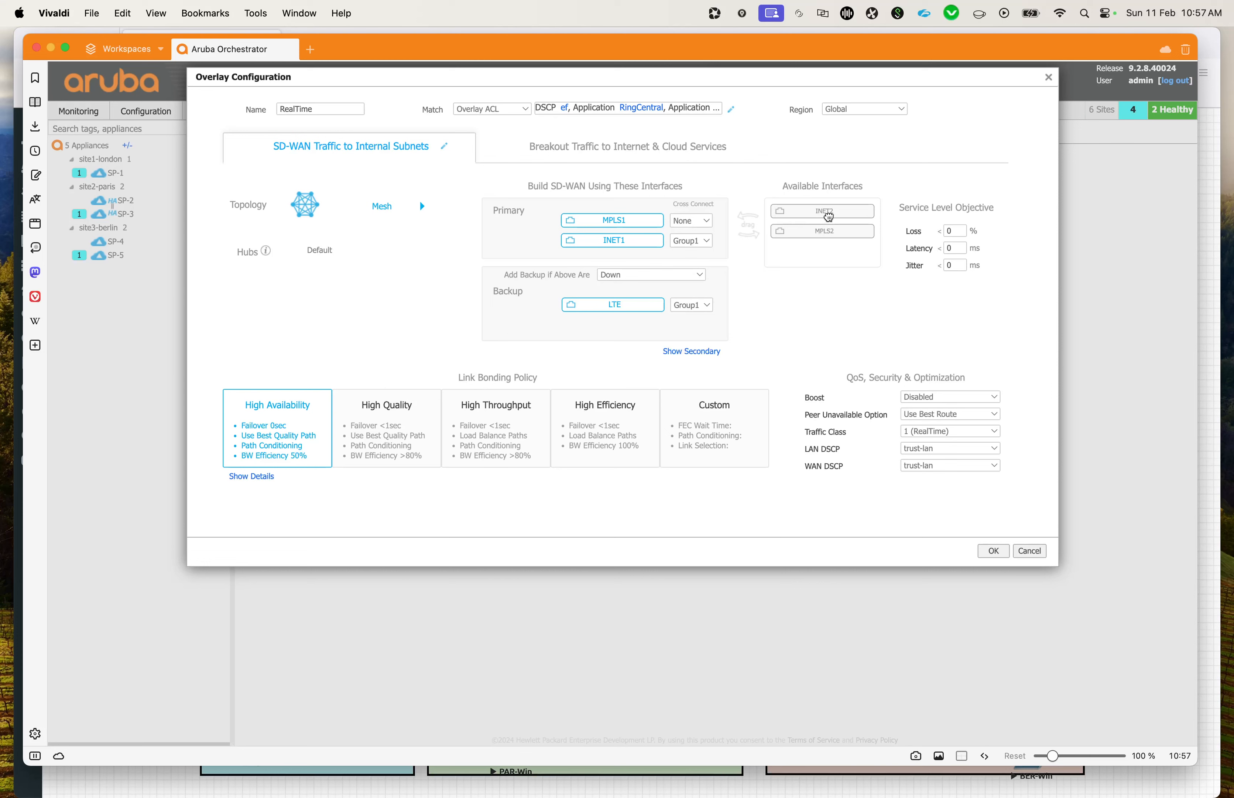
Step: Try adding INET2 and MPLS2 to the primary interfaces, and move them back to the available interfaces
{"action": "left_click_drag", "start_coordinate": [826, 212], "coordinate": [612, 262]}
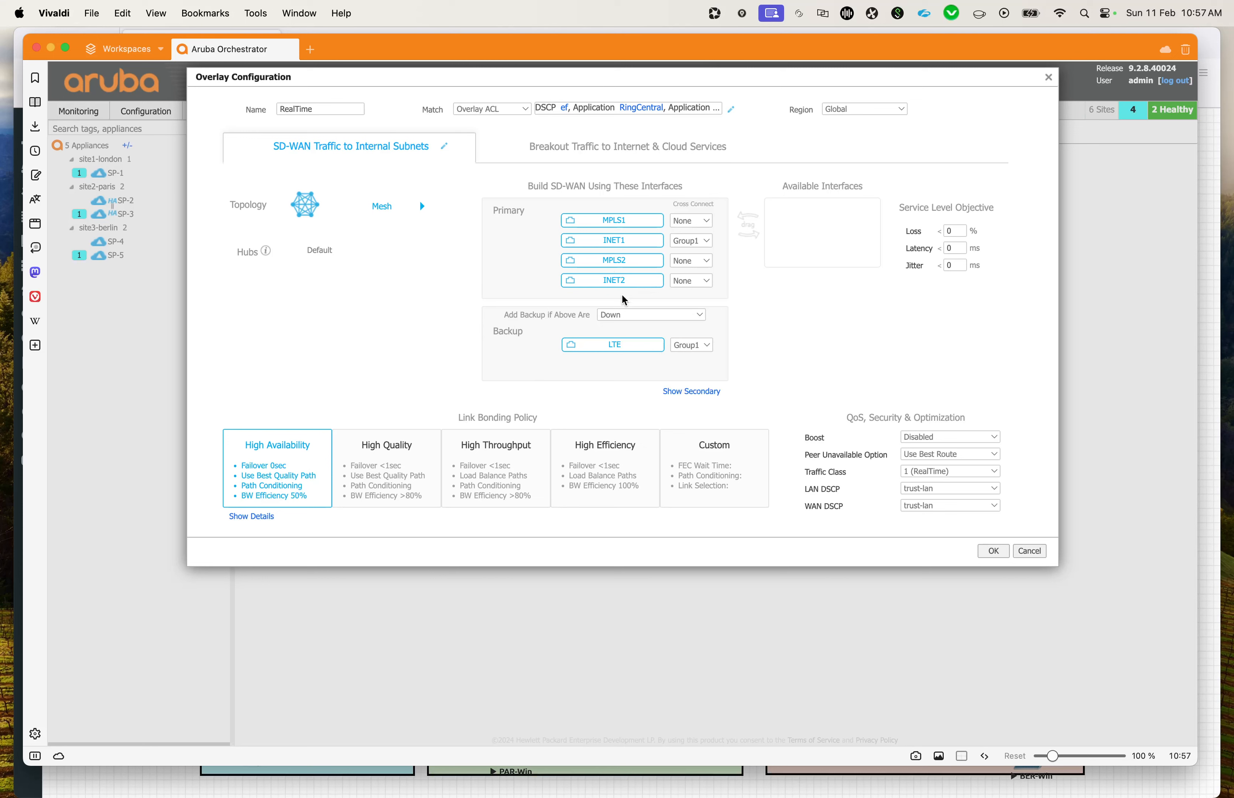
{"action": "left_click_drag", "start_coordinate": [622, 260], "coordinate": [820, 267]}
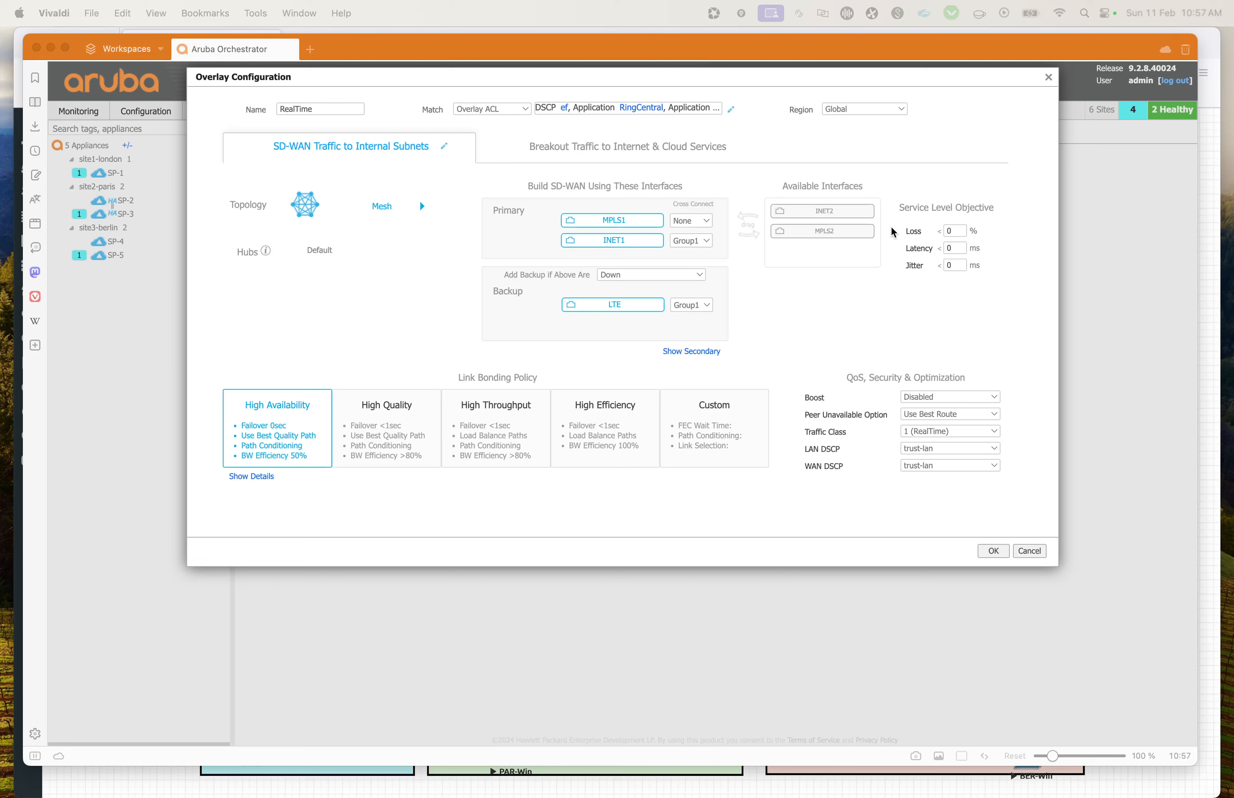
Step: Set the RealTime overlay's Service Level Objective to 2 % loss and 100 ms latency, and point out its three metrics
{"action": "left_click", "coordinate": [921, 212]}
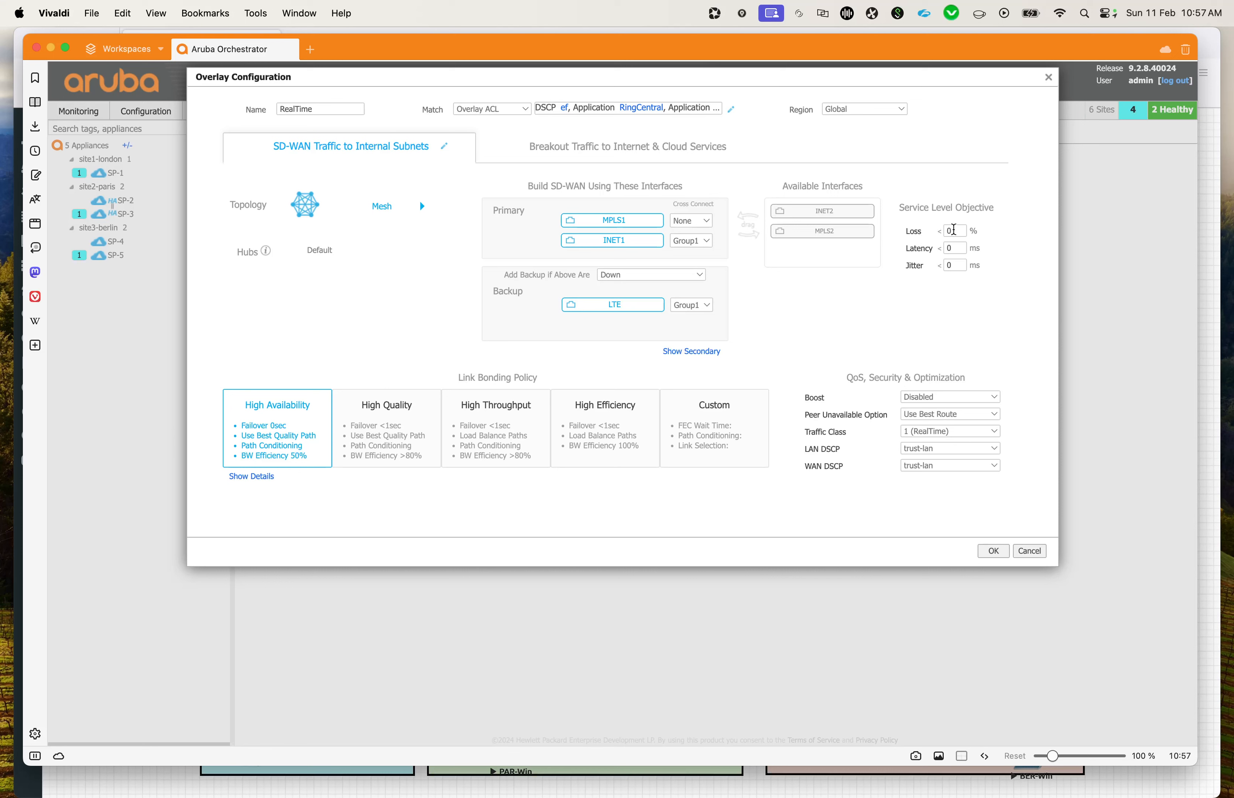
{"action": "left_click", "coordinate": [954, 229]}
{"action": "type", "text": "2"}
{"action": "left_click", "coordinate": [956, 247]}
{"action": "type", "text": "100"}
{"action": "left_click", "coordinate": [959, 307]}
{"action": "double_click", "coordinate": [911, 231]}
{"action": "left_click_drag", "start_coordinate": [910, 251], "coordinate": [921, 252]}
{"action": "left_click", "coordinate": [916, 269]}
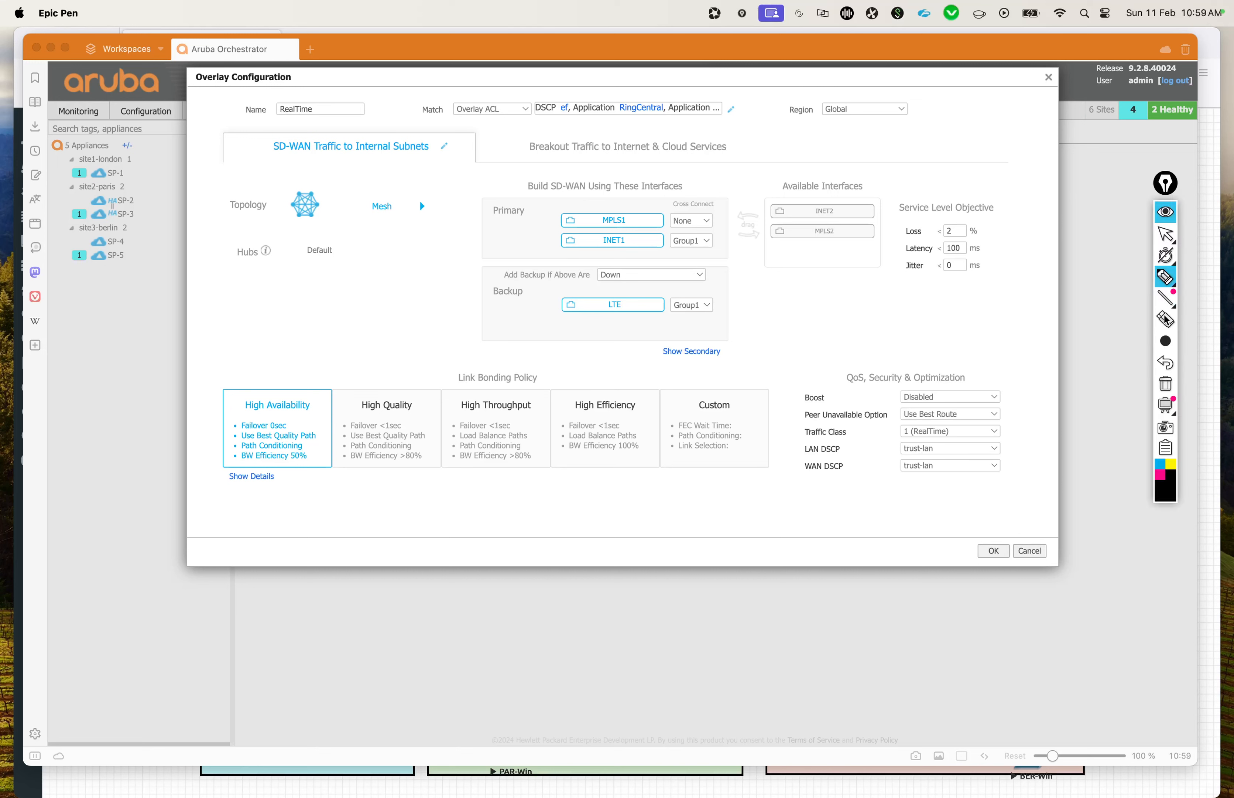
Step: Circle the Boost, Peer Unavailable Option and Traffic Class settings in pink, and clear the annotation
{"action": "left_click", "coordinate": [1160, 475]}
{"action": "mouse_move", "coordinate": [884, 406]}
{"action": "left_mouse_down"}
{"action": "mouse_move", "coordinate": [855, 439]}
{"action": "mouse_move", "coordinate": [900, 418]}
{"action": "left_mouse_up"}
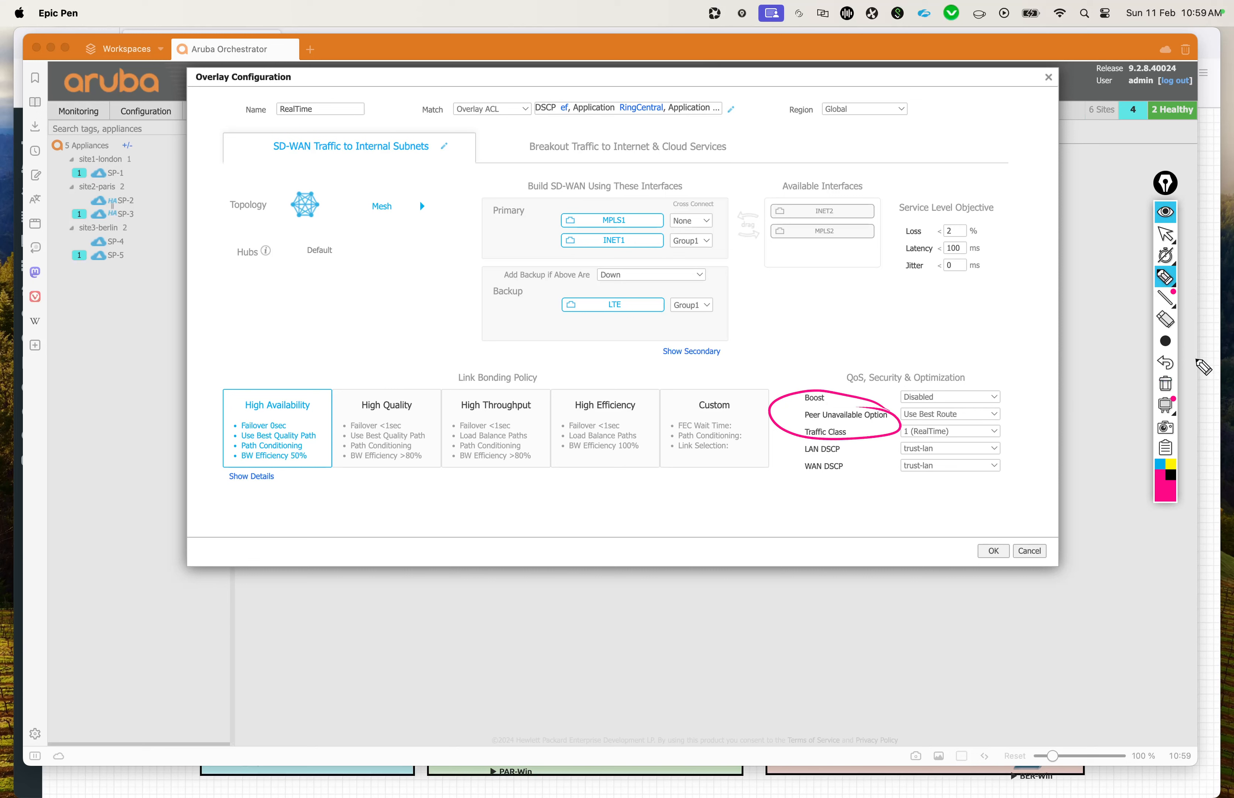
{"action": "mouse_move", "coordinate": [1162, 269]}
{"action": "left_click", "coordinate": [1165, 385]}
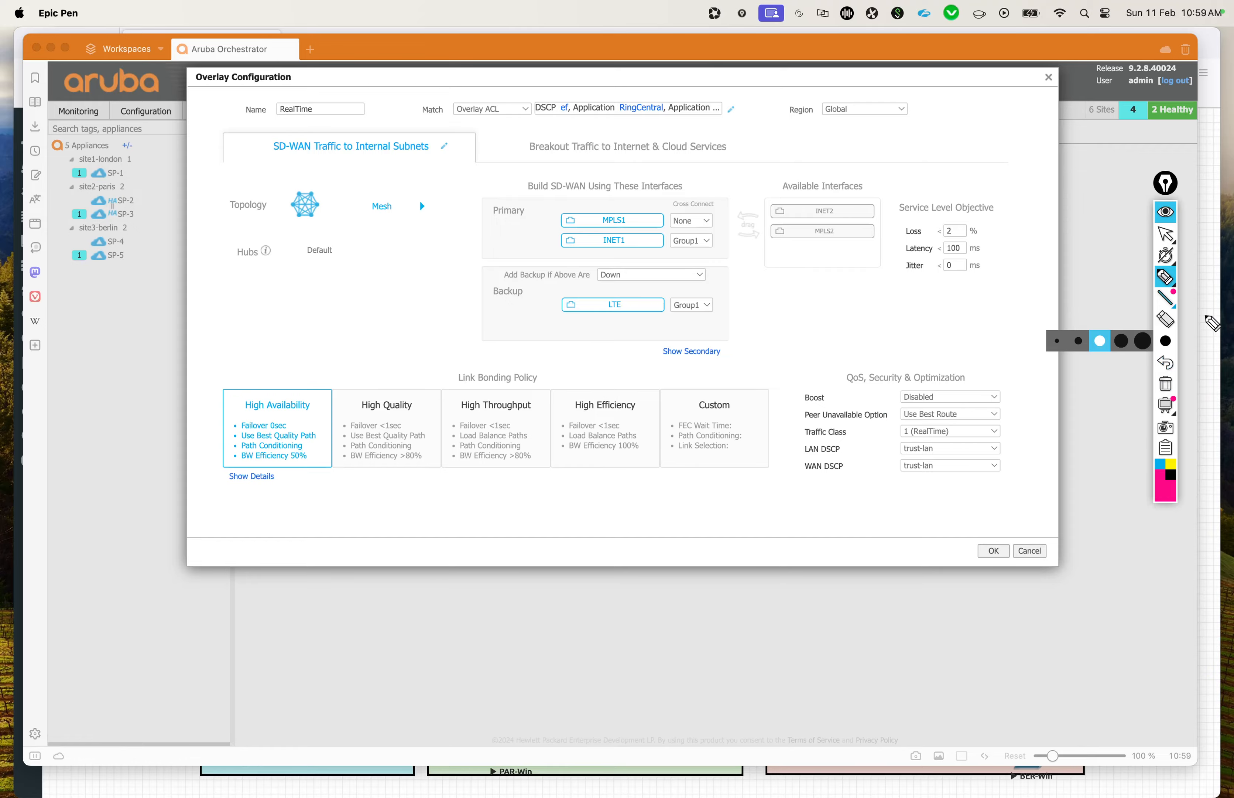
Step: Switch to the Firefox window showing the EVE lab topology
{"action": "key", "text": "ctrl+Up"}
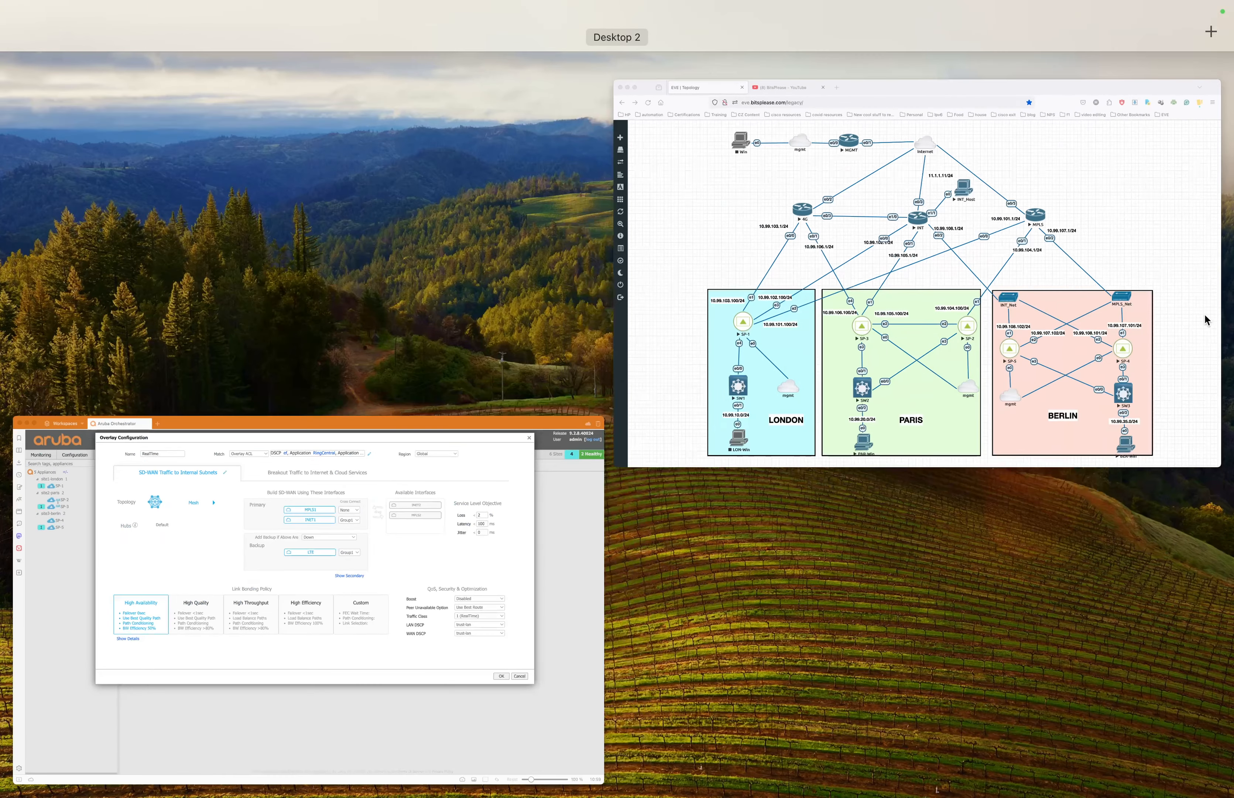
{"action": "left_click", "coordinate": [1144, 248]}
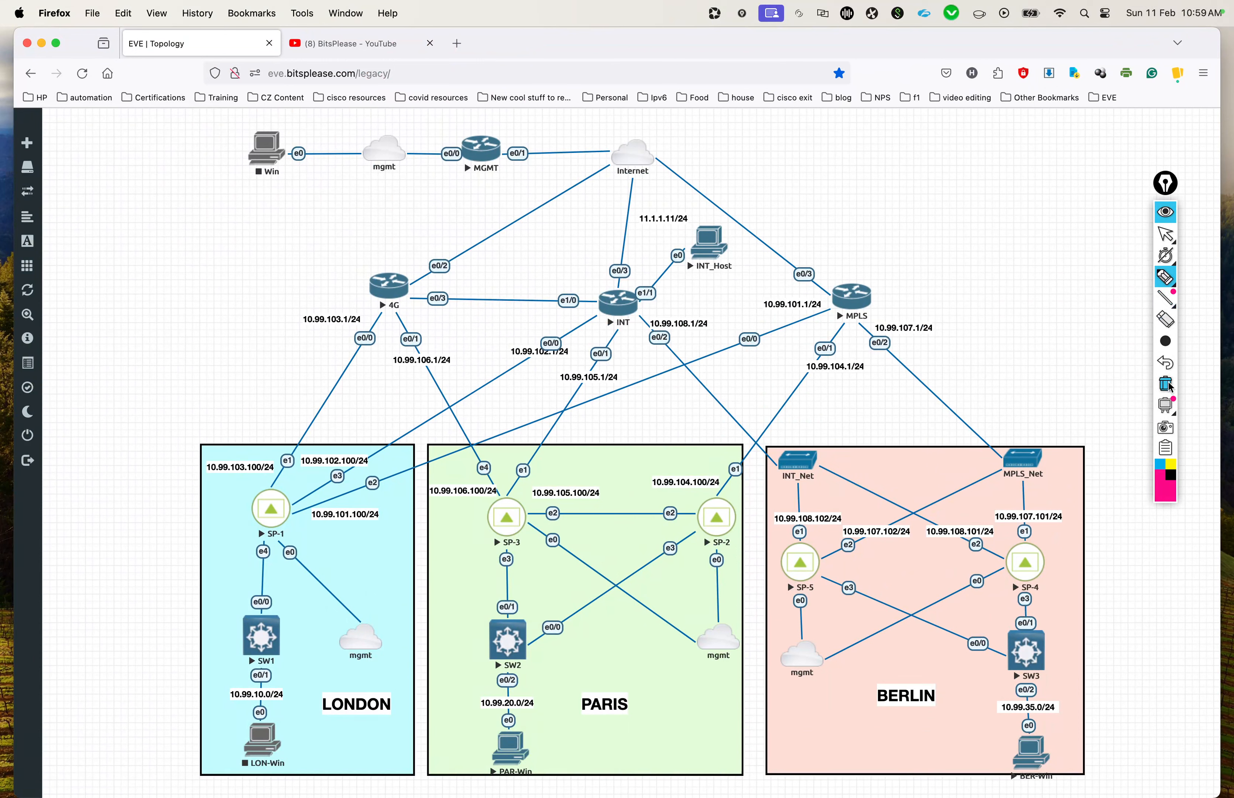
Step: Sketch two triangular appliances in pink in the empty area above the MPLS router, with a cloud between them and an arc joining them
{"action": "left_click", "coordinate": [1166, 278]}
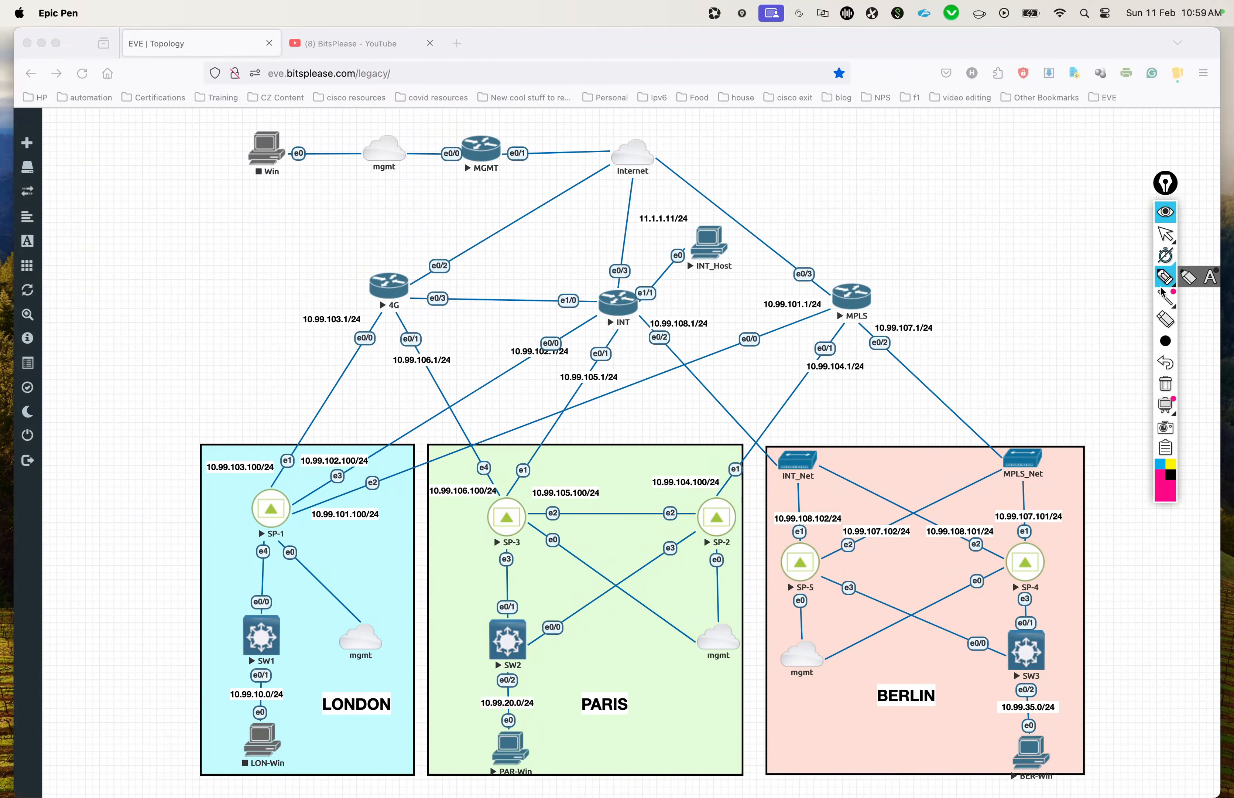
{"action": "mouse_move", "coordinate": [857, 152]}
{"action": "left_mouse_down"}
{"action": "mouse_move", "coordinate": [865, 175]}
{"action": "mouse_move", "coordinate": [856, 153]}
{"action": "left_mouse_up"}
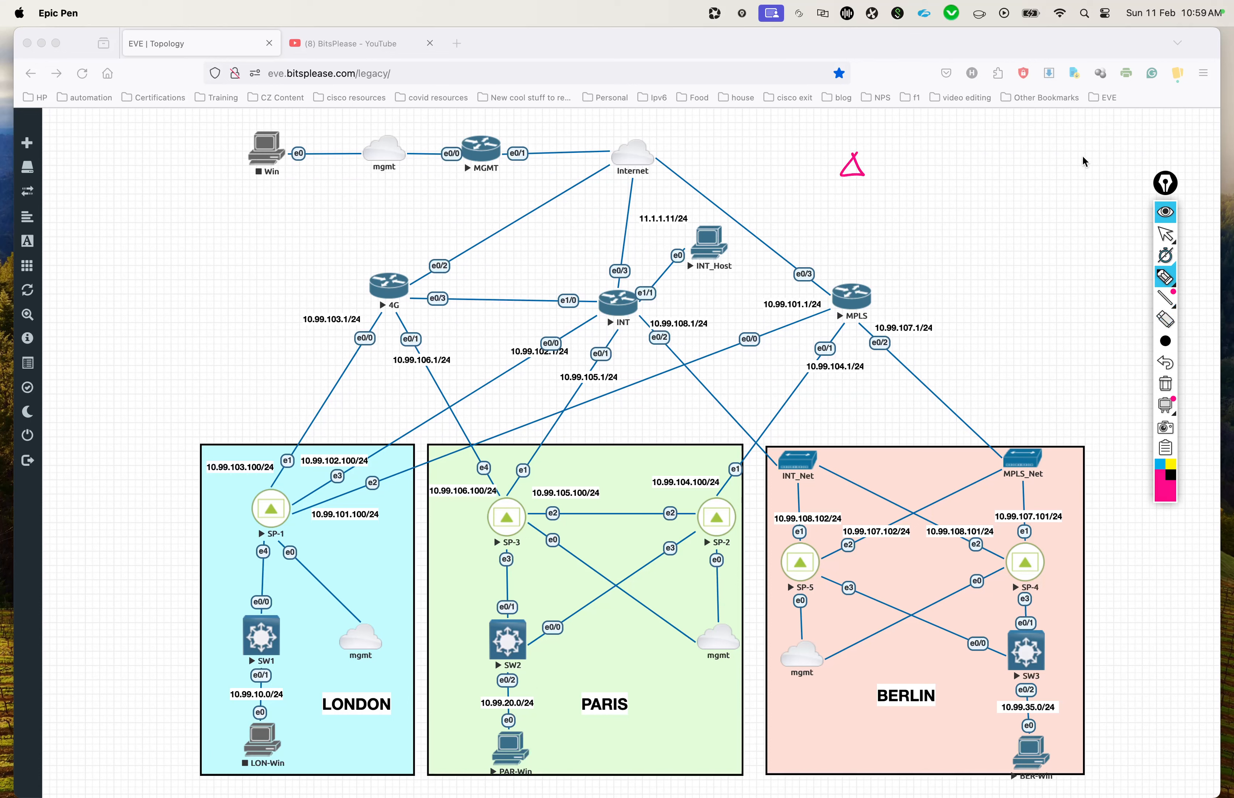
{"action": "mouse_move", "coordinate": [1064, 145]}
{"action": "left_mouse_down"}
{"action": "mouse_move", "coordinate": [1063, 168]}
{"action": "mouse_move", "coordinate": [1064, 146]}
{"action": "left_mouse_up"}
{"action": "mouse_move", "coordinate": [931, 150]}
{"action": "left_mouse_down"}
{"action": "mouse_move", "coordinate": [963, 177]}
{"action": "mouse_move", "coordinate": [937, 149]}
{"action": "left_mouse_up"}
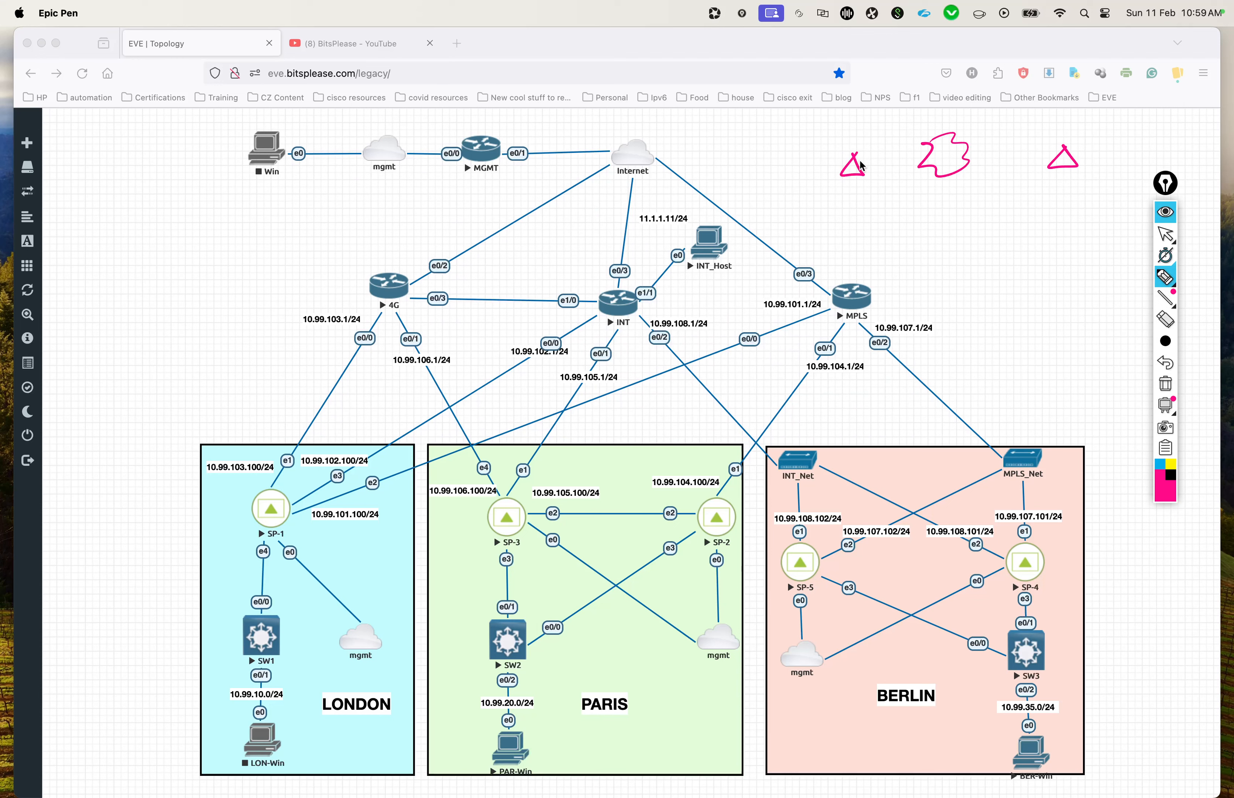
{"action": "mouse_move", "coordinate": [866, 161]}
{"action": "left_mouse_down"}
{"action": "mouse_move", "coordinate": [984, 138]}
{"action": "mouse_move", "coordinate": [1055, 163]}
{"action": "left_mouse_up"}
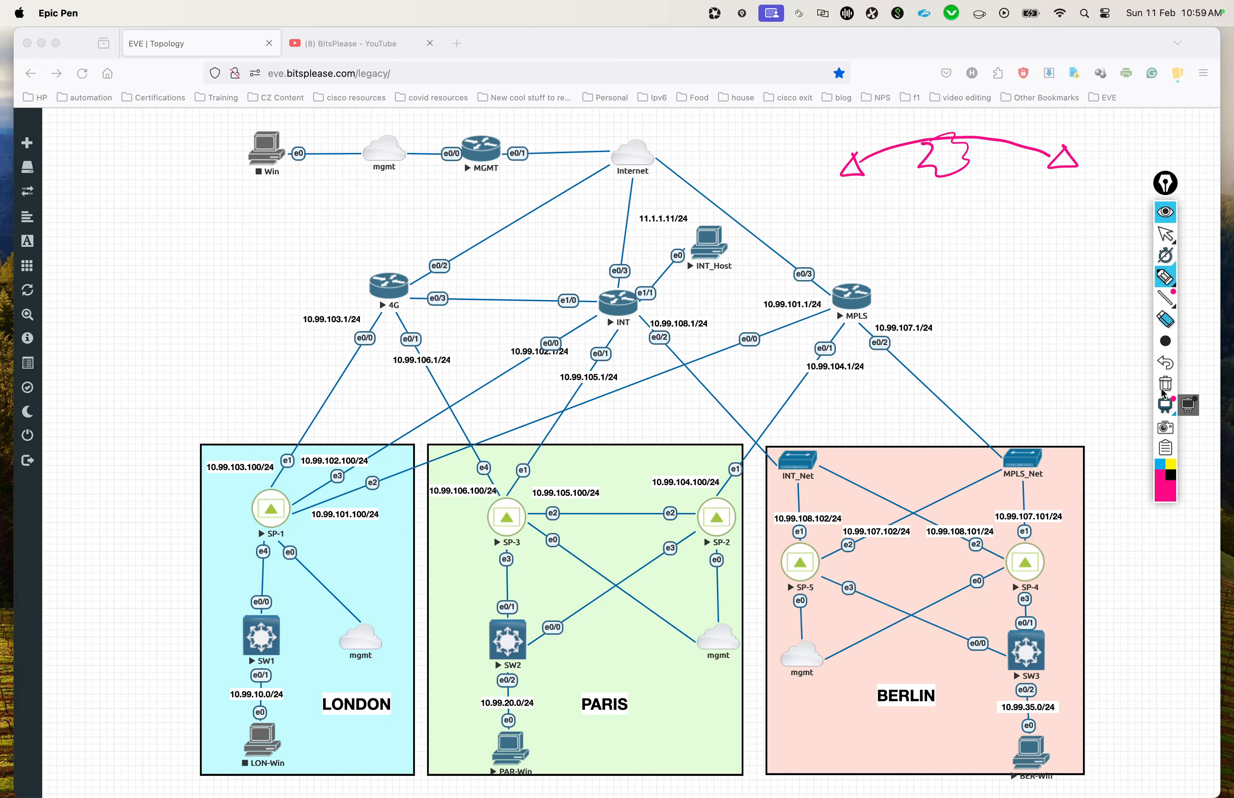
Step: Cross out the far appliance in blue and draw short traffic strokes at both appliances of the sketch
{"action": "left_click", "coordinate": [1161, 463]}
{"action": "mouse_move", "coordinate": [1050, 137]}
{"action": "left_mouse_down"}
{"action": "mouse_move", "coordinate": [1072, 180]}
{"action": "mouse_move", "coordinate": [1043, 179]}
{"action": "left_mouse_up"}
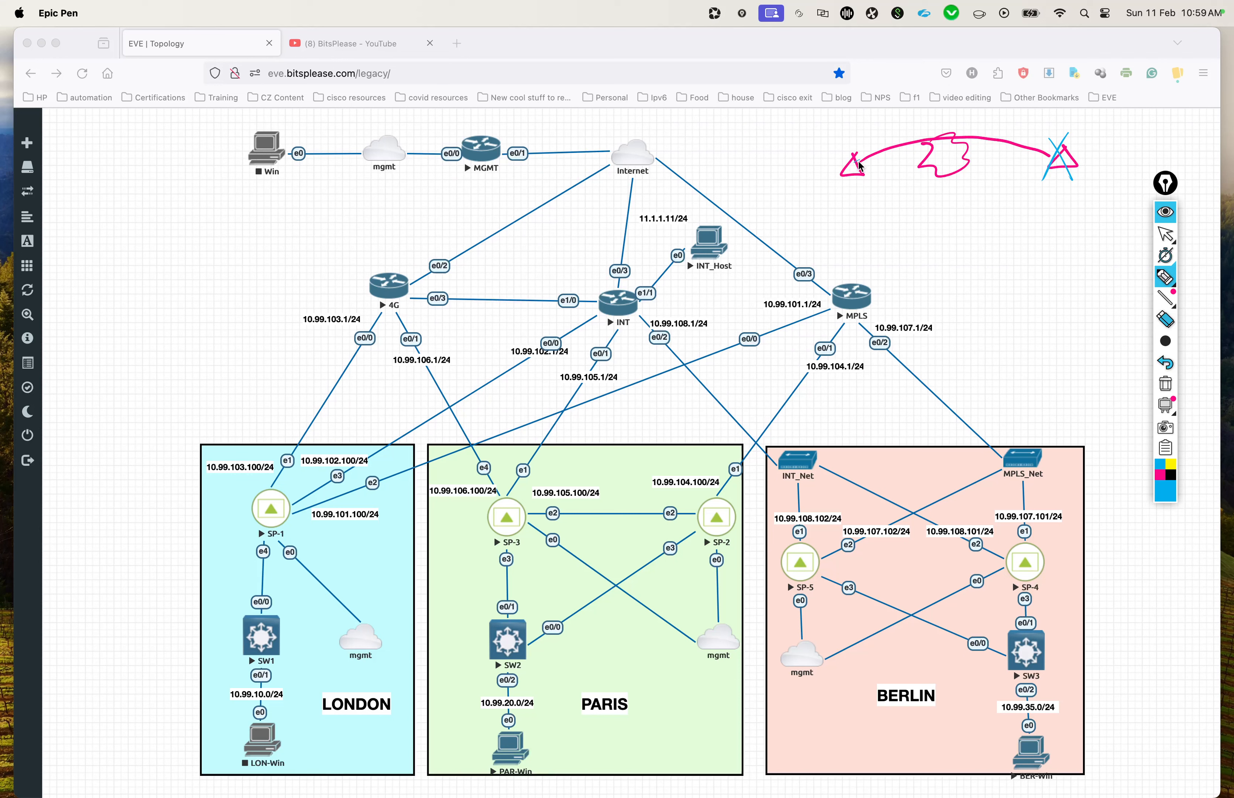
{"action": "left_click_drag", "start_coordinate": [818, 172], "coordinate": [878, 151]}
{"action": "left_click_drag", "start_coordinate": [843, 164], "coordinate": [816, 175]}
{"action": "left_click_drag", "start_coordinate": [1074, 163], "coordinate": [1095, 164]}
Step: Write "Best route" and an underlined "MPLS" in blue below the sketch, tick both, and clear the annotations
{"action": "mouse_move", "coordinate": [852, 192]}
{"action": "left_mouse_down"}
{"action": "mouse_move", "coordinate": [850, 207]}
{"action": "mouse_move", "coordinate": [893, 193]}
{"action": "mouse_move", "coordinate": [917, 207]}
{"action": "mouse_move", "coordinate": [979, 201]}
{"action": "left_mouse_up"}
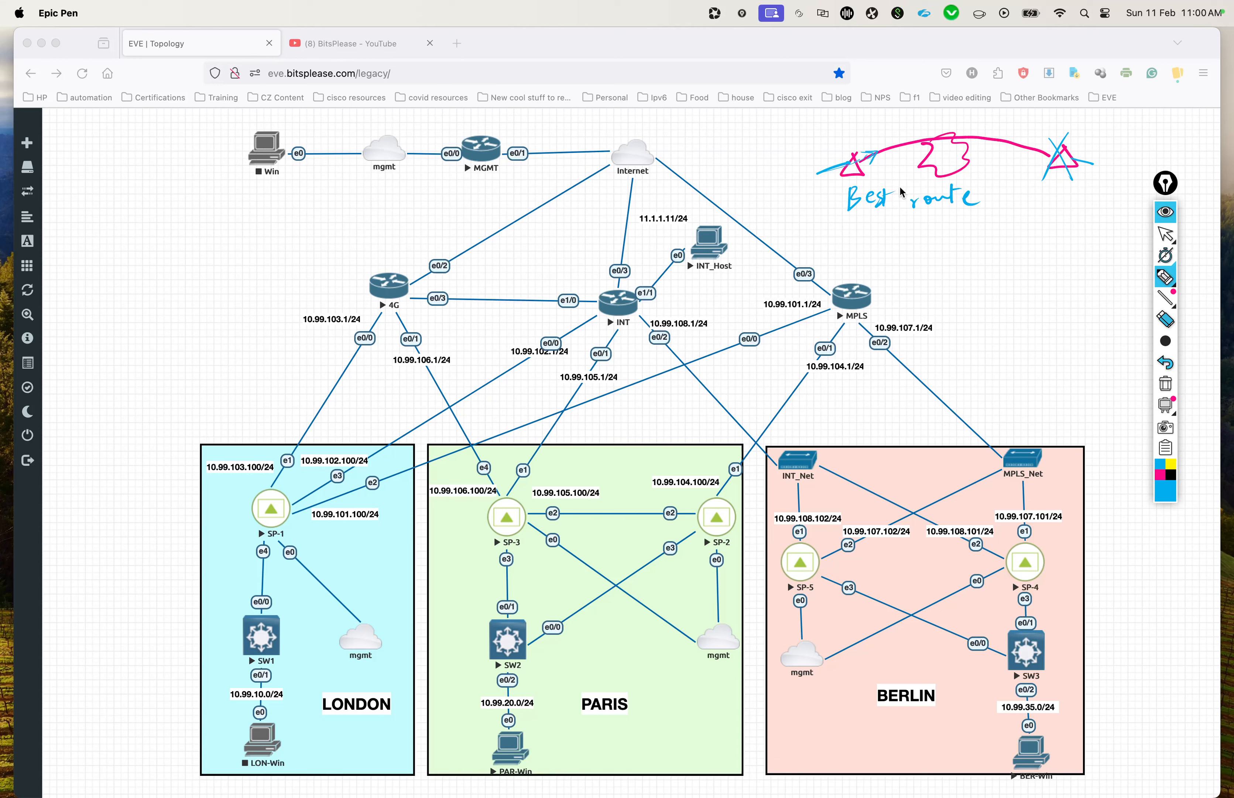
{"action": "mouse_move", "coordinate": [849, 254]}
{"action": "left_mouse_down"}
{"action": "mouse_move", "coordinate": [880, 243]}
{"action": "mouse_move", "coordinate": [887, 254]}
{"action": "left_mouse_up"}
{"action": "left_click_drag", "start_coordinate": [901, 238], "coordinate": [884, 268]}
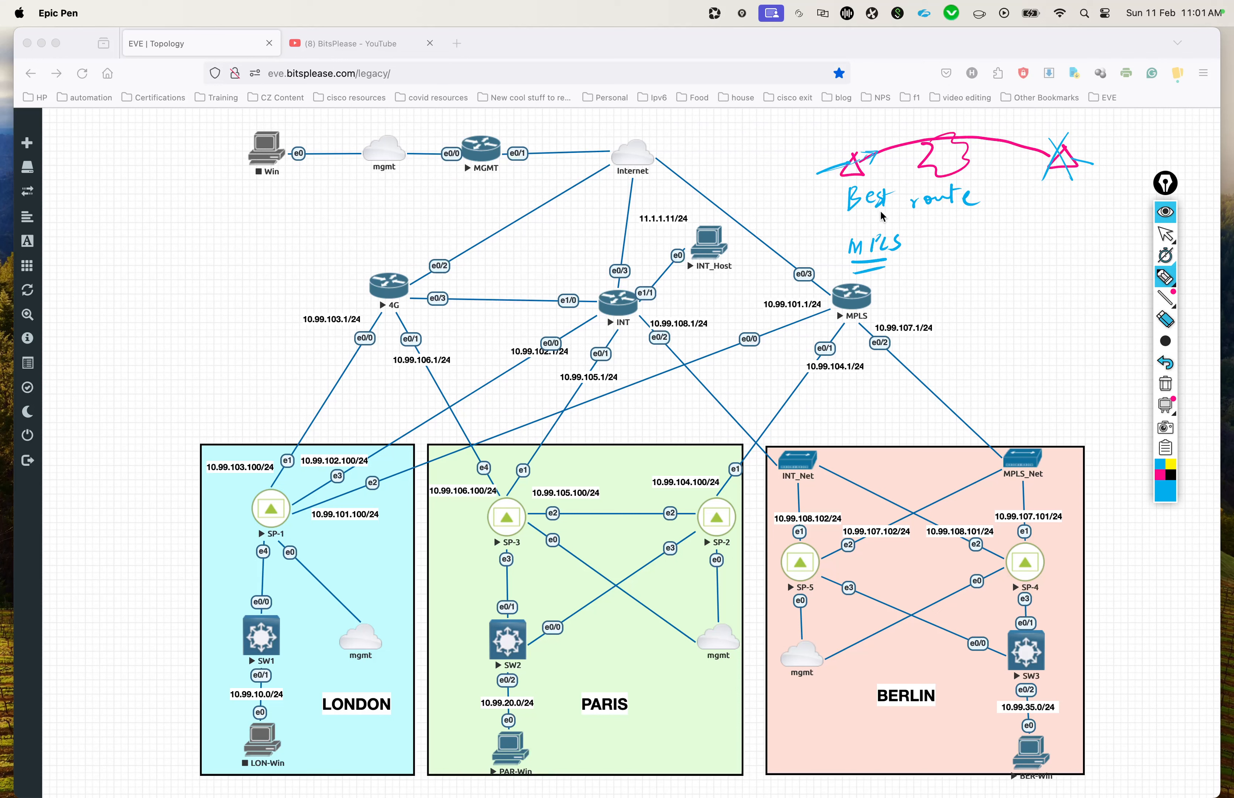
{"action": "left_click_drag", "start_coordinate": [825, 202], "coordinate": [837, 197]}
{"action": "left_click_drag", "start_coordinate": [822, 251], "coordinate": [832, 248]}
{"action": "left_click", "coordinate": [1167, 236]}
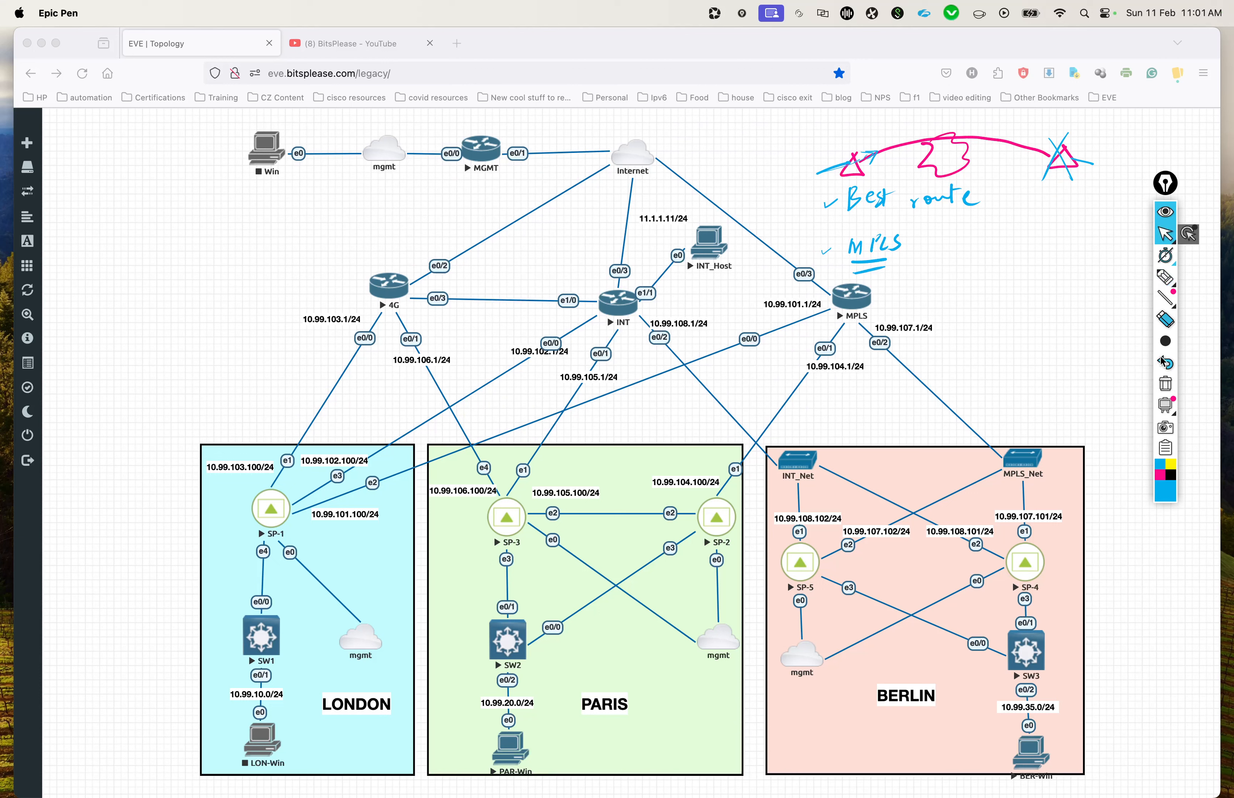
{"action": "left_click", "coordinate": [1166, 383]}
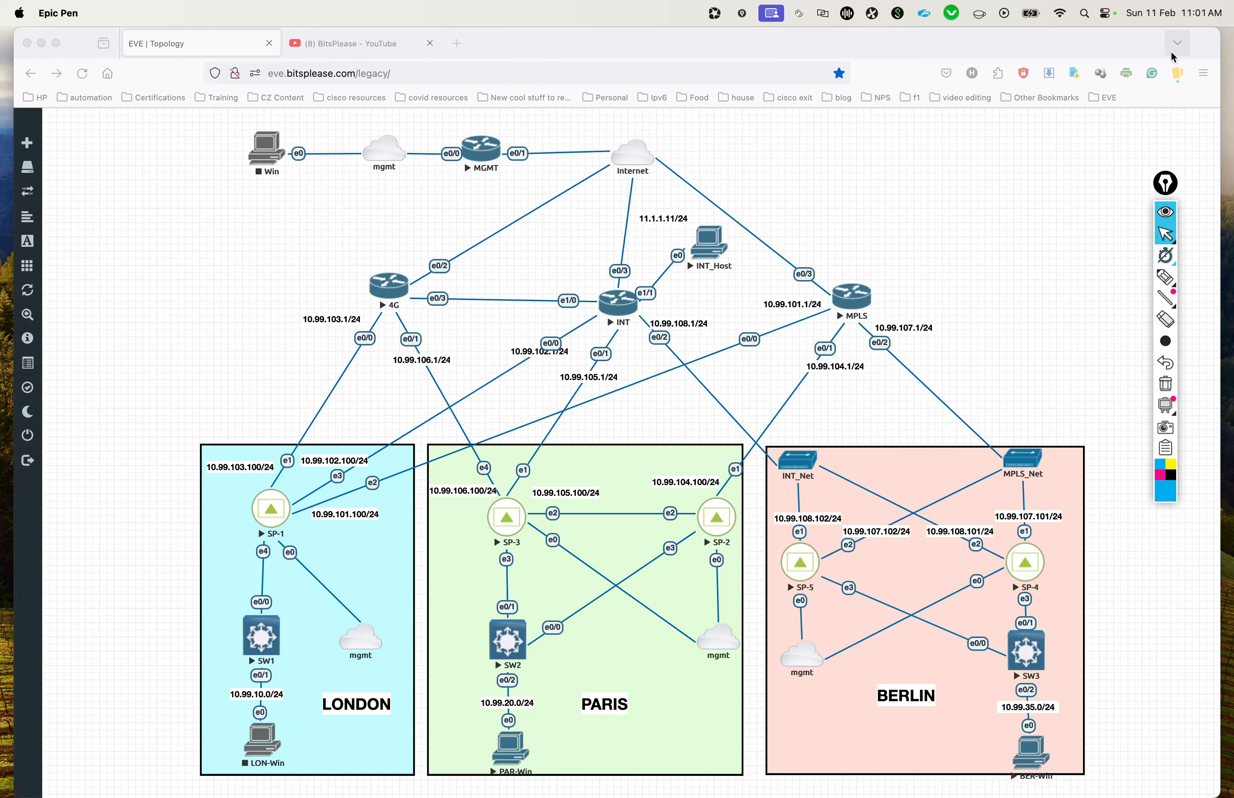
Step: Switch to the Vivaldi window with Aruba Orchestrator and set the RealTime overlay's Peer Unavailable Option to Use MPLS1
{"action": "key", "text": "ctrl+Up"}
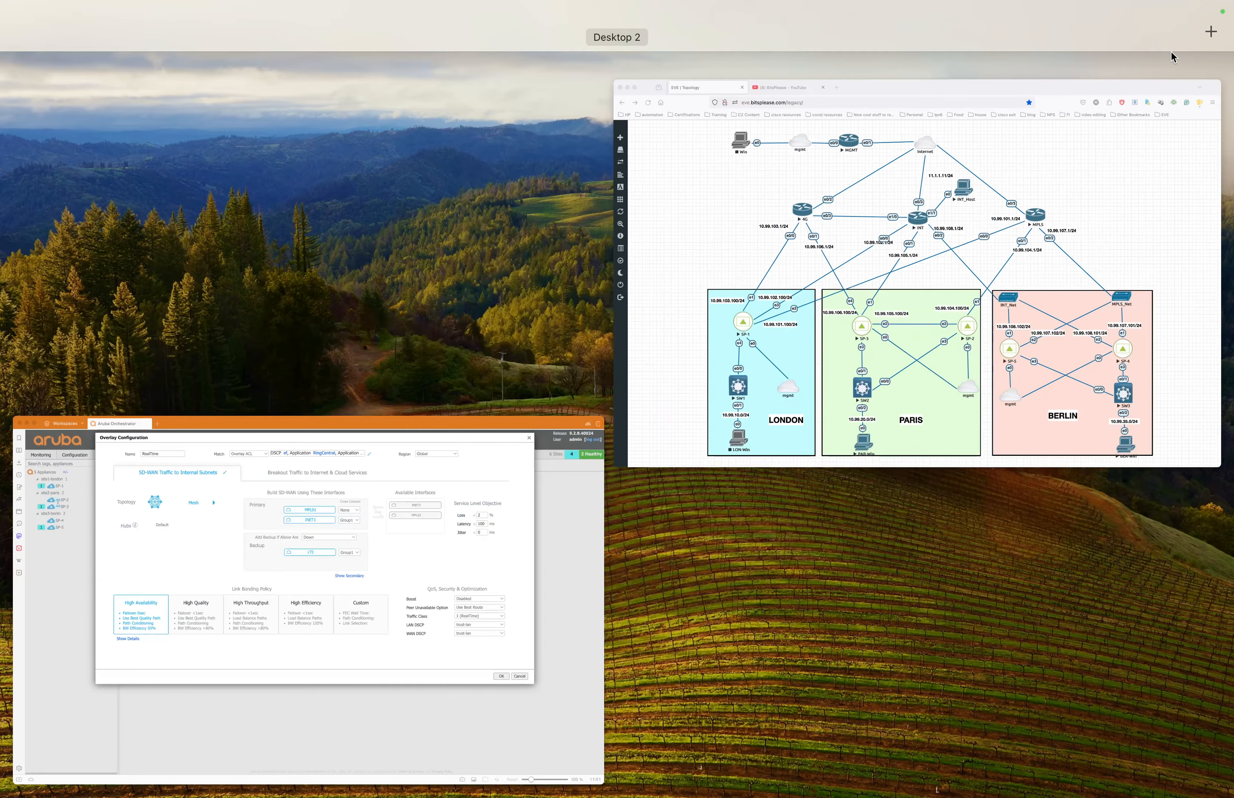
{"action": "left_click", "coordinate": [489, 510]}
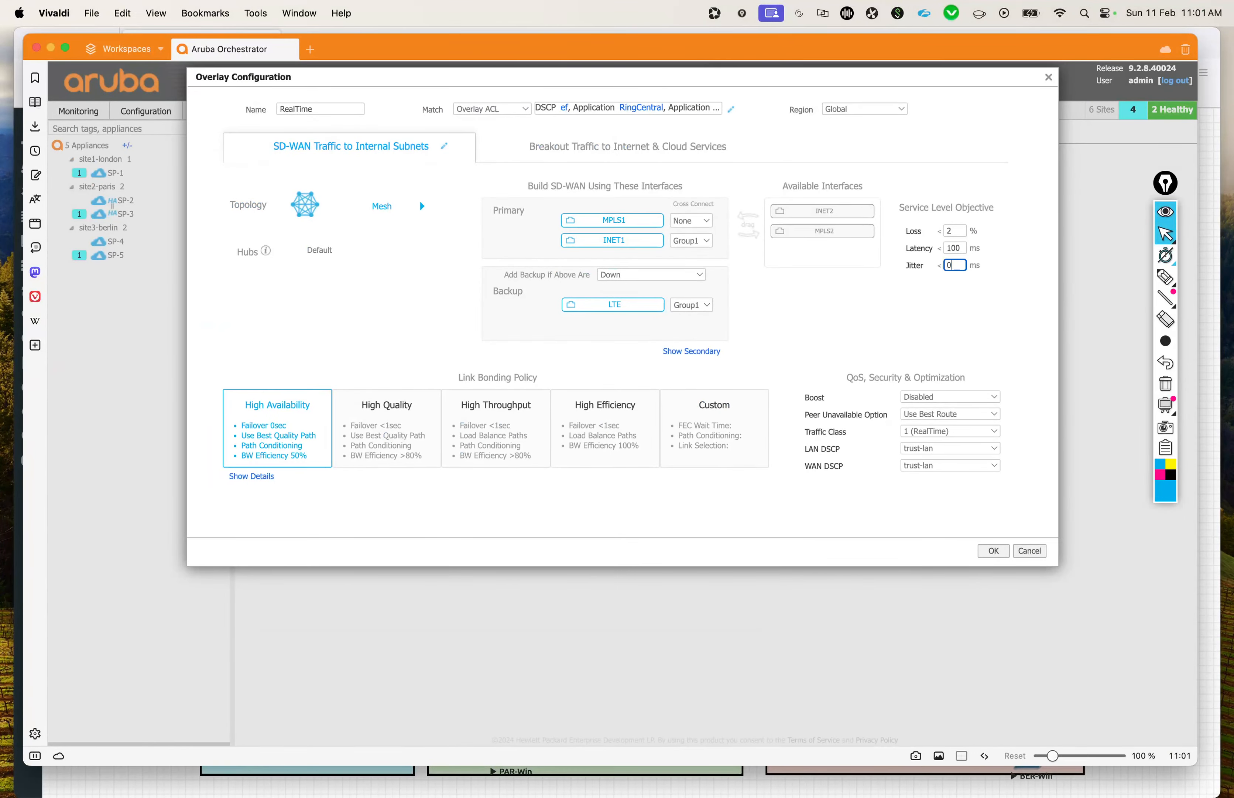
{"action": "left_click", "coordinate": [959, 416]}
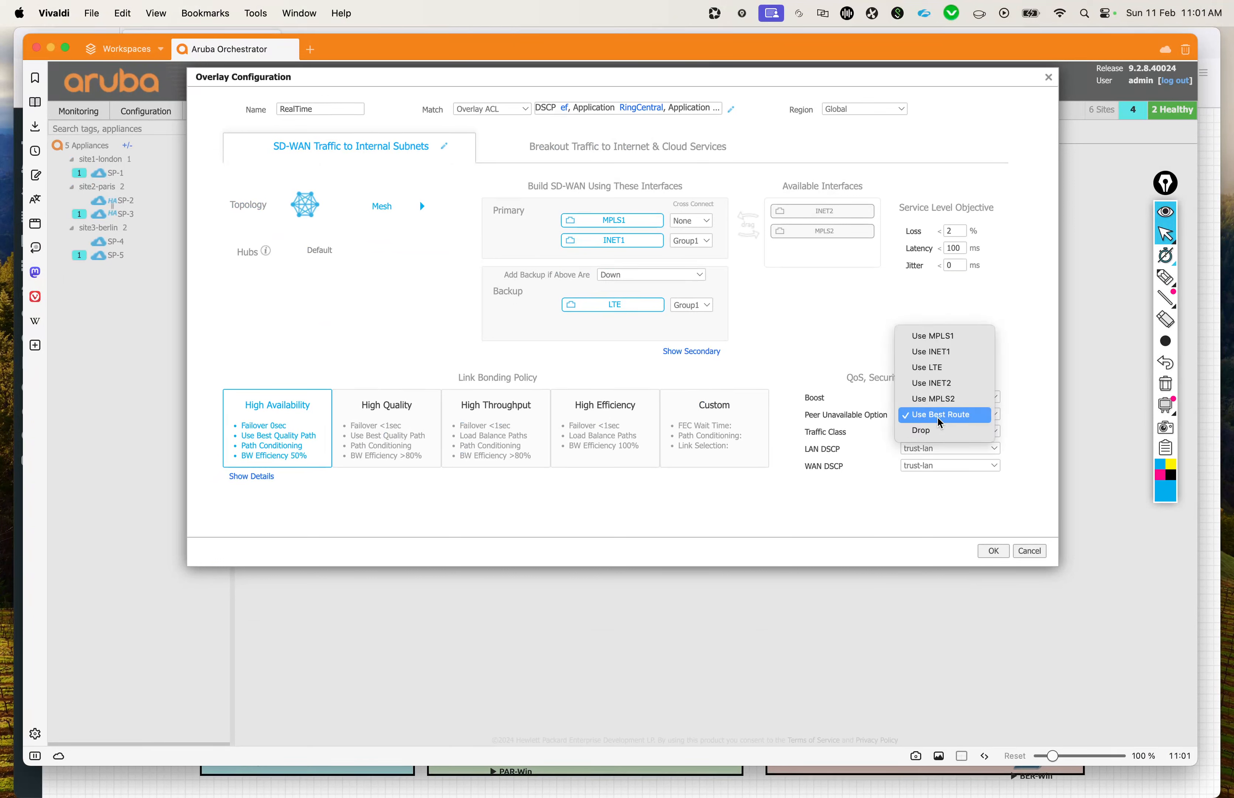
{"action": "left_click", "coordinate": [953, 337]}
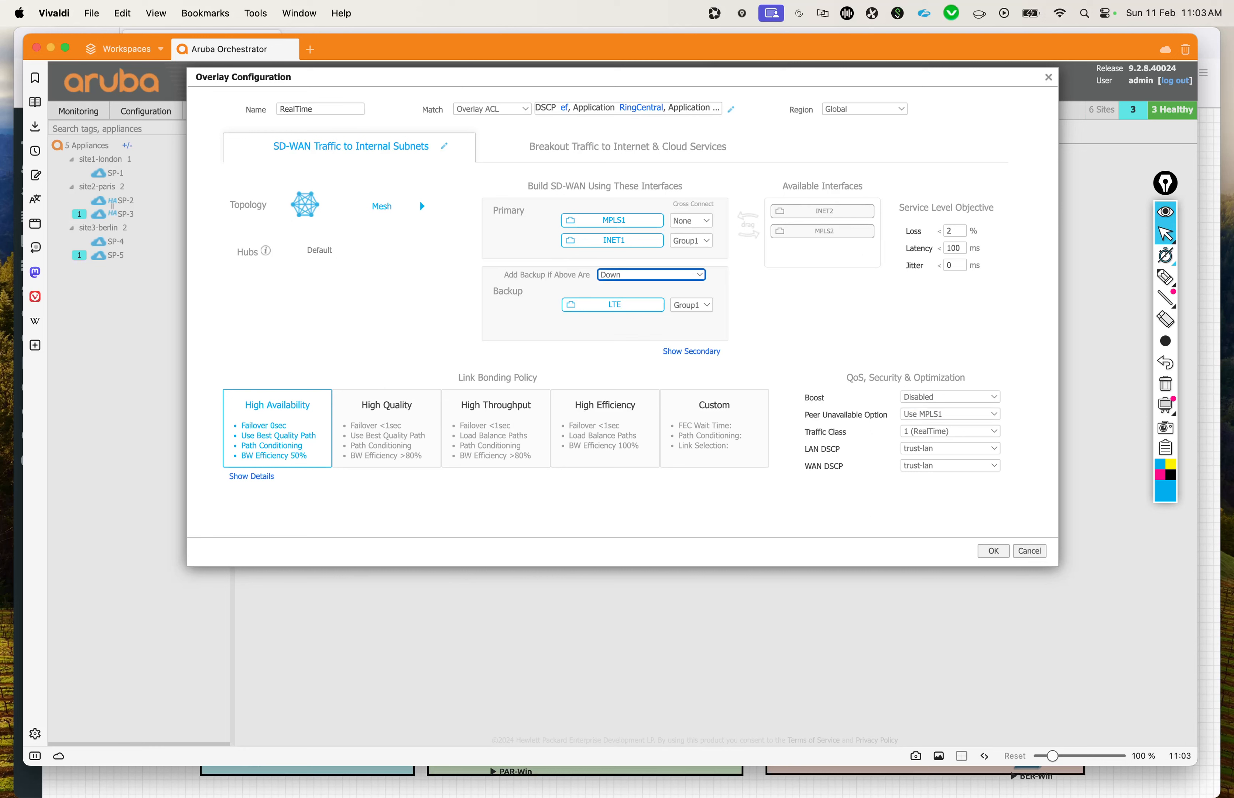
Step: Set the condition for adding the backup interface to Not Meeting Service Levels
{"action": "left_click", "coordinate": [578, 512]}
{"action": "left_click", "coordinate": [623, 277]}
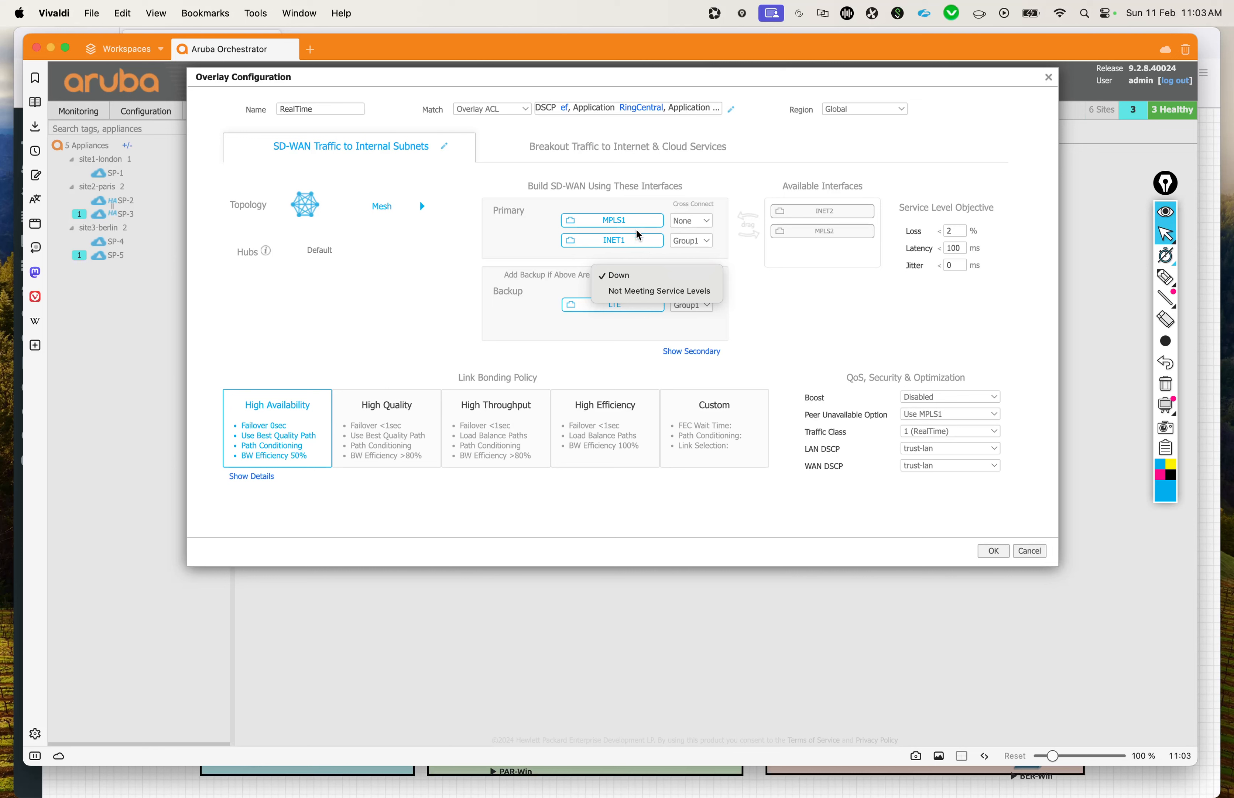
{"action": "left_click", "coordinate": [622, 280]}
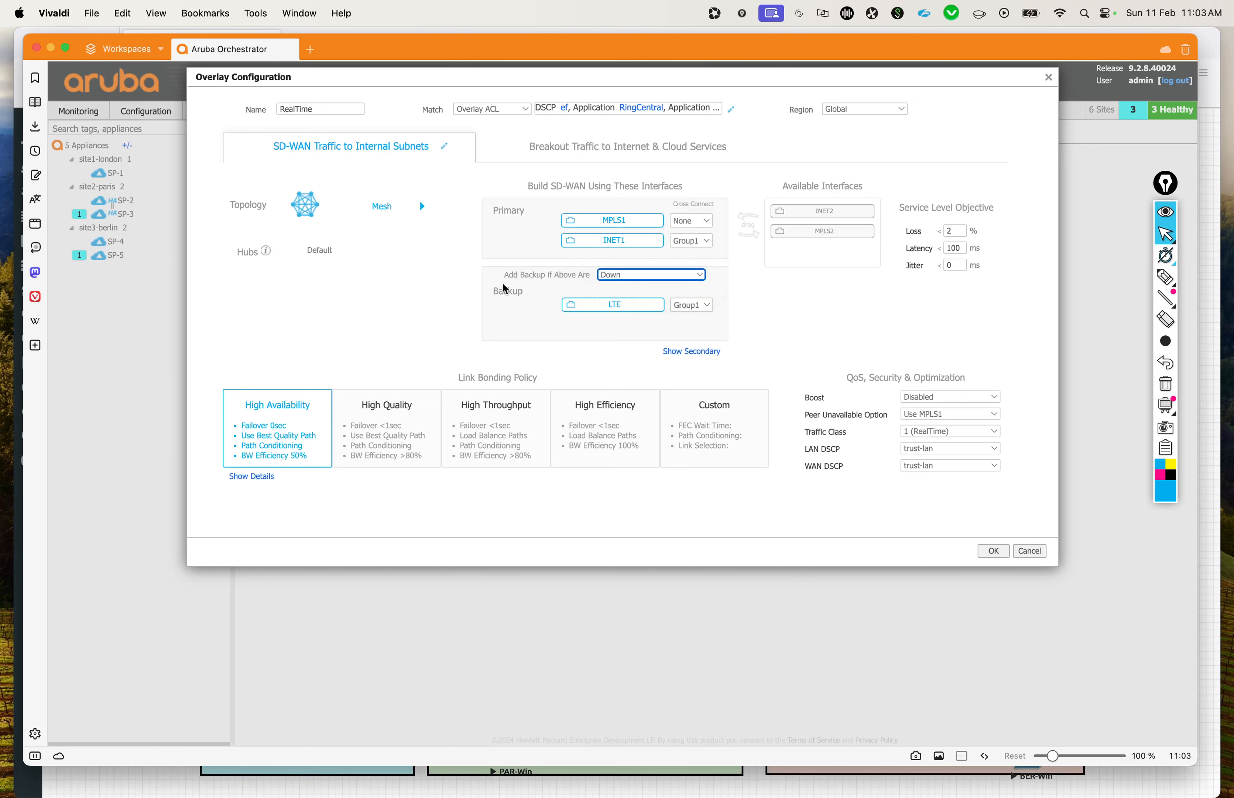
{"action": "left_click", "coordinate": [649, 277]}
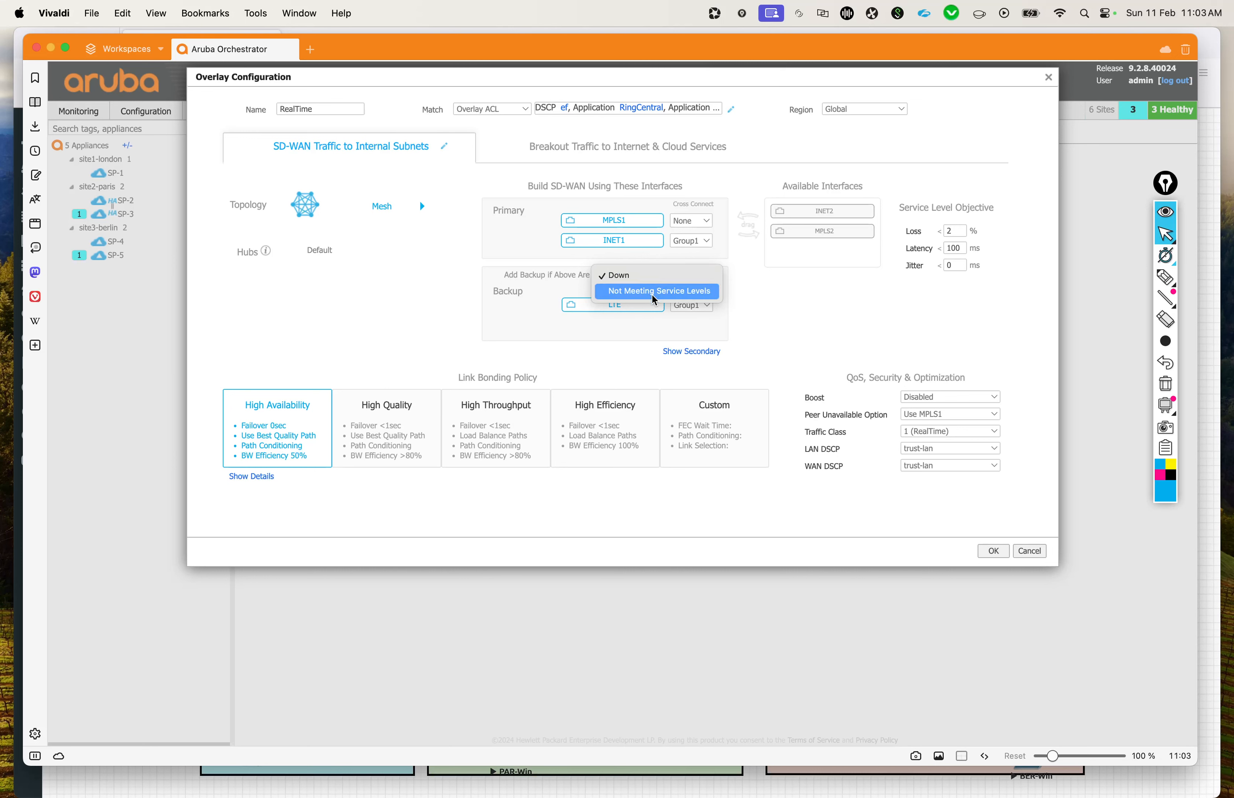
{"action": "left_click", "coordinate": [652, 288]}
{"action": "left_click", "coordinate": [775, 304]}
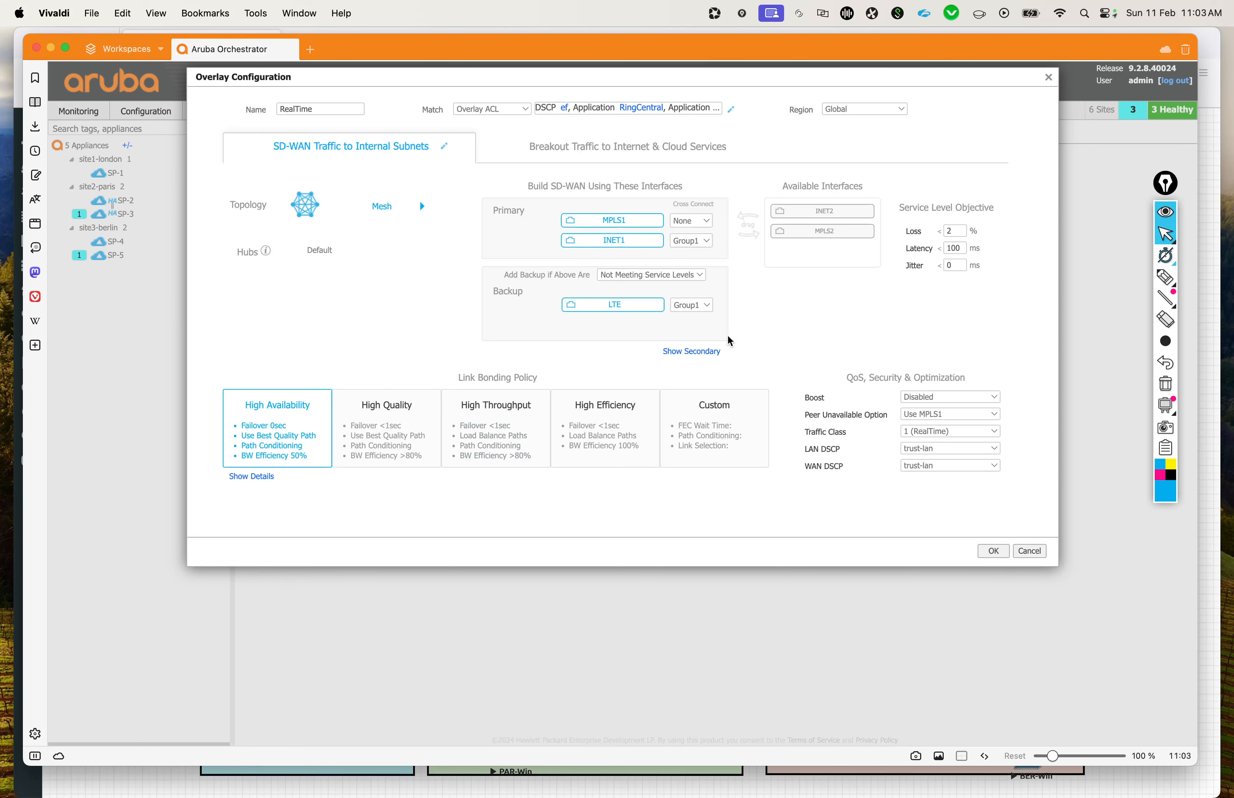
Step: Show the Secondary interface group, move INET2 below MPLS2 in the available interfaces, and review the backup condition choices
{"action": "left_click", "coordinate": [688, 354]}
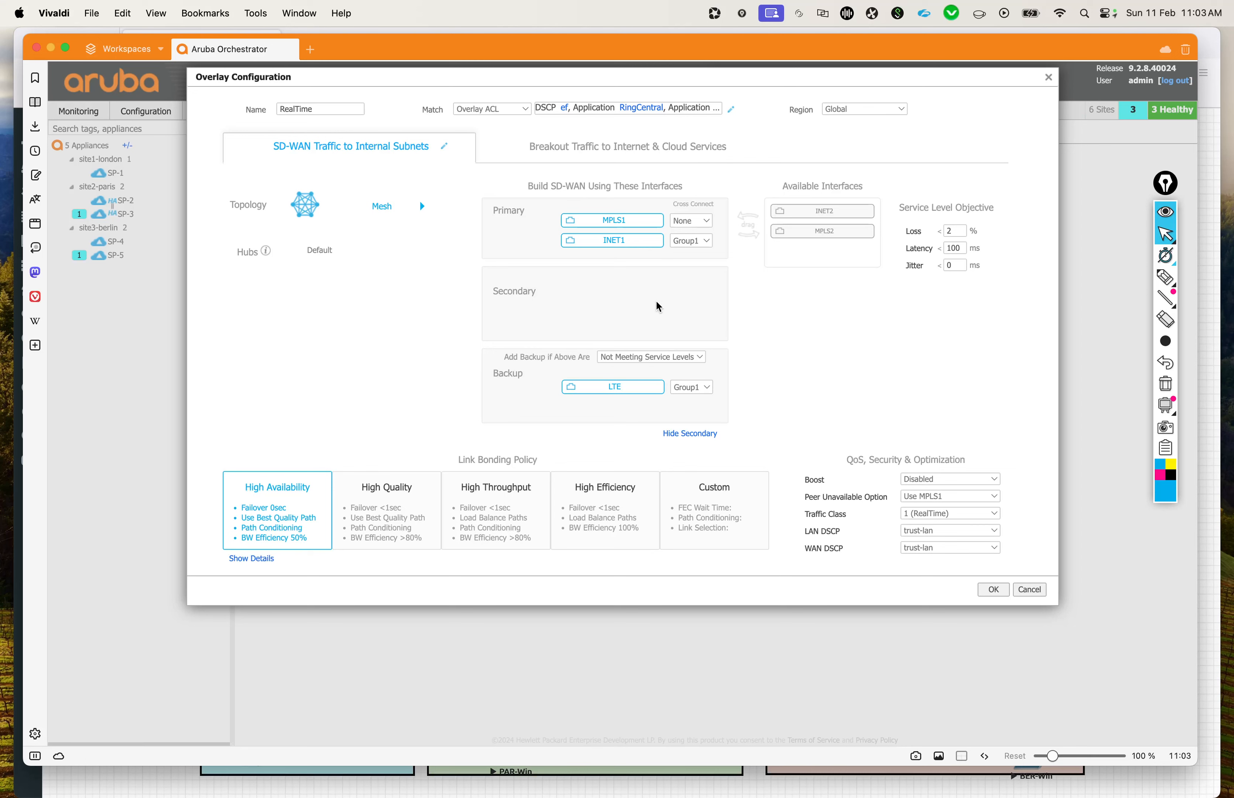
{"action": "left_click_drag", "start_coordinate": [782, 207], "coordinate": [830, 244]}
{"action": "left_click", "coordinate": [695, 358]}
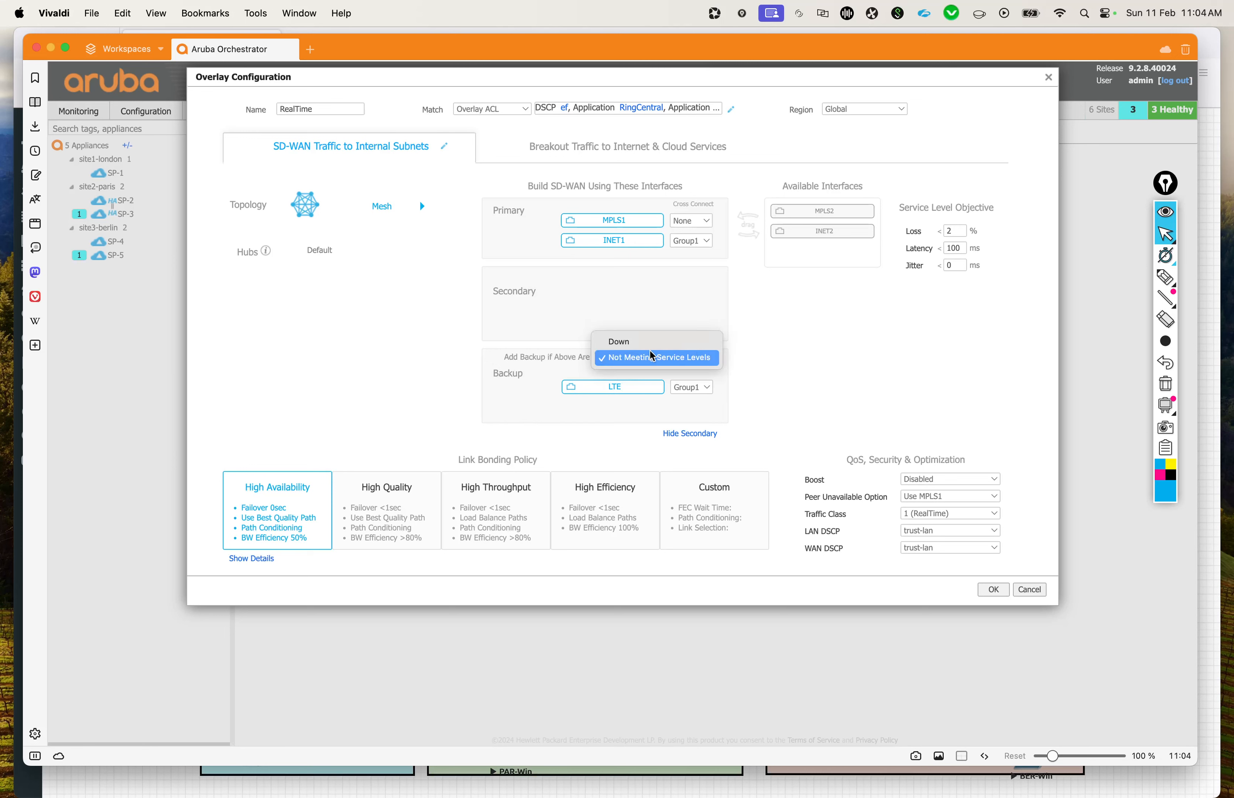
{"action": "left_click", "coordinate": [801, 336]}
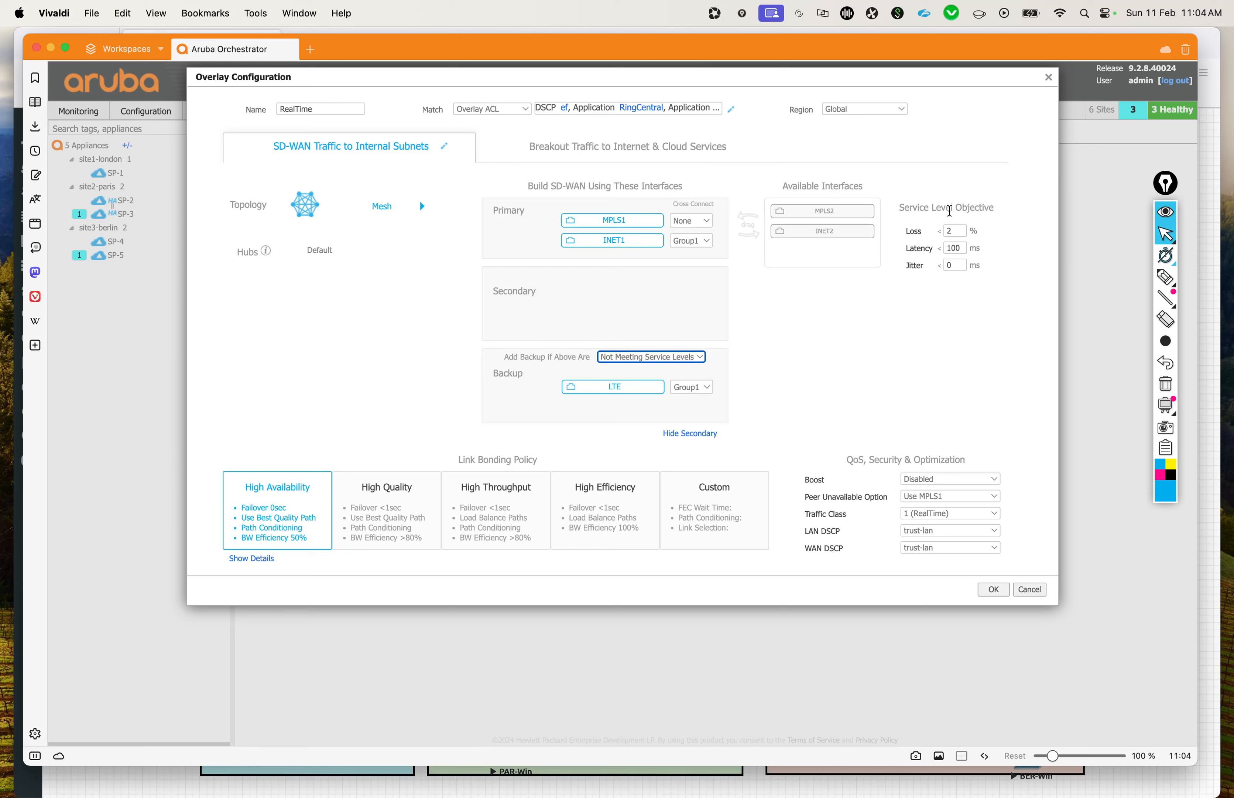
{"action": "left_click", "coordinate": [949, 361]}
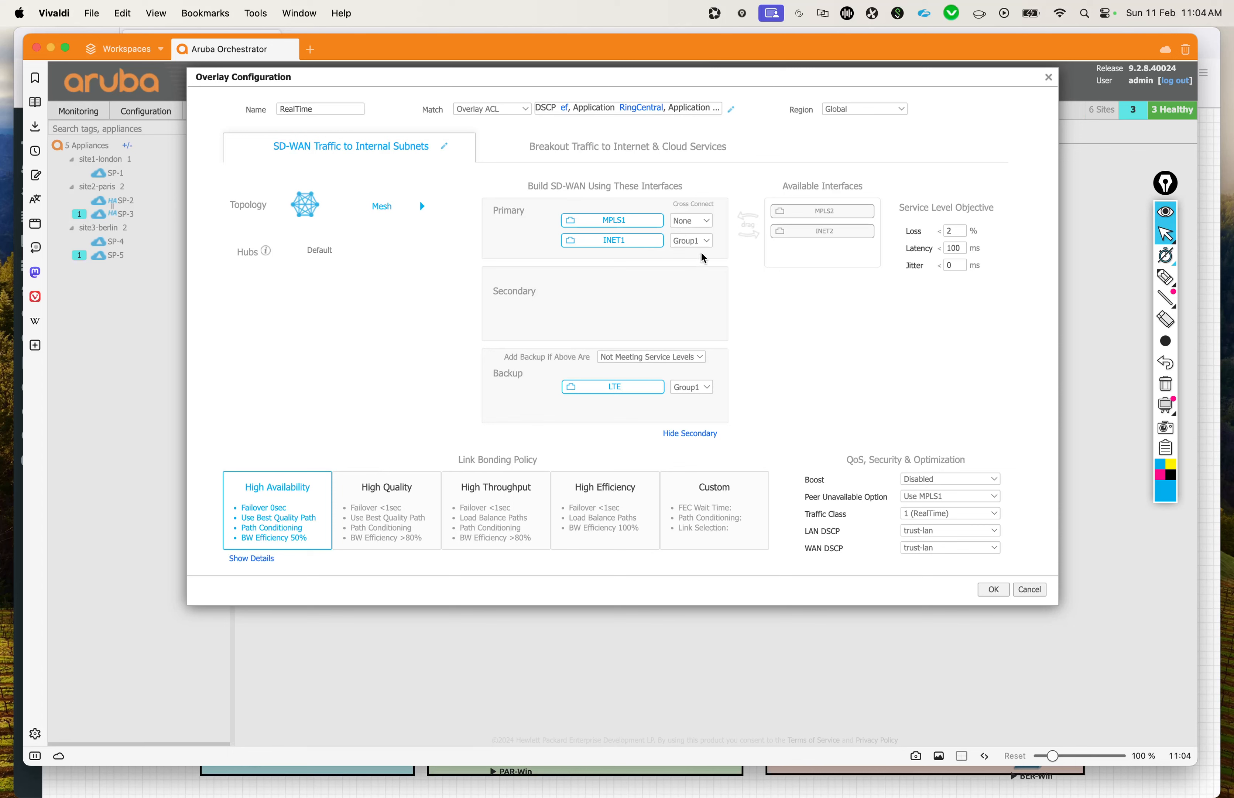
Step: Circle Cross Connect and the Group1 settings of INET1 and LTE in blue, tick both interfaces, and clear the annotation
{"action": "left_click", "coordinate": [1166, 277]}
{"action": "mouse_move", "coordinate": [710, 230]}
{"action": "left_mouse_down"}
{"action": "mouse_move", "coordinate": [676, 228]}
{"action": "mouse_move", "coordinate": [711, 227]}
{"action": "mouse_move", "coordinate": [680, 205]}
{"action": "mouse_move", "coordinate": [699, 184]}
{"action": "left_mouse_up"}
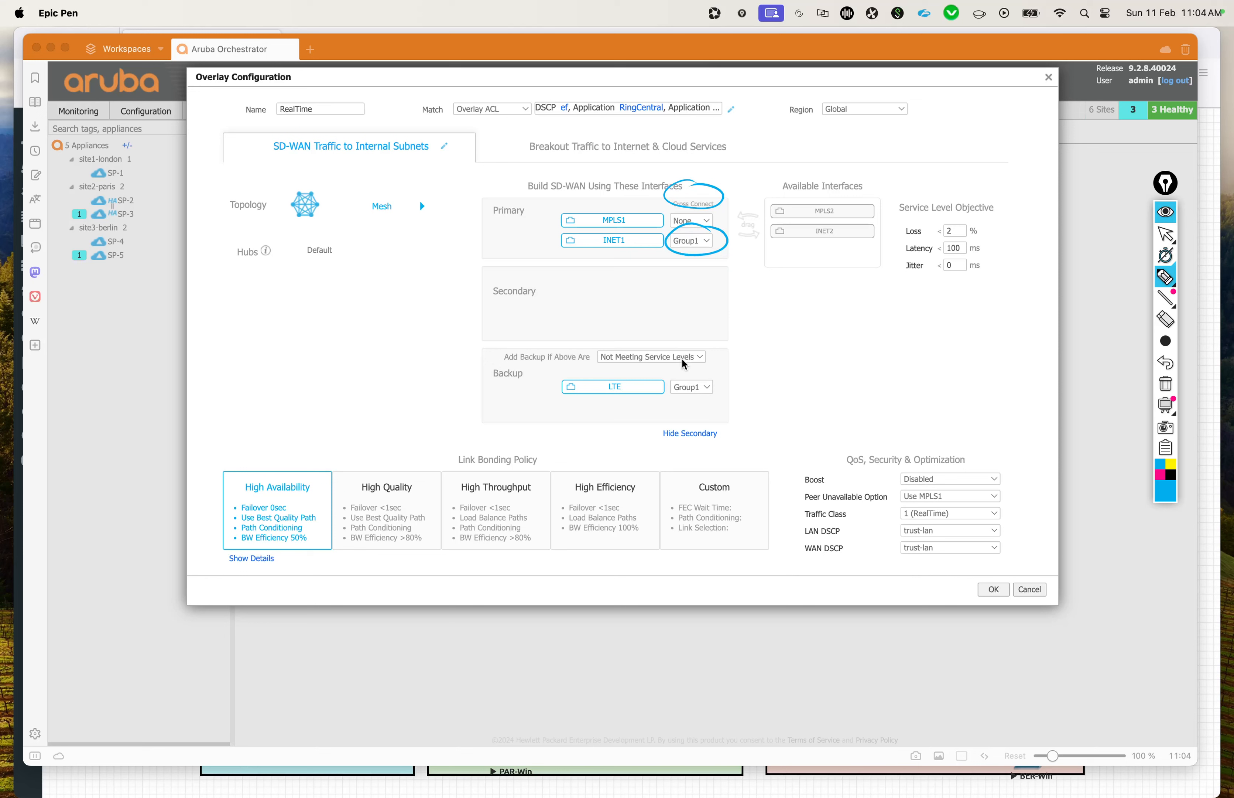
{"action": "mouse_move", "coordinate": [710, 373]}
{"action": "left_mouse_down"}
{"action": "mouse_move", "coordinate": [722, 377]}
{"action": "mouse_move", "coordinate": [674, 407]}
{"action": "mouse_move", "coordinate": [666, 389]}
{"action": "left_mouse_up"}
{"action": "left_click_drag", "start_coordinate": [545, 250], "coordinate": [573, 239]}
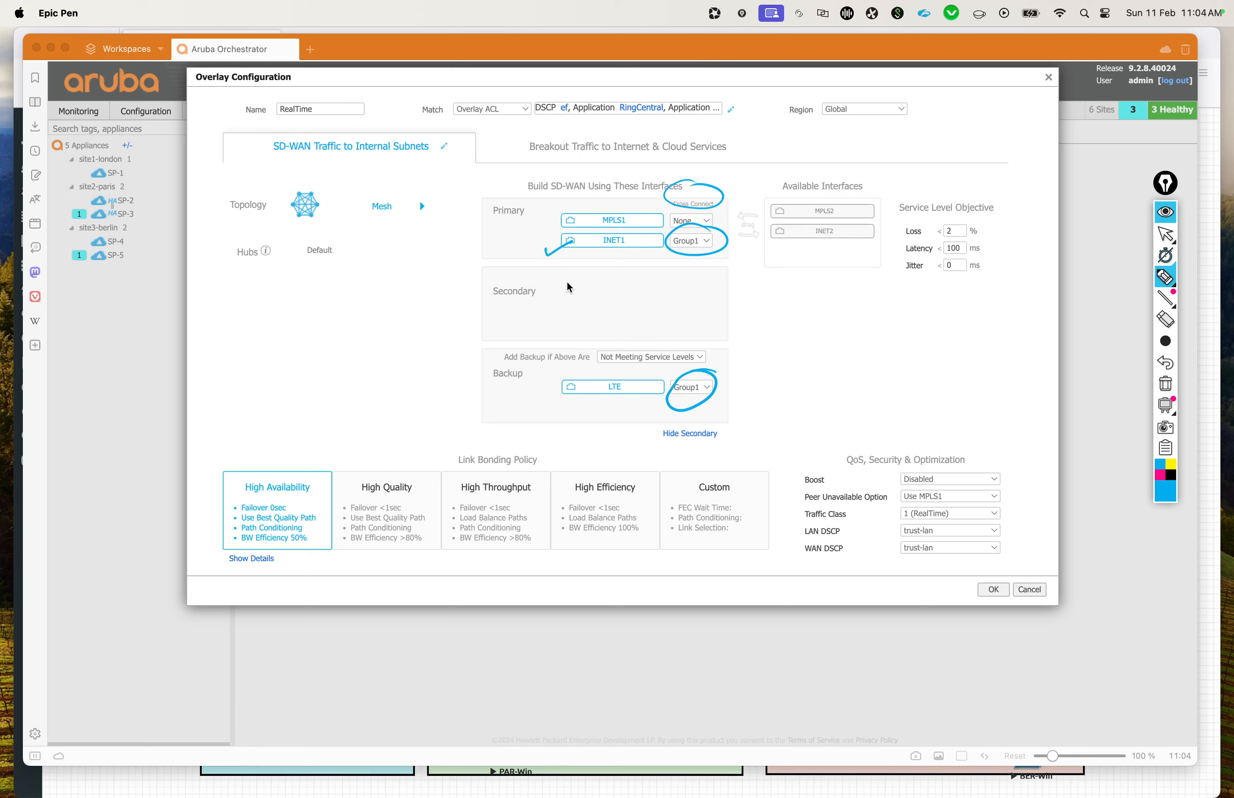
{"action": "left_click_drag", "start_coordinate": [543, 388], "coordinate": [565, 381]}
{"action": "left_click", "coordinate": [1167, 385]}
Step: Sketch two appliances in pink beside the interface groups, each with a WAN edge line and links labelled I, M and L
{"action": "left_click", "coordinate": [1162, 475]}
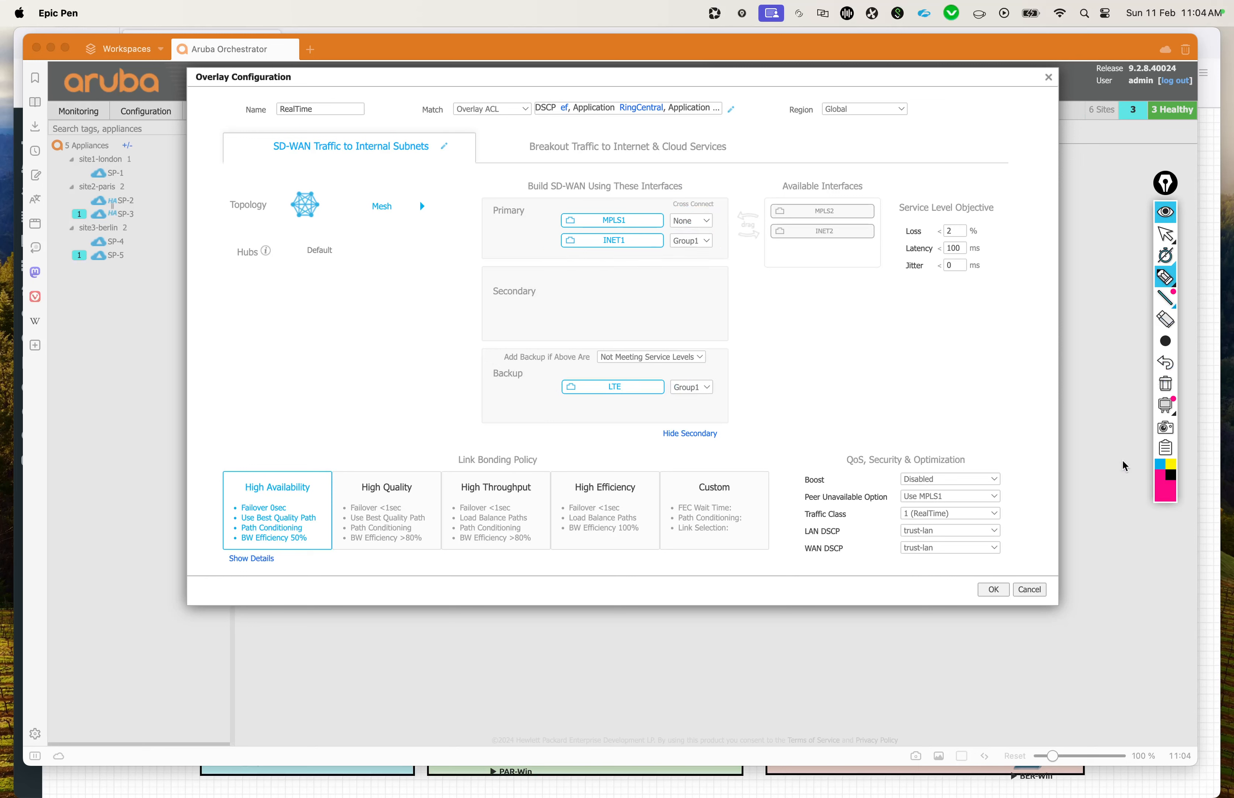
{"action": "left_click_drag", "start_coordinate": [749, 337], "coordinate": [777, 340]}
{"action": "mouse_move", "coordinate": [982, 321]}
{"action": "left_mouse_down"}
{"action": "mouse_move", "coordinate": [965, 332]}
{"action": "mouse_move", "coordinate": [975, 310]}
{"action": "left_mouse_up"}
{"action": "left_click_drag", "start_coordinate": [779, 299], "coordinate": [766, 409]}
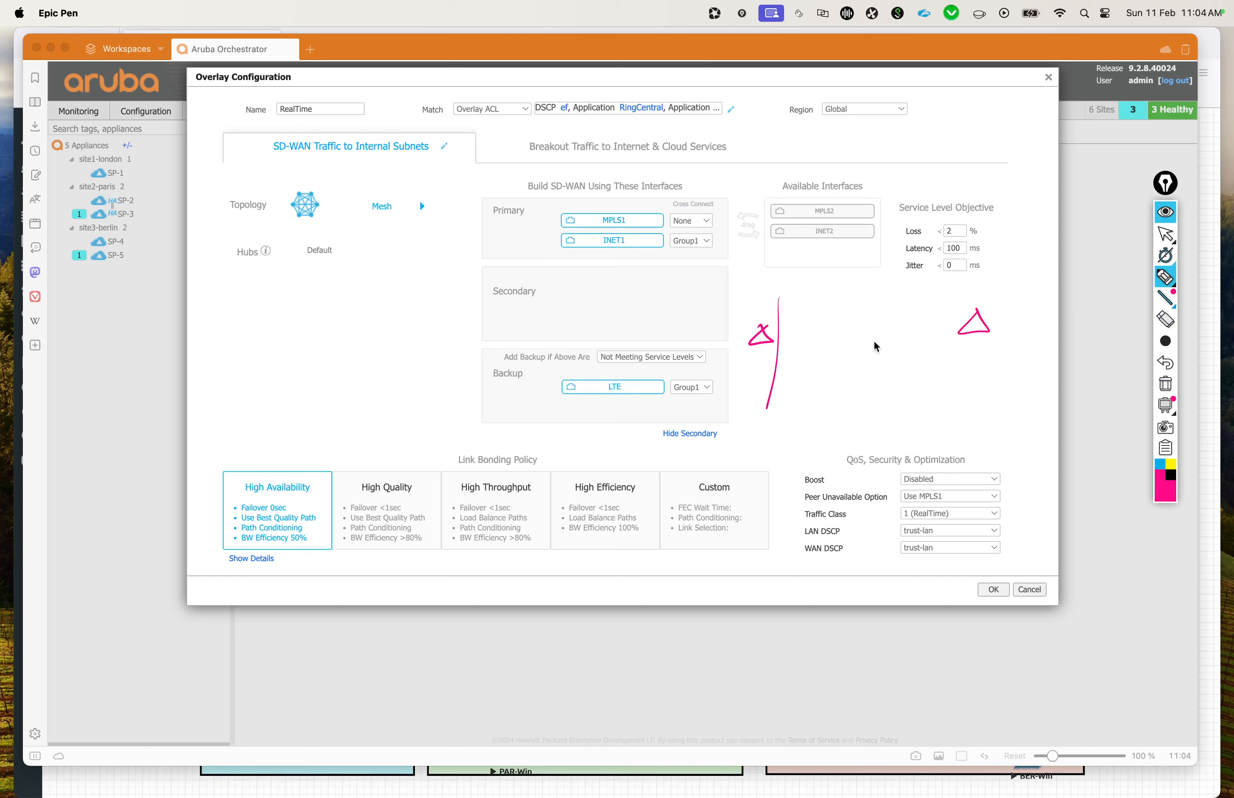
{"action": "left_click_drag", "start_coordinate": [939, 288], "coordinate": [929, 398]}
{"action": "left_click_drag", "start_coordinate": [783, 301], "coordinate": [793, 381]}
{"action": "left_click_drag", "start_coordinate": [923, 293], "coordinate": [925, 374]}
{"action": "left_click", "coordinate": [914, 363]}
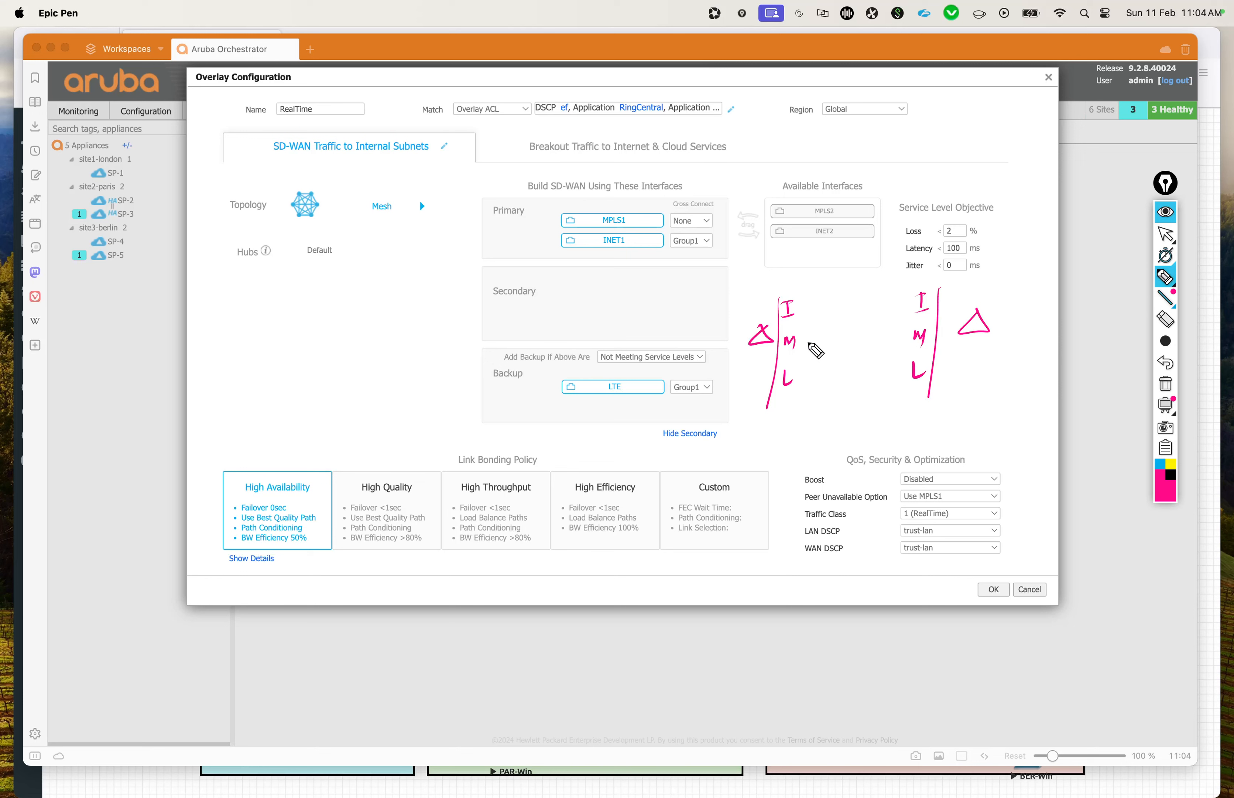
Step: Join the matching I, M and L links of the two sketched appliances with straight lines
{"action": "left_click_drag", "start_coordinate": [800, 343], "coordinate": [909, 336]}
{"action": "left_click_drag", "start_coordinate": [801, 306], "coordinate": [905, 297]}
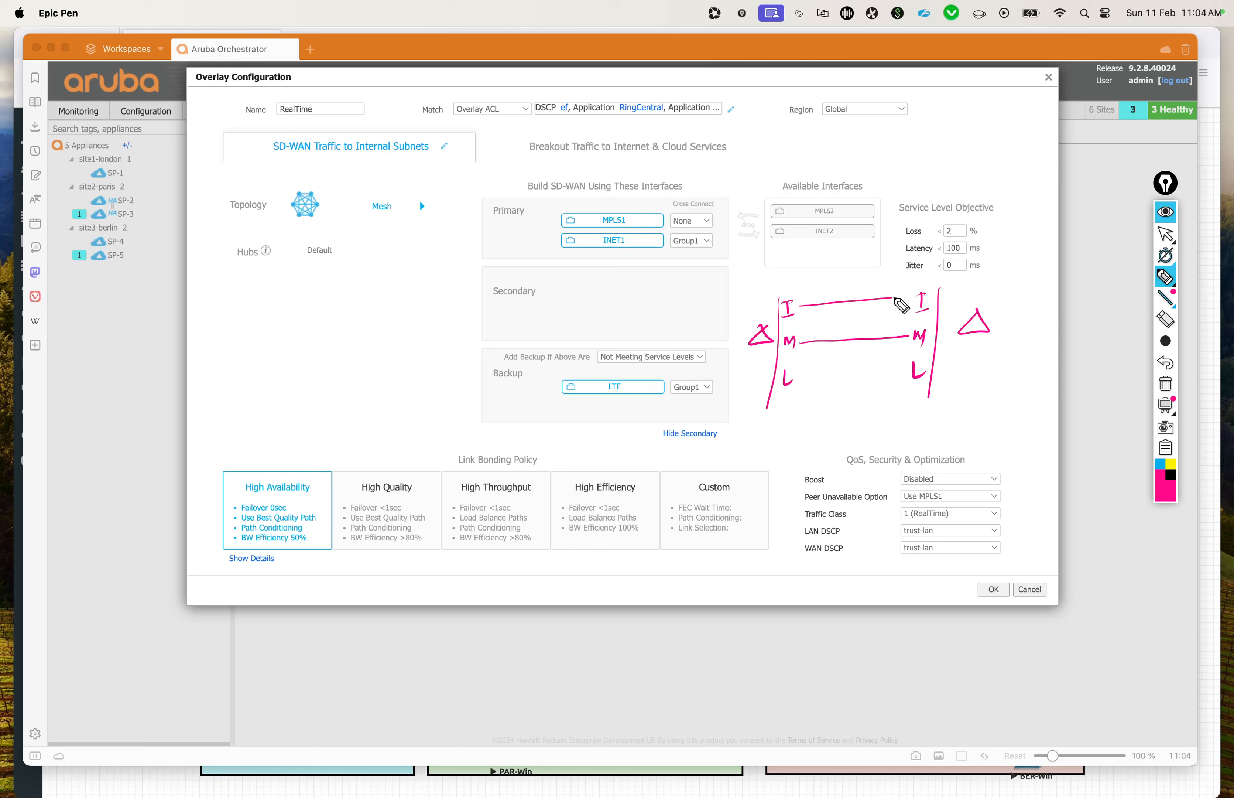
{"action": "left_click_drag", "start_coordinate": [809, 379], "coordinate": [907, 378]}
Step: Tick the INET1 and LTE interfaces and their Group1 cross-connect settings in pink
{"action": "left_click_drag", "start_coordinate": [682, 255], "coordinate": [706, 241]}
{"action": "left_click_drag", "start_coordinate": [685, 394], "coordinate": [704, 384]}
{"action": "left_click_drag", "start_coordinate": [630, 246], "coordinate": [648, 235]}
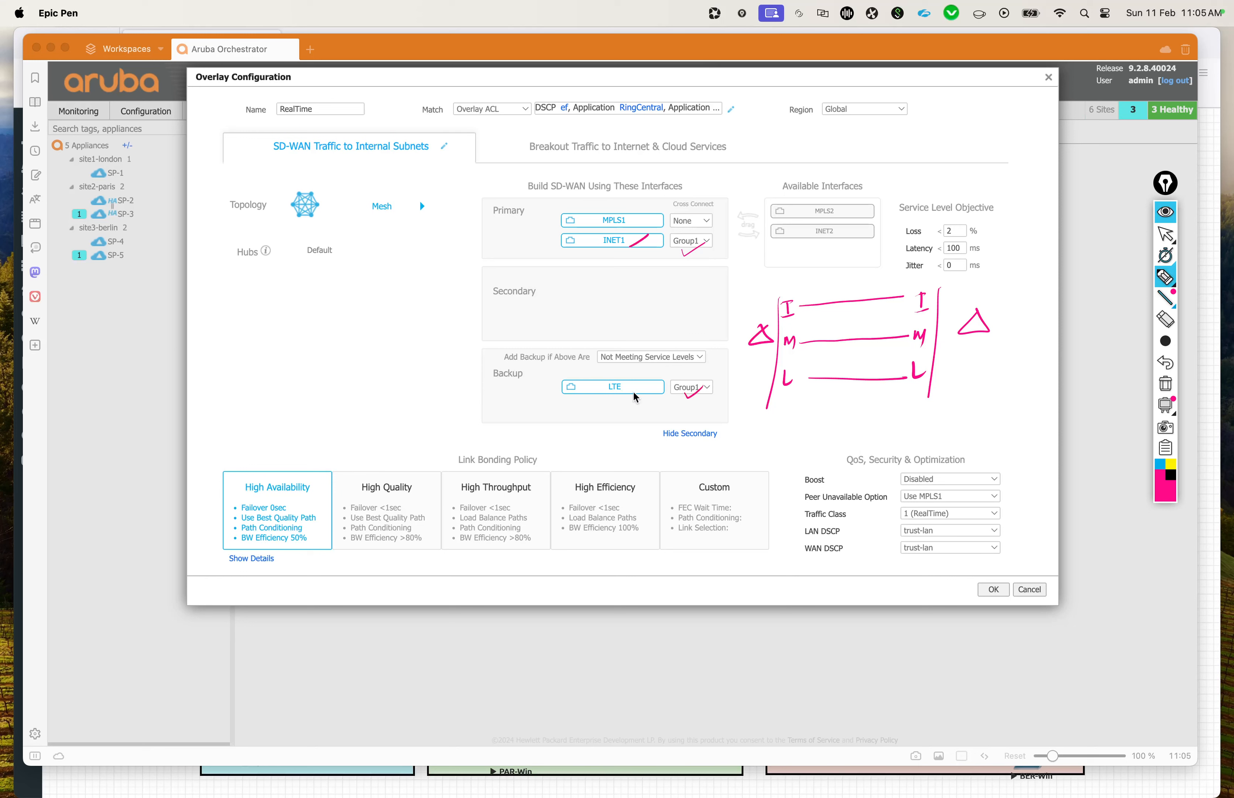
{"action": "left_click_drag", "start_coordinate": [622, 399], "coordinate": [633, 393]}
Step: Draw the cross-connect lines between the I and L links, cross out the far I link, and clear the annotation
{"action": "left_click_drag", "start_coordinate": [801, 310], "coordinate": [893, 379]}
{"action": "left_click_drag", "start_coordinate": [810, 378], "coordinate": [907, 300]}
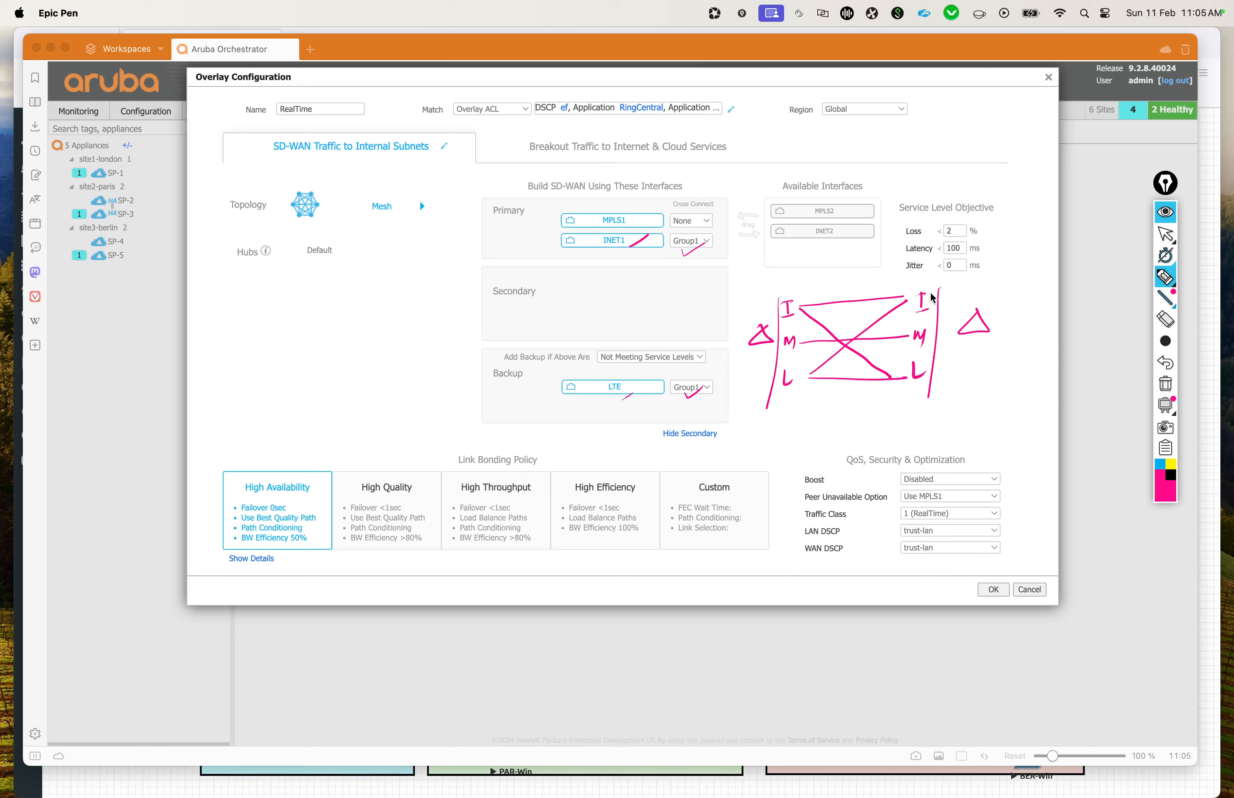
{"action": "left_click_drag", "start_coordinate": [929, 294], "coordinate": [920, 309]}
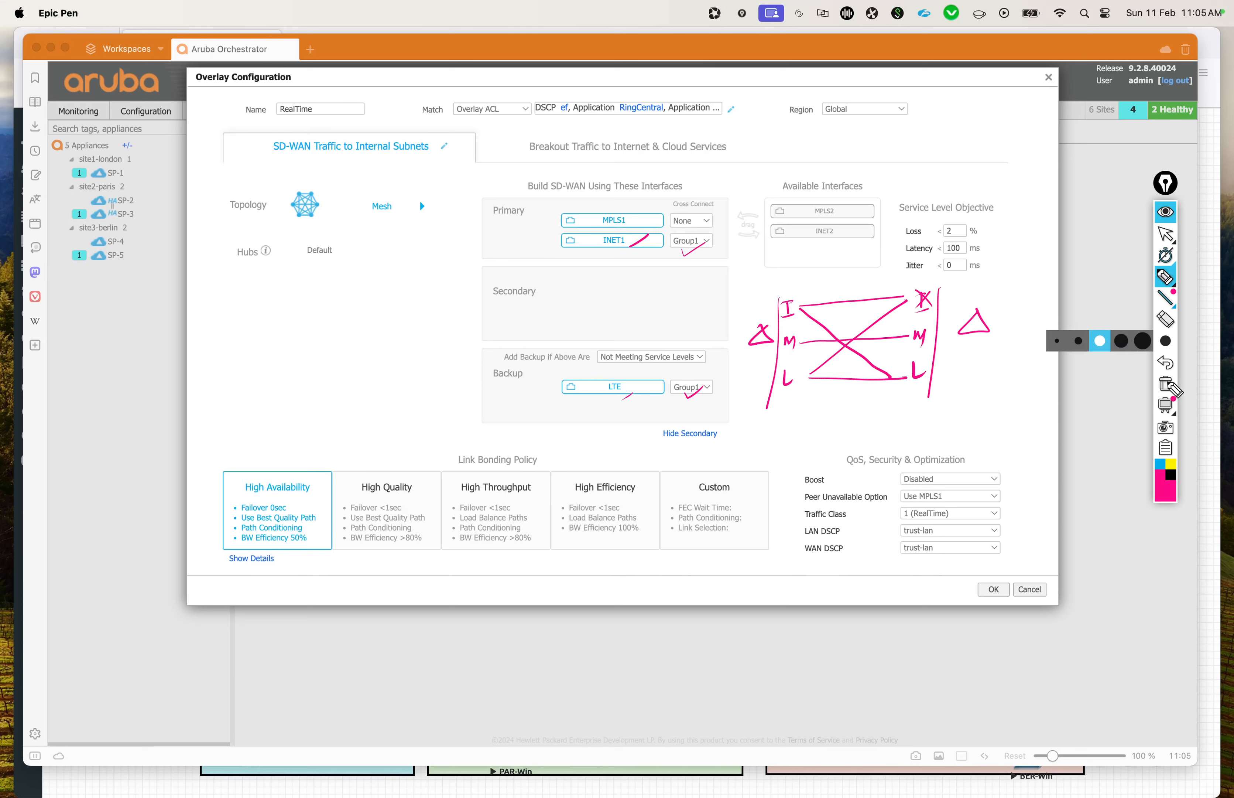
{"action": "left_click", "coordinate": [1166, 384]}
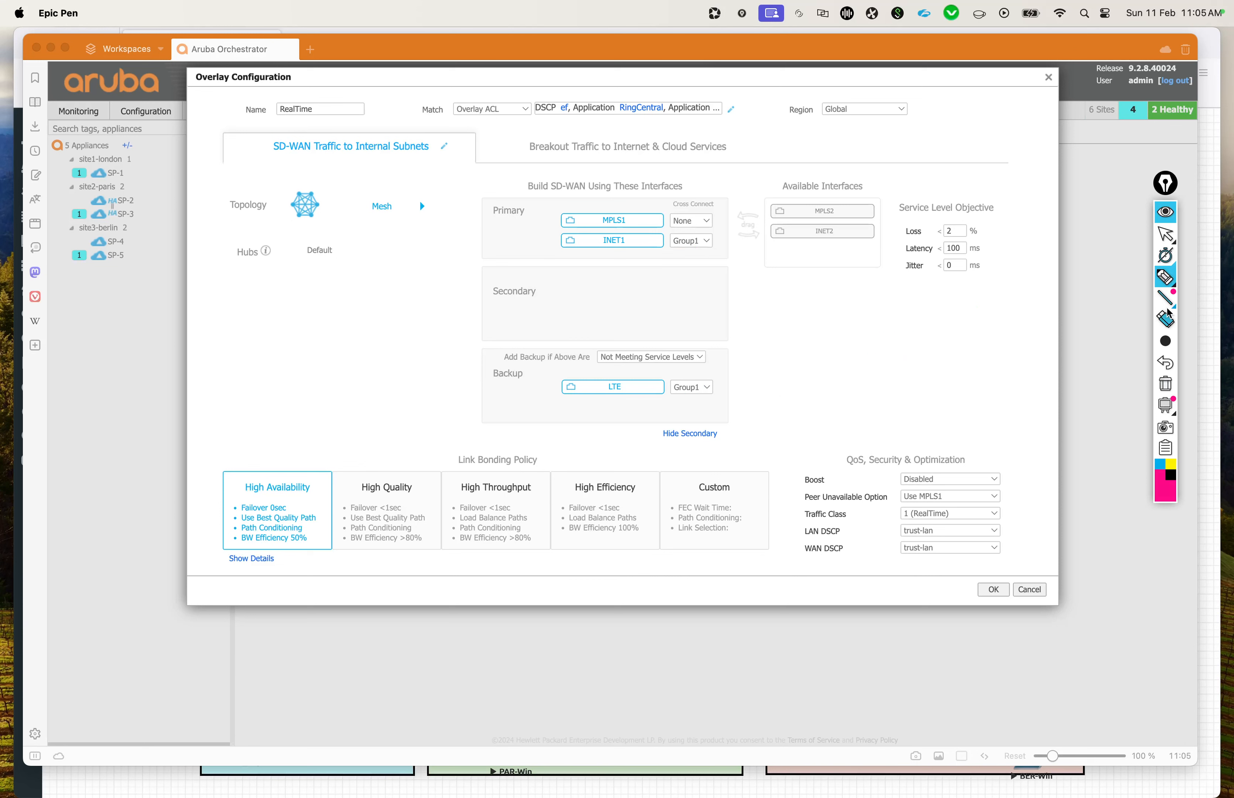
{"action": "left_click", "coordinate": [1166, 234]}
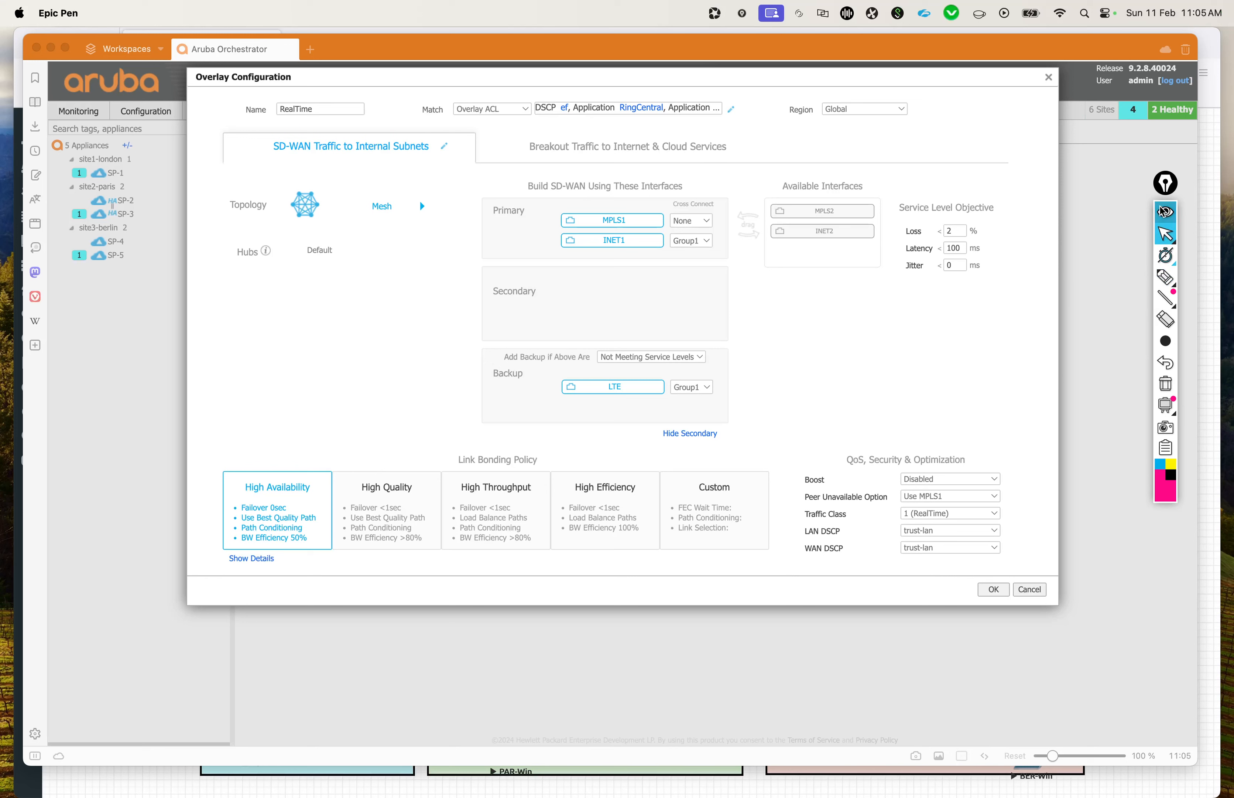
{"action": "left_click", "coordinate": [991, 384]}
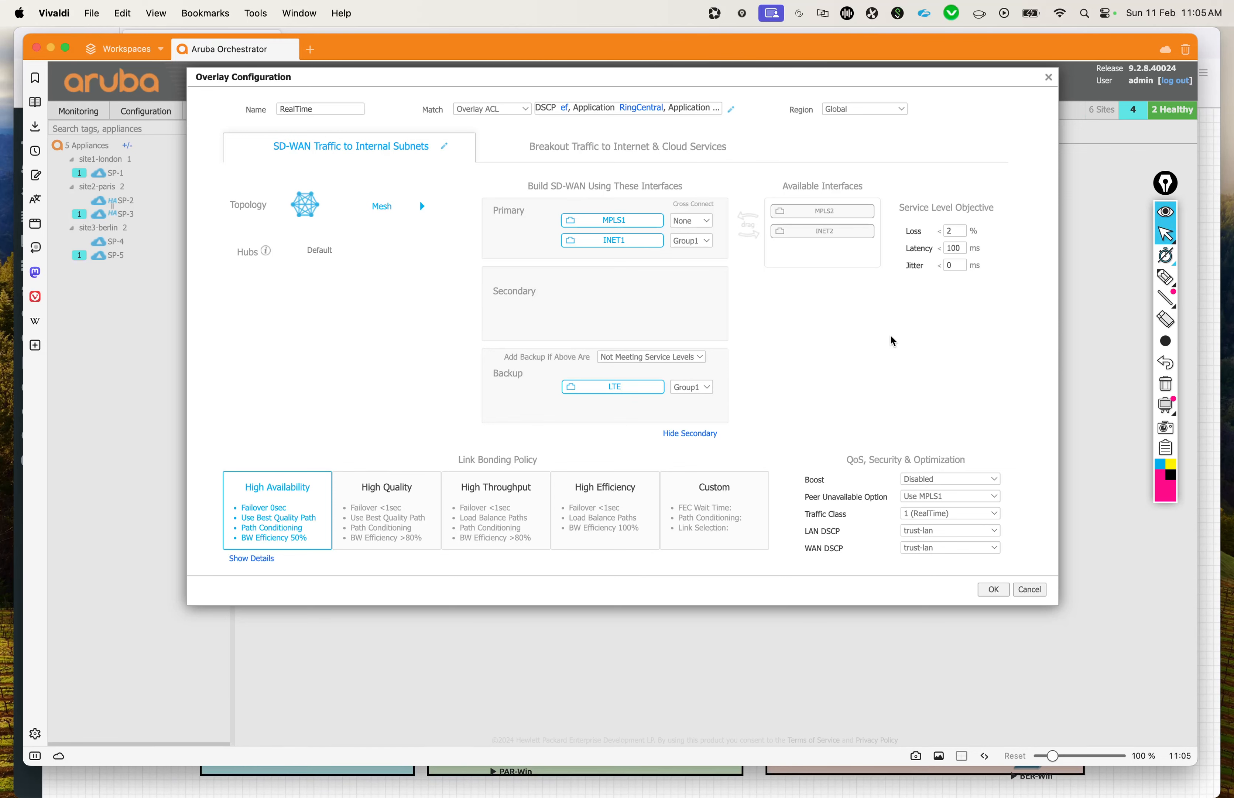
Step: Open the overlay's Breakout Traffic to Internet & Cloud Services settings and move INET2 from the primary to the available interfaces
{"action": "left_click", "coordinate": [650, 151]}
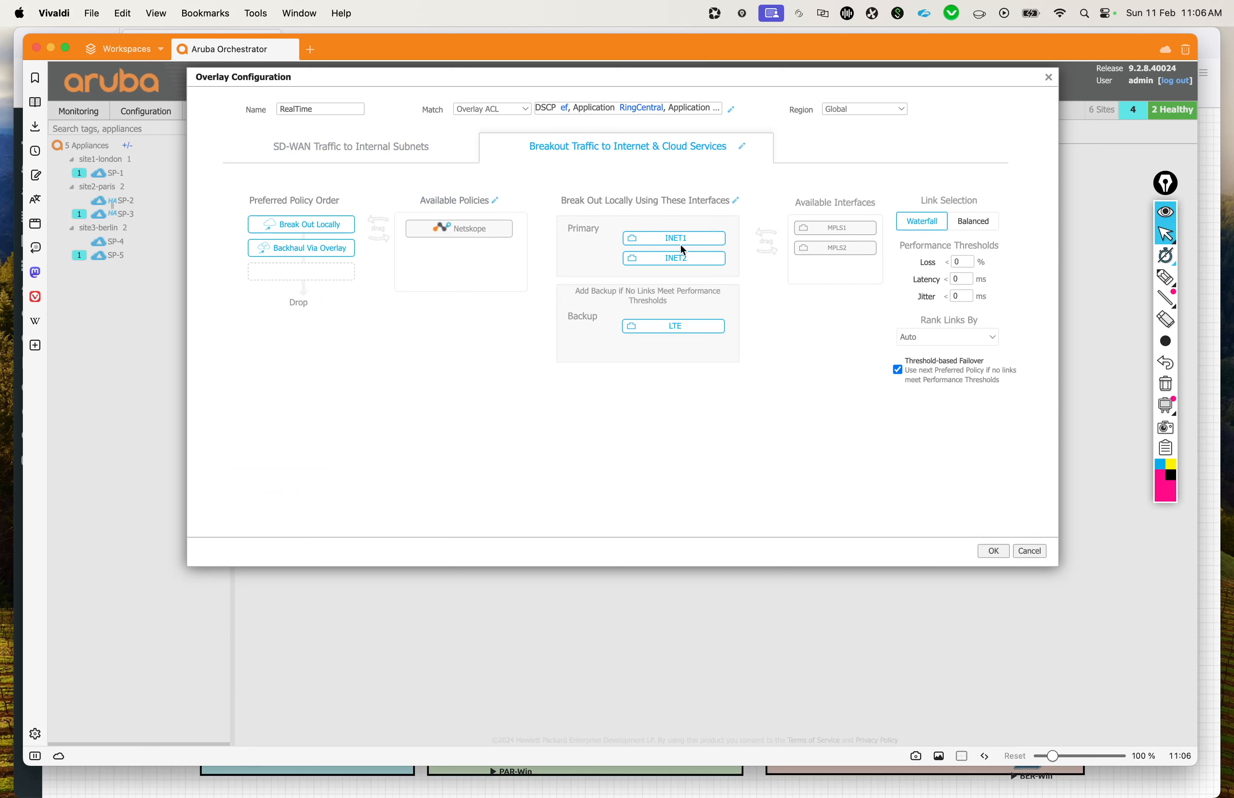
{"action": "left_click_drag", "start_coordinate": [683, 262], "coordinate": [830, 270]}
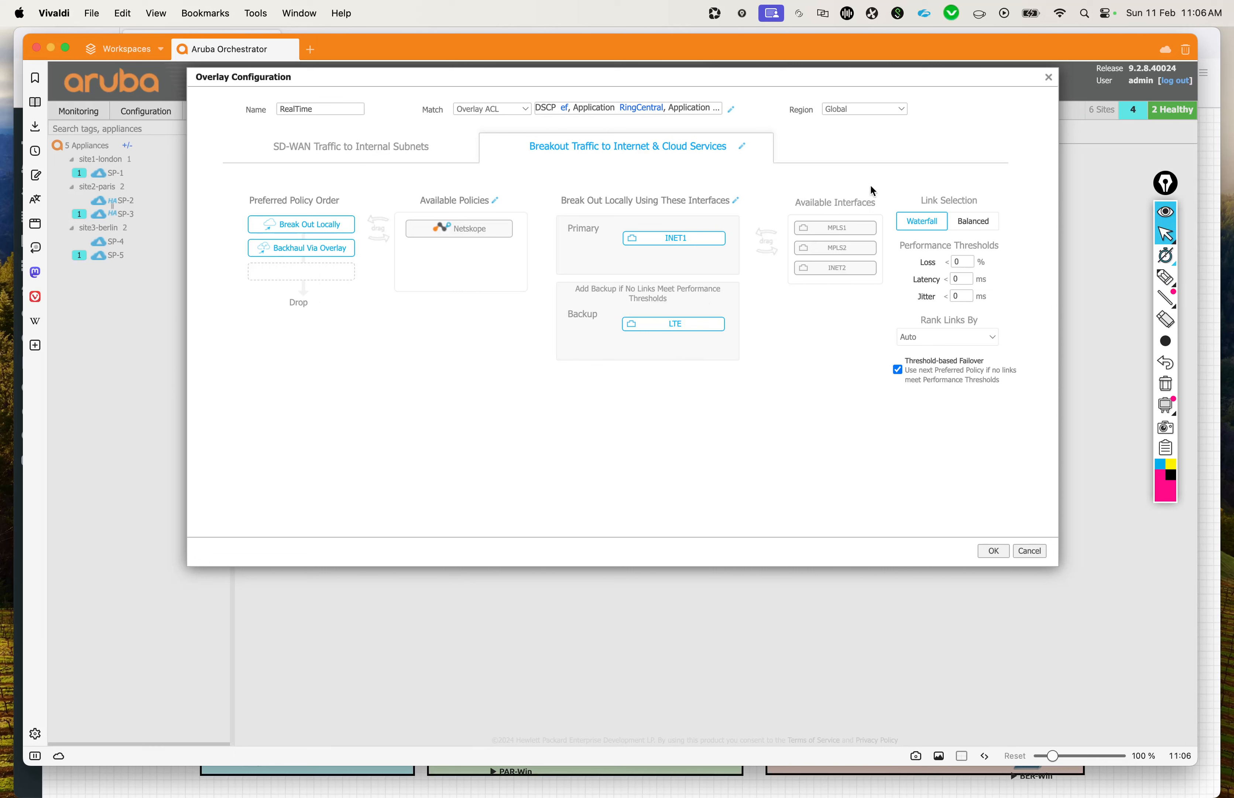
Step: Set the internet breakout performance thresholds to 2 % loss and 100 ms latency
{"action": "left_click_drag", "start_coordinate": [971, 266], "coordinate": [949, 264]}
{"action": "left_click_drag", "start_coordinate": [965, 279], "coordinate": [923, 273]}
{"action": "type", "text": "100"}
{"action": "left_click", "coordinate": [959, 414]}
Step: Highlight the backup condition text and the Preferred Policy Order heading in the breakout settings, clearing each highlight
{"action": "left_click_drag", "start_coordinate": [598, 289], "coordinate": [670, 294]}
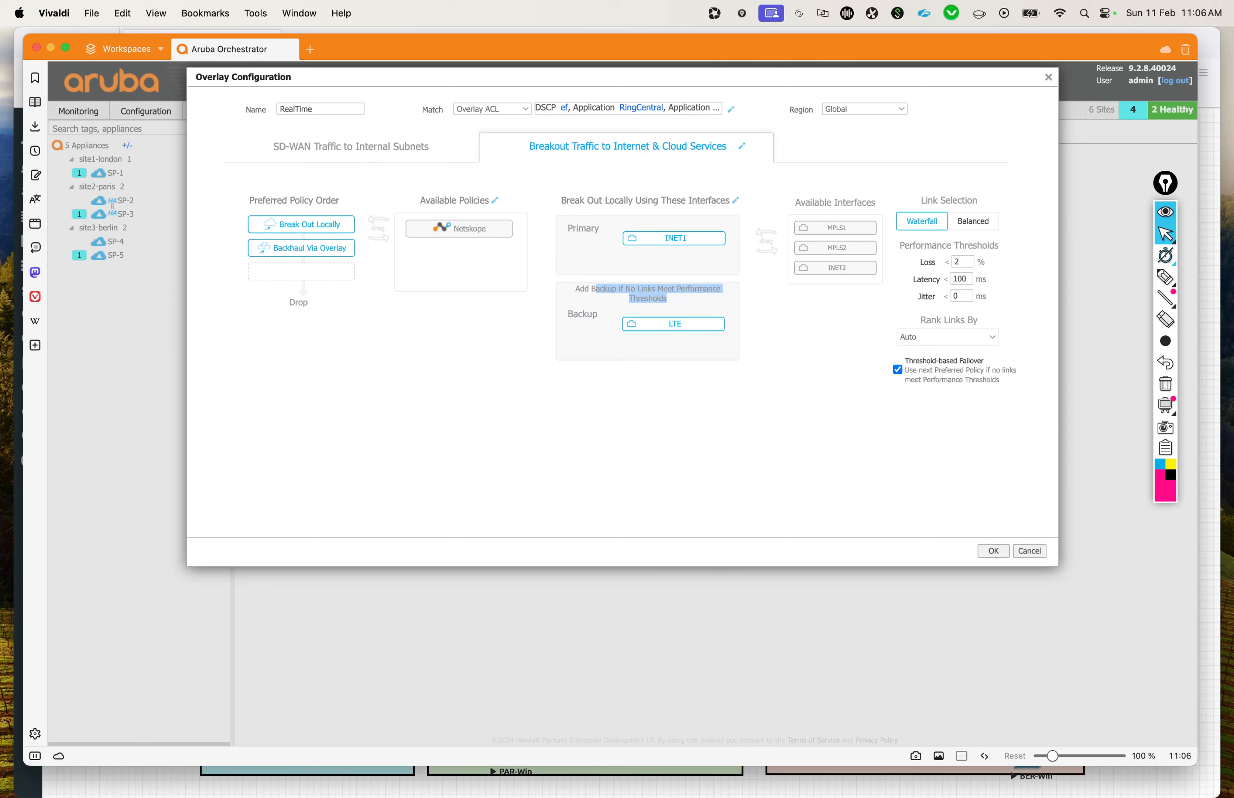
{"action": "left_click", "coordinate": [780, 429]}
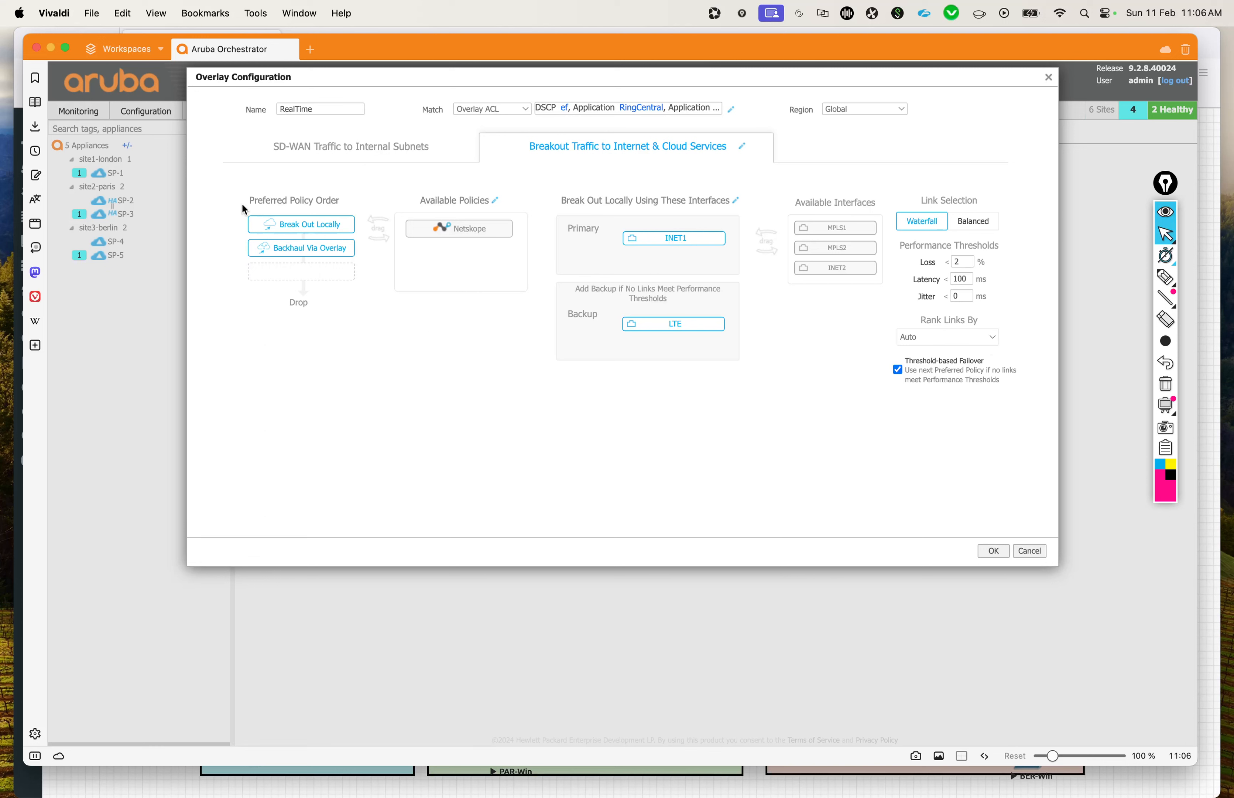
{"action": "left_click_drag", "start_coordinate": [244, 201], "coordinate": [357, 208]}
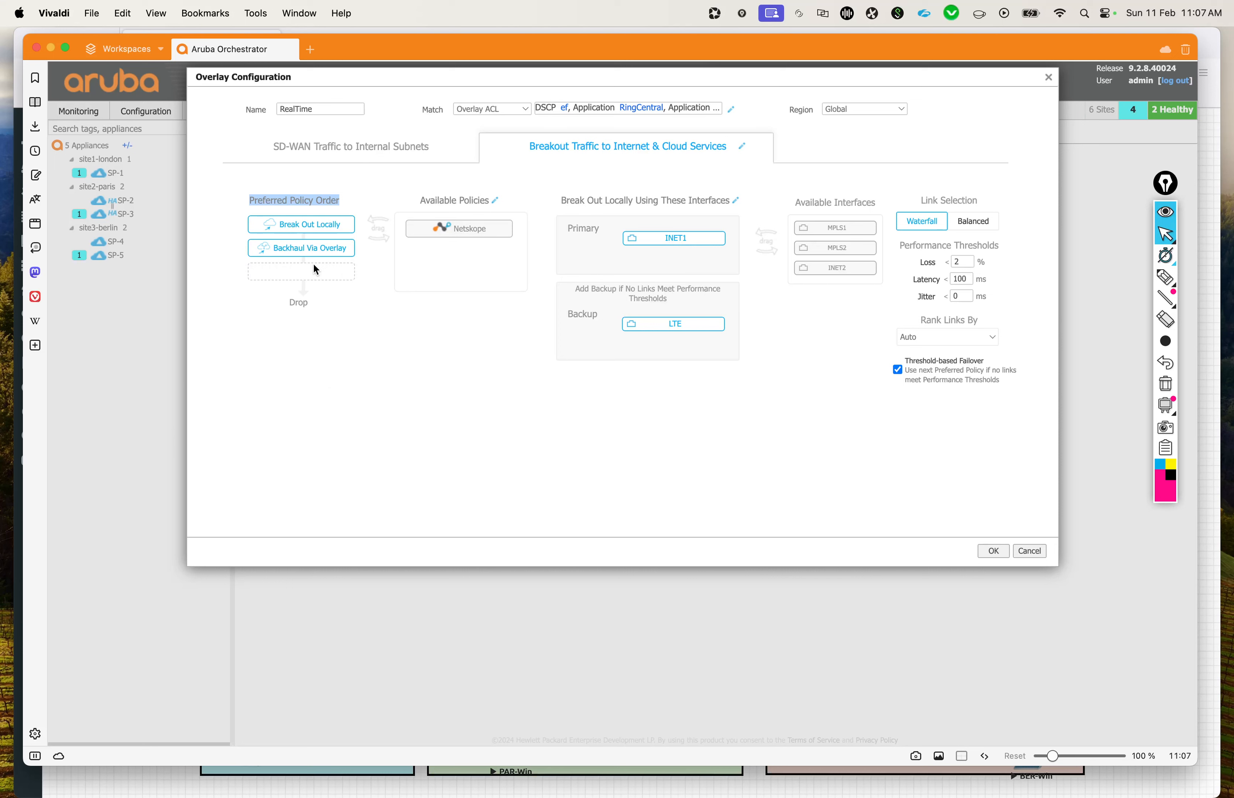
{"action": "left_click", "coordinate": [403, 372]}
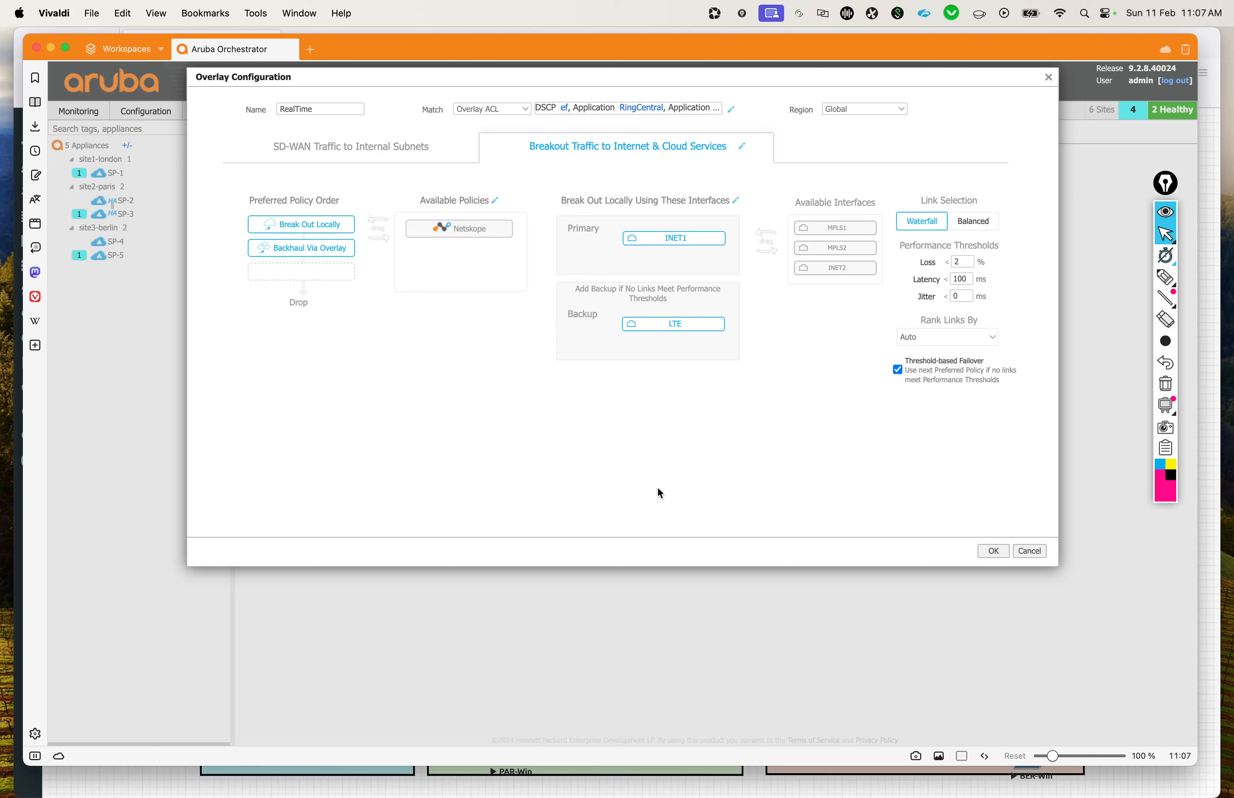
Step: View the EVE network topology in Firefox and return to the overlay's SD-WAN Traffic to Internal Subnets settings in Aruba Orchestrator
{"action": "key", "text": "ctrl+Up"}
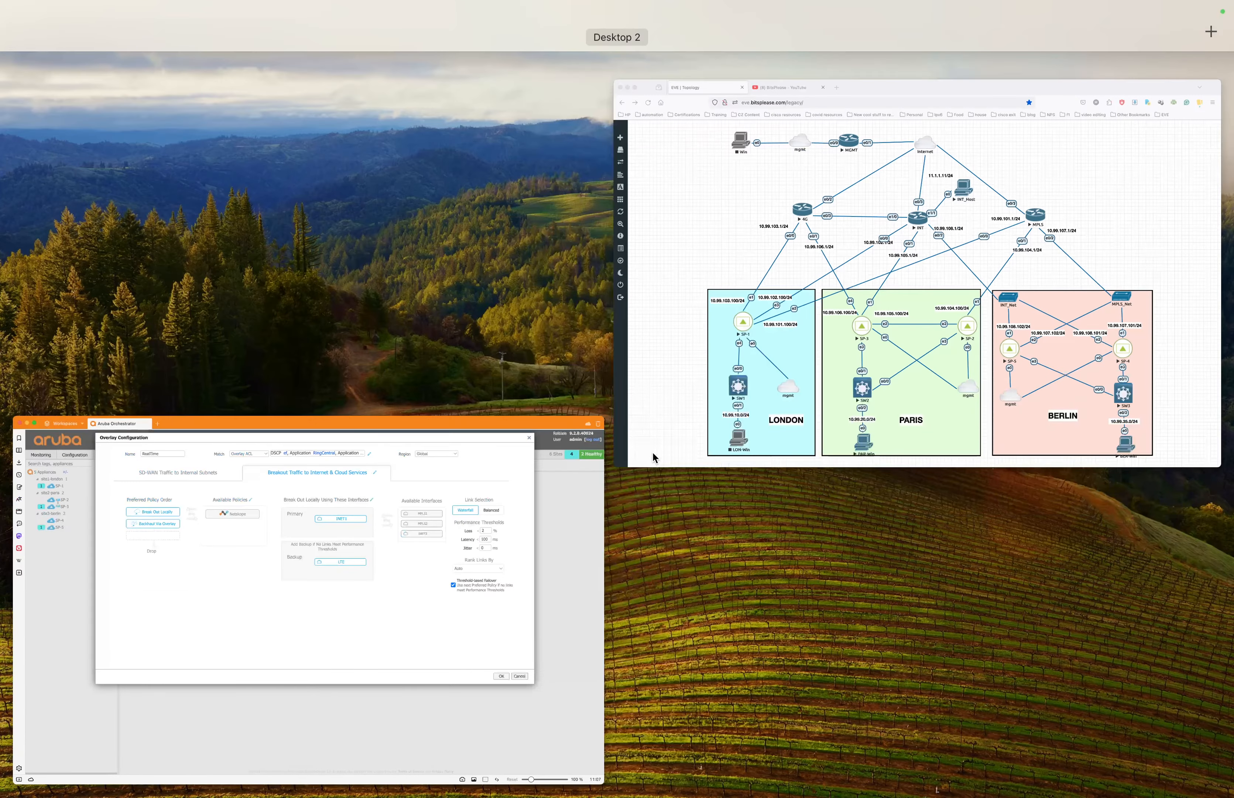
{"action": "left_click", "coordinate": [653, 454]}
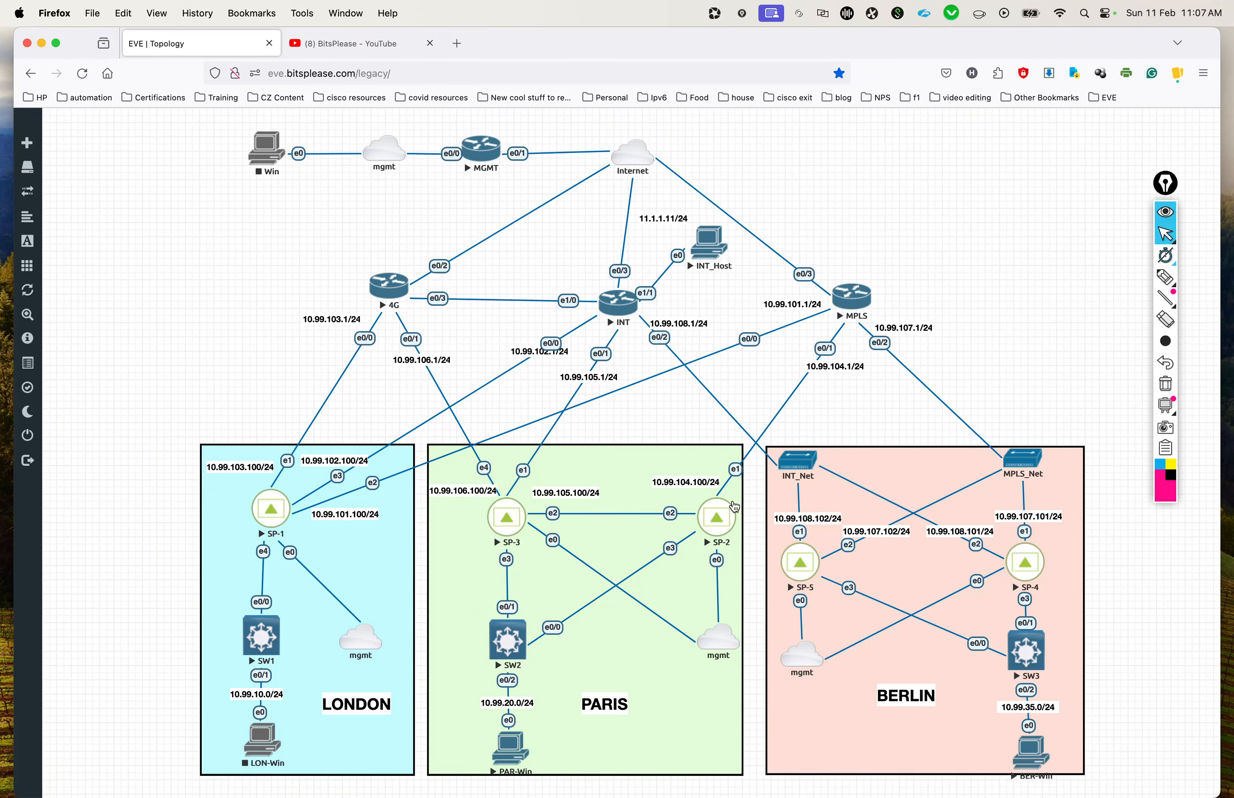
{"action": "key", "text": "ctrl+Up"}
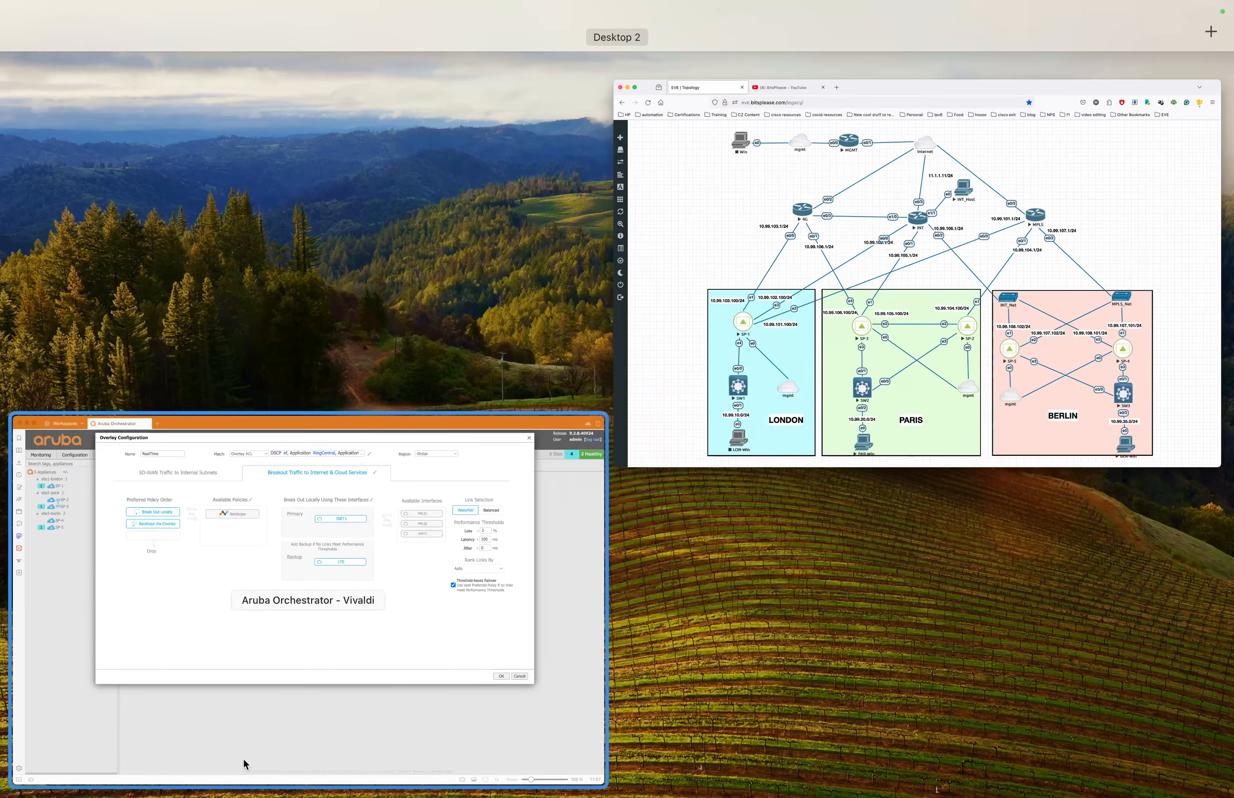
{"action": "left_click", "coordinate": [273, 660]}
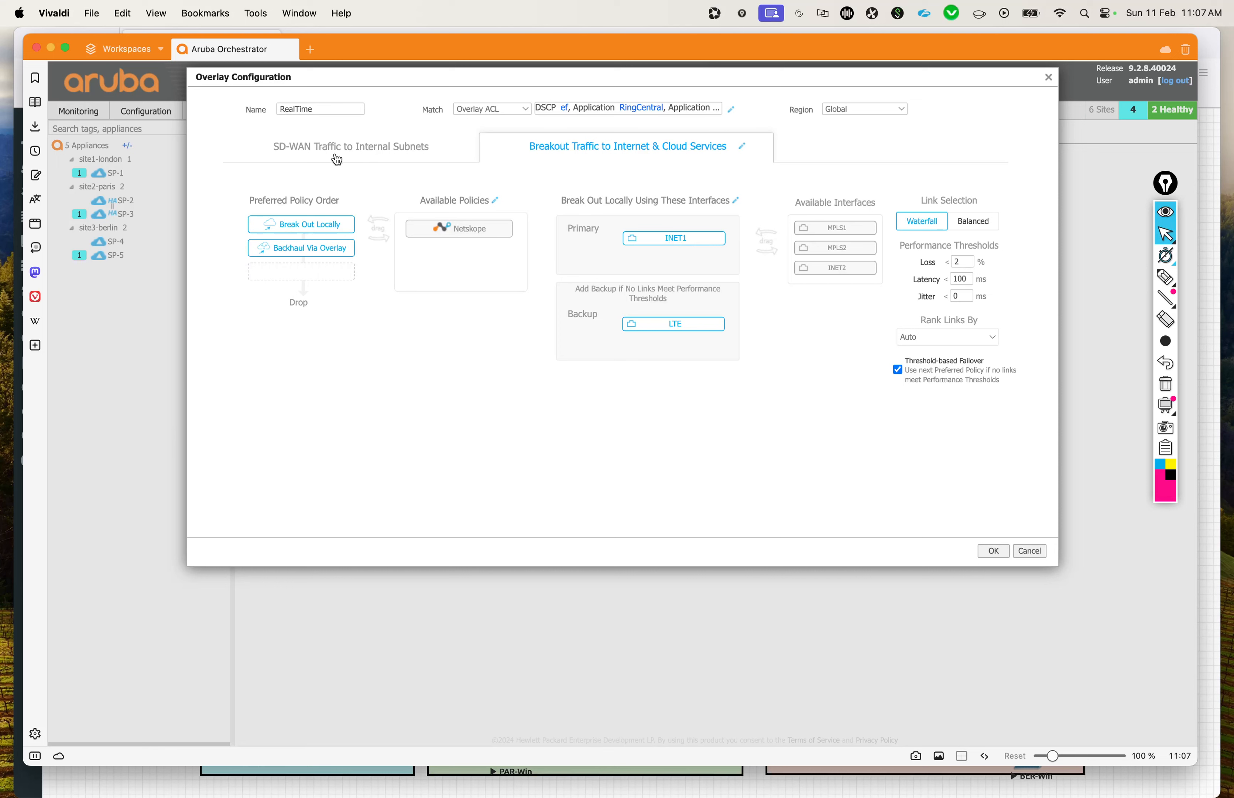
{"action": "left_click", "coordinate": [345, 148]}
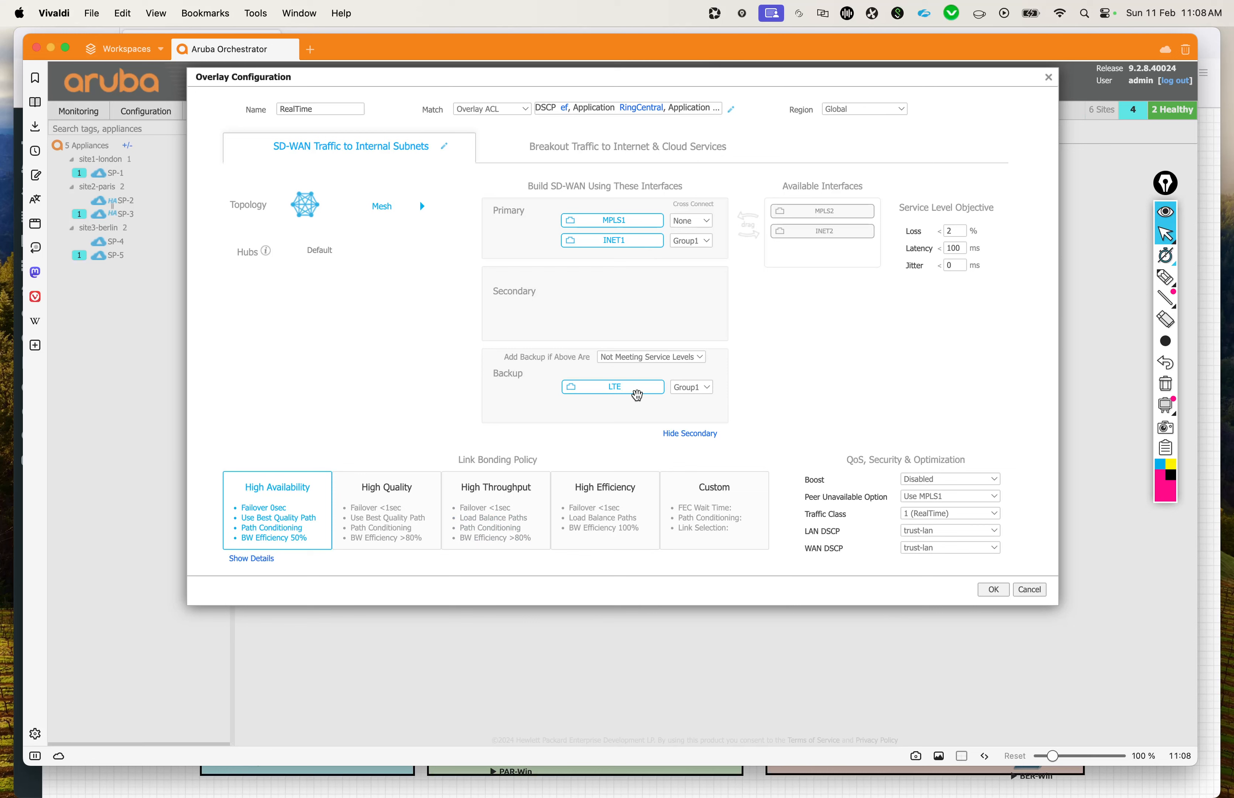
Step: Circle the High Availability and High Throughput link bonding policies with the pen and underline Load Balance Paths under High Throughput
{"action": "left_click", "coordinate": [1157, 278]}
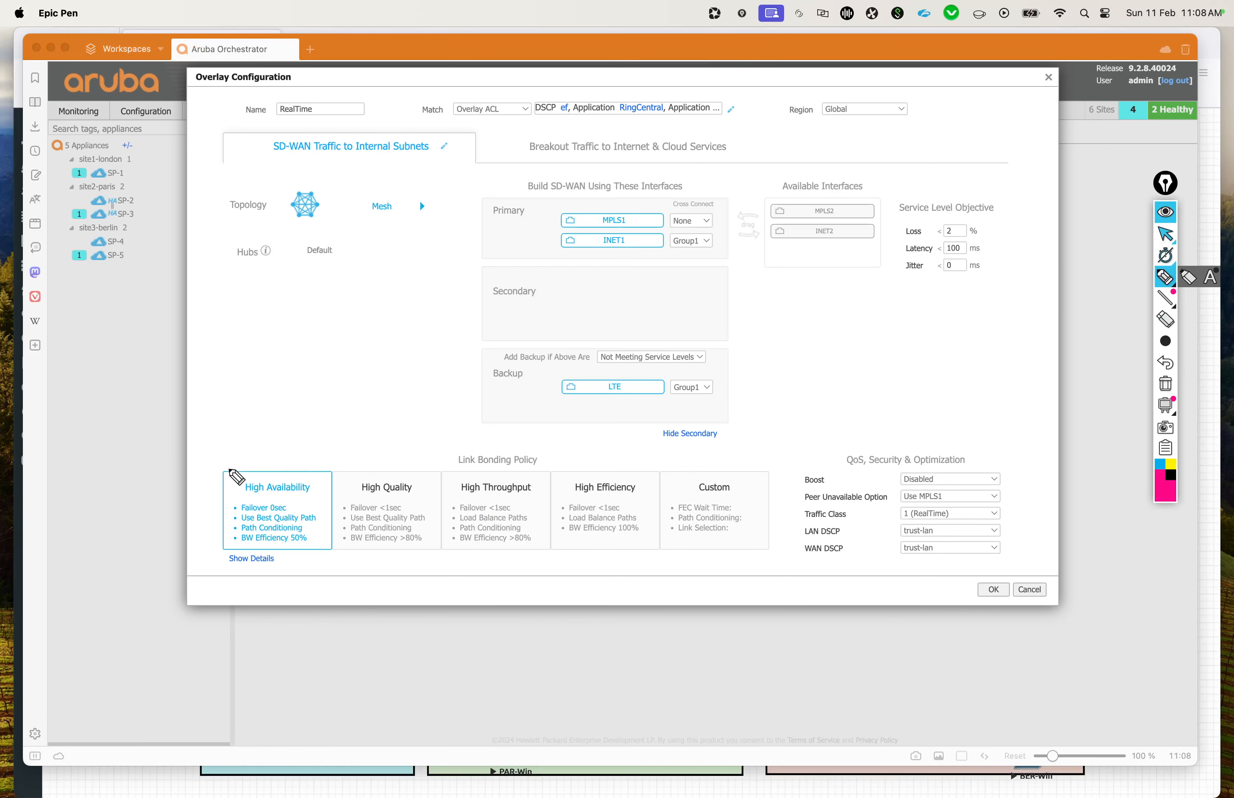
{"action": "mouse_move", "coordinate": [303, 467]}
{"action": "left_mouse_down"}
{"action": "mouse_move", "coordinate": [262, 462]}
{"action": "mouse_move", "coordinate": [311, 476]}
{"action": "left_mouse_up"}
{"action": "mouse_move", "coordinate": [536, 475]}
{"action": "left_mouse_down"}
{"action": "mouse_move", "coordinate": [449, 493]}
{"action": "mouse_move", "coordinate": [542, 472]}
{"action": "left_mouse_up"}
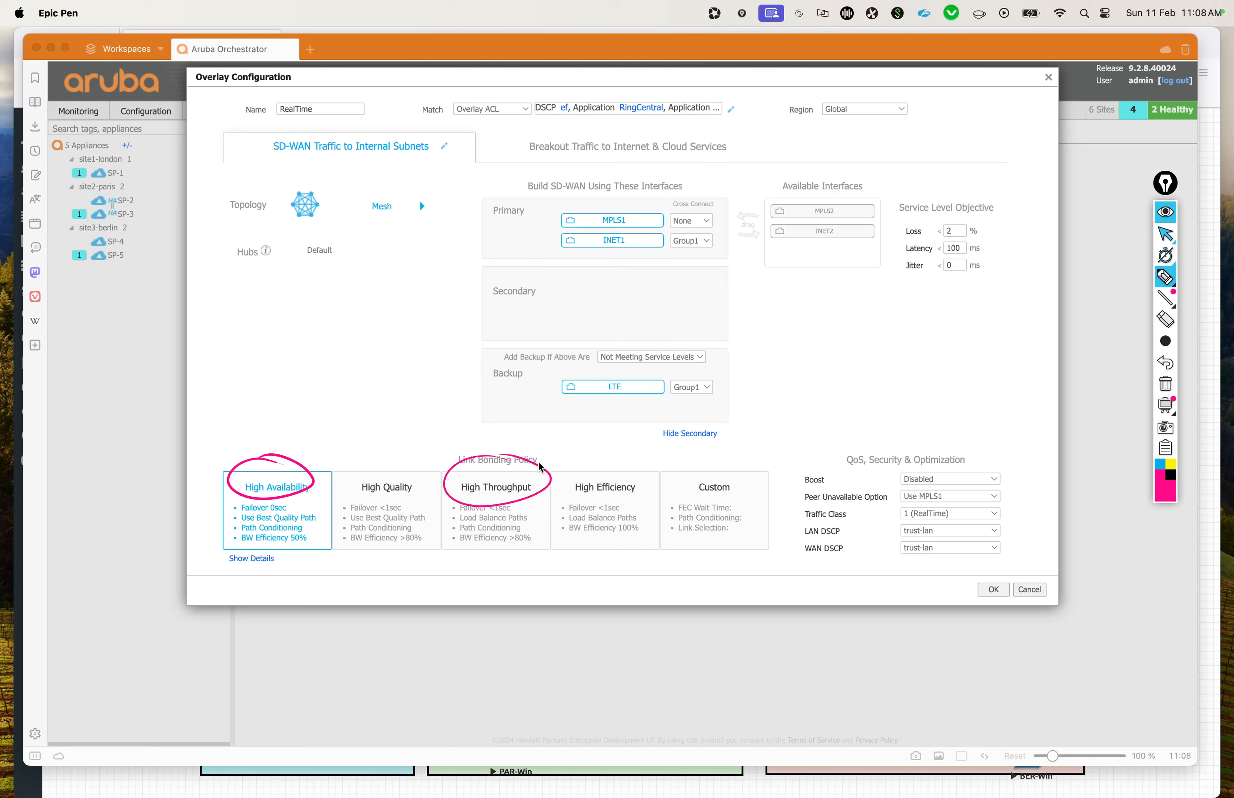
{"action": "left_click_drag", "start_coordinate": [459, 522], "coordinate": [530, 525]}
Step: Draw lines through the MPLS1 and INET1 primary interfaces, loop both ends together, and add arrows leading into them
{"action": "left_click_drag", "start_coordinate": [532, 222], "coordinate": [649, 230]}
{"action": "left_click_drag", "start_coordinate": [561, 245], "coordinate": [666, 244]}
{"action": "left_click_drag", "start_coordinate": [559, 218], "coordinate": [550, 204]}
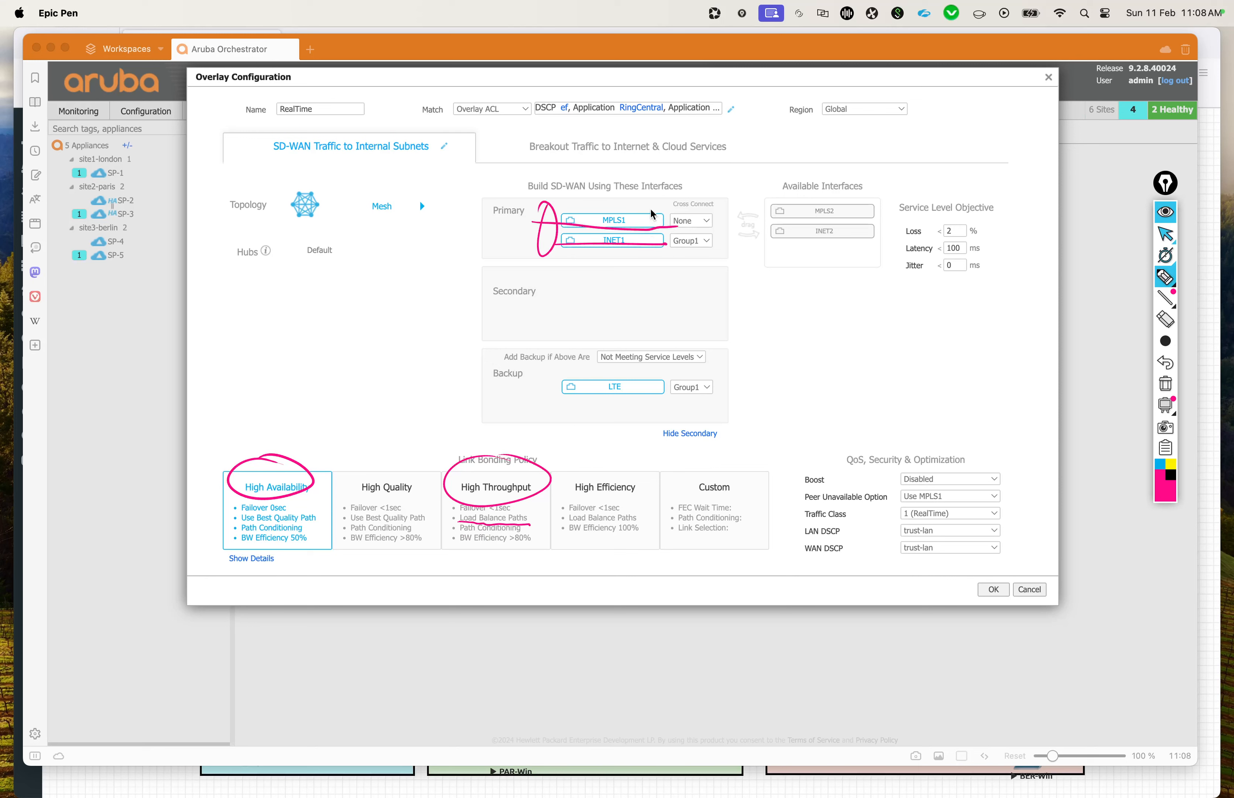
{"action": "left_click_drag", "start_coordinate": [652, 214], "coordinate": [667, 224]}
{"action": "mouse_move", "coordinate": [515, 222]}
{"action": "left_mouse_down"}
{"action": "mouse_move", "coordinate": [557, 222]}
{"action": "mouse_move", "coordinate": [539, 255]}
{"action": "left_mouse_up"}
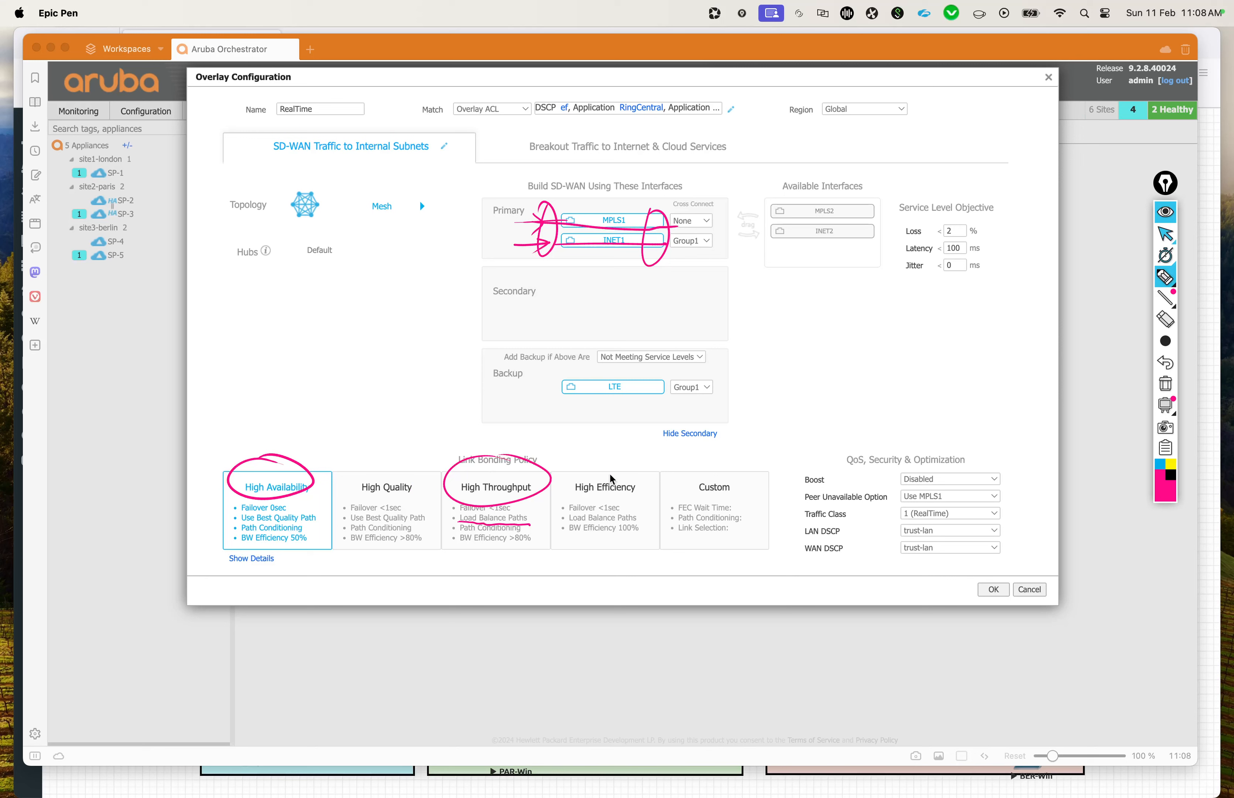
Step: Circle High Efficiency and High Quality, mark their path-selection lines and High Availability's best-quality line, and clear all annotations
{"action": "mouse_move", "coordinate": [610, 462]}
{"action": "left_mouse_down"}
{"action": "mouse_move", "coordinate": [601, 502]}
{"action": "mouse_move", "coordinate": [643, 467]}
{"action": "left_mouse_up"}
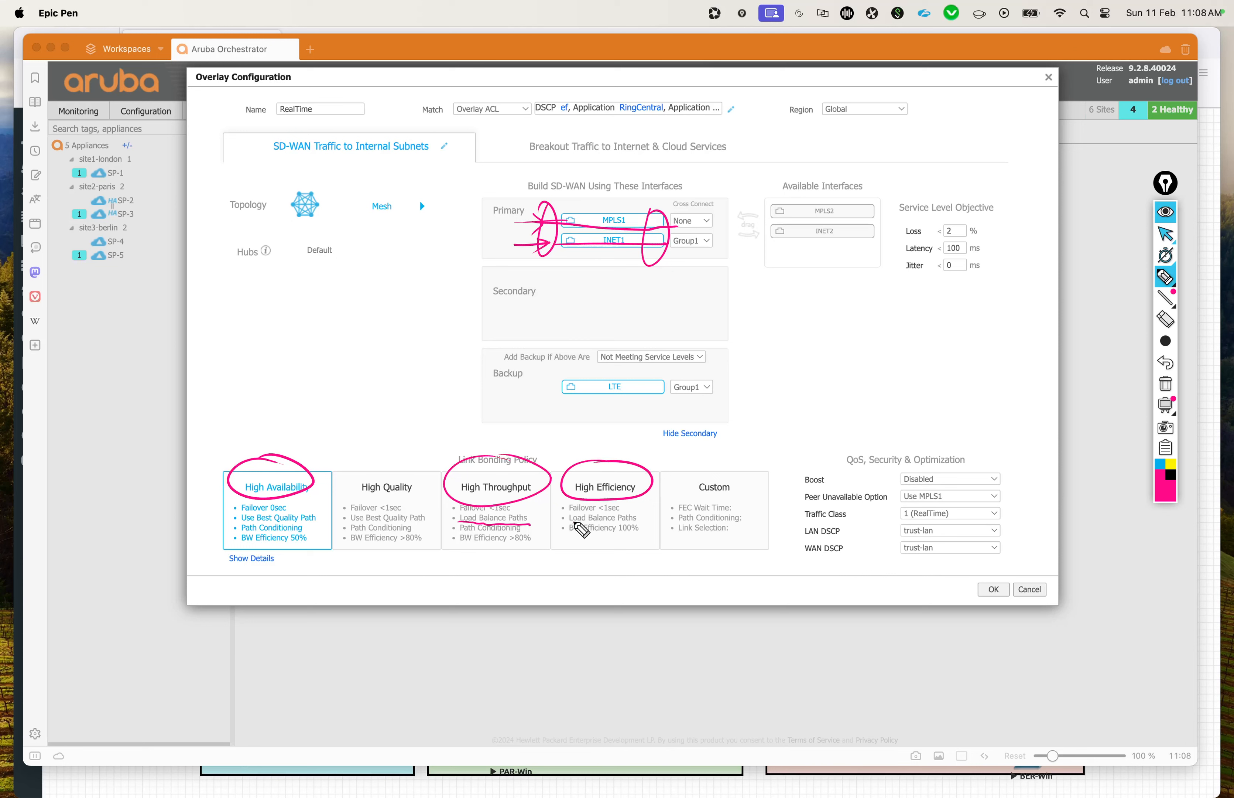
{"action": "left_click_drag", "start_coordinate": [575, 524], "coordinate": [647, 524]}
{"action": "mouse_move", "coordinate": [415, 470]}
{"action": "left_mouse_down"}
{"action": "mouse_move", "coordinate": [355, 498]}
{"action": "mouse_move", "coordinate": [412, 466]}
{"action": "left_mouse_up"}
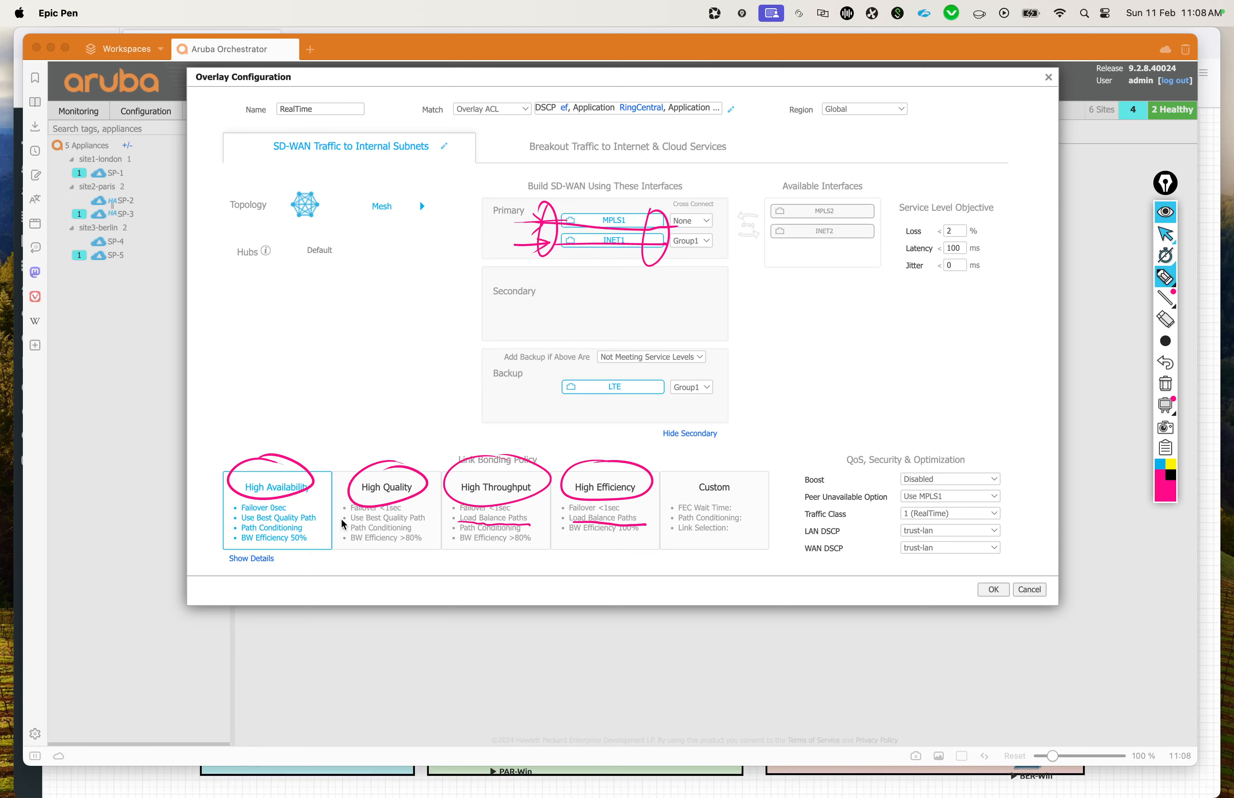
{"action": "left_click_drag", "start_coordinate": [342, 517], "coordinate": [355, 513]}
{"action": "left_click_drag", "start_coordinate": [228, 515], "coordinate": [246, 513]}
{"action": "left_click", "coordinate": [1166, 385]}
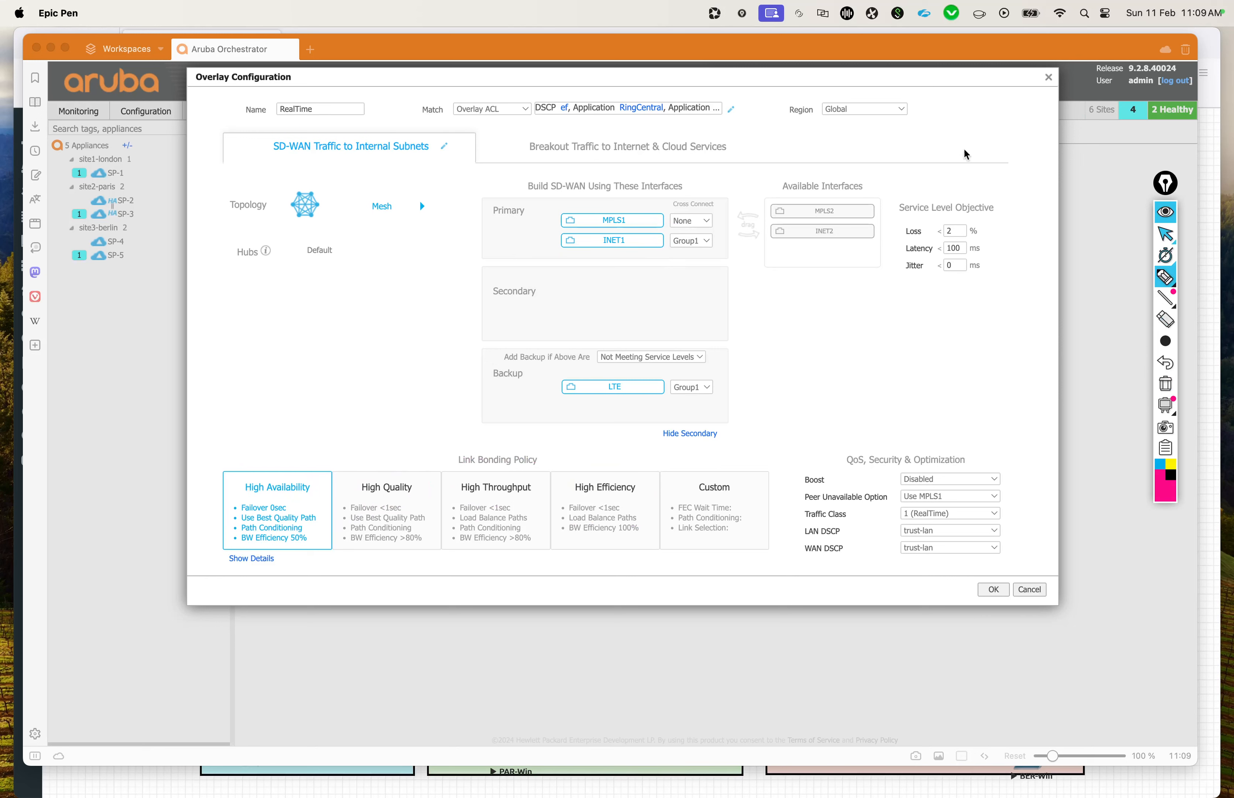
{"action": "left_click", "coordinate": [1166, 234]}
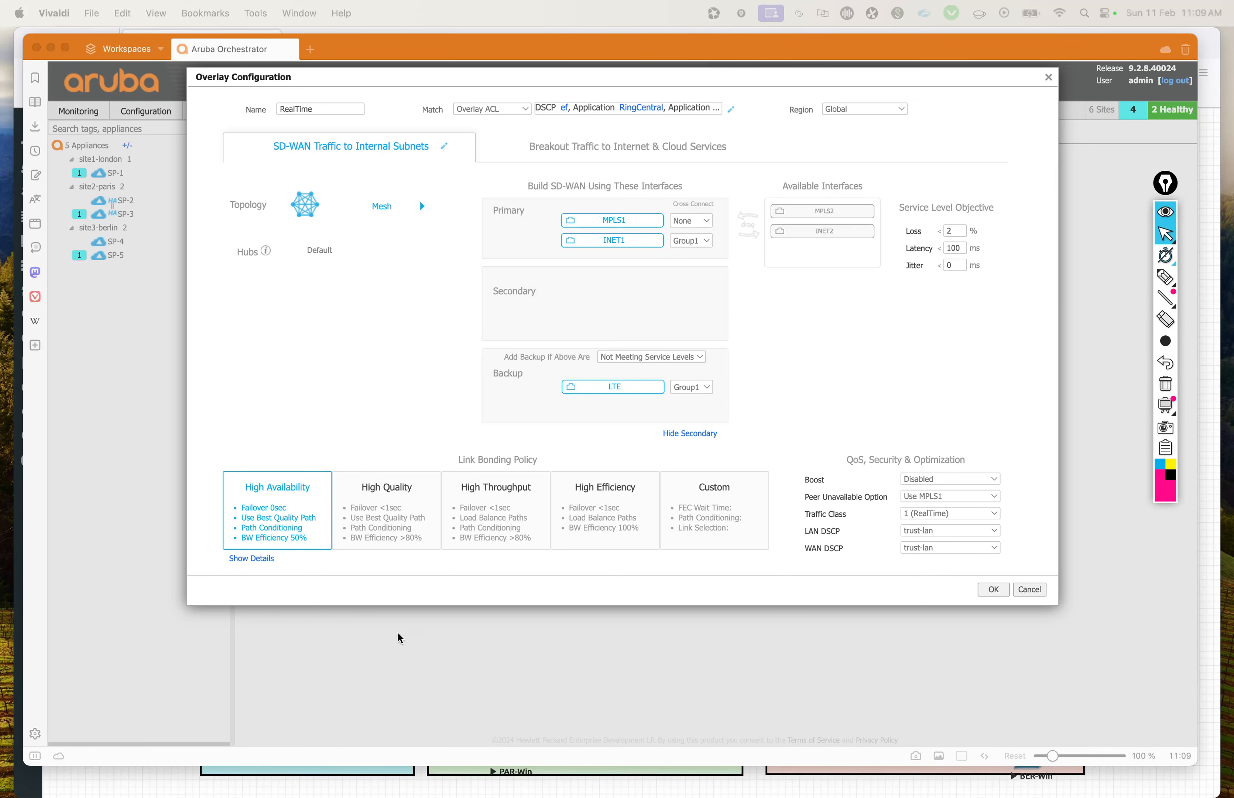
Step: Review the RealTime overlay's Breakout Traffic to Internet & Cloud Services settings and accept the overlay configuration
{"action": "left_click", "coordinate": [595, 589]}
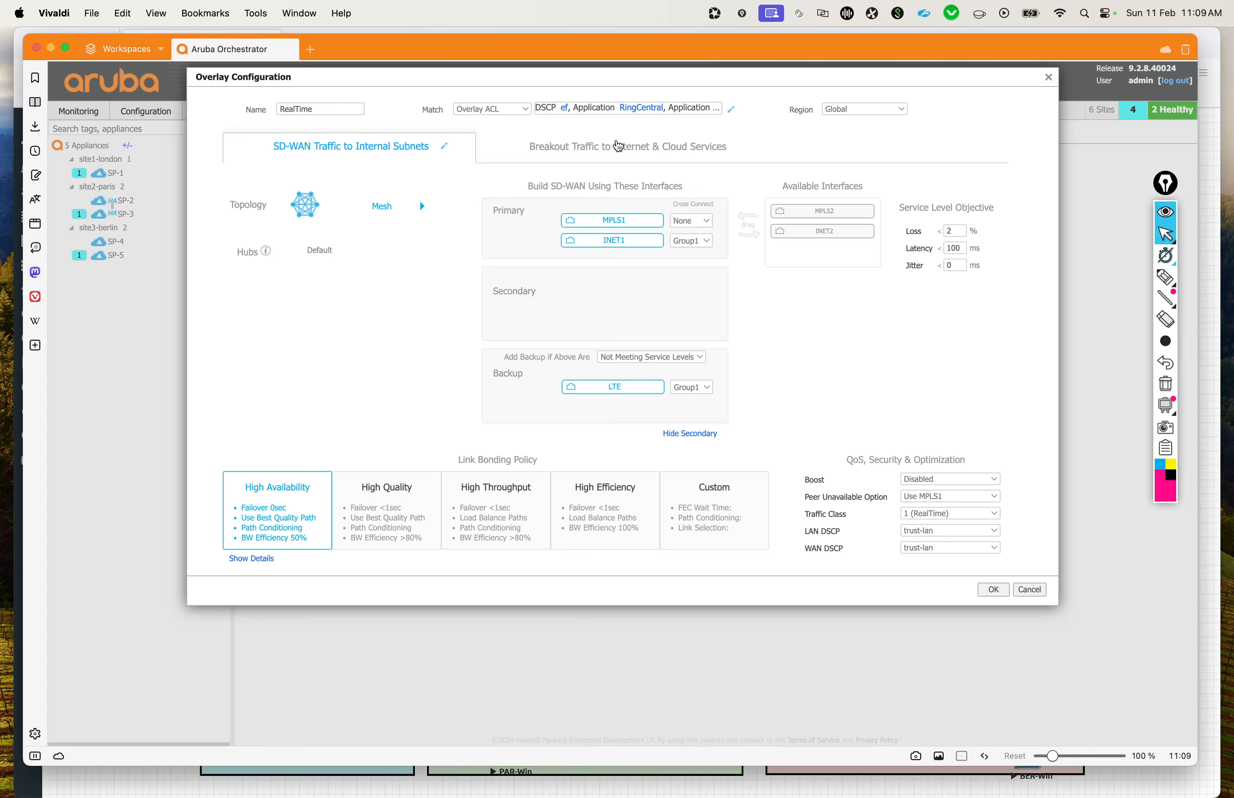
{"action": "left_click", "coordinate": [613, 149]}
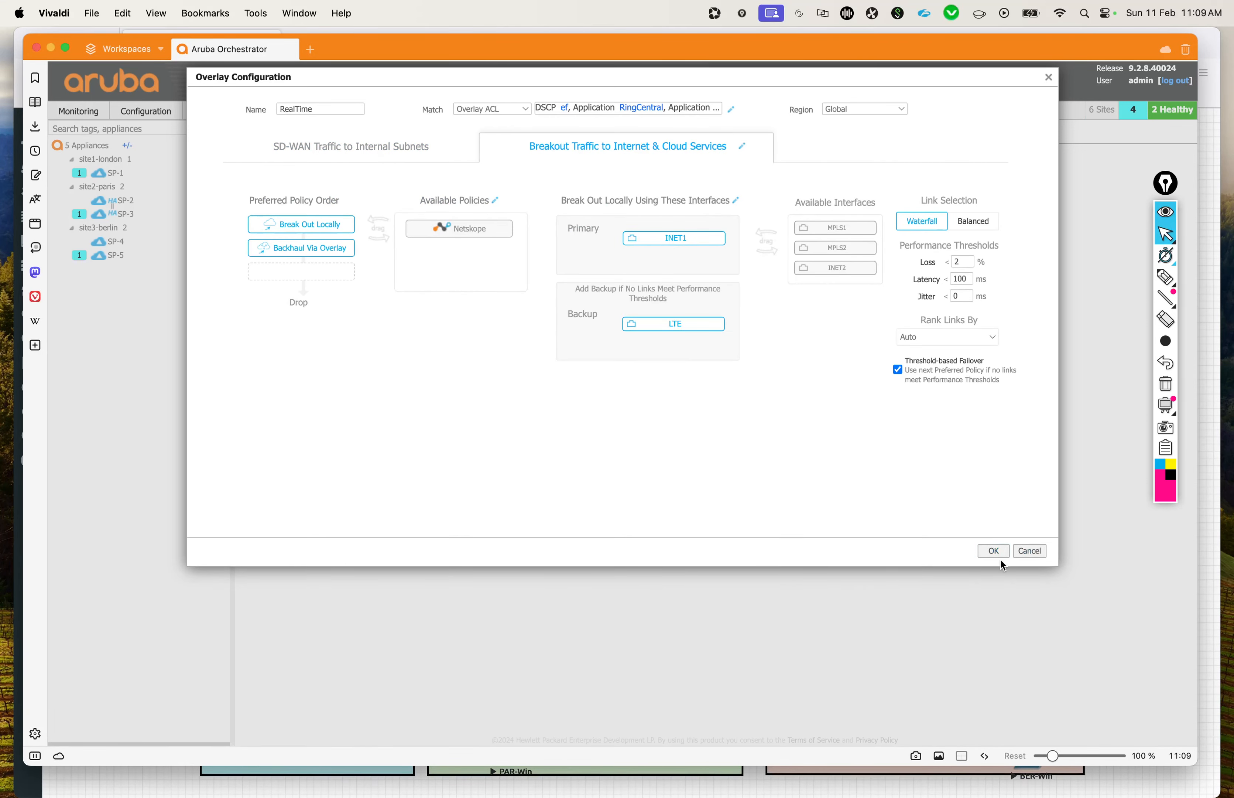
{"action": "left_click", "coordinate": [993, 552]}
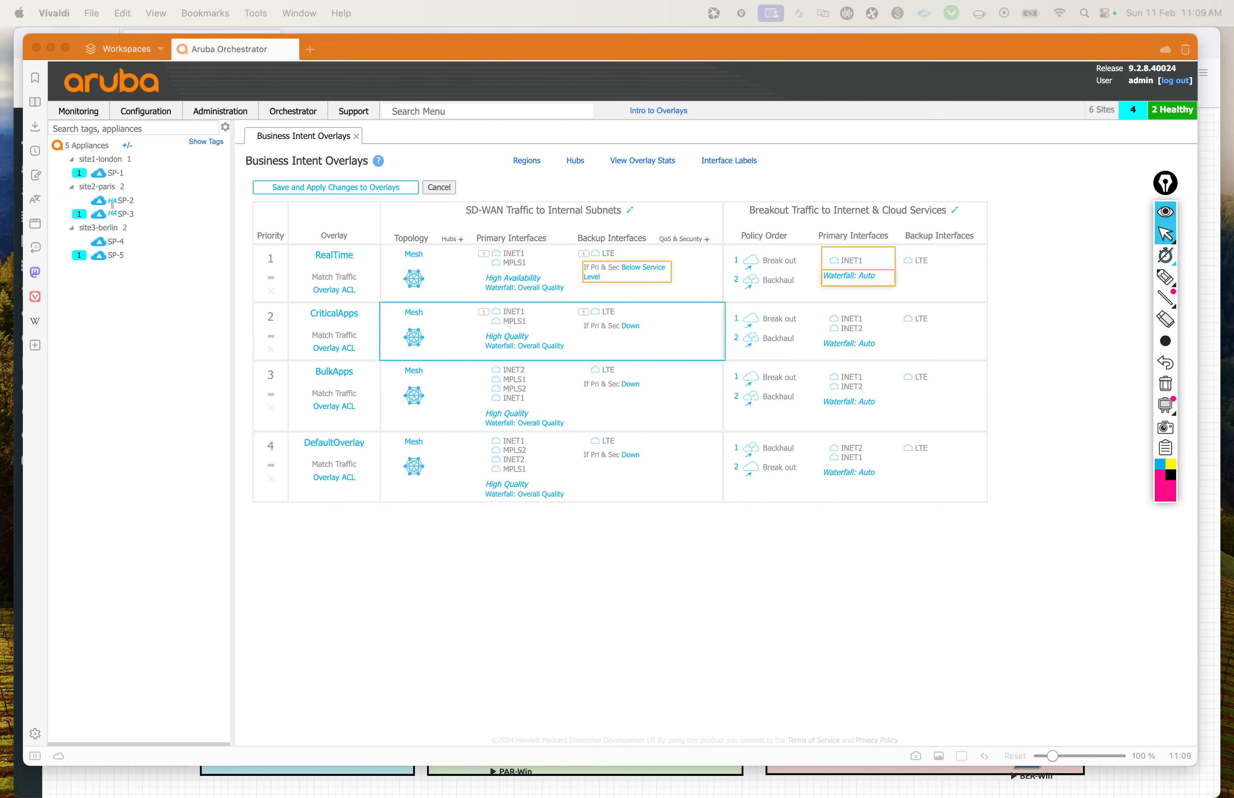
Step: Open the CriticalApps overlay configuration and examine the application match rules in its associated ACL
{"action": "left_click", "coordinate": [552, 331]}
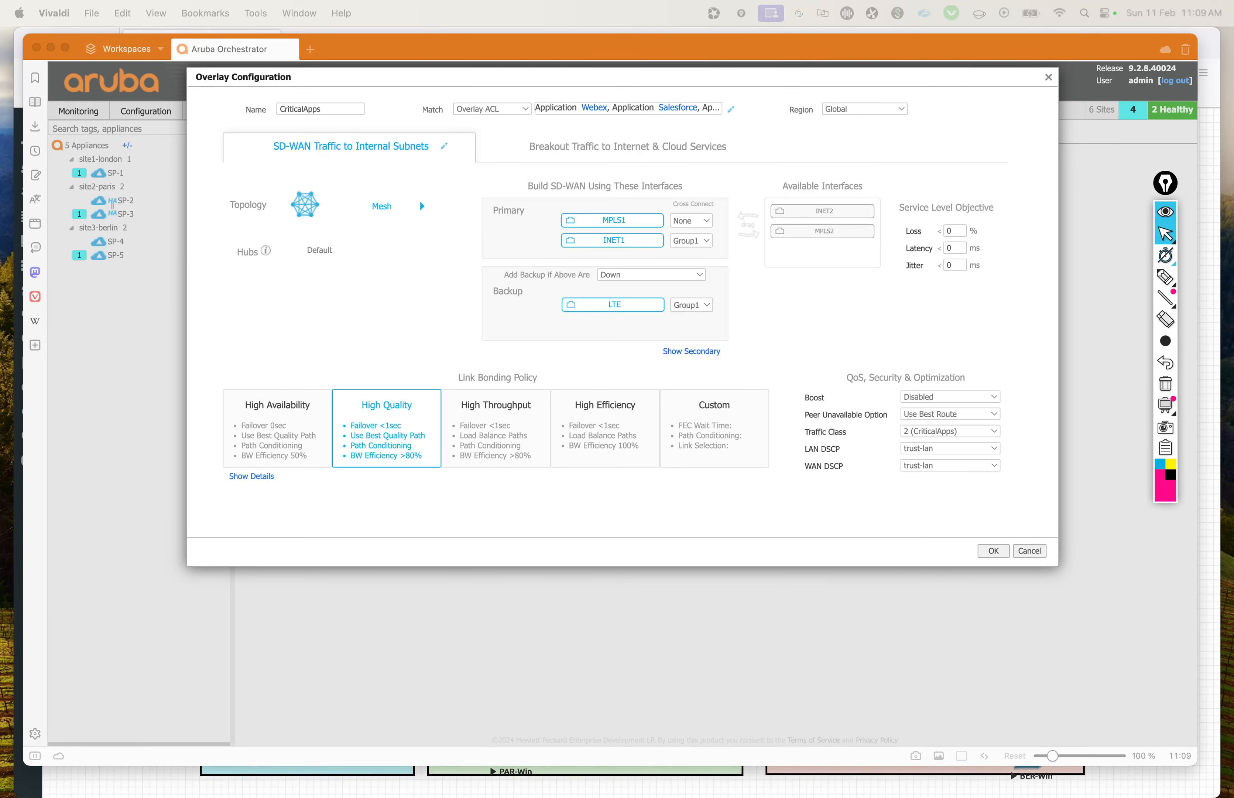
{"action": "left_click", "coordinate": [587, 521]}
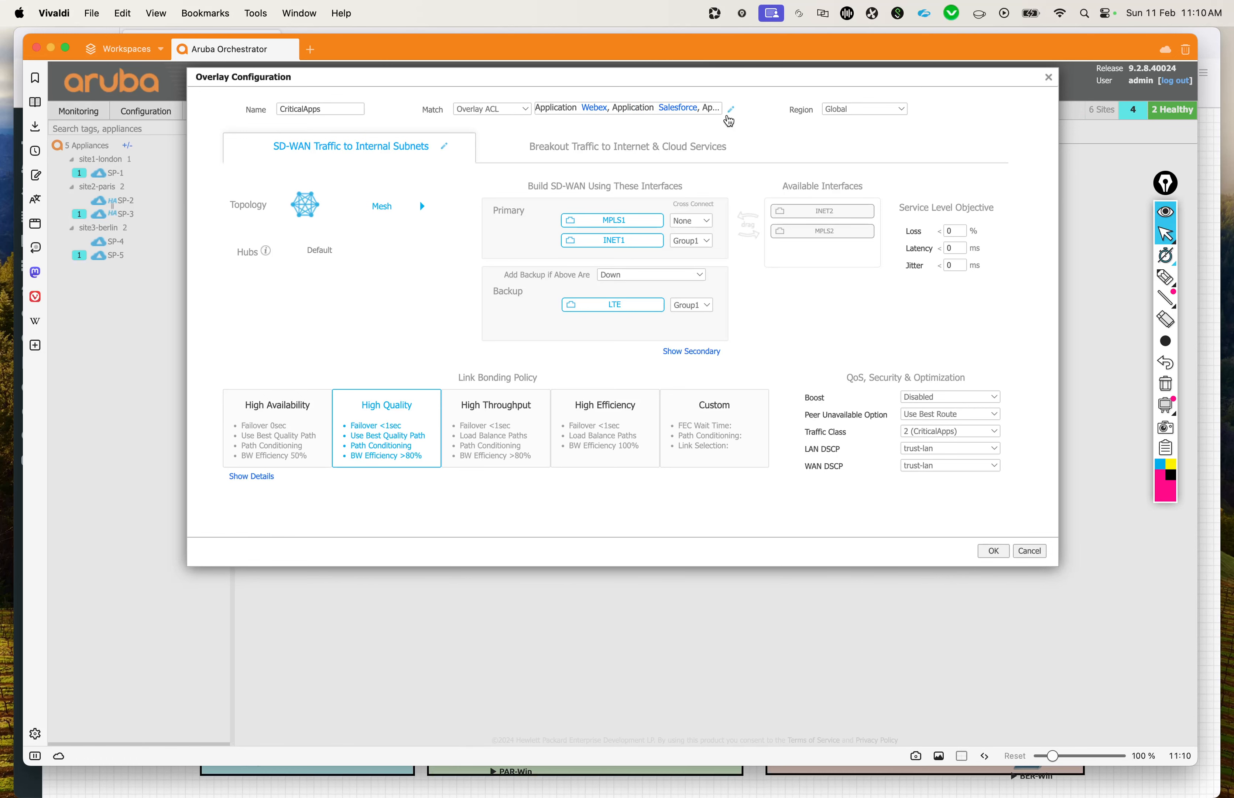
{"action": "left_click", "coordinate": [731, 113]}
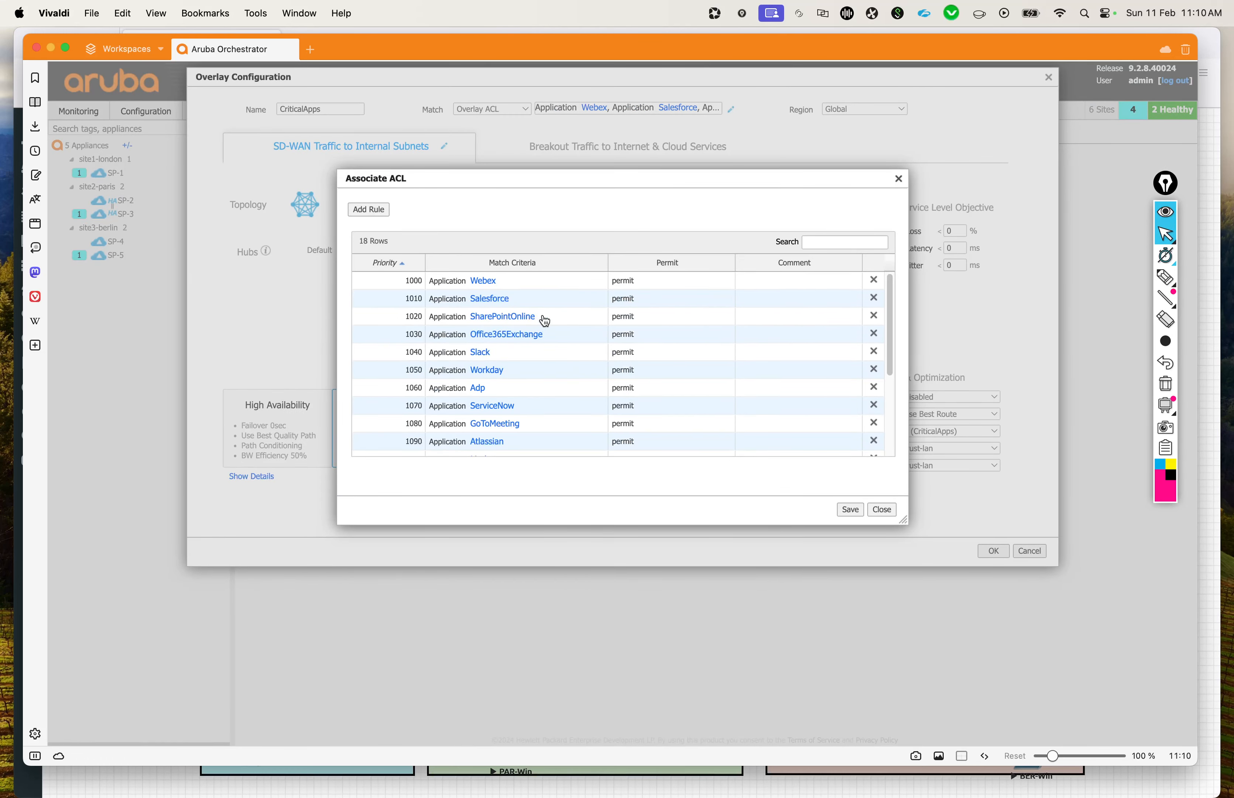
{"action": "scroll", "coordinate": [544, 320], "scroll_direction": "down", "scroll_amount": 5}
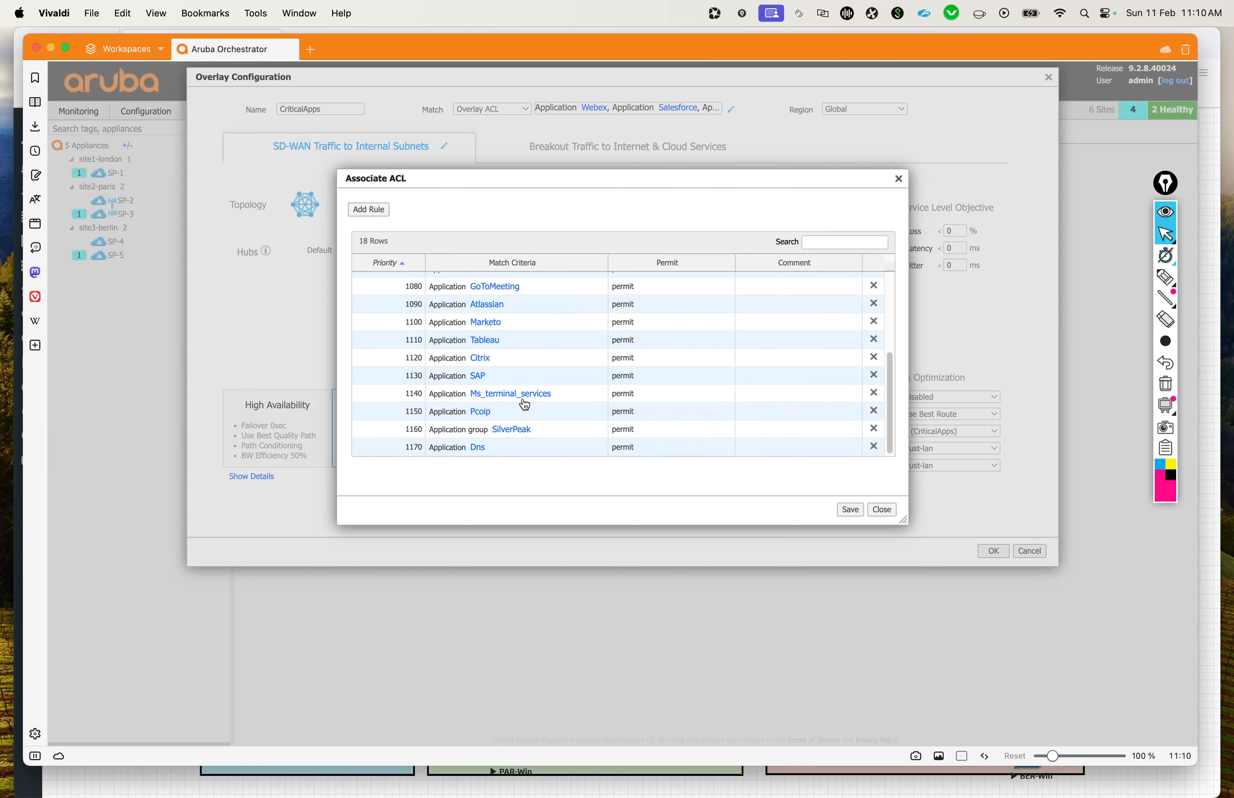
{"action": "scroll", "coordinate": [524, 404], "scroll_direction": "up", "scroll_amount": 3}
{"action": "scroll", "coordinate": [525, 405], "scroll_direction": "up", "scroll_amount": 2}
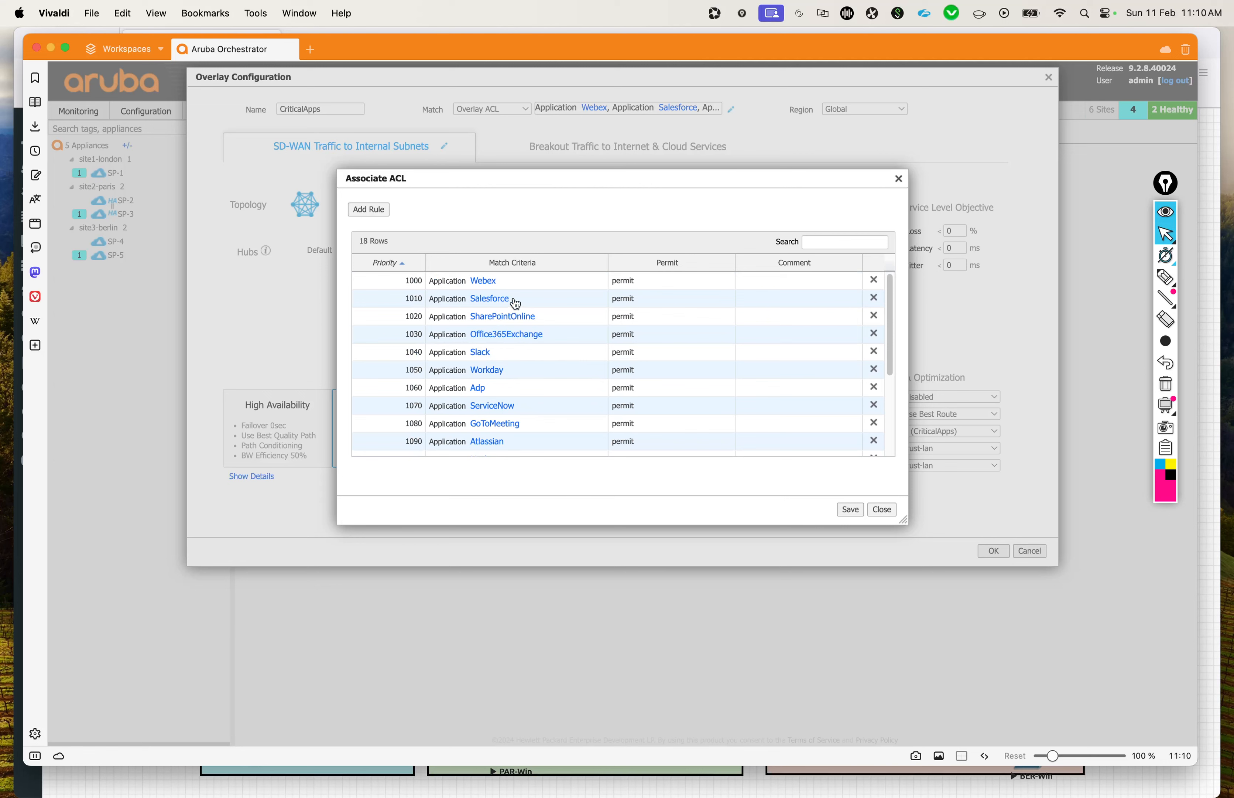
{"action": "scroll", "coordinate": [507, 394], "scroll_direction": "down", "scroll_amount": 2}
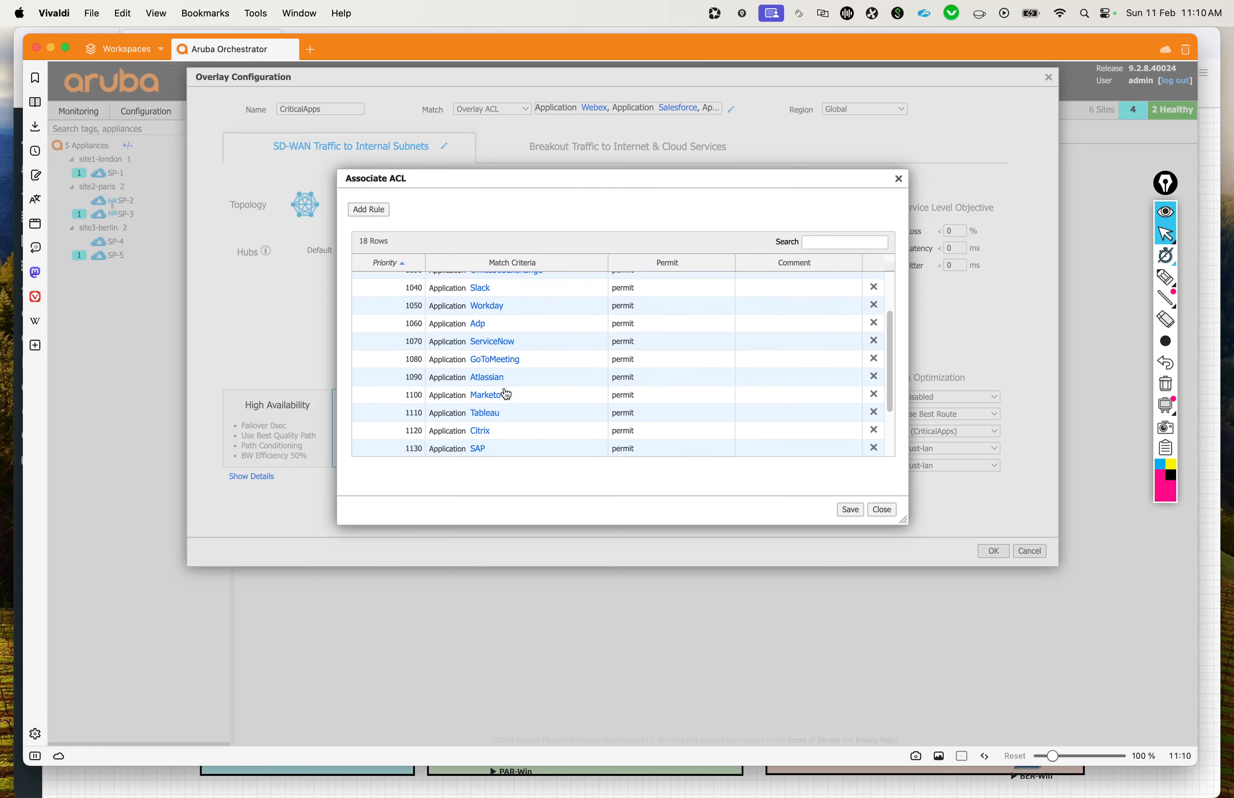
{"action": "scroll", "coordinate": [507, 394], "scroll_direction": "down", "scroll_amount": 2}
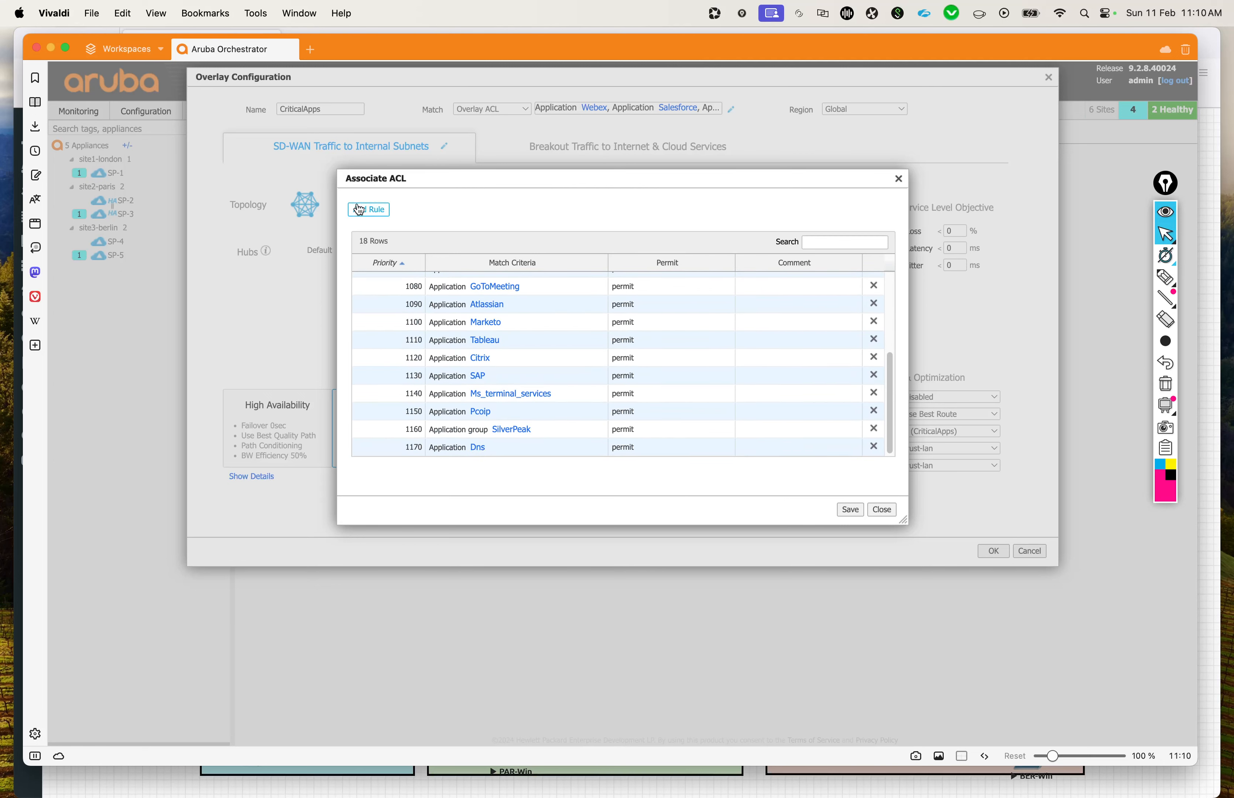
{"action": "scroll", "coordinate": [489, 308], "scroll_direction": "up", "scroll_amount": 4}
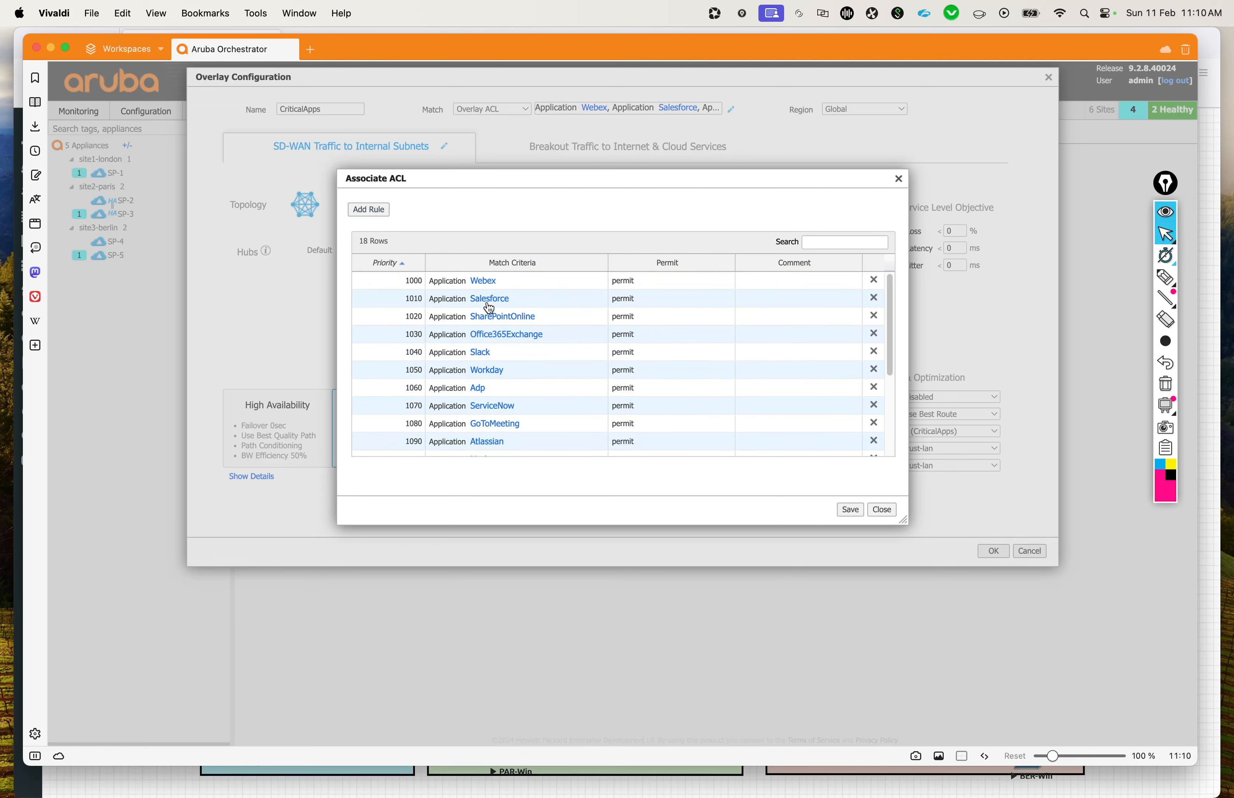
Step: Add a new rule to the CriticalApps ACL and expand its match criteria to the full set of options
{"action": "scroll", "coordinate": [489, 308], "scroll_direction": "down", "scroll_amount": 4}
{"action": "left_click", "coordinate": [371, 211]}
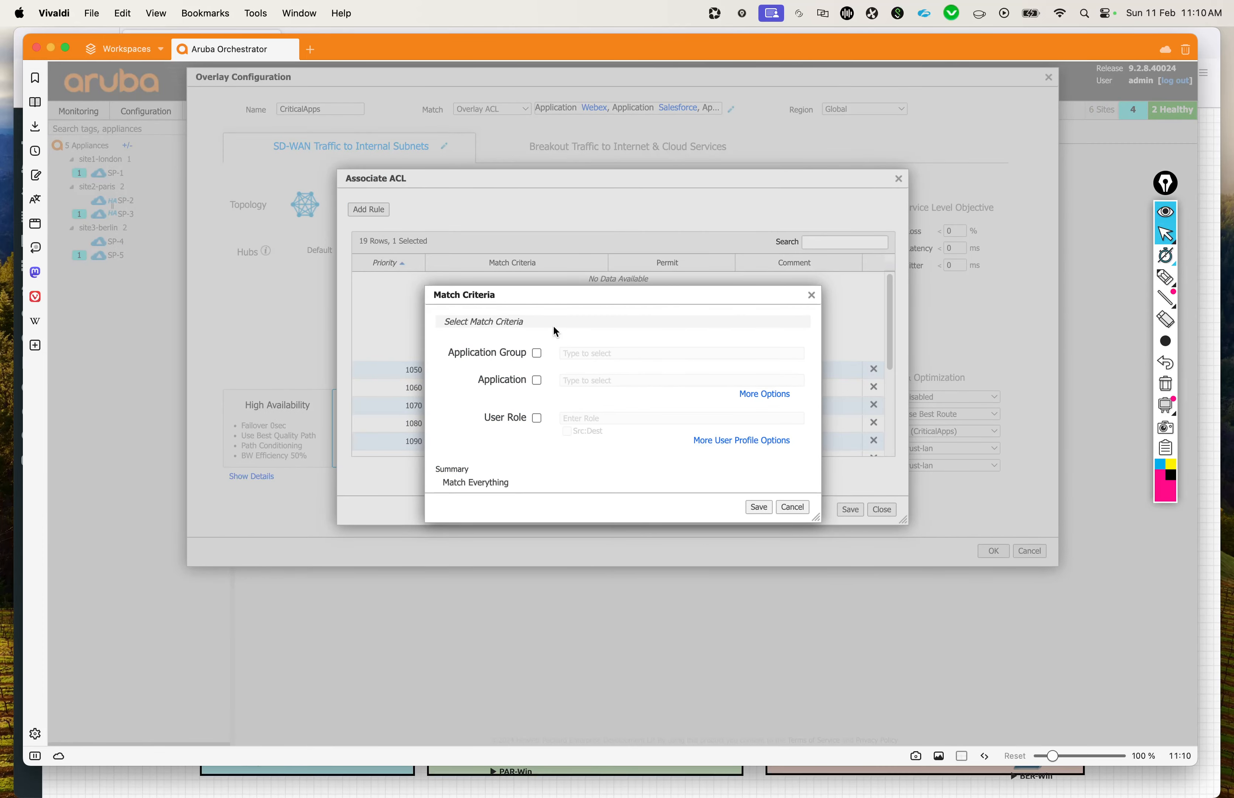
{"action": "left_click", "coordinate": [764, 393]}
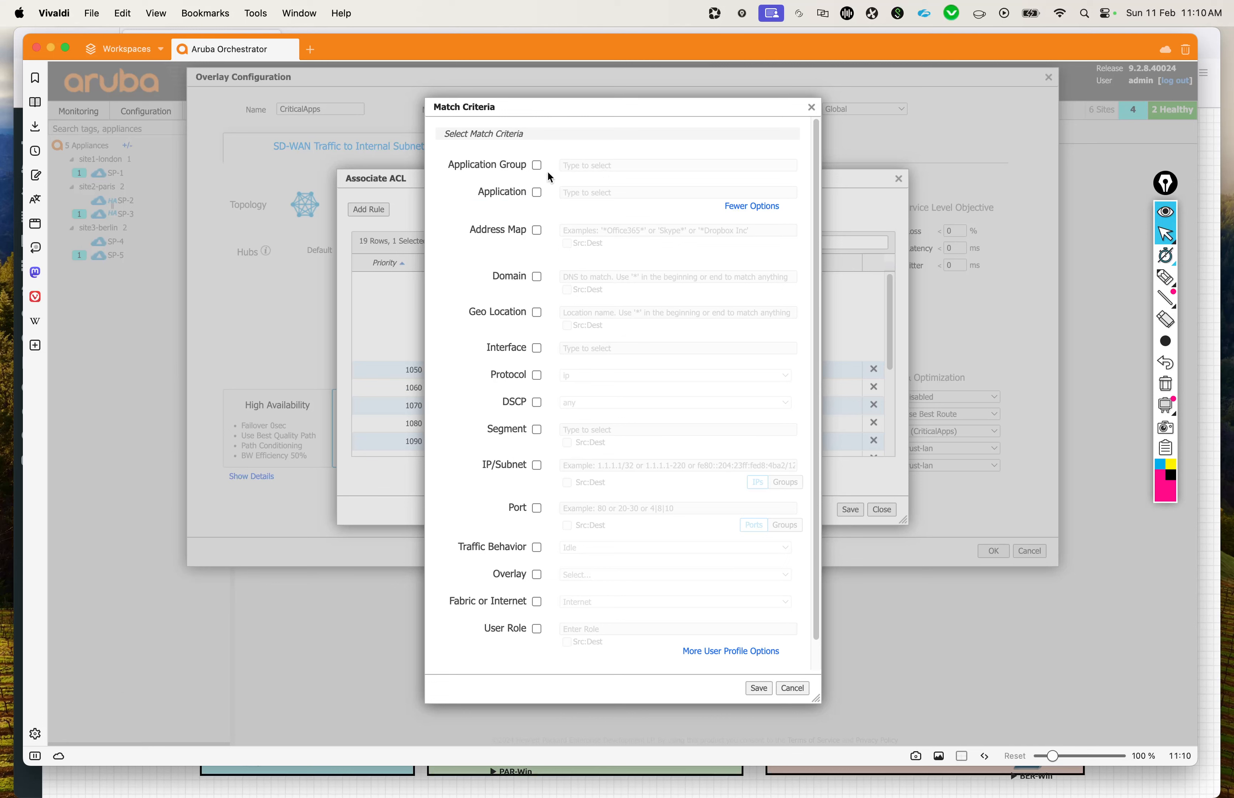
{"action": "left_click", "coordinate": [539, 193]}
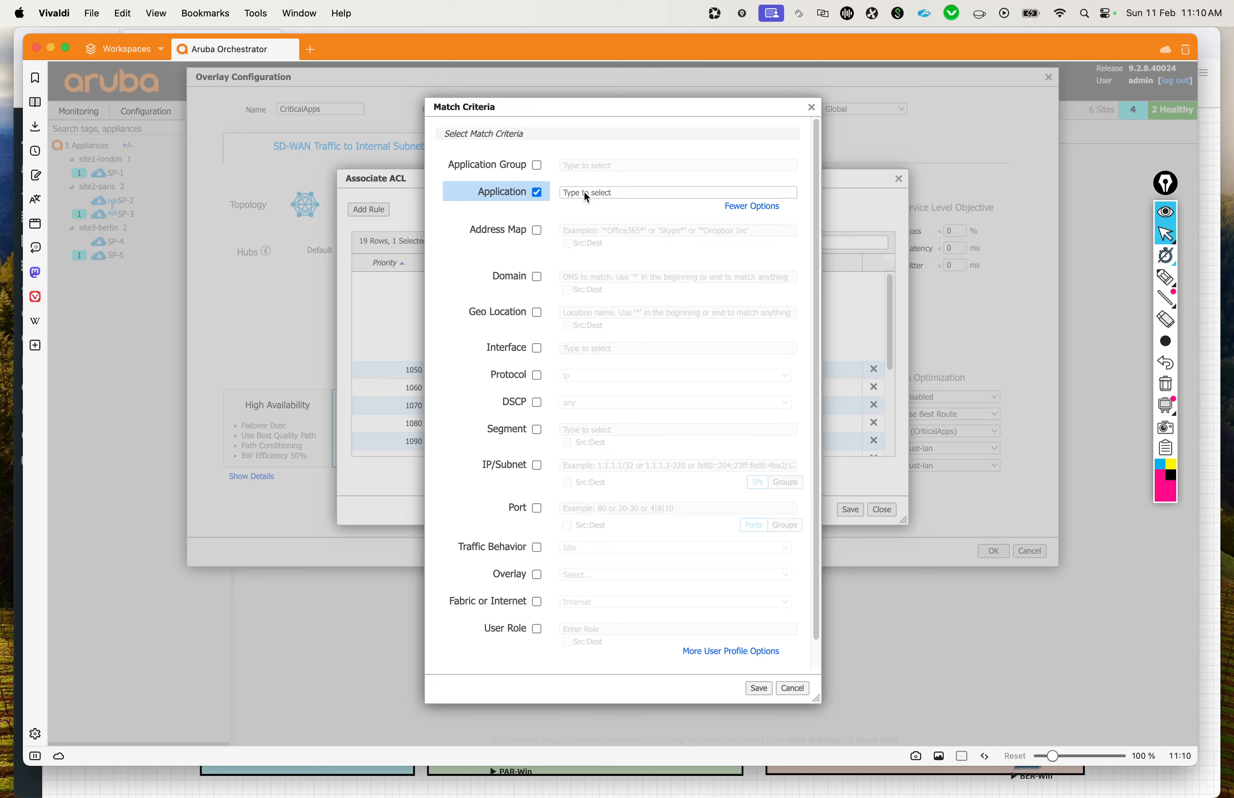
{"action": "left_click", "coordinate": [615, 193]}
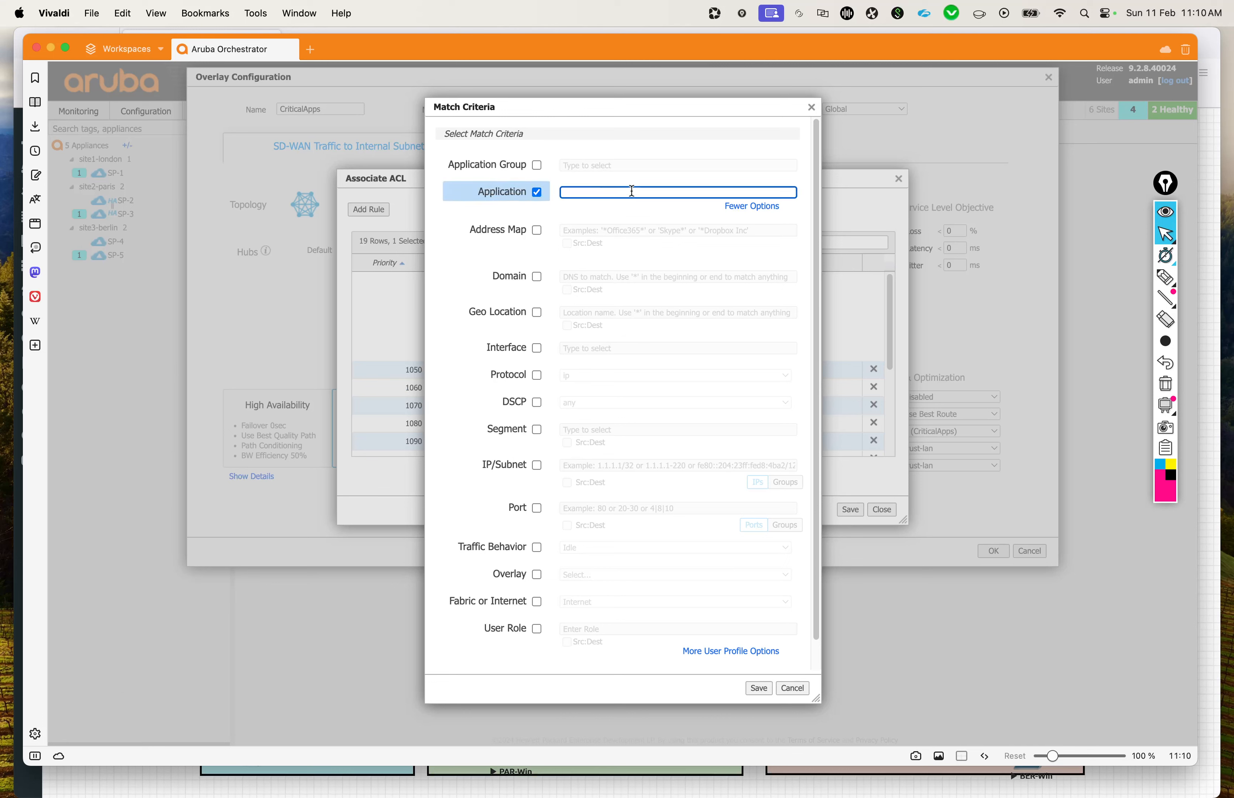
{"action": "type", "text": "t"}
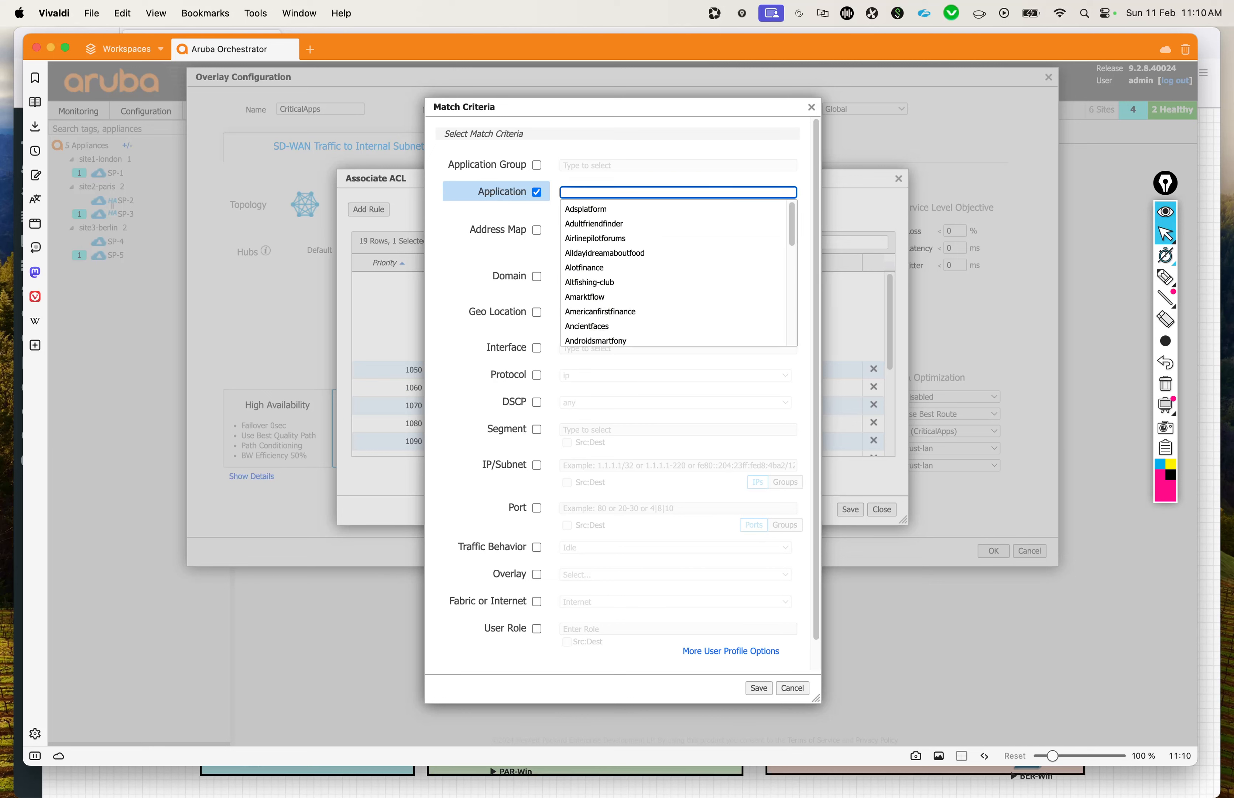
{"action": "left_click", "coordinate": [536, 192]}
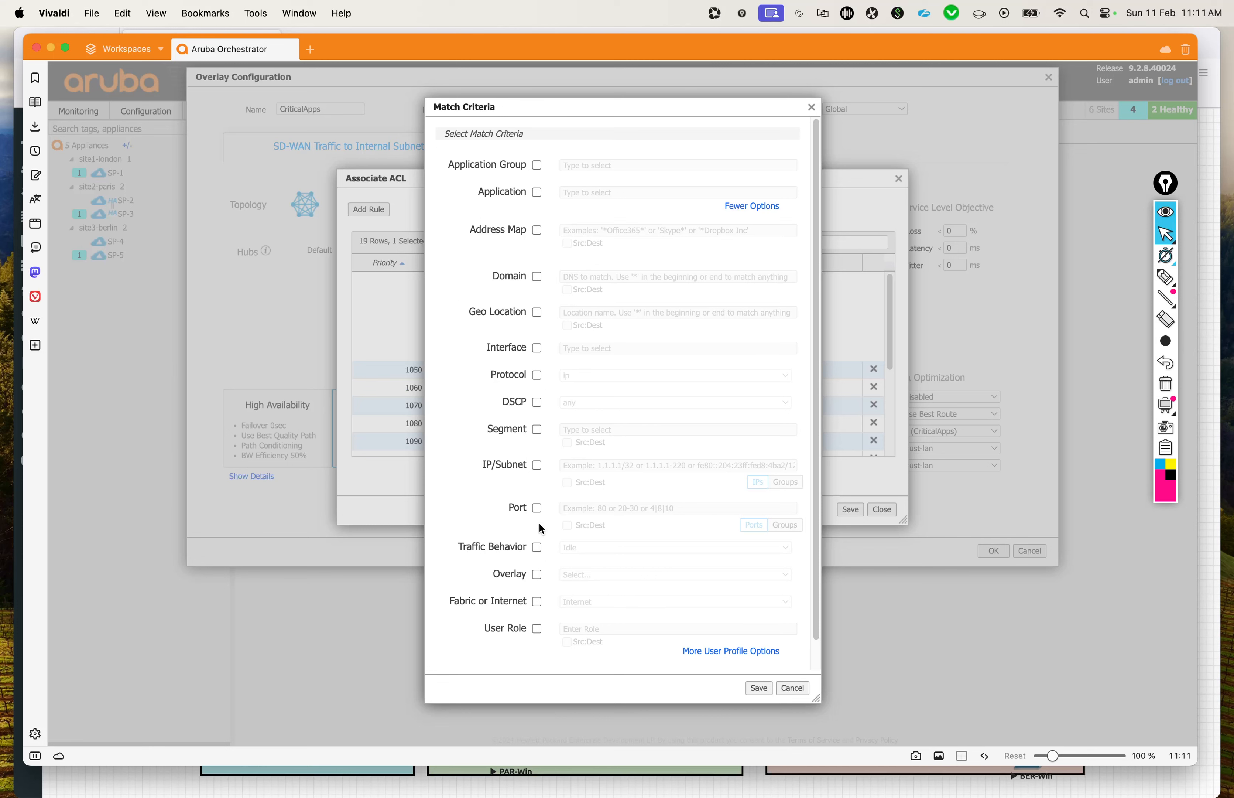
Step: Set the new rule to match port 445, save the match criteria, and save the overlay's ACL
{"action": "left_click", "coordinate": [535, 510]}
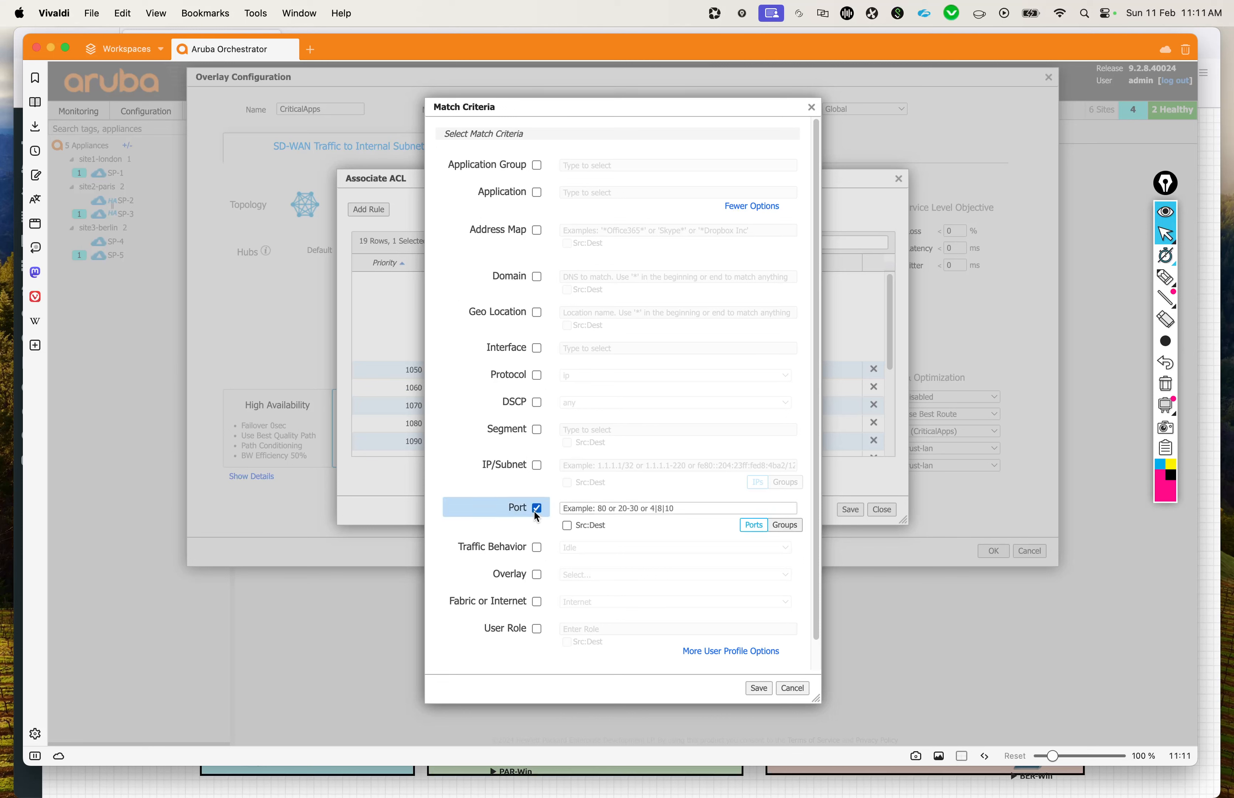
{"action": "left_click", "coordinate": [602, 507]}
{"action": "type", "text": "445"}
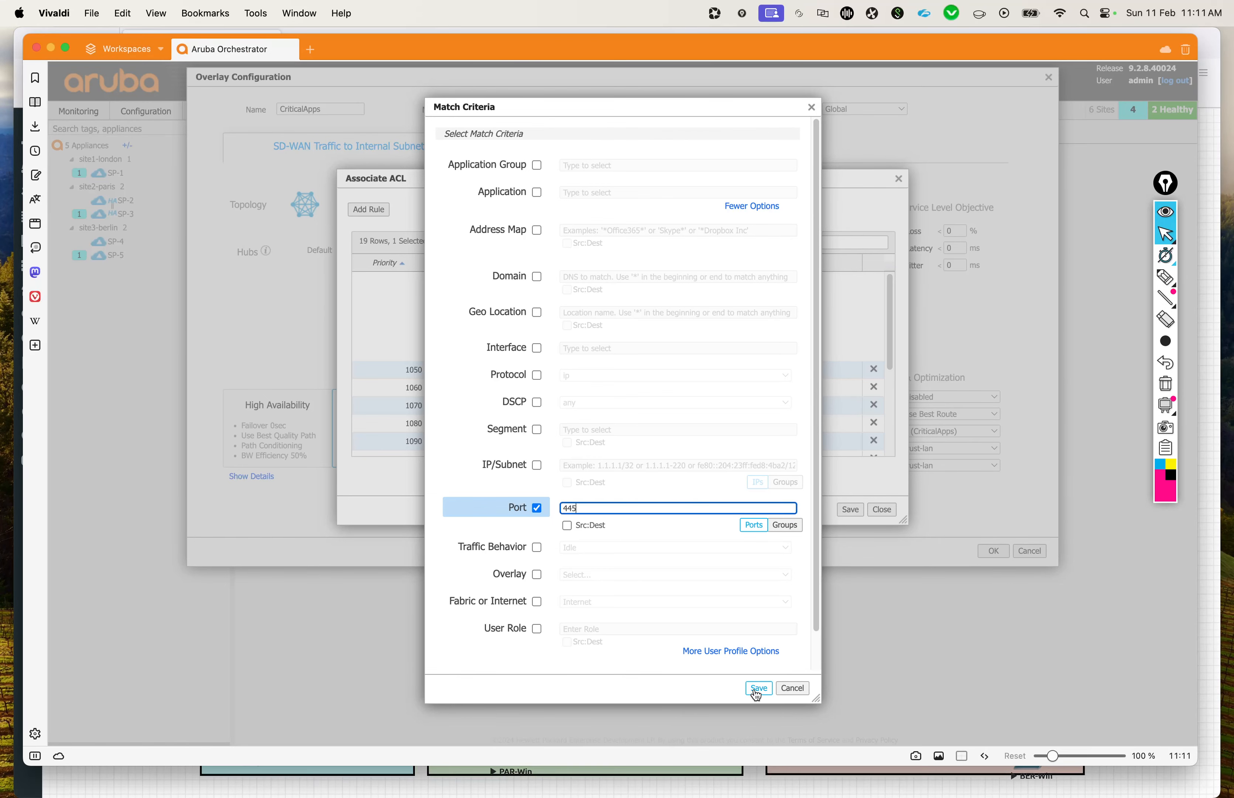
{"action": "left_click", "coordinate": [758, 688]}
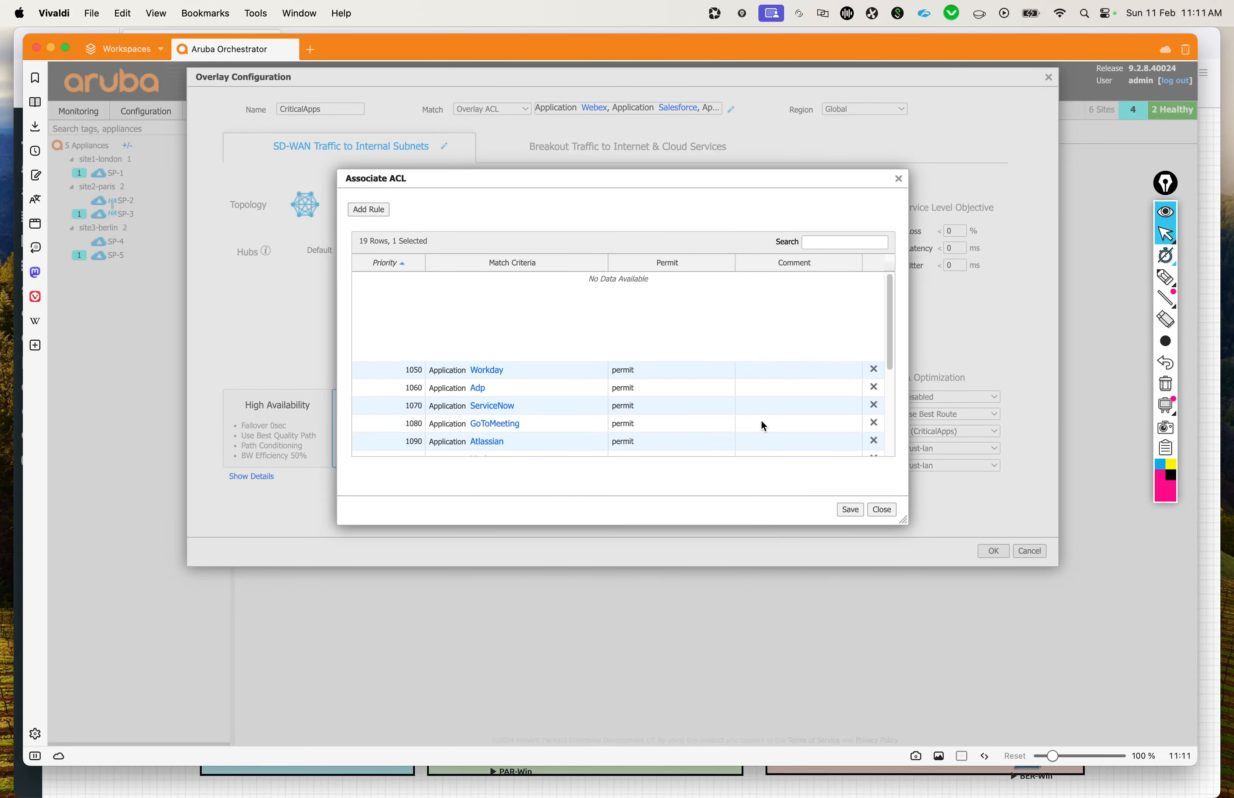
{"action": "scroll", "coordinate": [761, 419], "scroll_direction": "down", "scroll_amount": 5}
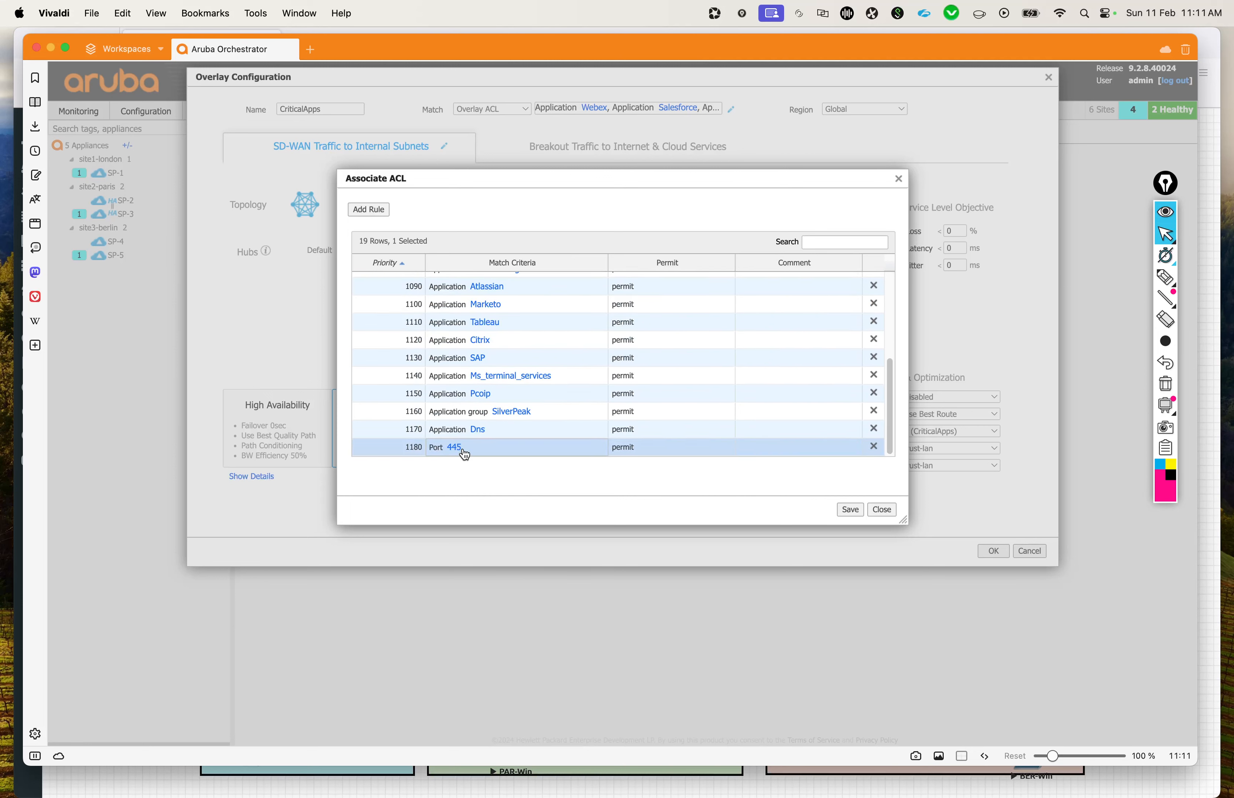
{"action": "left_click", "coordinate": [849, 513]}
{"action": "left_click", "coordinate": [850, 510]}
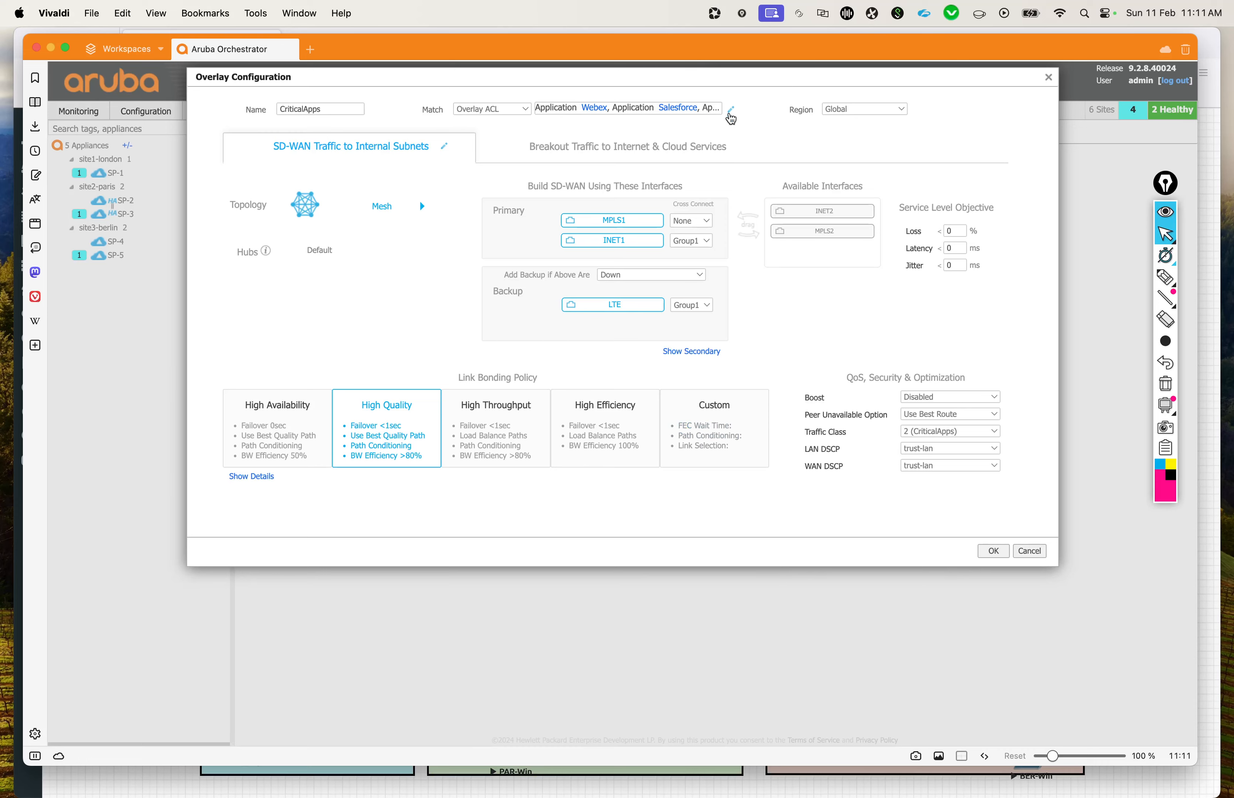
Step: Reopen the CriticalApps ACL to check the end of its rule list for the port 445 rule, and close it
{"action": "left_click", "coordinate": [732, 112]}
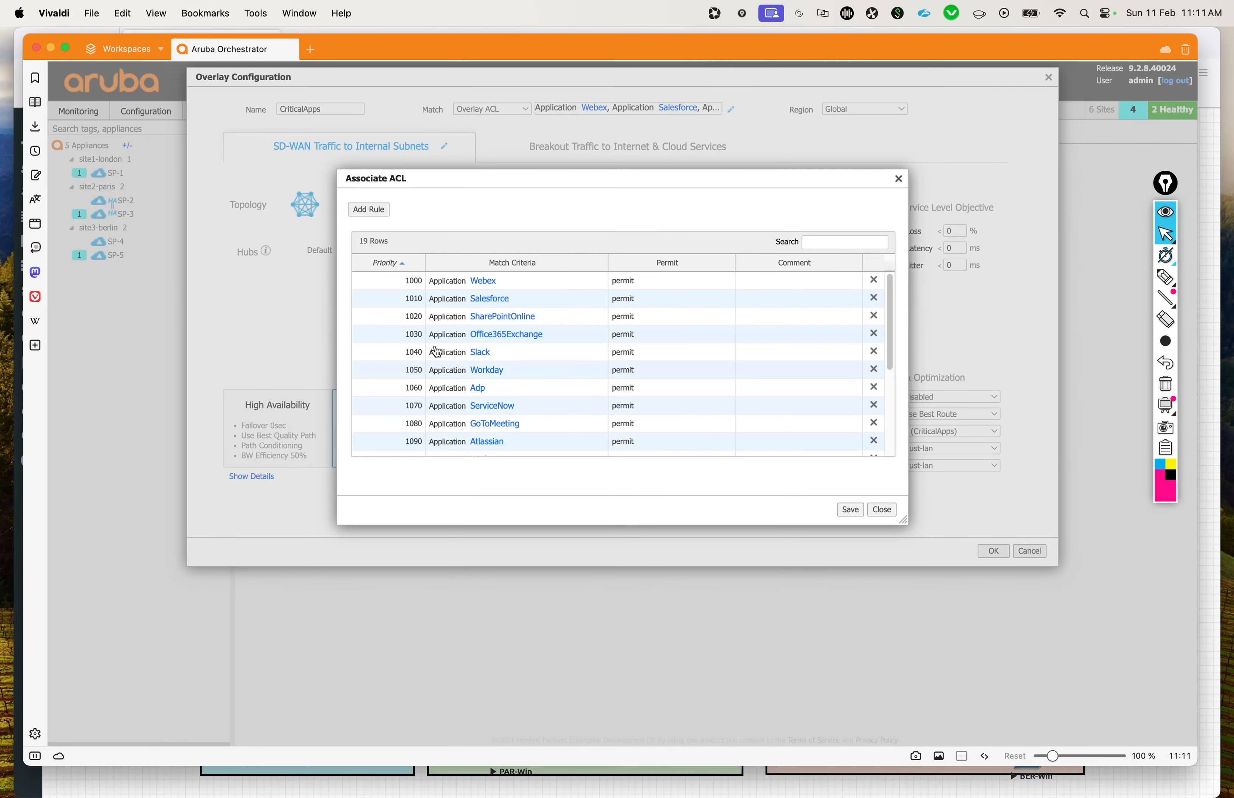
{"action": "scroll", "coordinate": [436, 352], "scroll_direction": "down", "scroll_amount": 5}
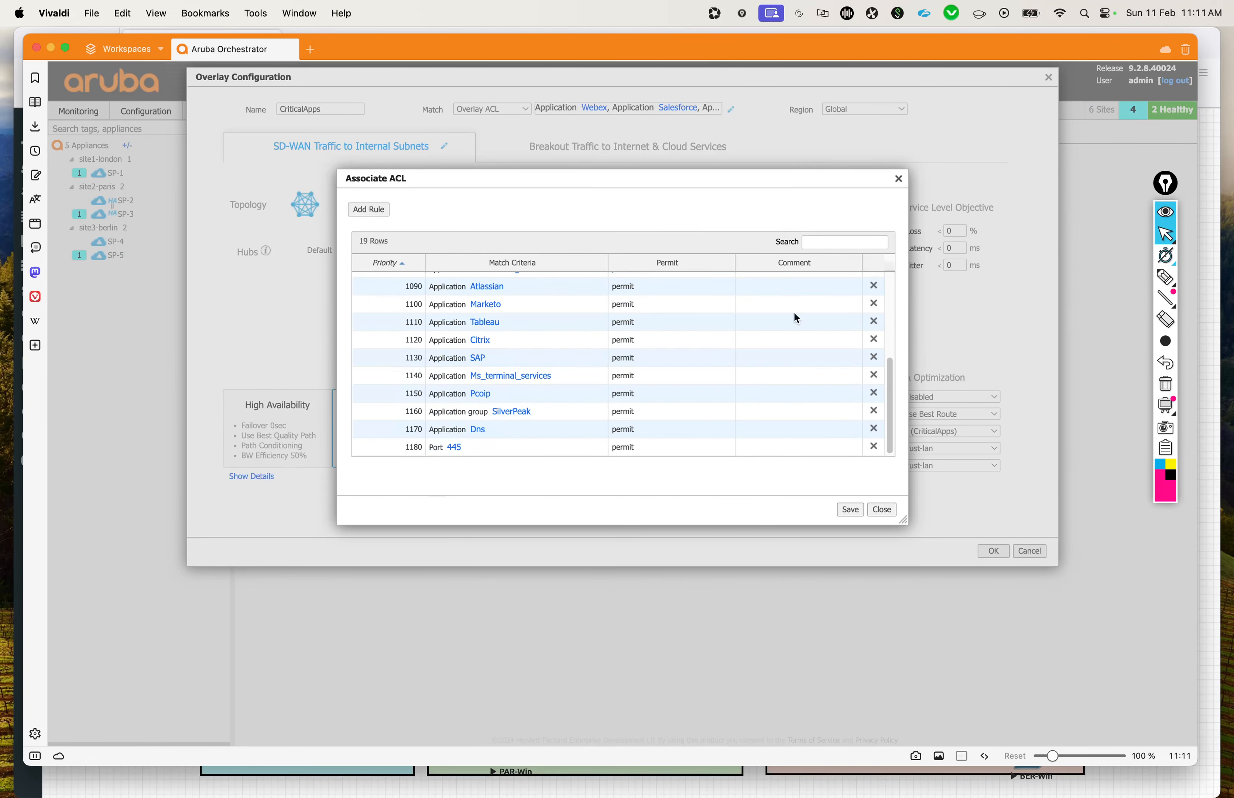
{"action": "left_click", "coordinate": [898, 181]}
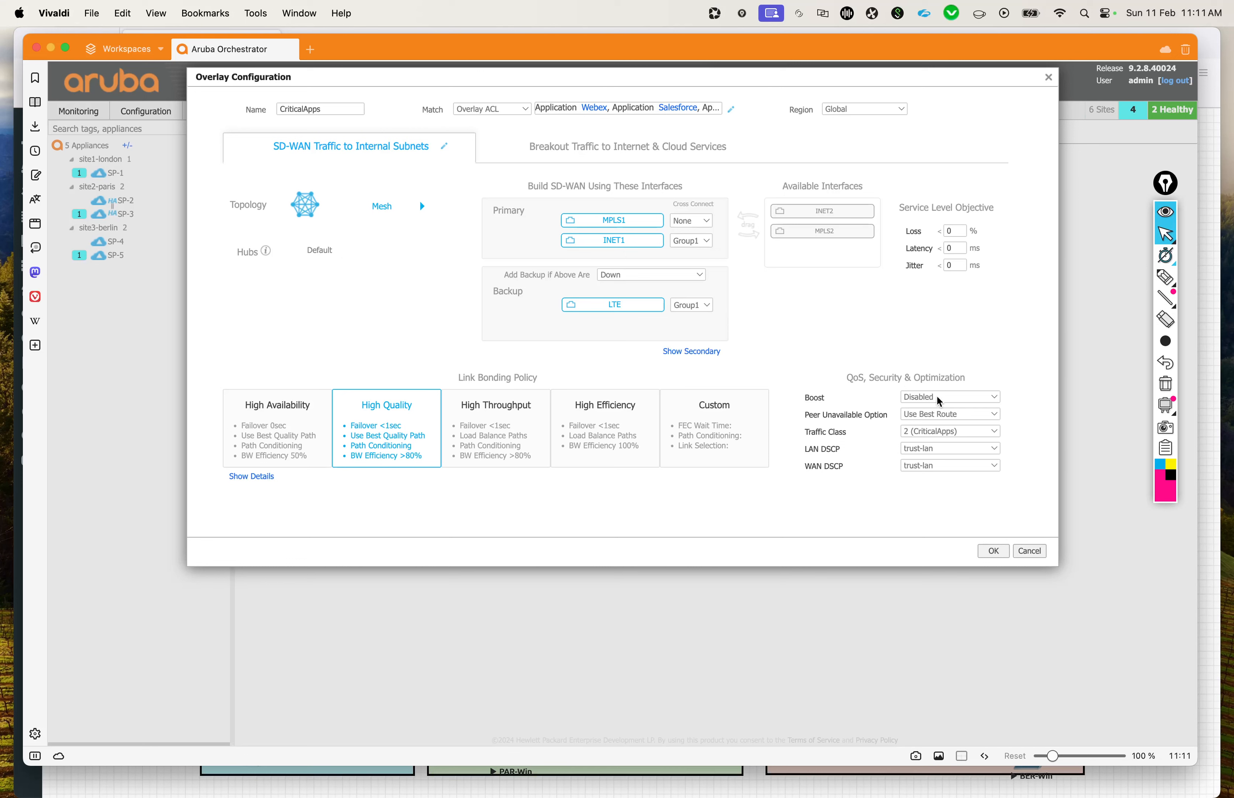
Step: Set Boost to Enabled for the CriticalApps overlay
{"action": "left_click", "coordinate": [980, 398]}
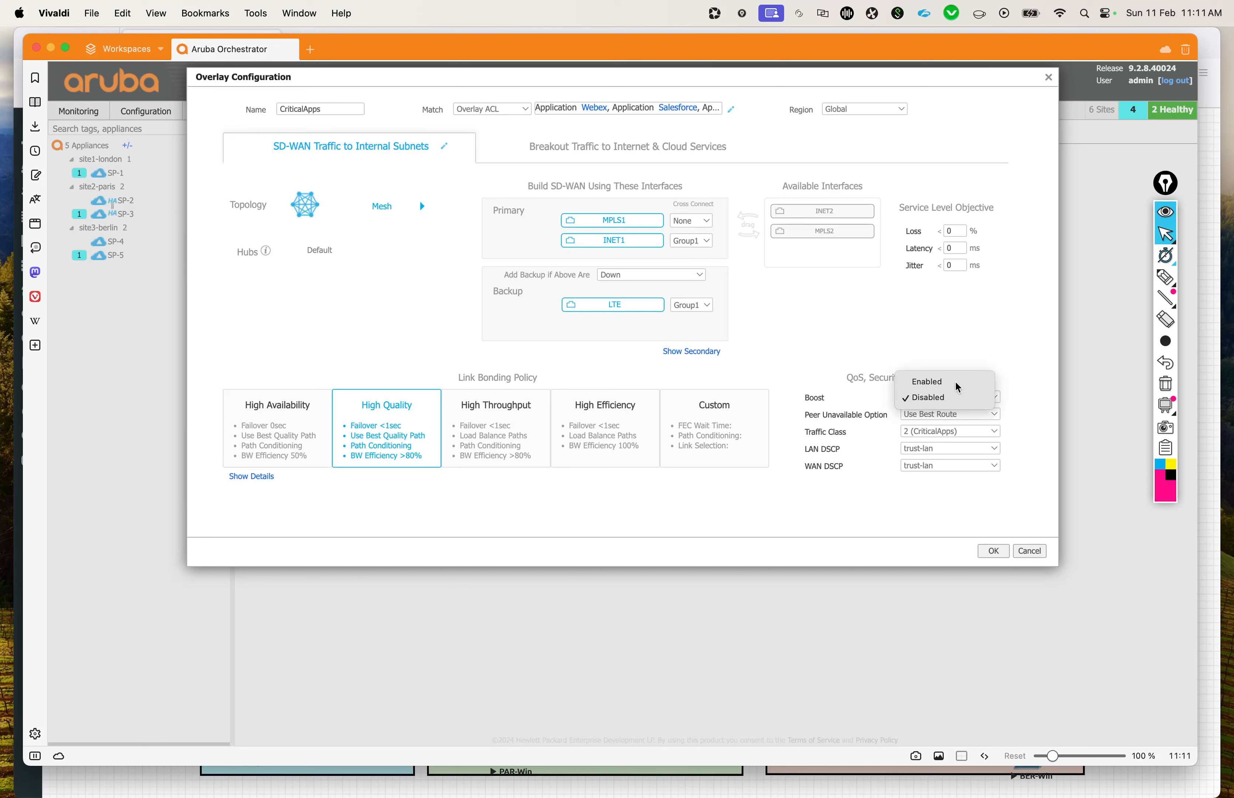
{"action": "left_click", "coordinate": [979, 381]}
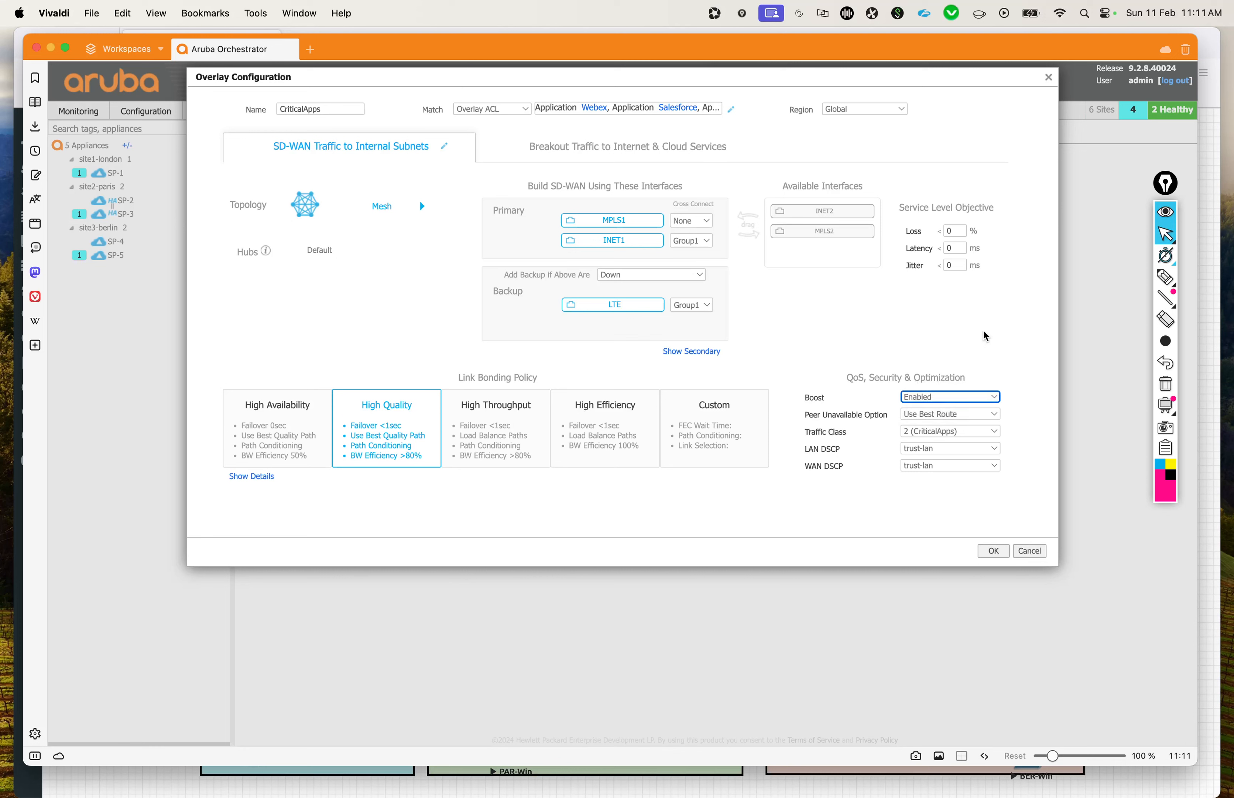
Step: Set the CriticalApps overlay to add backup links when the primary interfaces are Not Meeting Service Levels
{"action": "left_click", "coordinate": [957, 320]}
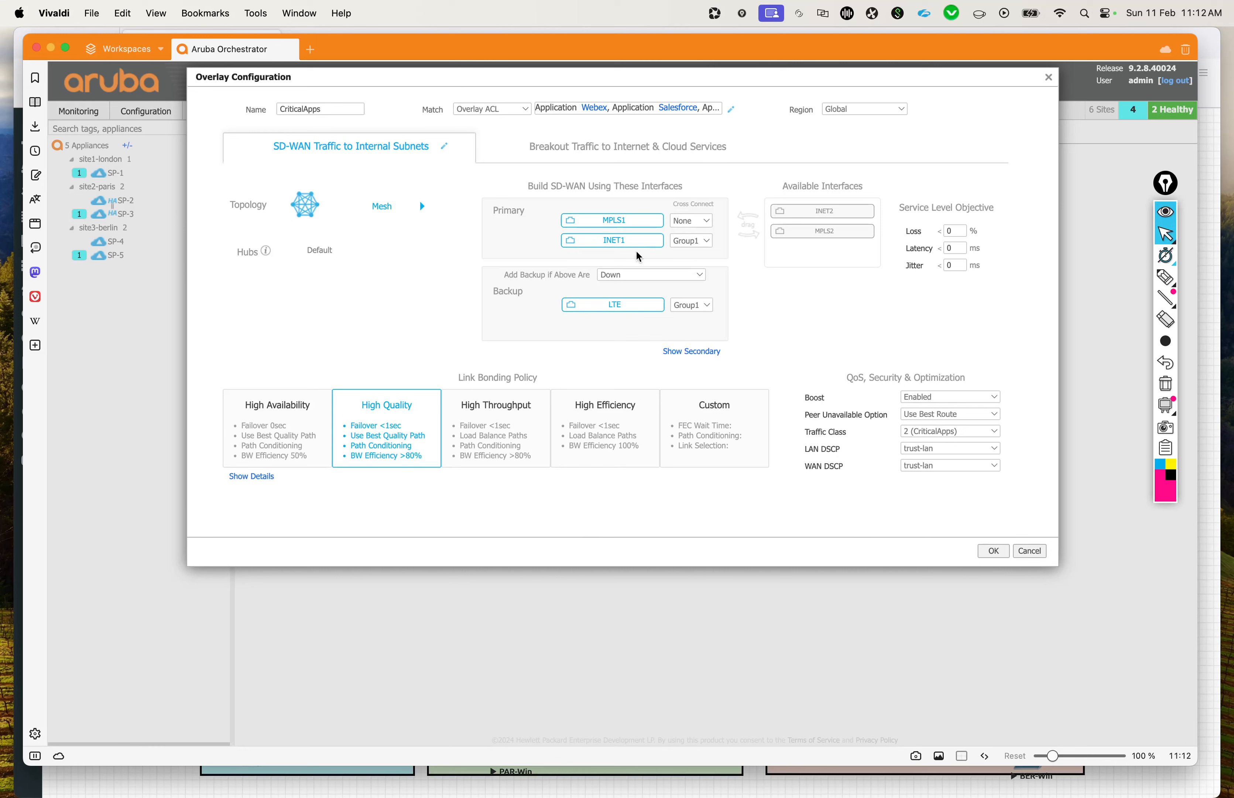
{"action": "left_click", "coordinate": [637, 276]}
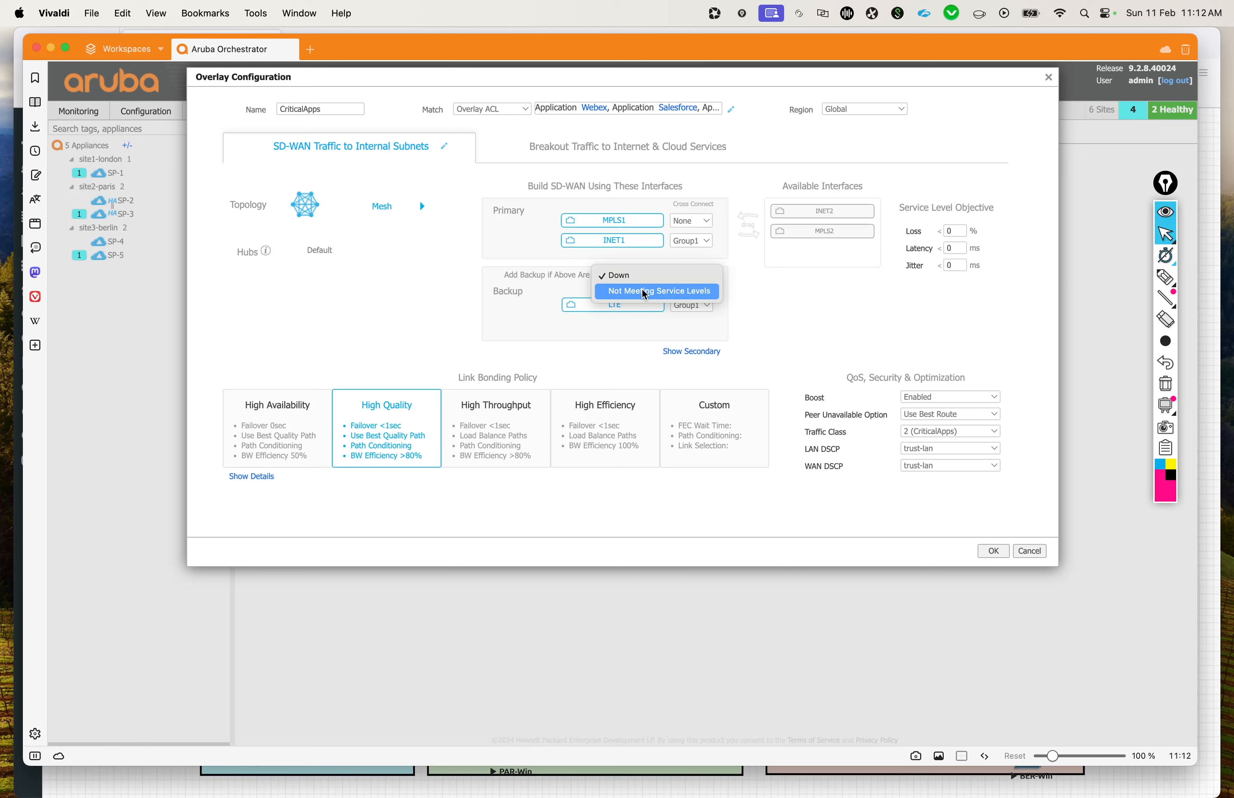
{"action": "left_click", "coordinate": [645, 292]}
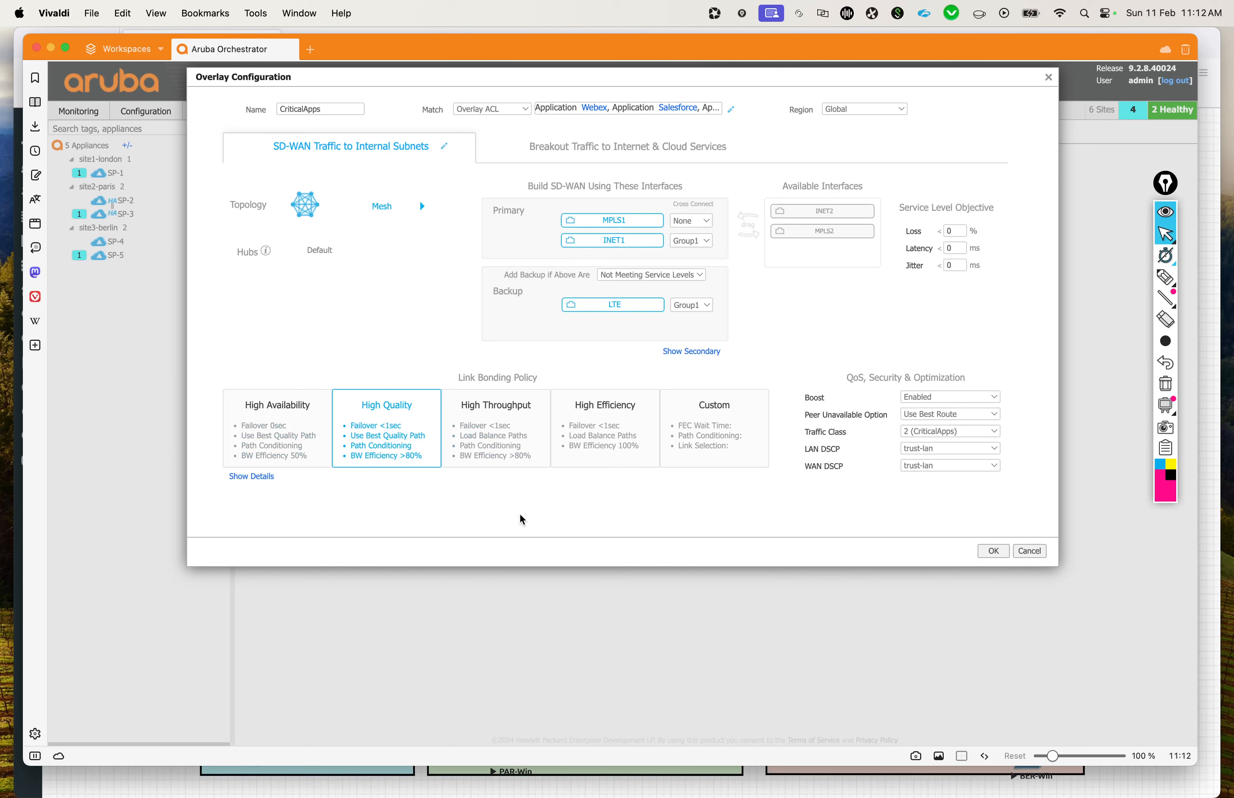
Step: Remove INET2 from the primary local breakout interfaces of CriticalApps and confirm the overlay configuration
{"action": "left_click", "coordinate": [634, 149]}
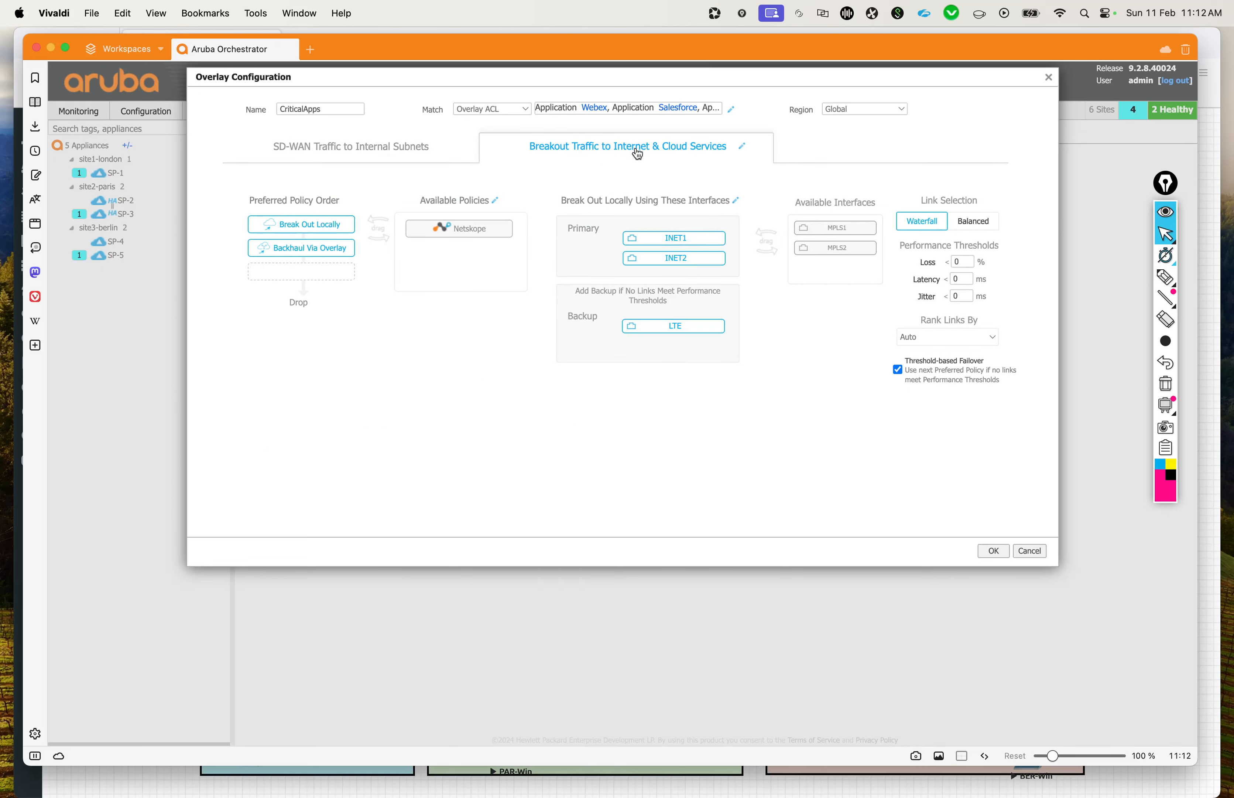
{"action": "left_click_drag", "start_coordinate": [680, 258], "coordinate": [866, 277]}
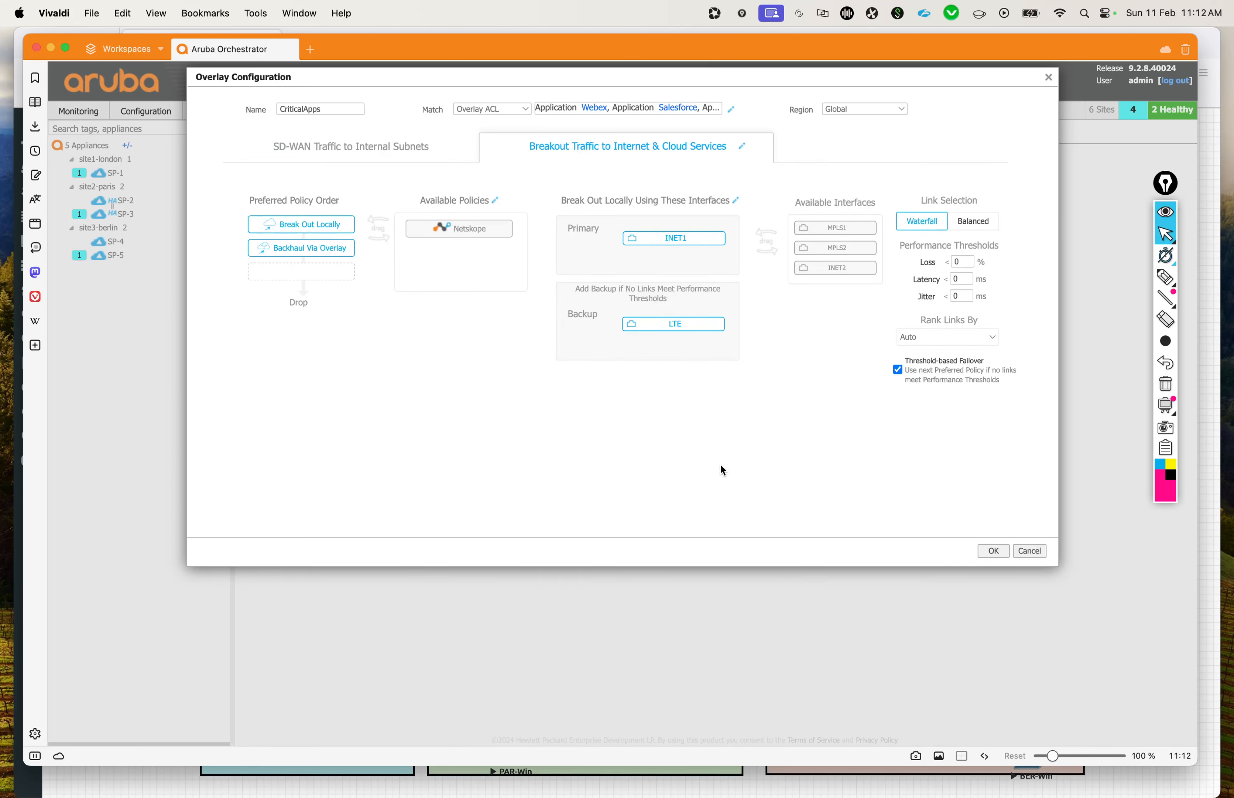
{"action": "left_click", "coordinate": [993, 551]}
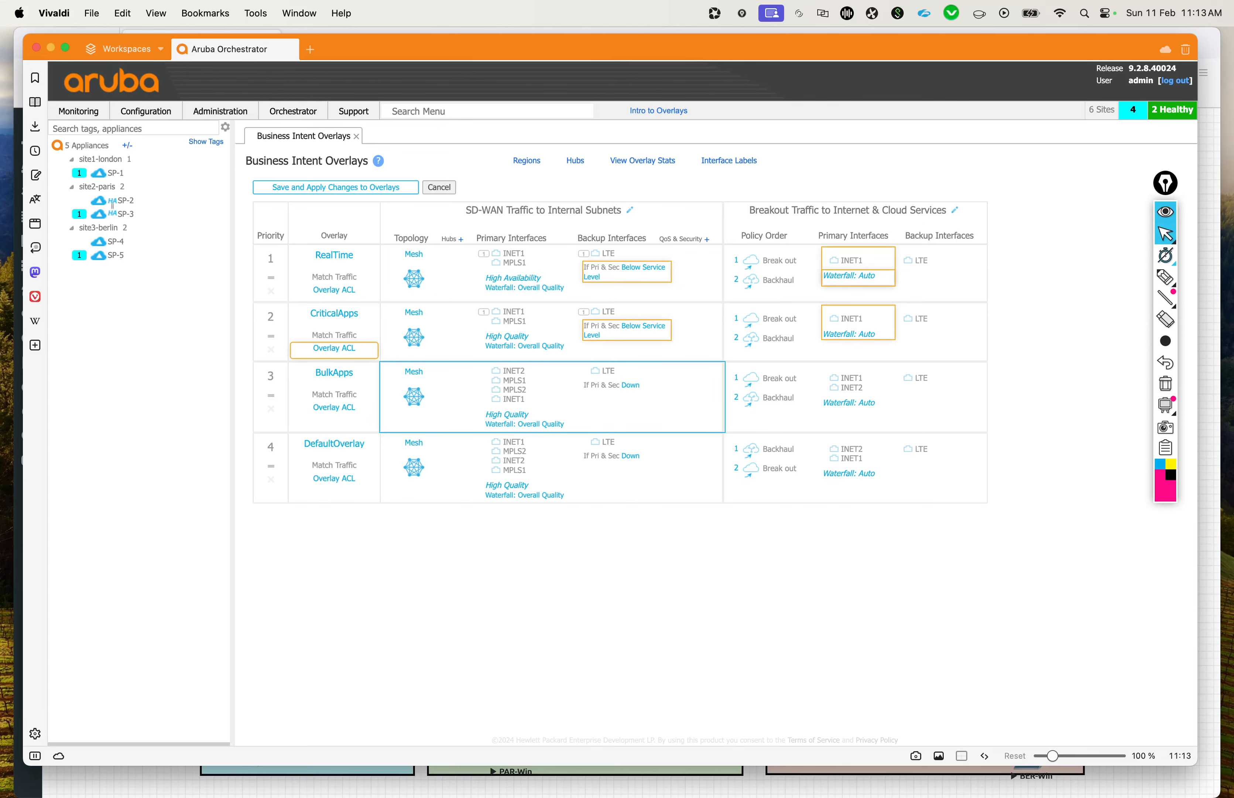
{"action": "left_click", "coordinate": [552, 397]}
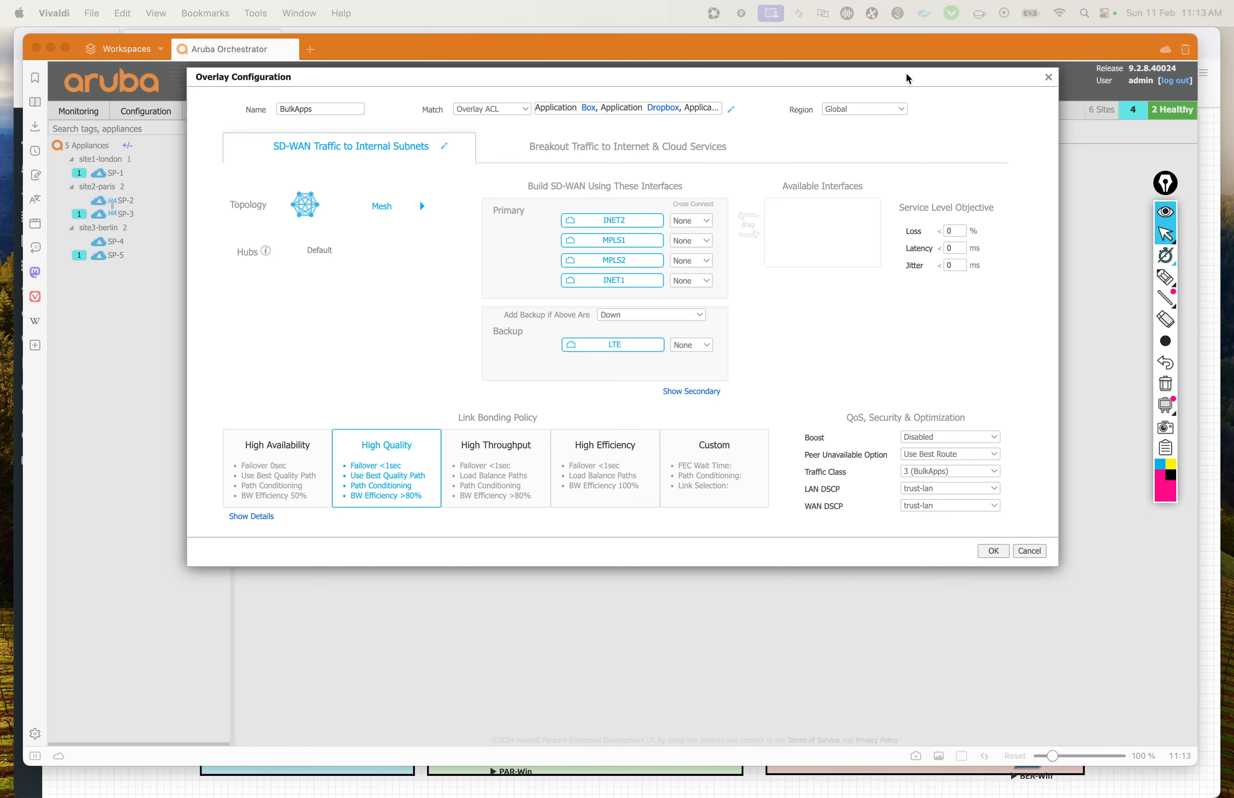
{"action": "left_click", "coordinate": [957, 82]}
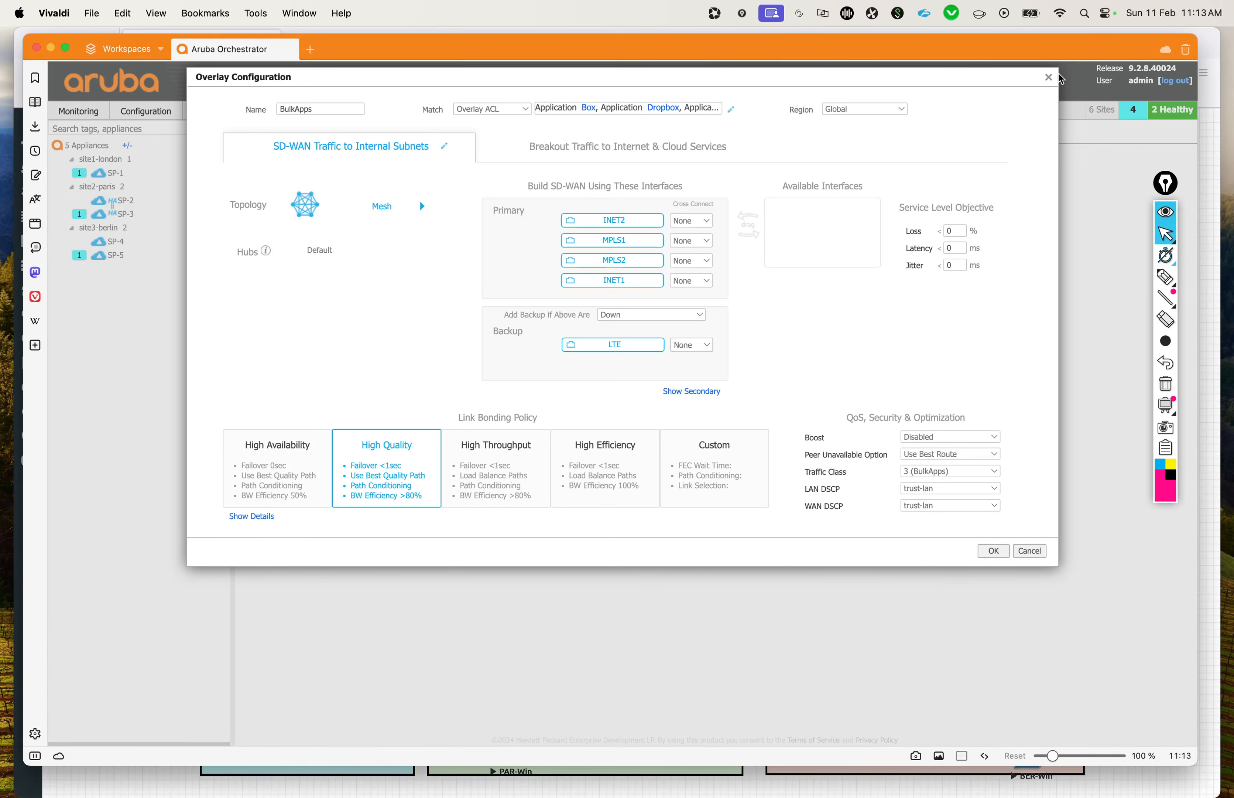
{"action": "left_click", "coordinate": [1048, 76]}
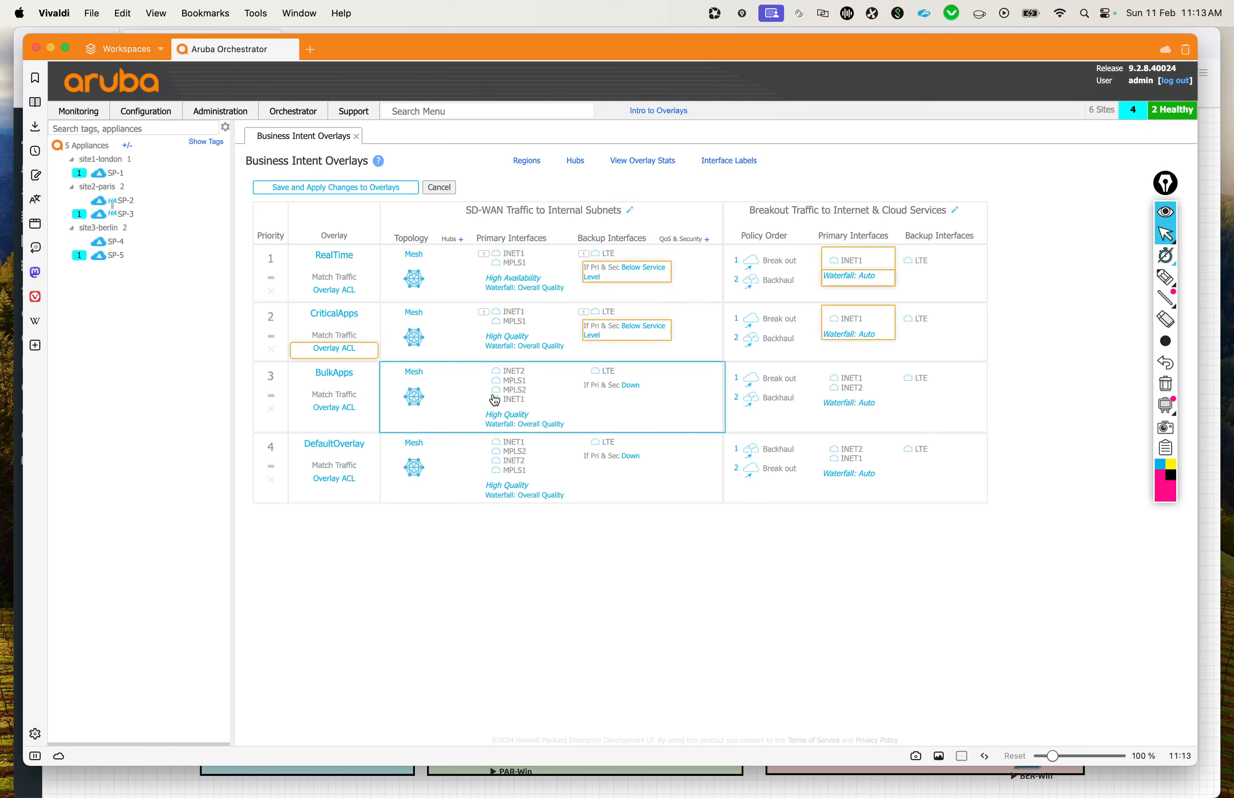
Step: Reopen the CriticalApps overlay and set its service level objective to 2% loss and 100 ms latency
{"action": "left_click", "coordinate": [702, 341]}
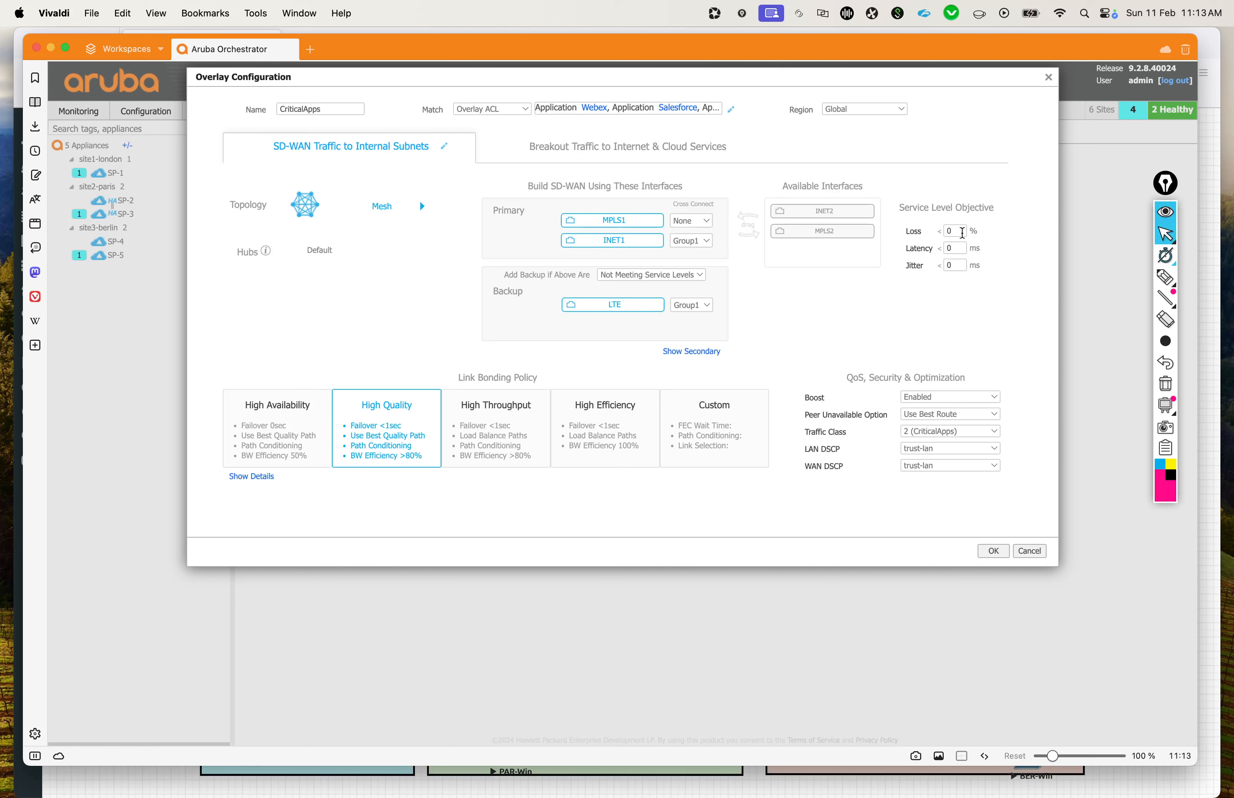
{"action": "double_click", "coordinate": [950, 231]}
{"action": "type", "text": "2"}
{"action": "double_click", "coordinate": [961, 248]}
{"action": "type", "text": "100"}
{"action": "left_click", "coordinate": [922, 511]}
Step: Set the Peer Unavailable Option of CriticalApps to Use MPLS1
{"action": "left_click", "coordinate": [949, 414]}
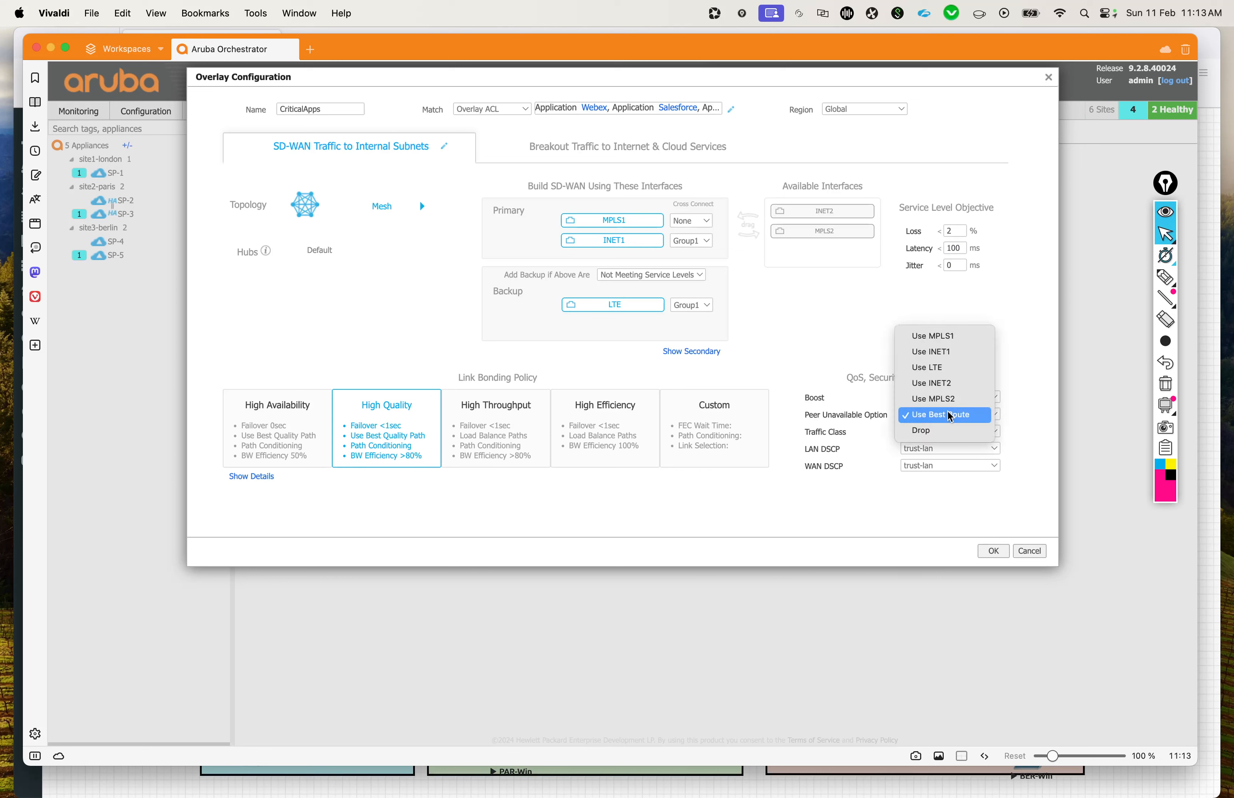
{"action": "left_click", "coordinate": [952, 336]}
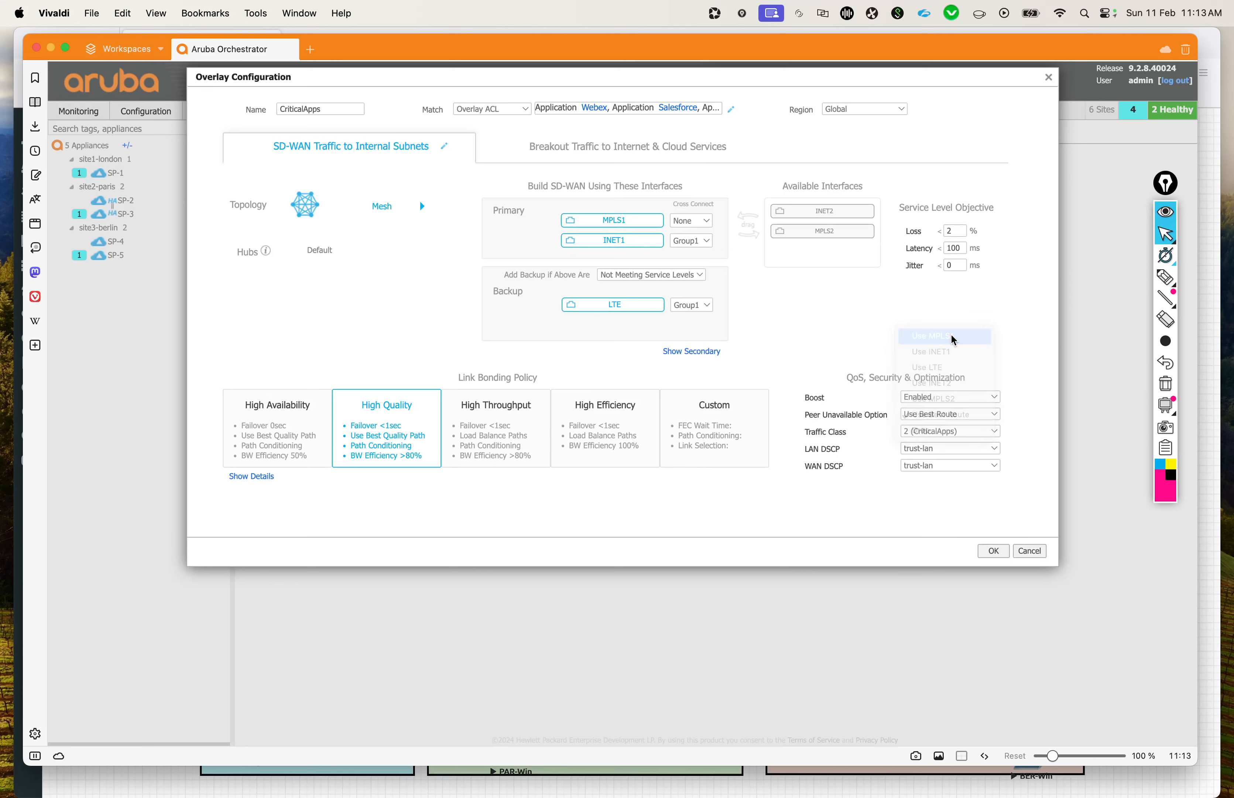
{"action": "left_click", "coordinate": [888, 520]}
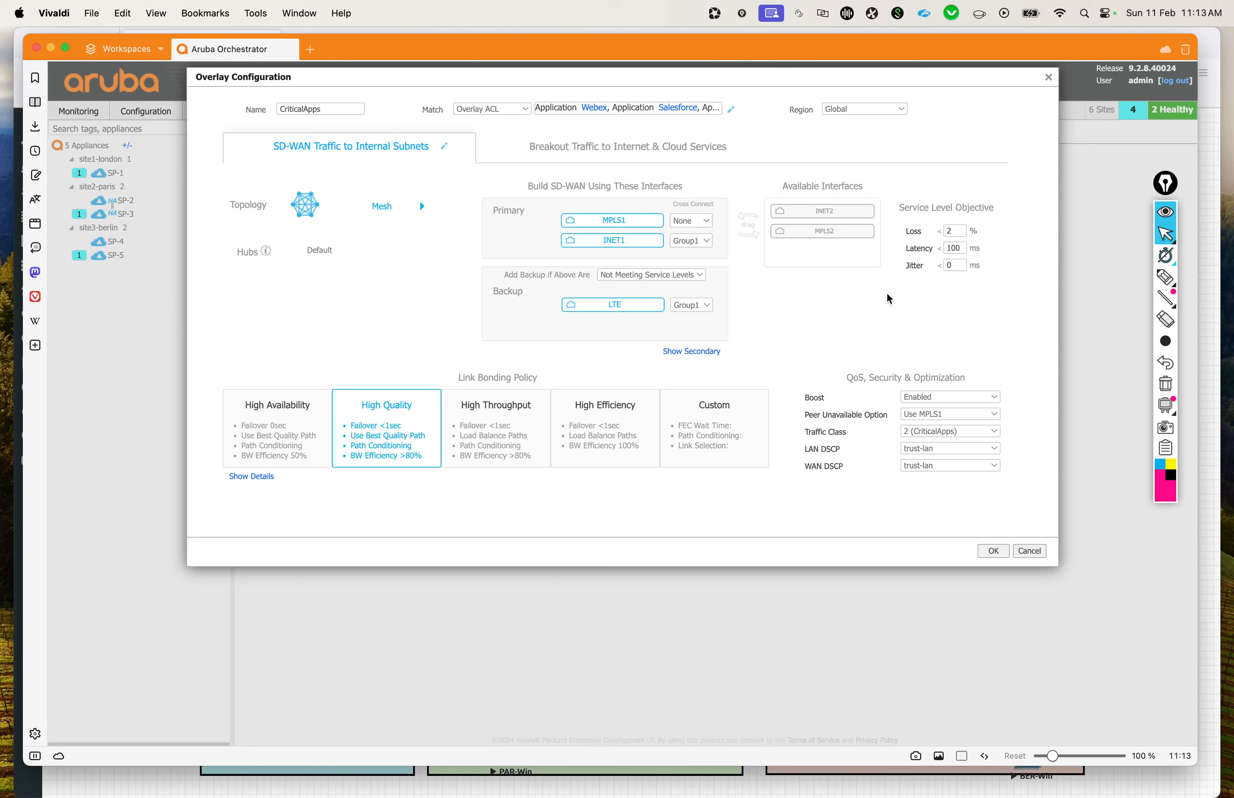
Step: Set the CriticalApps breakout performance thresholds to 2% loss and 100 ms latency, and confirm the overlay configuration
{"action": "left_click", "coordinate": [649, 147]}
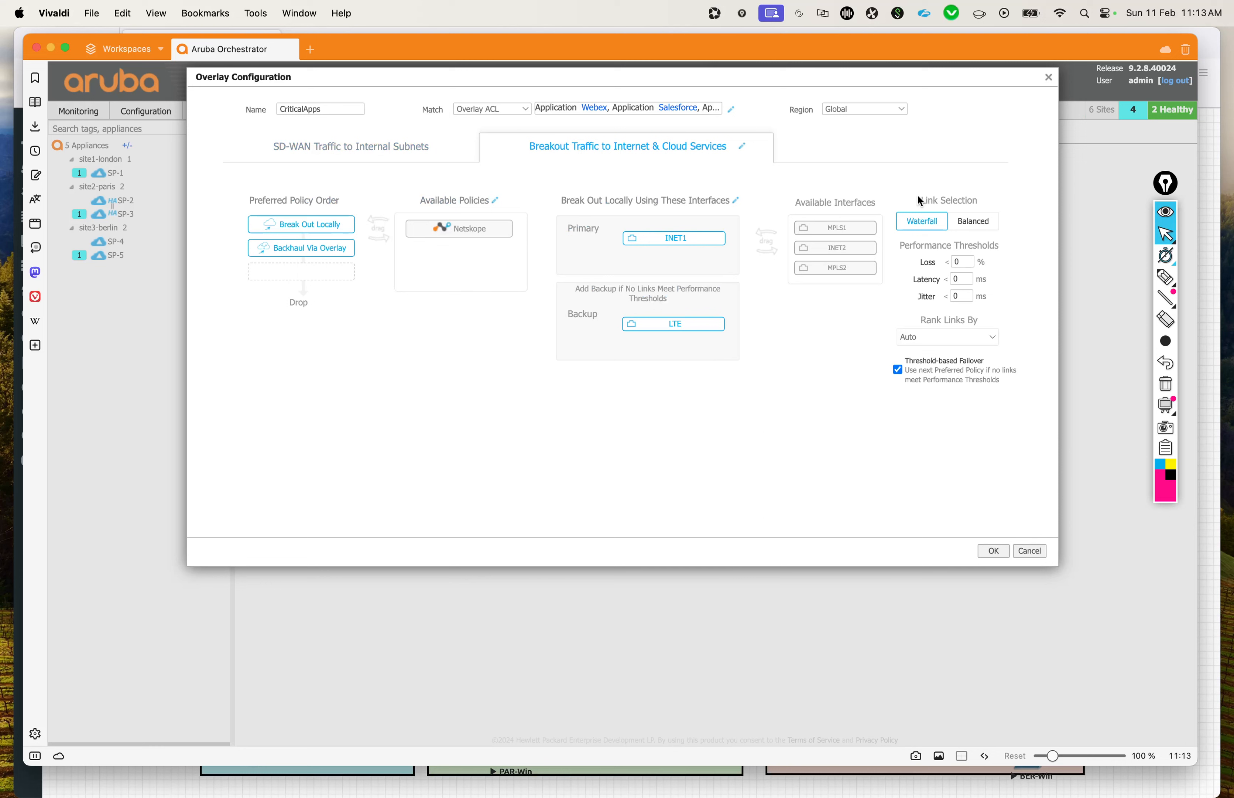
{"action": "double_click", "coordinate": [973, 265]}
{"action": "type", "text": "2"}
{"action": "double_click", "coordinate": [962, 280]}
{"action": "type", "text": "100"}
{"action": "left_click", "coordinate": [994, 552]}
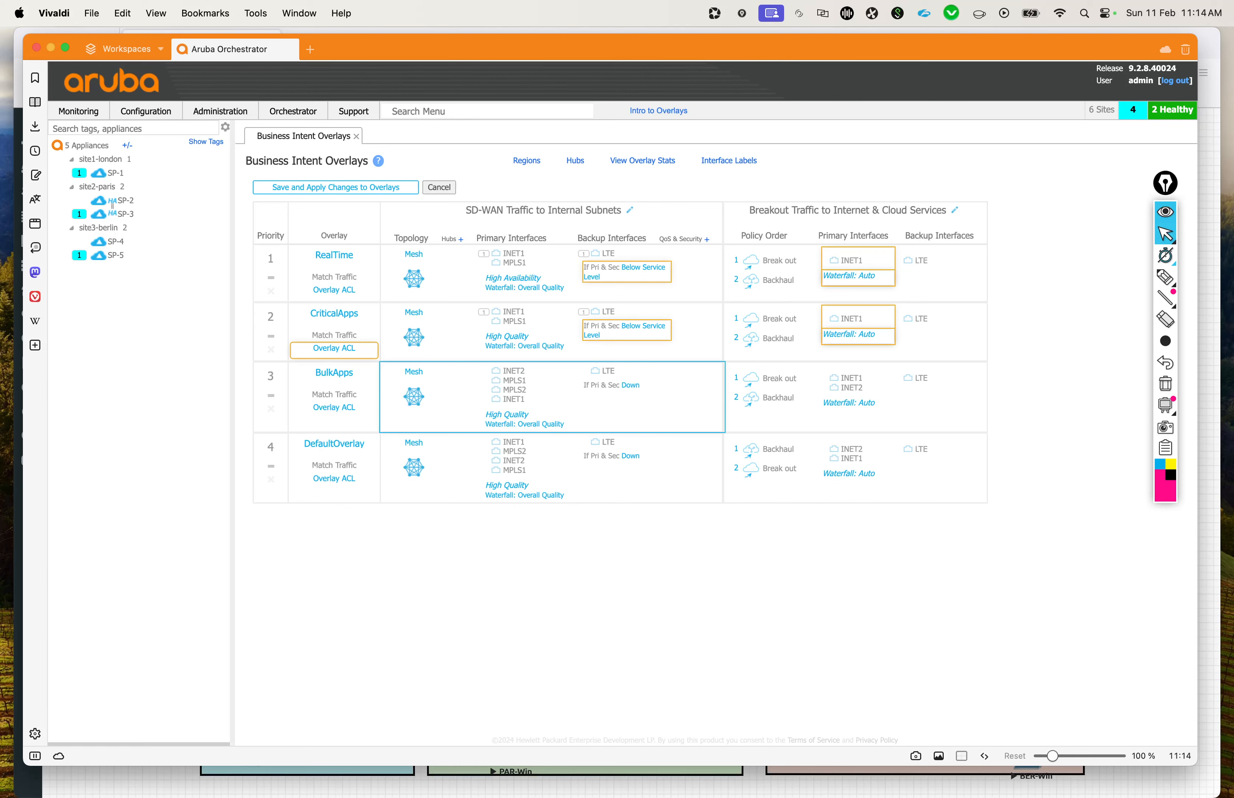
Step: Remove MPLS2 and INET2 from the BulkApps primary interfaces and set backup to be added when Not Meeting Service Levels
{"action": "left_click", "coordinate": [565, 252]}
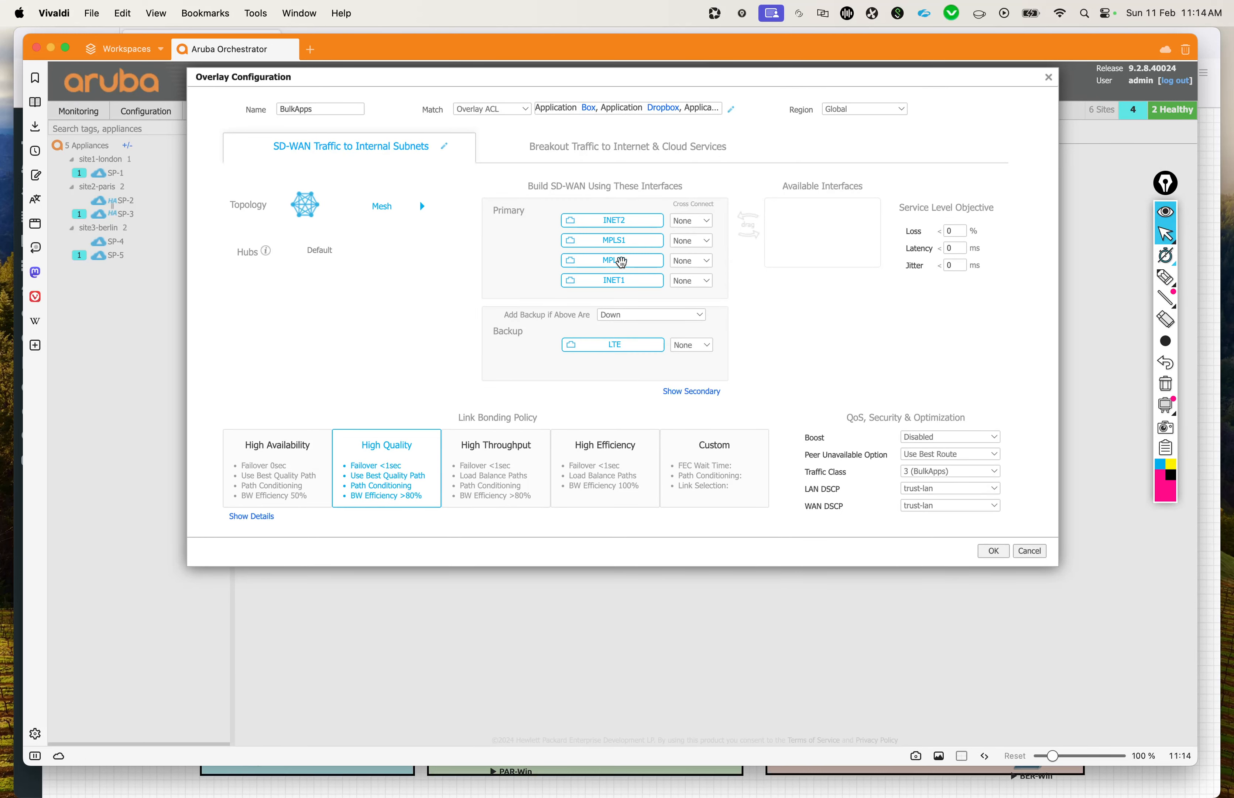
{"action": "left_click_drag", "start_coordinate": [619, 261], "coordinate": [820, 242]}
{"action": "left_click_drag", "start_coordinate": [617, 221], "coordinate": [802, 252]}
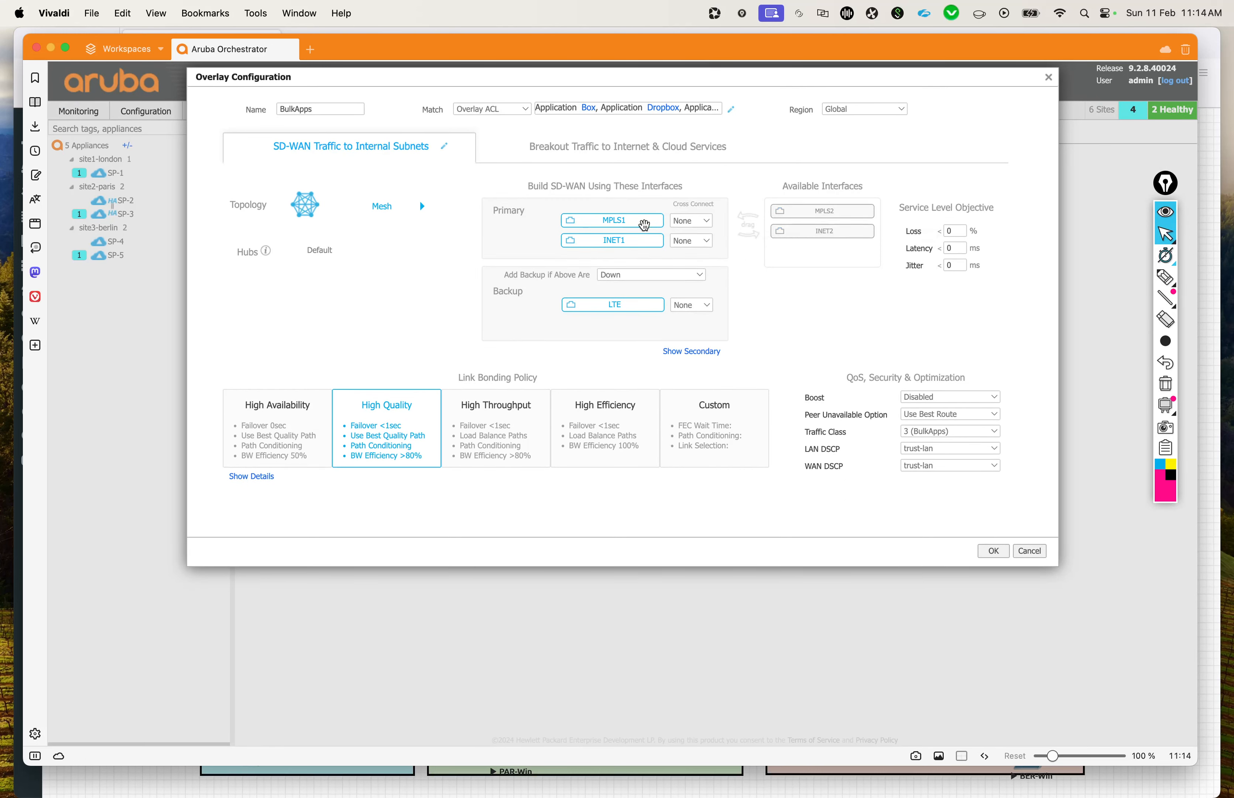
{"action": "left_click", "coordinate": [628, 275]}
Step: Set the BulkApps service level objective to 2% loss and 100 ms latency, and its Peer Unavailable Option to Use MPLS1
{"action": "left_click", "coordinate": [909, 234]}
{"action": "type", "text": "2"}
{"action": "left_click", "coordinate": [952, 248]}
{"action": "type", "text": "100"}
{"action": "left_click", "coordinate": [956, 414]}
{"action": "left_click", "coordinate": [934, 336]}
Step: Set the BulkApps breakout thresholds to 2% loss and 100 ms latency, and remove INET2 from the primary breakout interfaces
{"action": "left_click", "coordinate": [625, 151]}
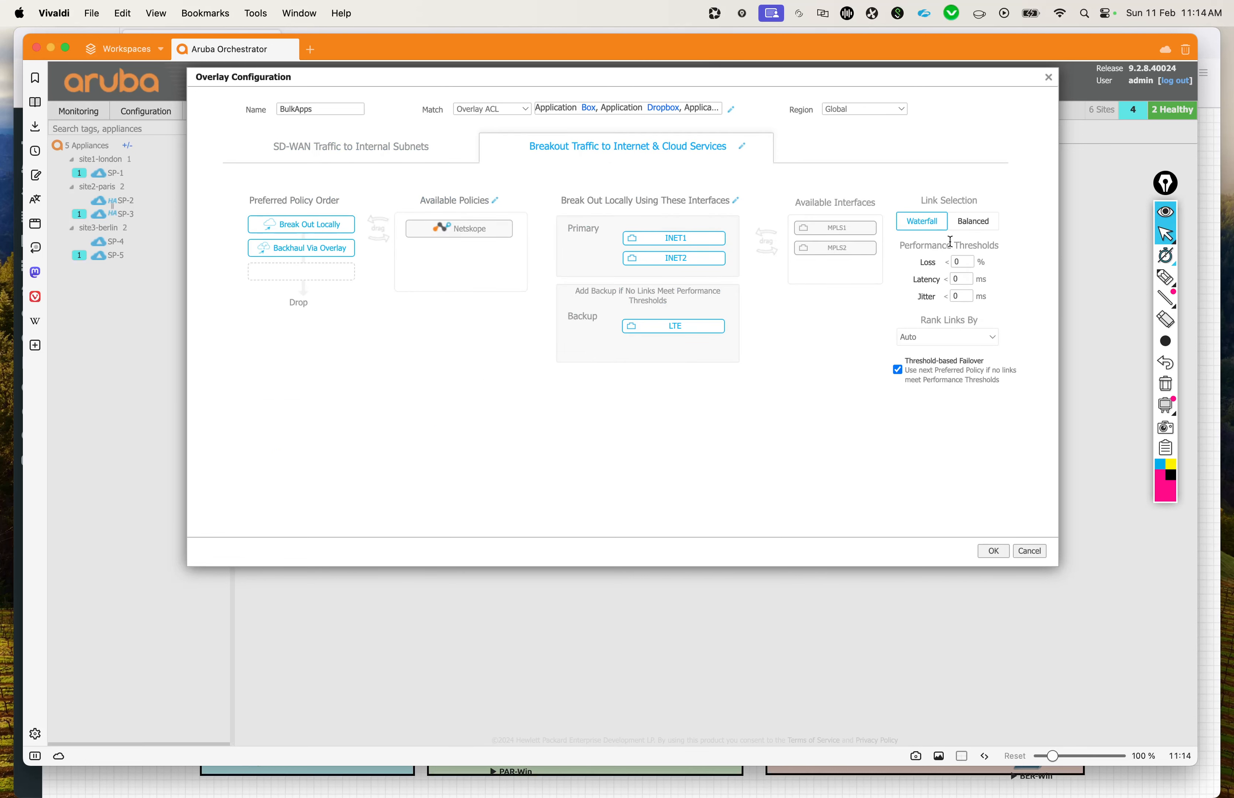
{"action": "double_click", "coordinate": [968, 262]}
{"action": "type", "text": "2"}
{"action": "key", "text": "Tab"}
{"action": "type", "text": "100"}
{"action": "left_click", "coordinate": [923, 436]}
{"action": "left_click_drag", "start_coordinate": [698, 257], "coordinate": [830, 268]}
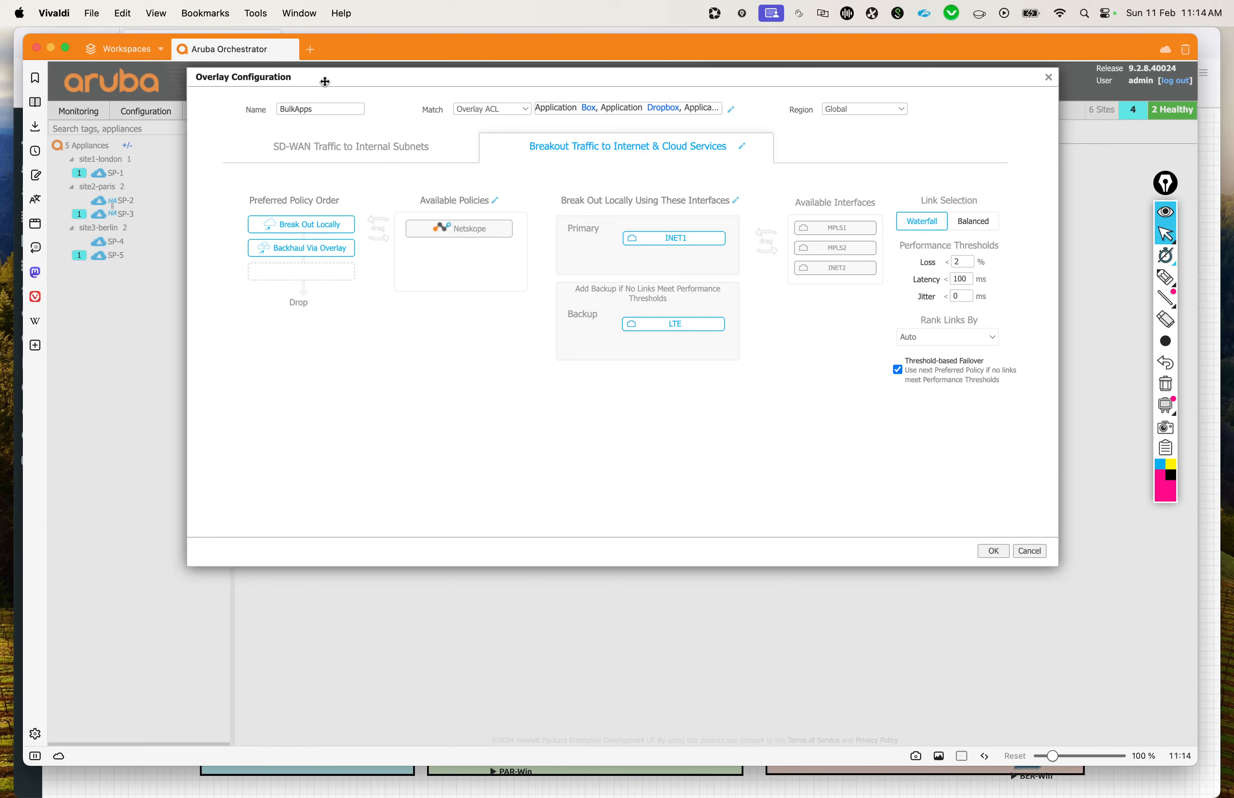
Step: Change the BulkApps topology to Hub & Spoke, recheck its breakout settings, and confirm the overlay configuration
{"action": "left_click", "coordinate": [381, 147]}
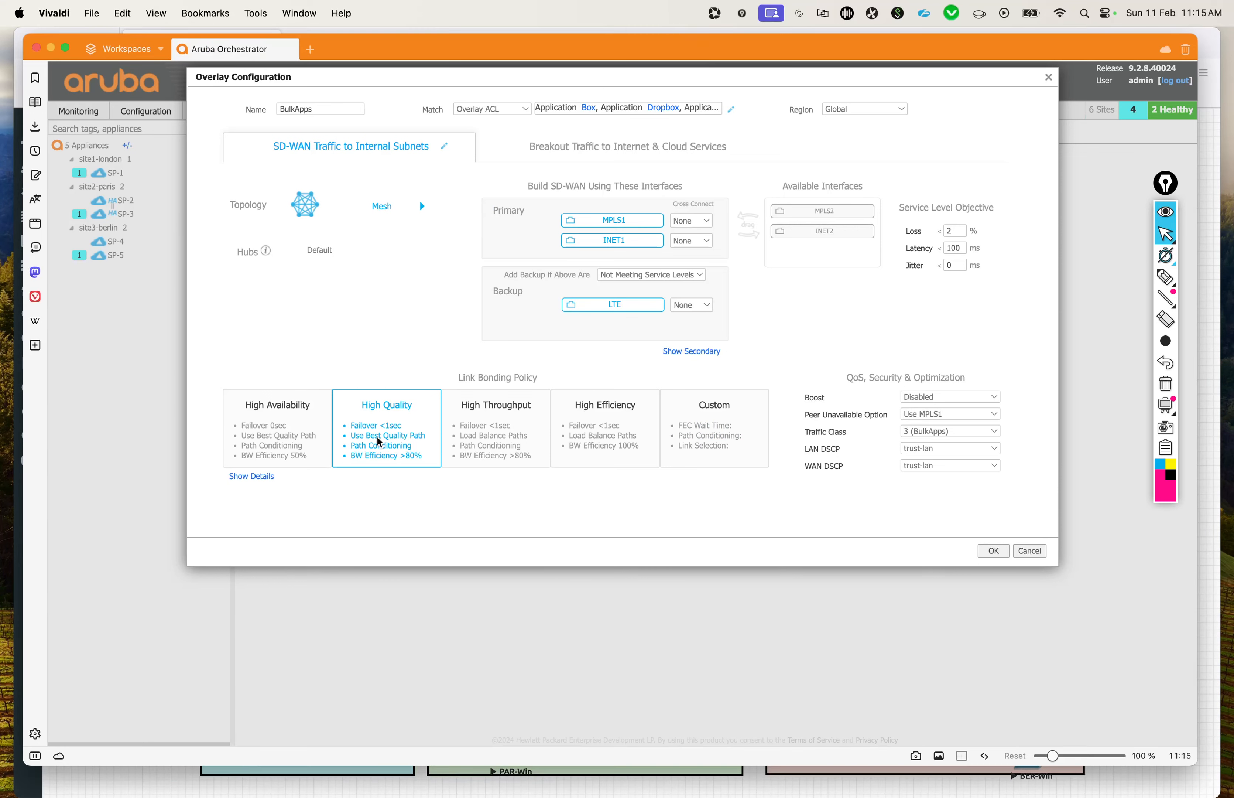
{"action": "left_click", "coordinate": [400, 209]}
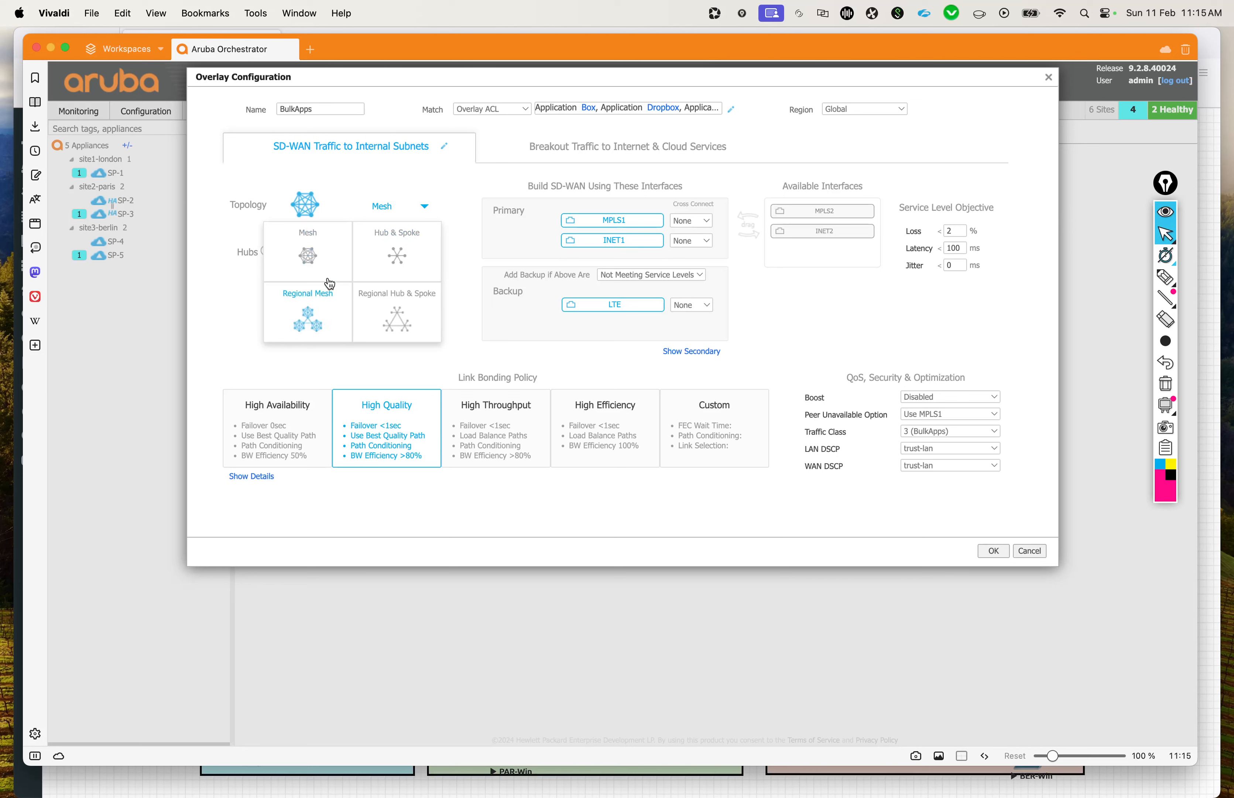
{"action": "left_click", "coordinate": [398, 261]}
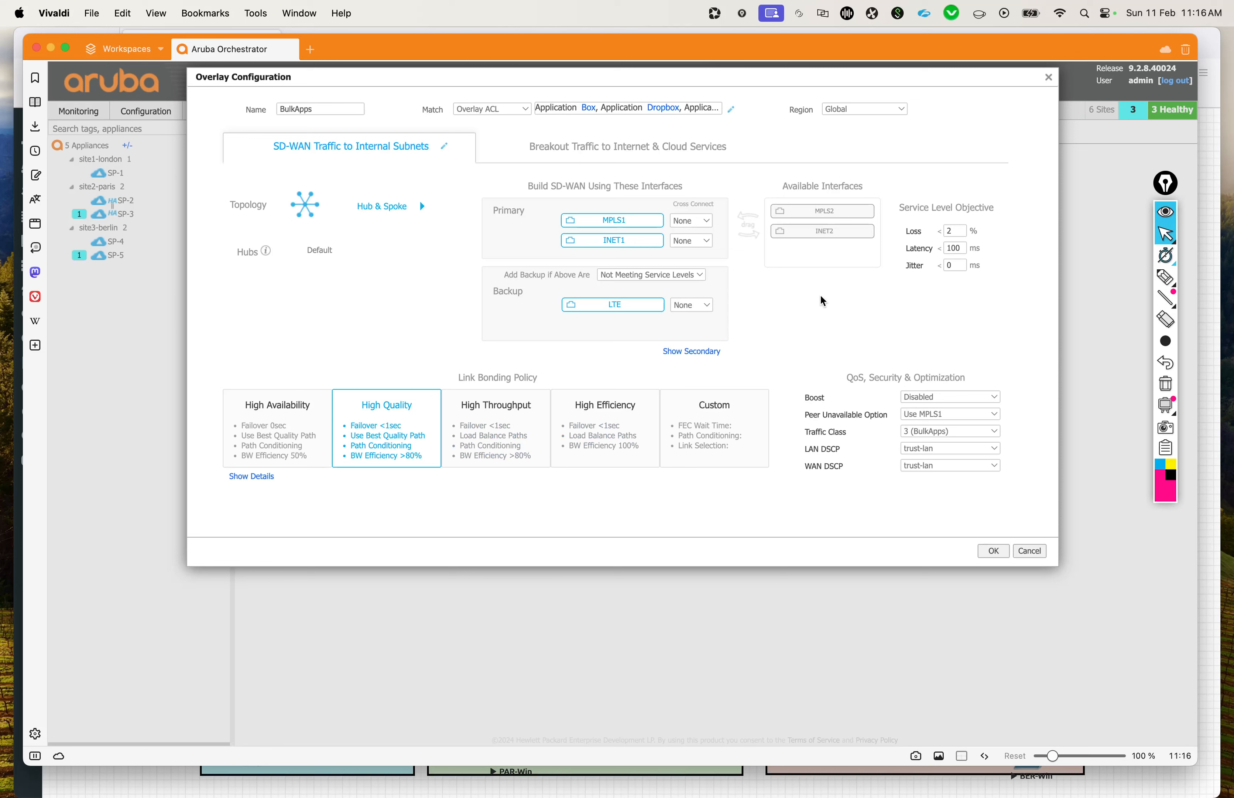
{"action": "mouse_move", "coordinate": [1165, 298]}
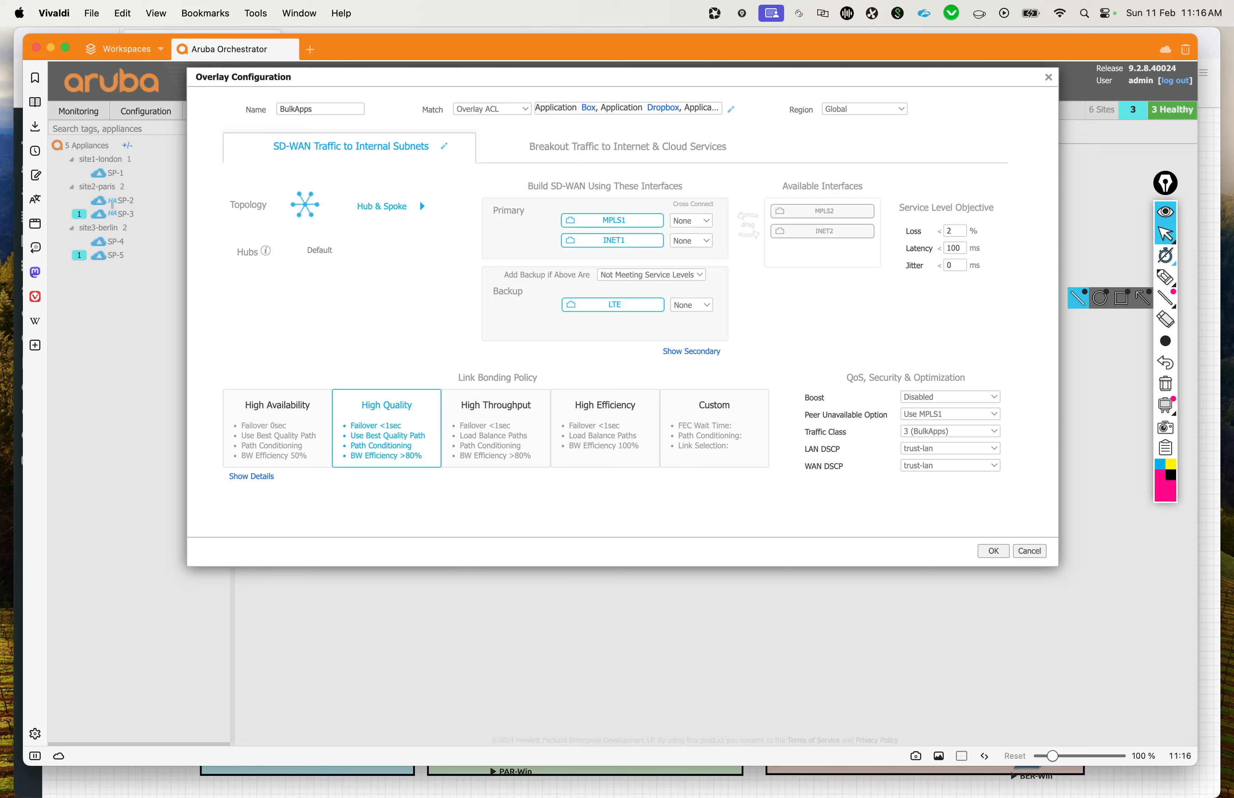
{"action": "left_click", "coordinate": [1078, 298]}
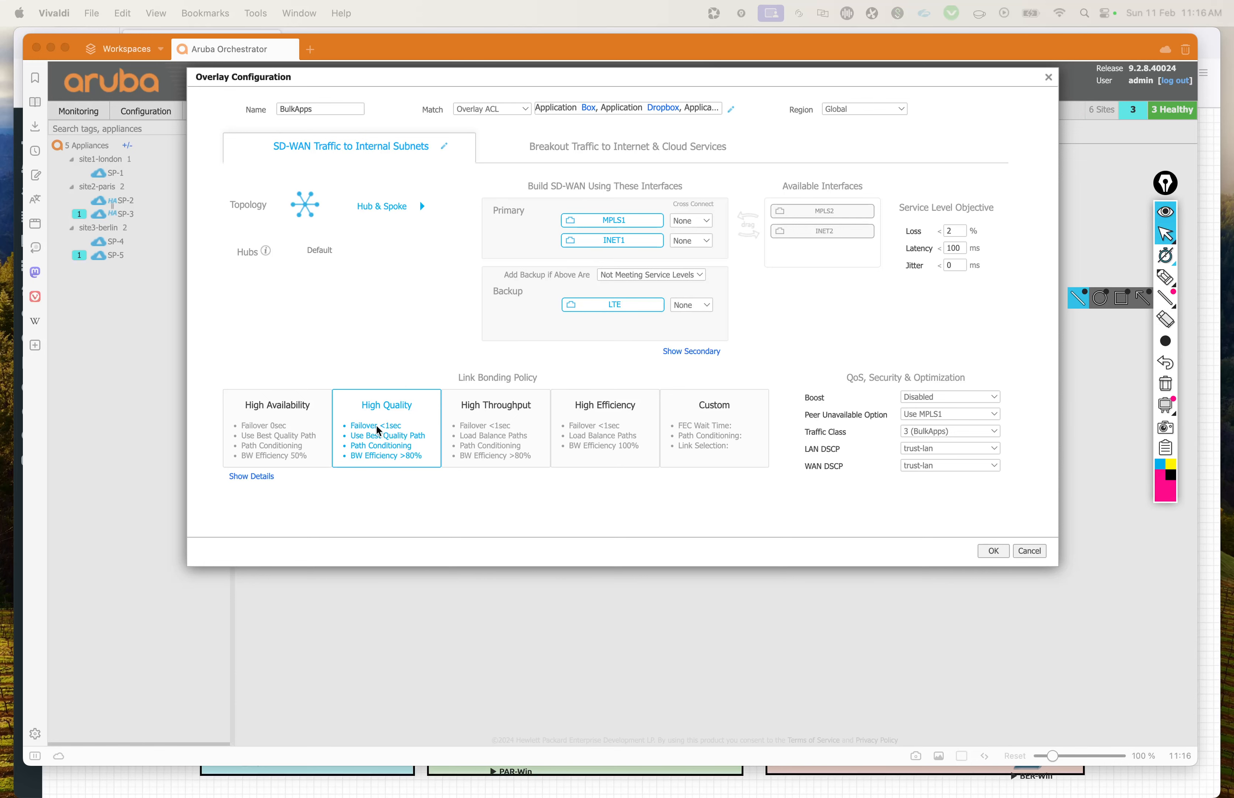
{"action": "left_click", "coordinate": [588, 155]}
{"action": "left_click", "coordinate": [588, 155]}
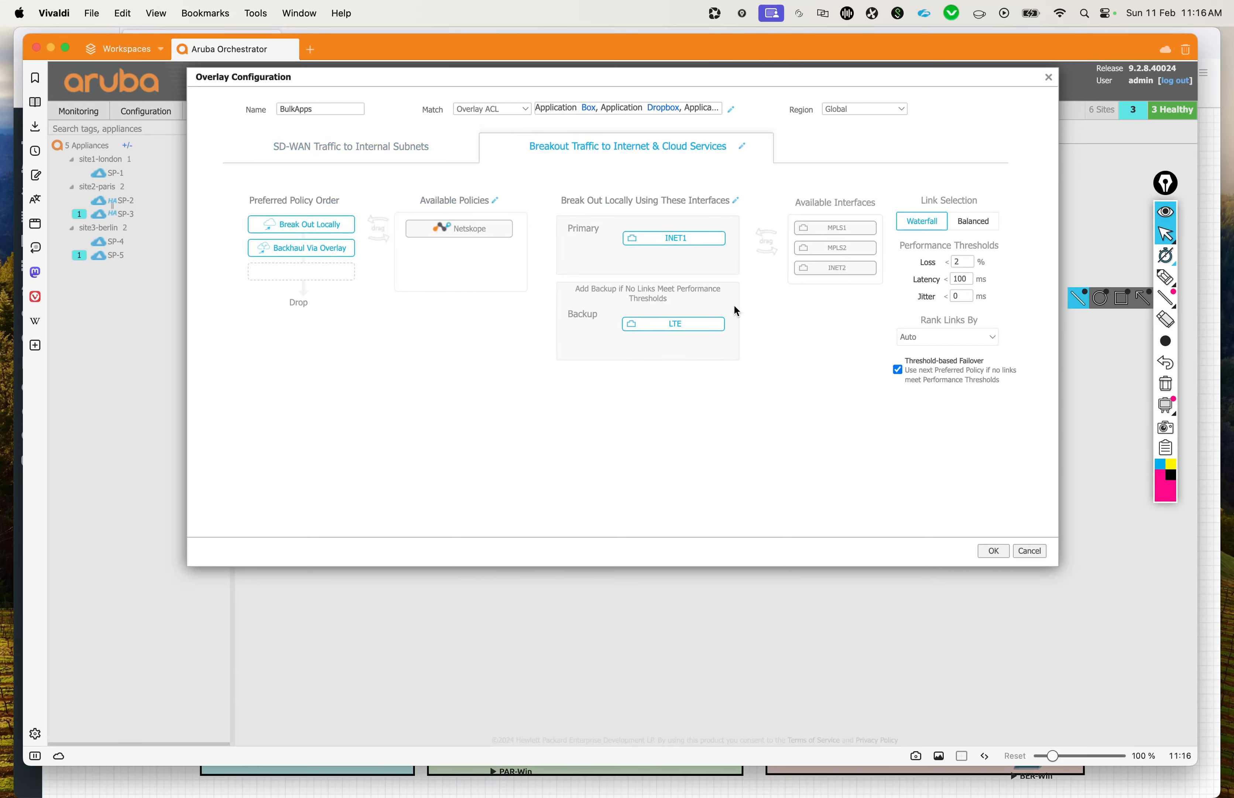
{"action": "left_click", "coordinate": [993, 552]}
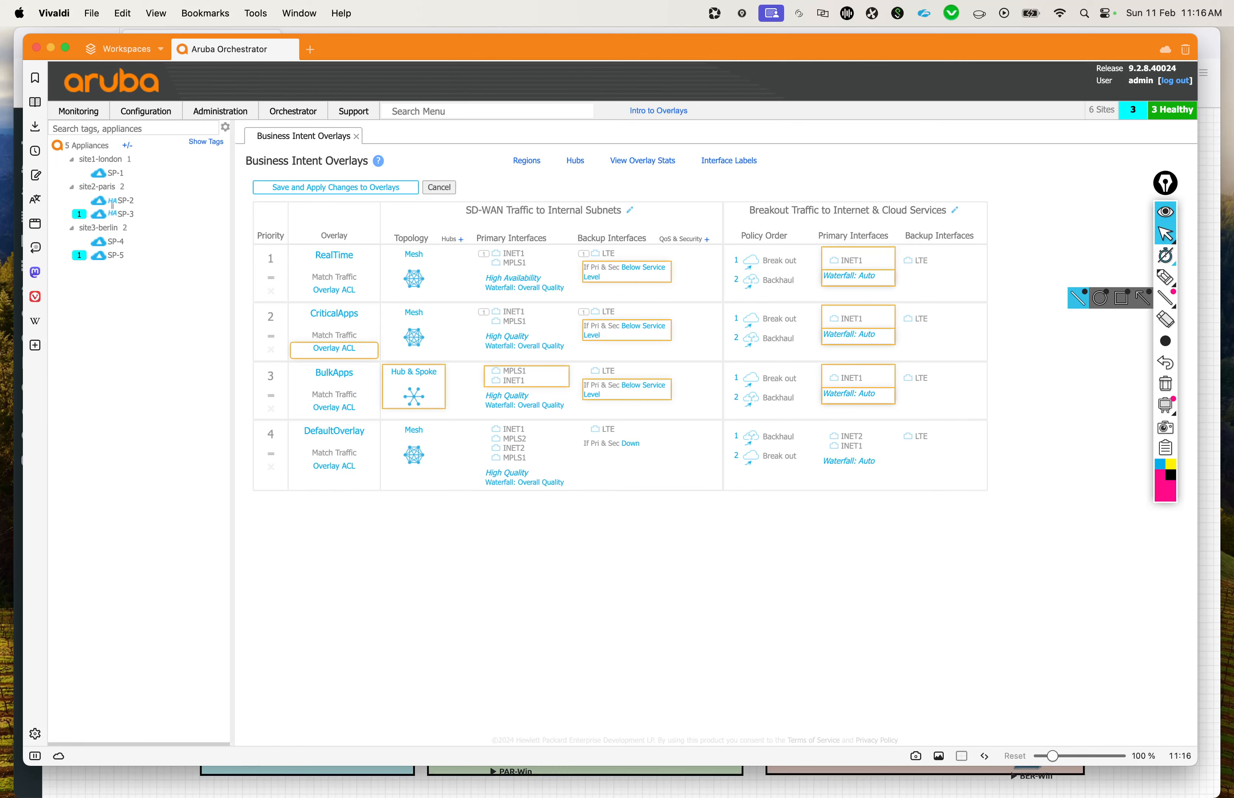
Step: Reopen the BulkApps overlay, review the match rules in its ACL, and close it without changes
{"action": "left_click", "coordinate": [333, 373]}
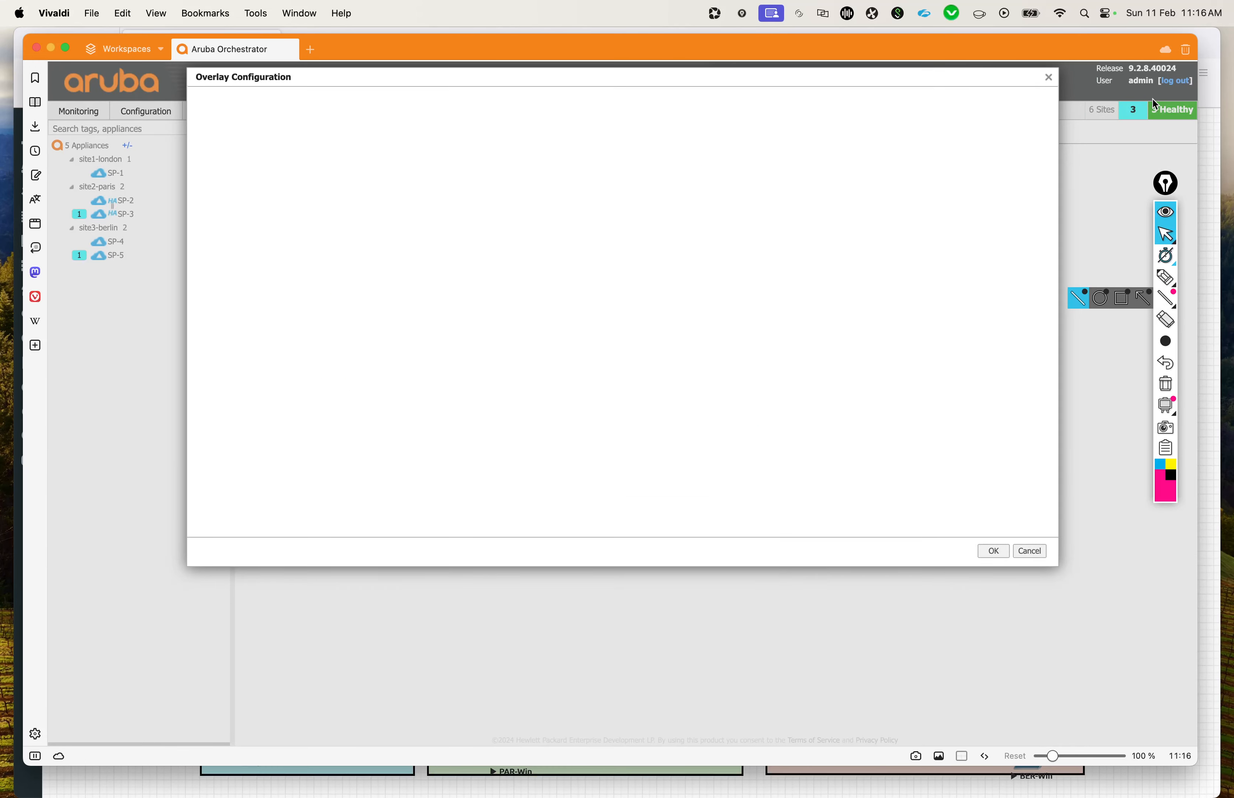
{"action": "left_click", "coordinate": [1046, 79]}
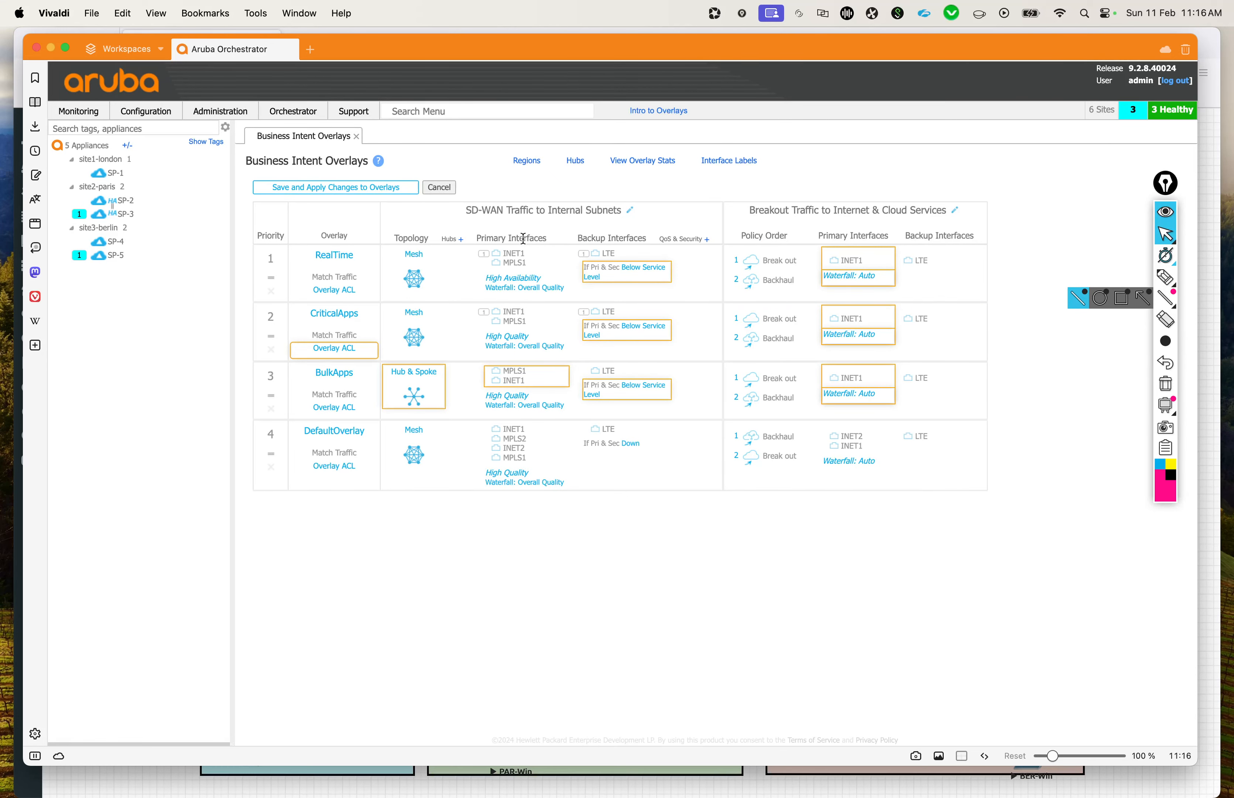
{"action": "left_click", "coordinate": [515, 218]}
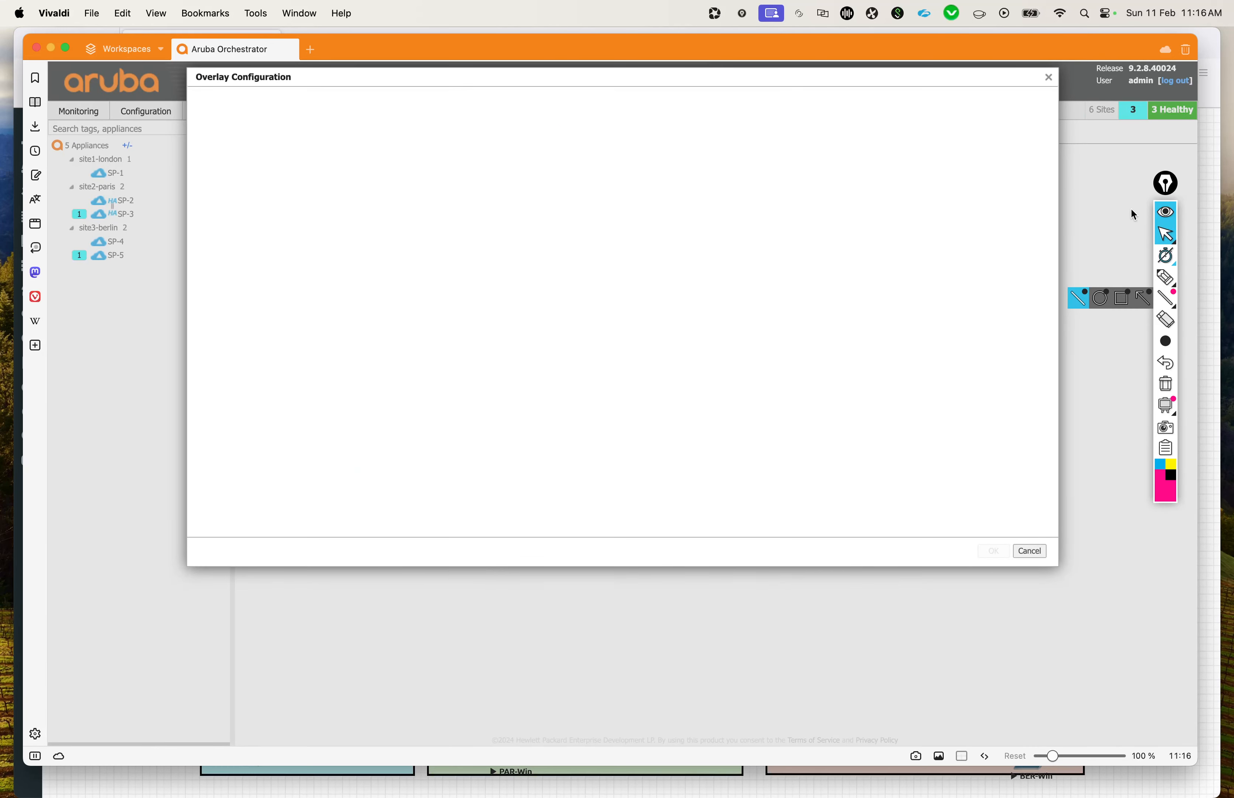
{"action": "left_click", "coordinate": [1165, 217]}
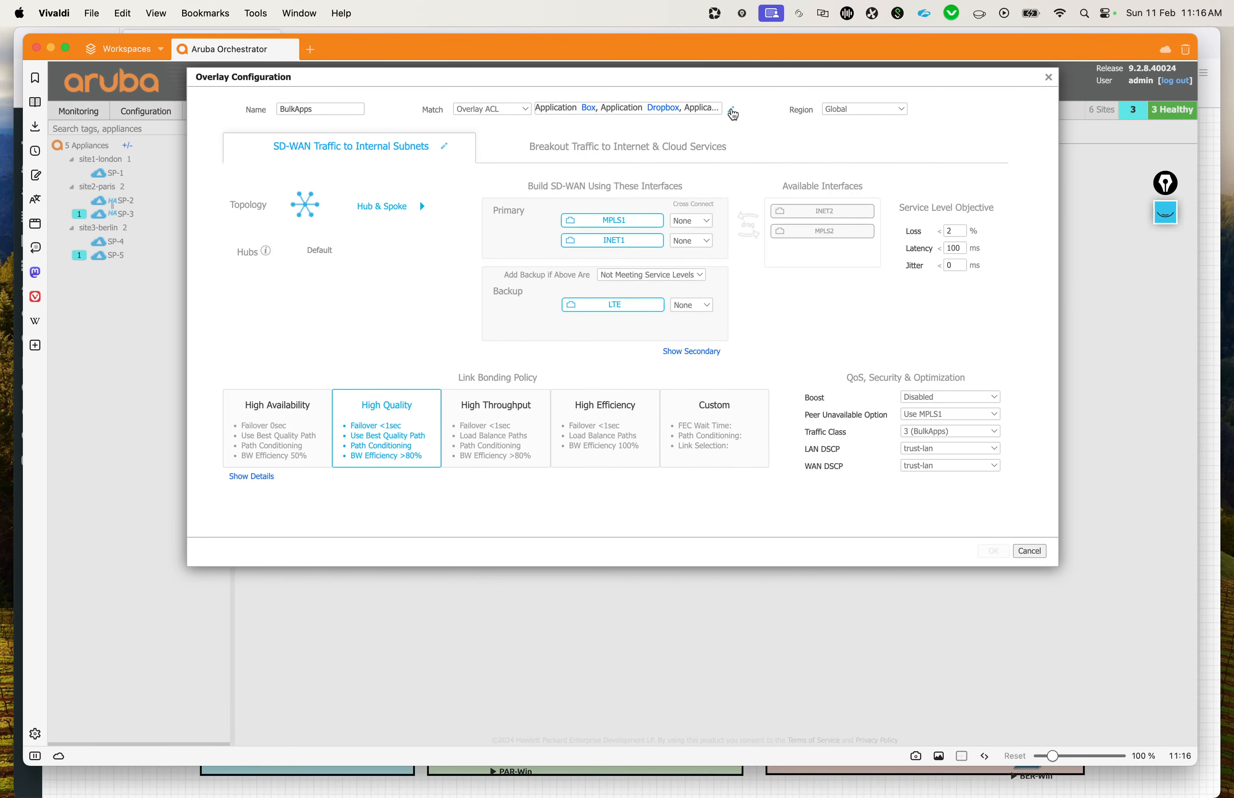
{"action": "left_click", "coordinate": [732, 111]}
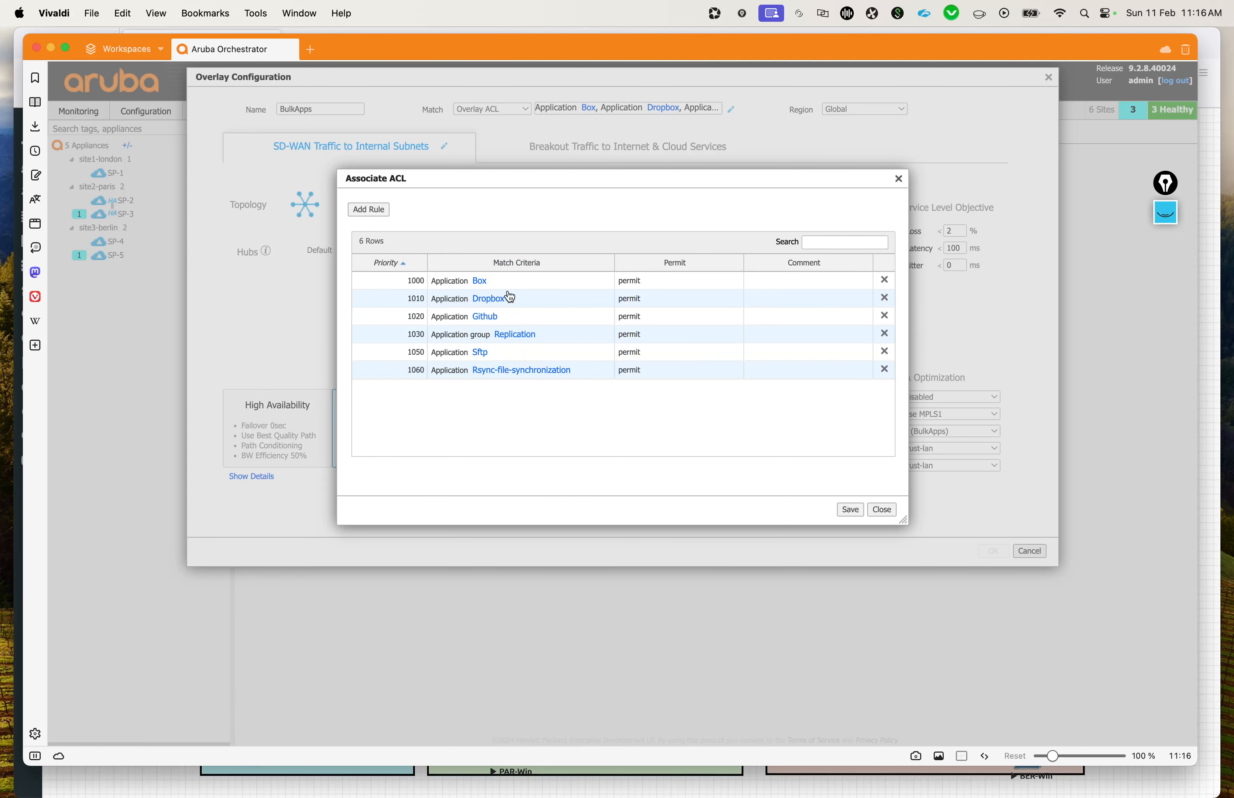
{"action": "left_click", "coordinate": [898, 179]}
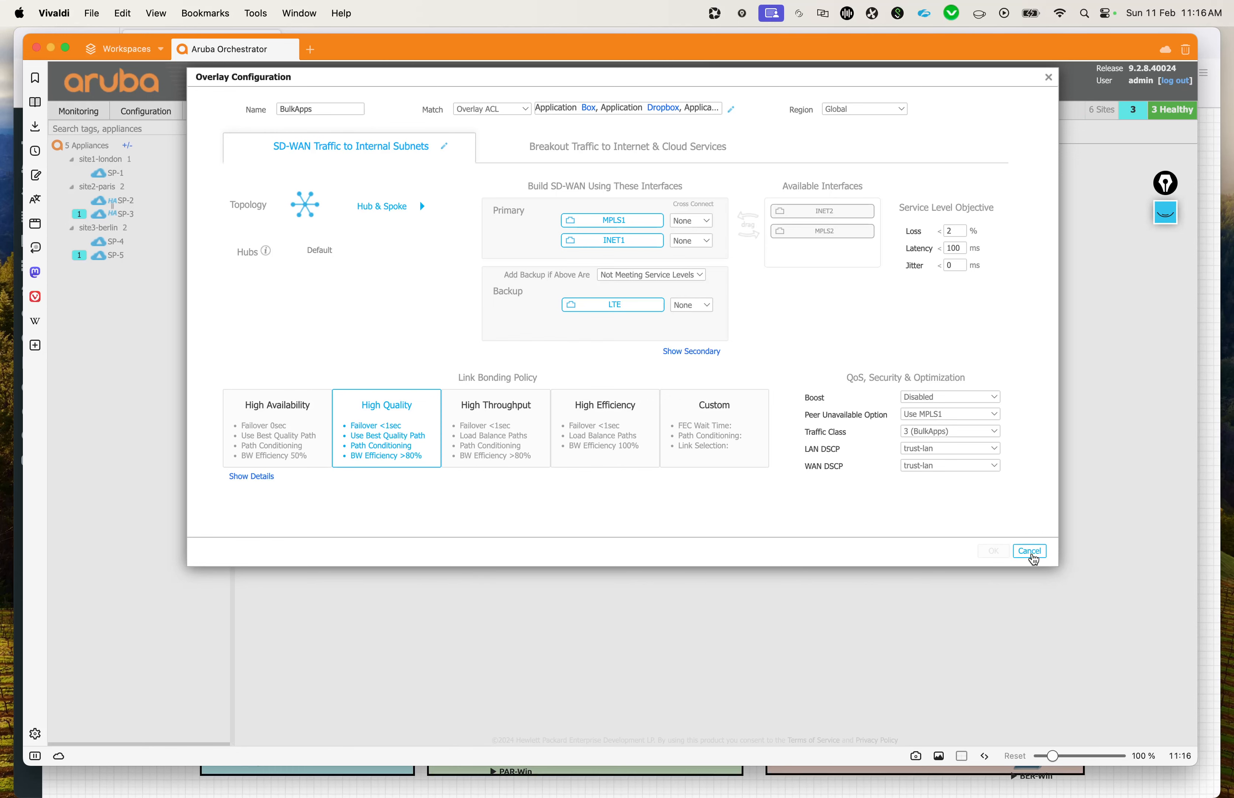
{"action": "left_click", "coordinate": [1031, 554]}
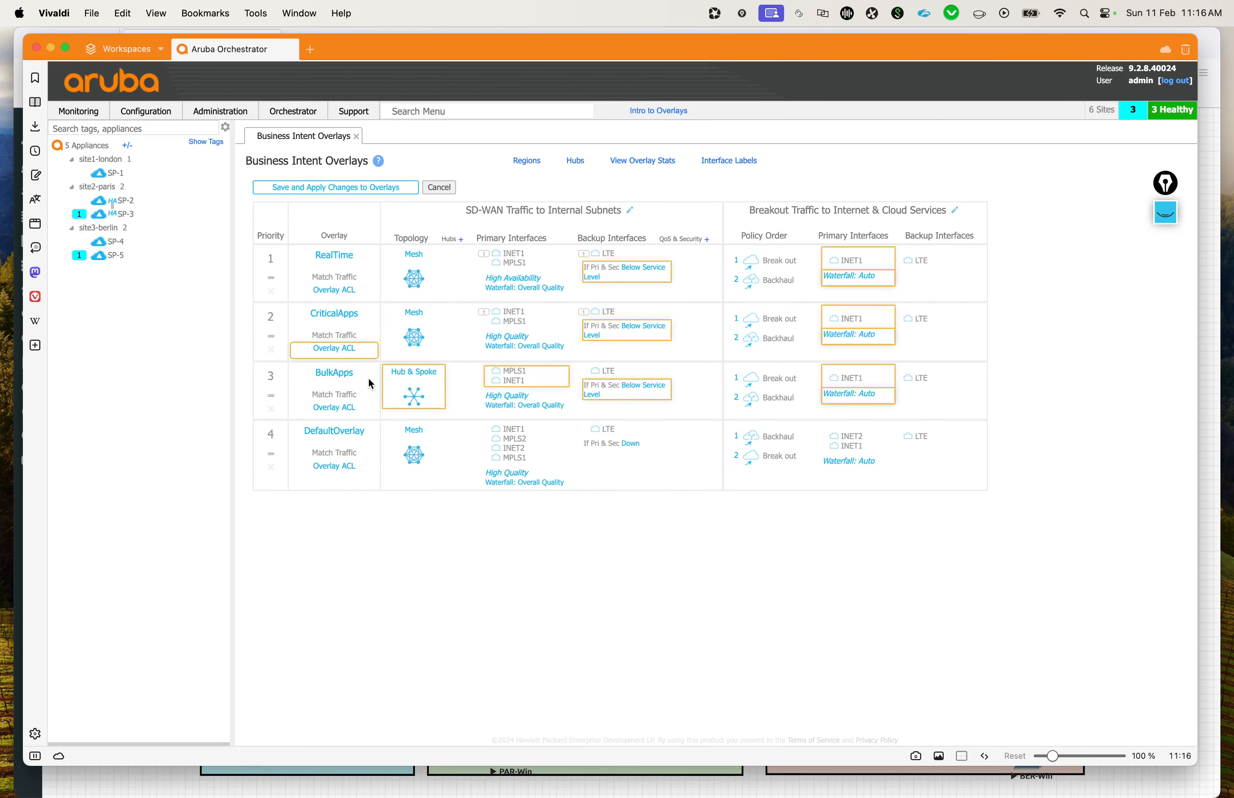
Step: Open the DefaultOverlay, remove MPLS2 and INET2 from its primary SD-WAN interfaces, and order MPLS1 ahead of INET1
{"action": "left_click", "coordinate": [346, 386]}
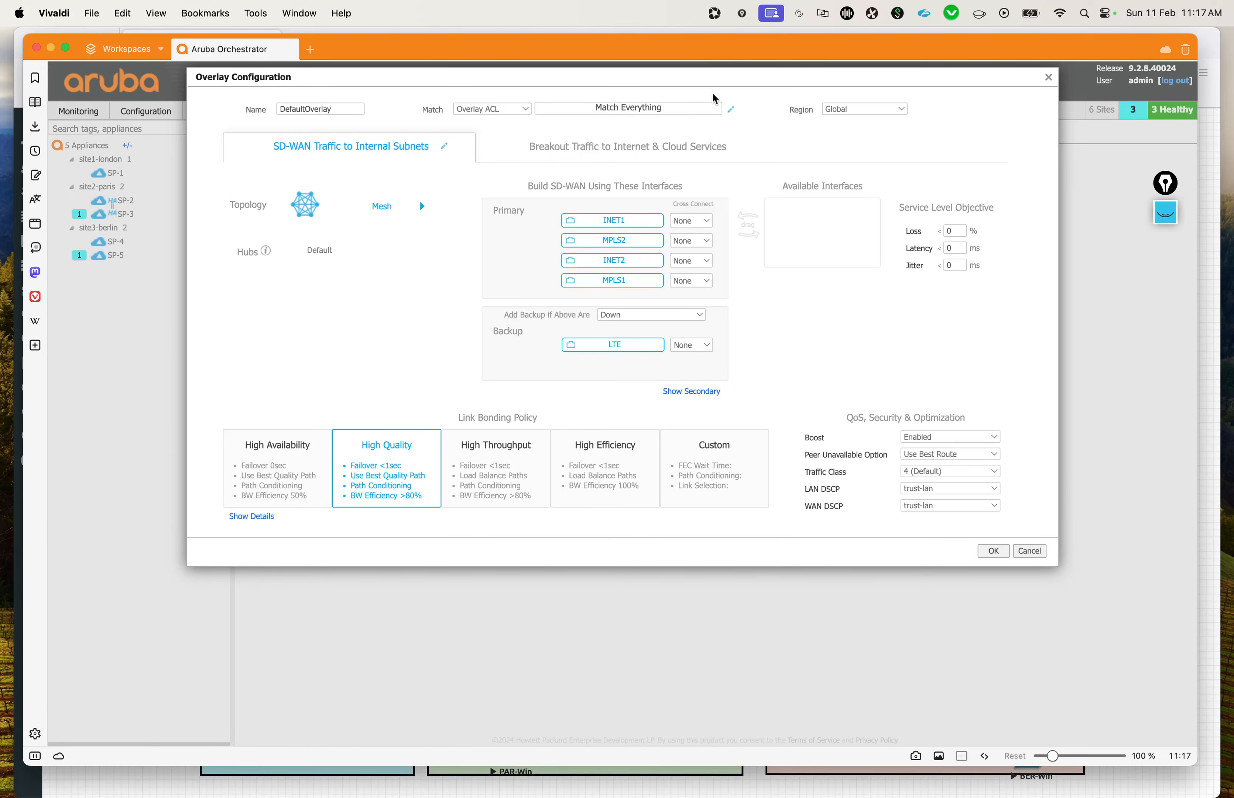
{"action": "mouse_move", "coordinate": [714, 76]}
{"action": "left_mouse_down"}
{"action": "mouse_move", "coordinate": [729, 370]}
{"action": "mouse_move", "coordinate": [865, 204]}
{"action": "mouse_move", "coordinate": [826, 121]}
{"action": "mouse_move", "coordinate": [923, 66]}
{"action": "mouse_move", "coordinate": [679, 82]}
{"action": "mouse_move", "coordinate": [705, 98]}
{"action": "left_mouse_up"}
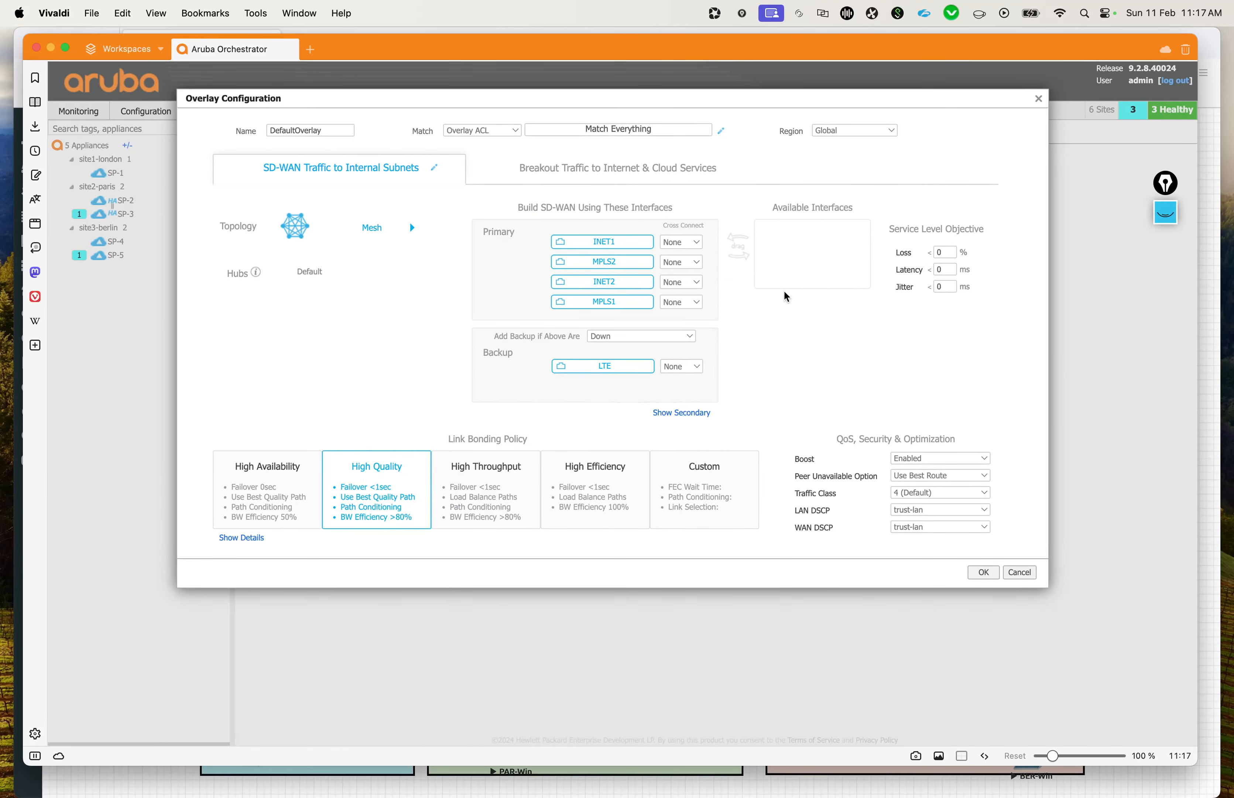
{"action": "left_click_drag", "start_coordinate": [623, 263], "coordinate": [822, 245]}
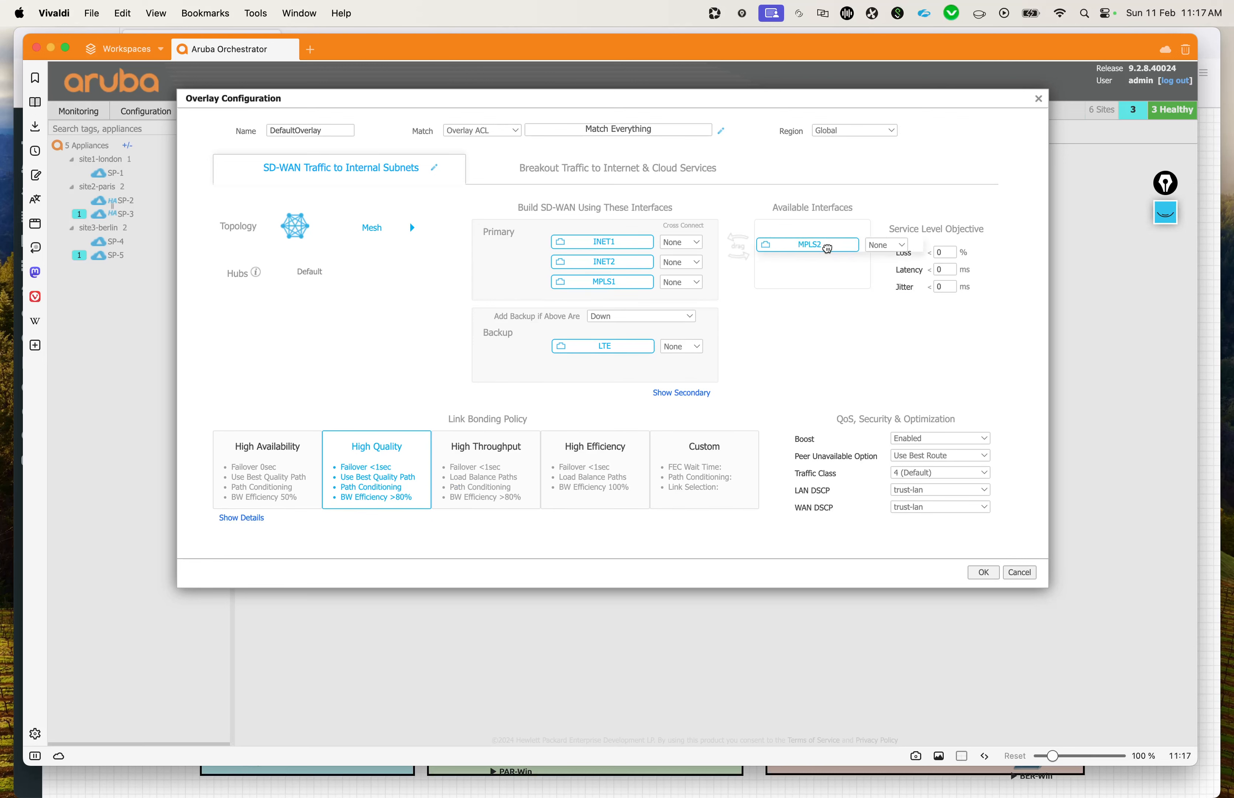
{"action": "left_click_drag", "start_coordinate": [625, 264], "coordinate": [817, 254]}
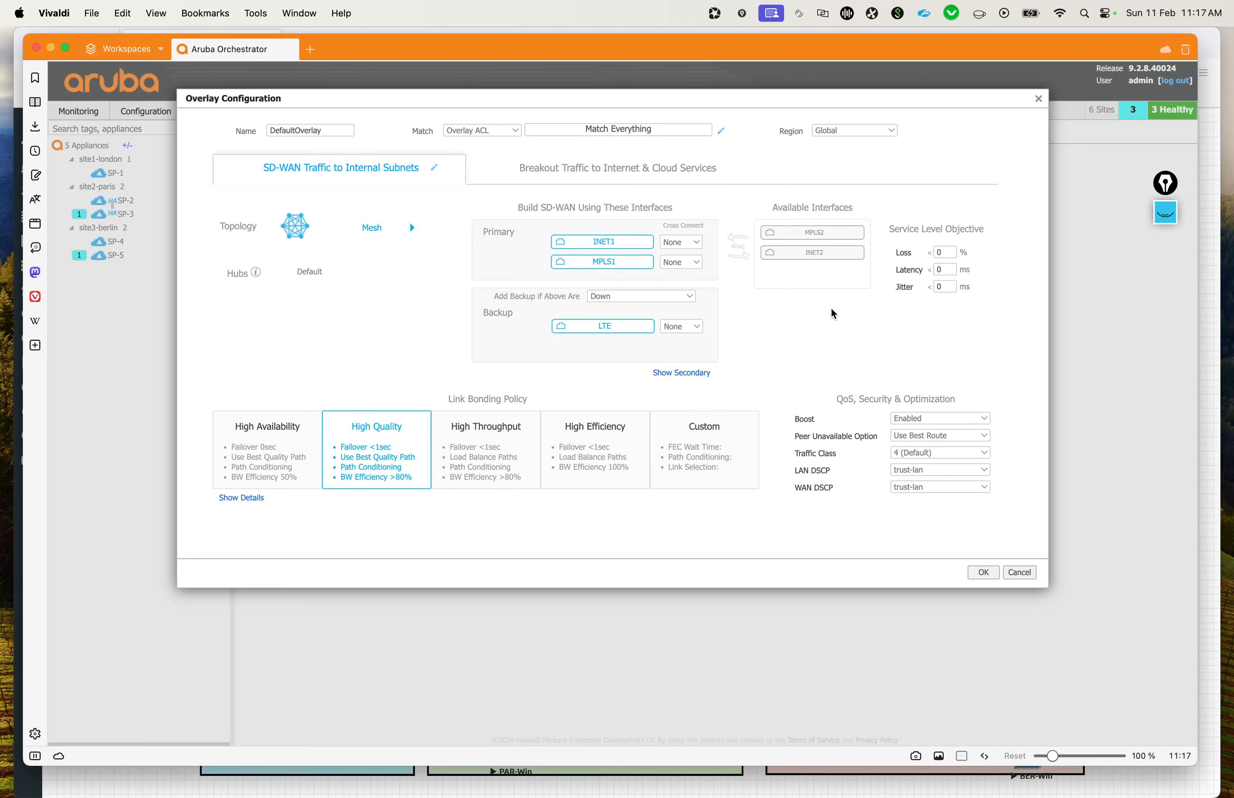
{"action": "left_click_drag", "start_coordinate": [604, 244], "coordinate": [601, 262]}
Step: Set the DefaultOverlay service level objective to 2% loss and 100 ms latency, and its Peer Unavailable Option to Use MPLS1
{"action": "left_click", "coordinate": [944, 252]}
{"action": "type", "text": "2"}
{"action": "key", "text": "Tab"}
{"action": "type", "text": "100"}
{"action": "left_click", "coordinate": [893, 348]}
{"action": "left_click", "coordinate": [965, 436]}
{"action": "left_click", "coordinate": [925, 357]}
Step: Remove INET2 from the DefaultOverlay's primary breakout interfaces and set the breakout thresholds to 2% loss and 100 ms latency
{"action": "left_click", "coordinate": [603, 171]}
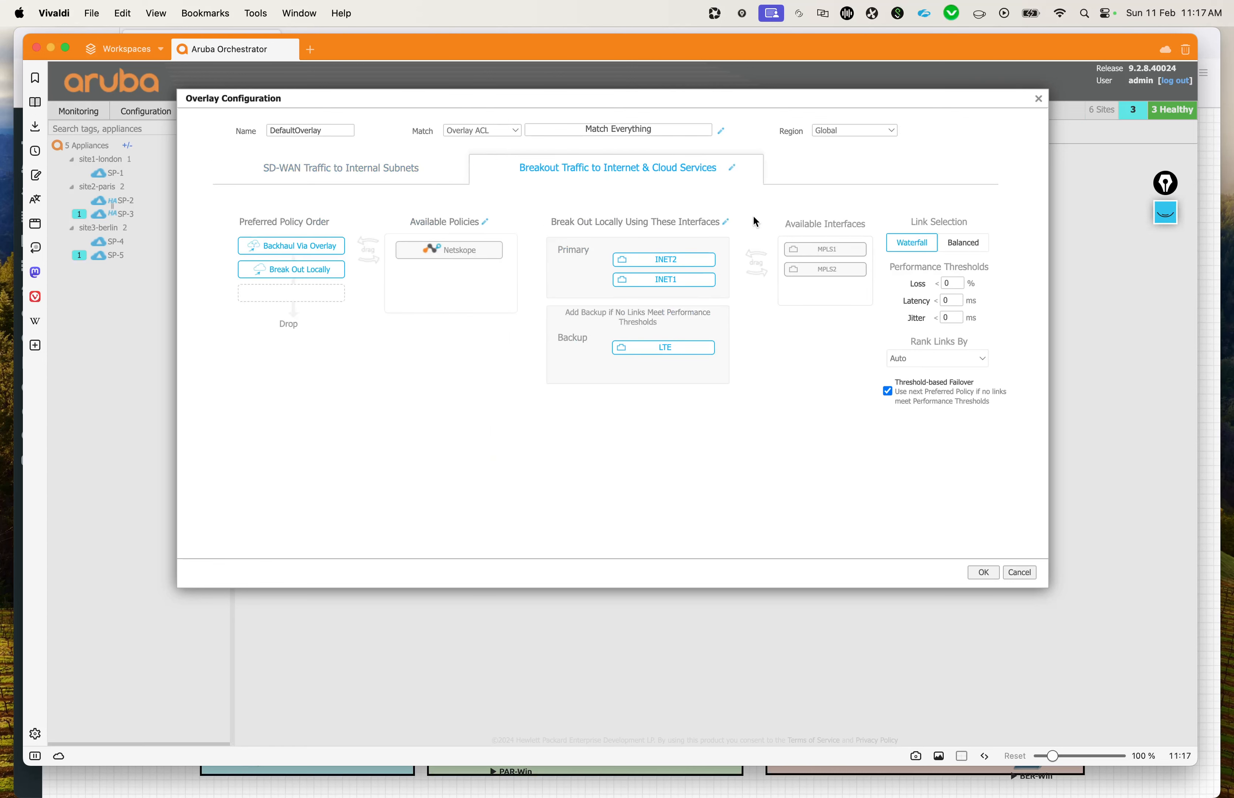
{"action": "left_click_drag", "start_coordinate": [674, 259], "coordinate": [834, 300]}
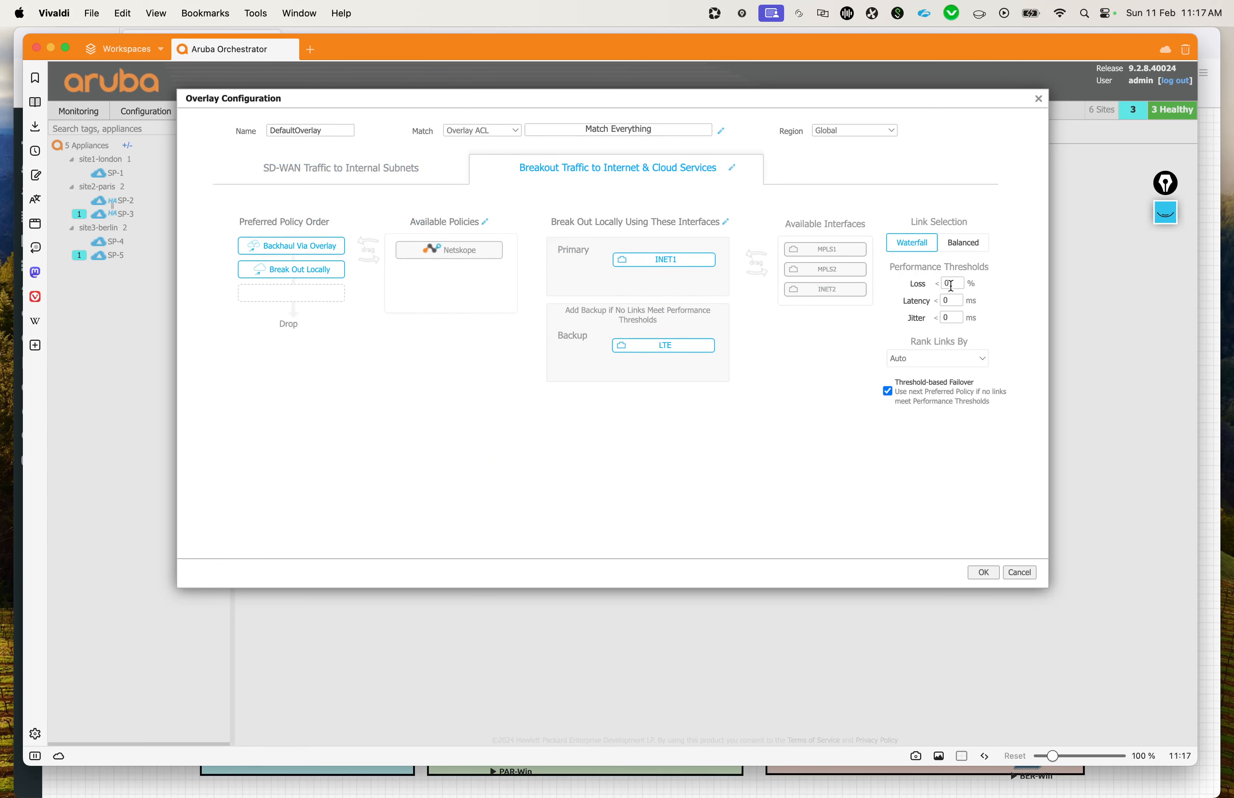
{"action": "left_click_drag", "start_coordinate": [952, 285], "coordinate": [901, 281]}
{"action": "left_click_drag", "start_coordinate": [952, 300], "coordinate": [897, 300]}
{"action": "type", "text": "100"}
{"action": "left_click", "coordinate": [923, 486]}
Step: Recheck the DefaultOverlay's SD-WAN and breakout settings and confirm the overlay configuration
{"action": "left_click", "coordinate": [377, 173]}
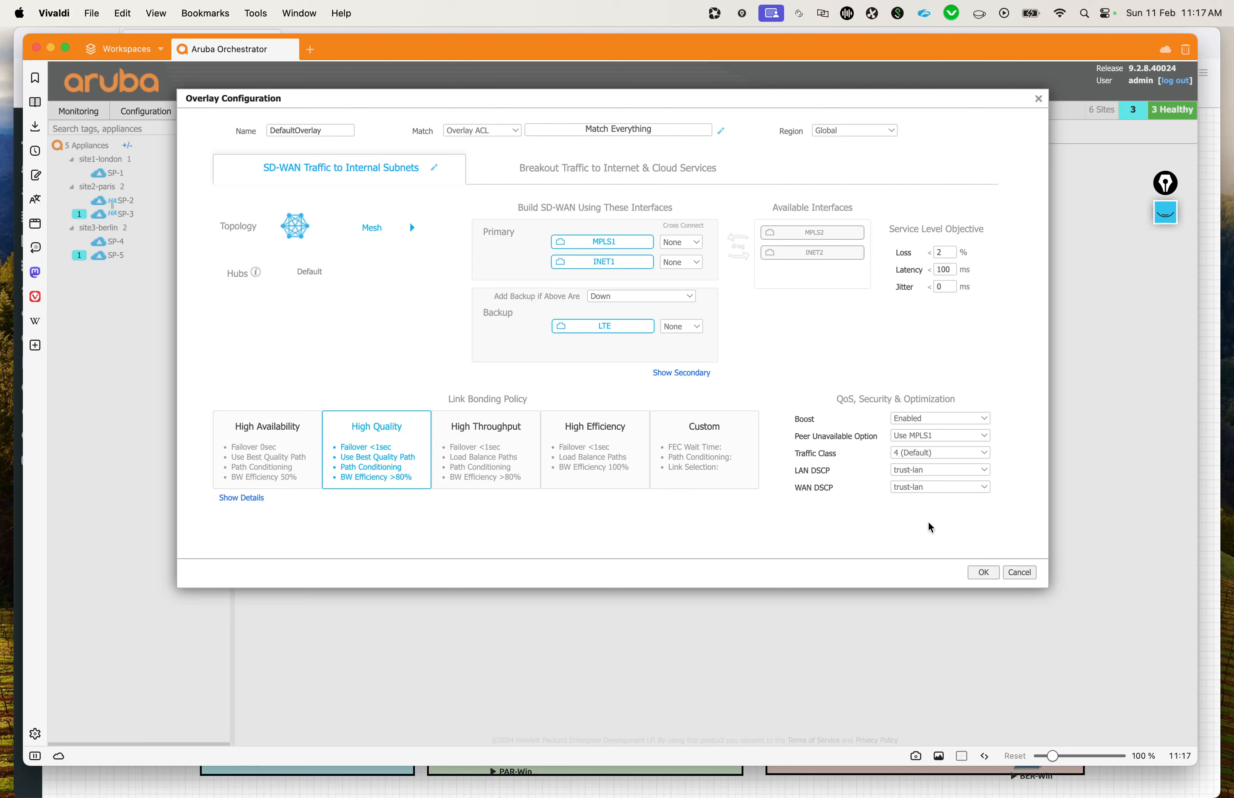
{"action": "left_click", "coordinate": [569, 174]}
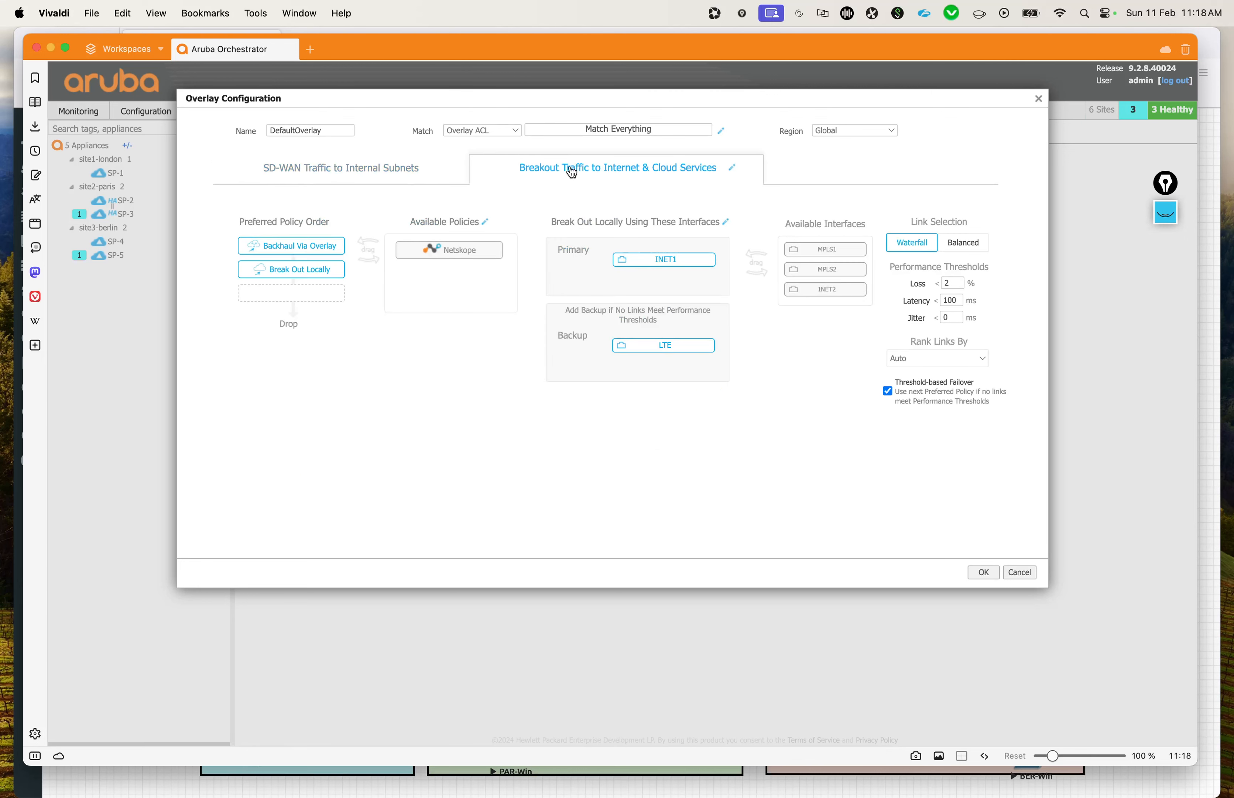
{"action": "left_click", "coordinate": [385, 176]}
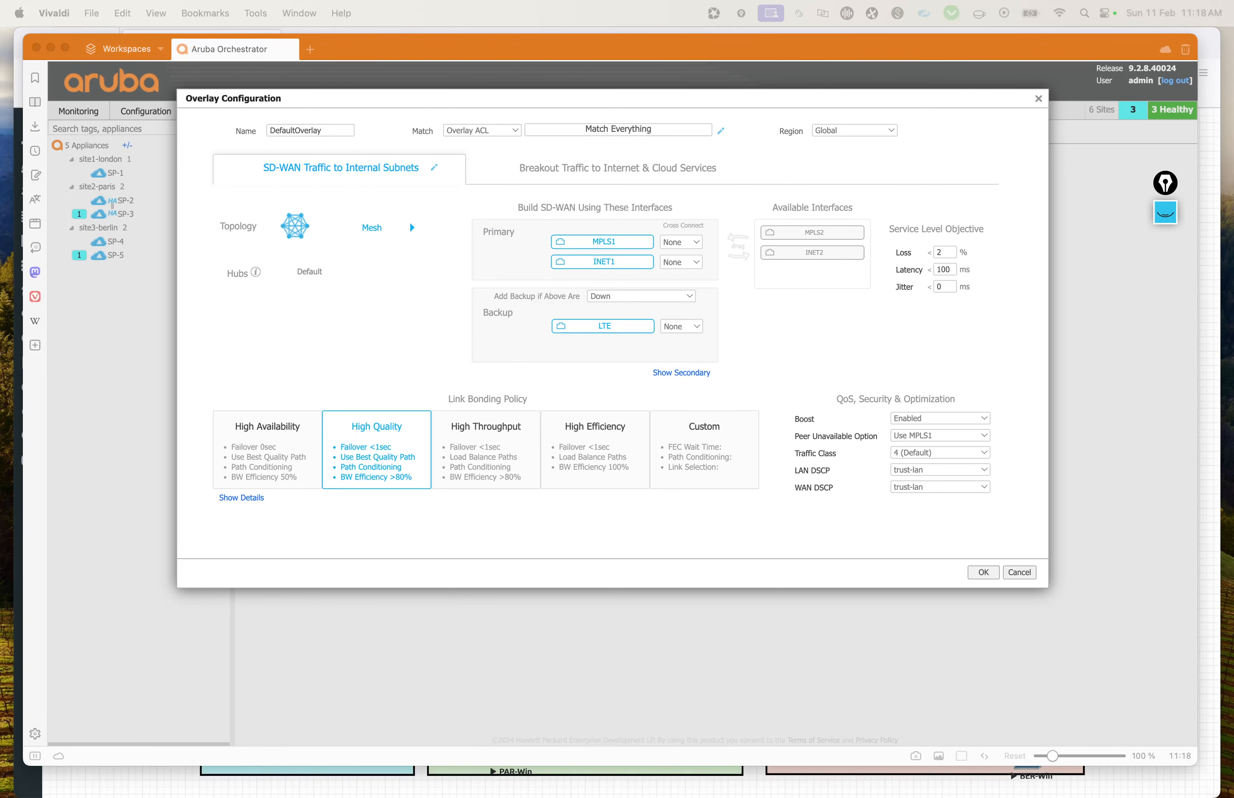
{"action": "key", "text": "Escape"}
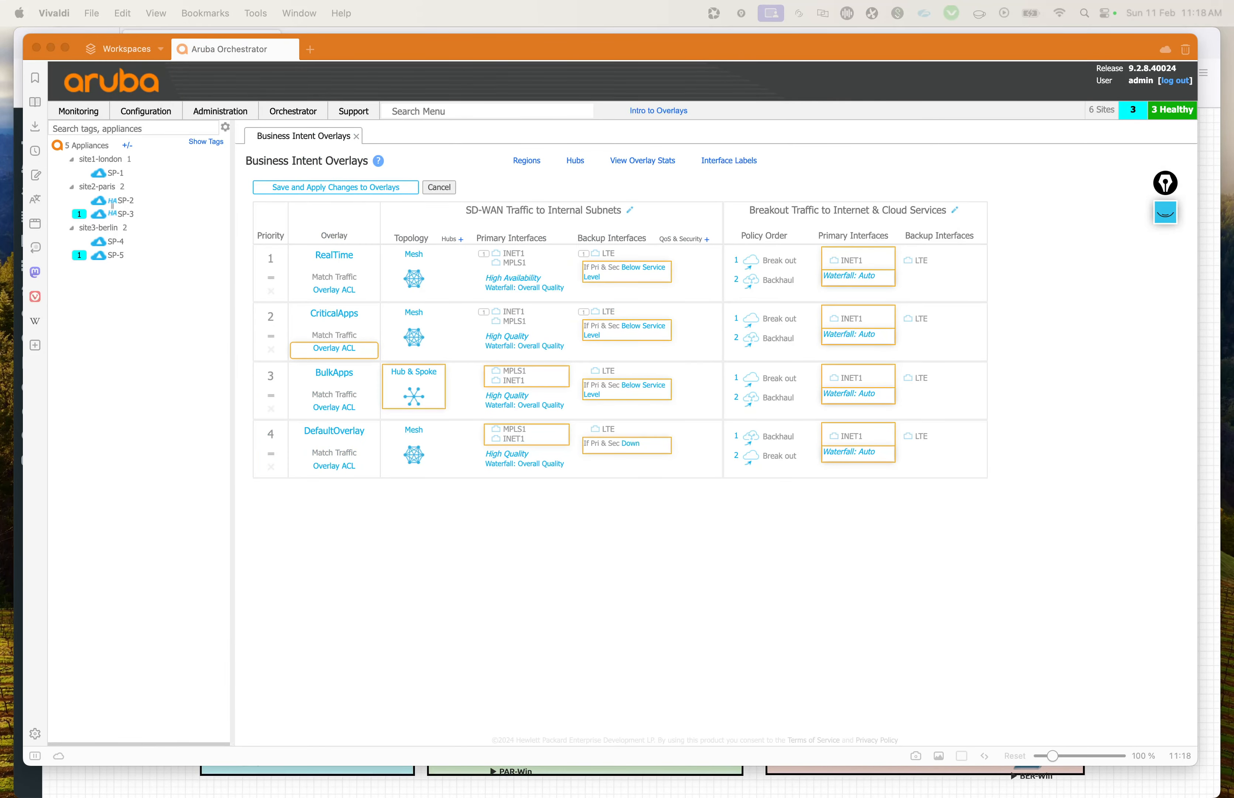
{"action": "left_click", "coordinate": [707, 688]}
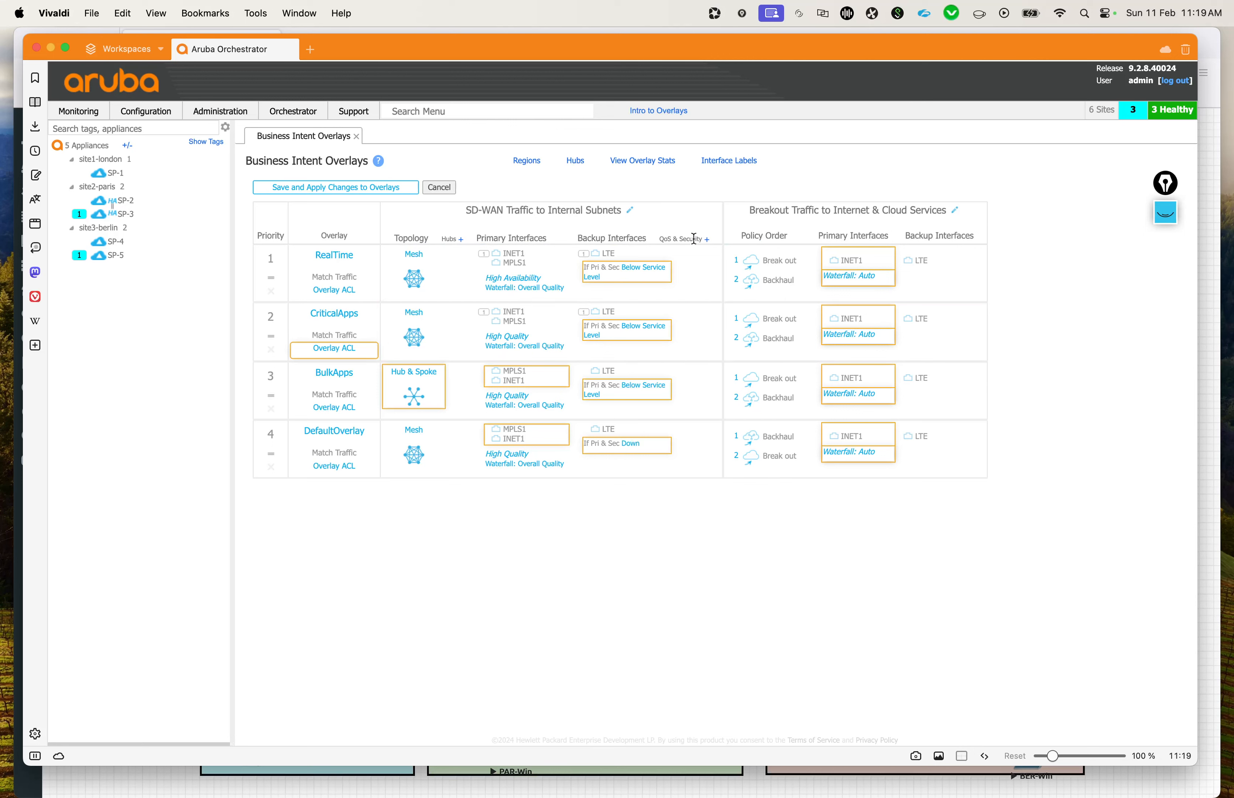
Step: Save and apply the changes to the overlays with their QoS & Security details expanded, and check the orchestration progress
{"action": "left_click", "coordinate": [707, 240]}
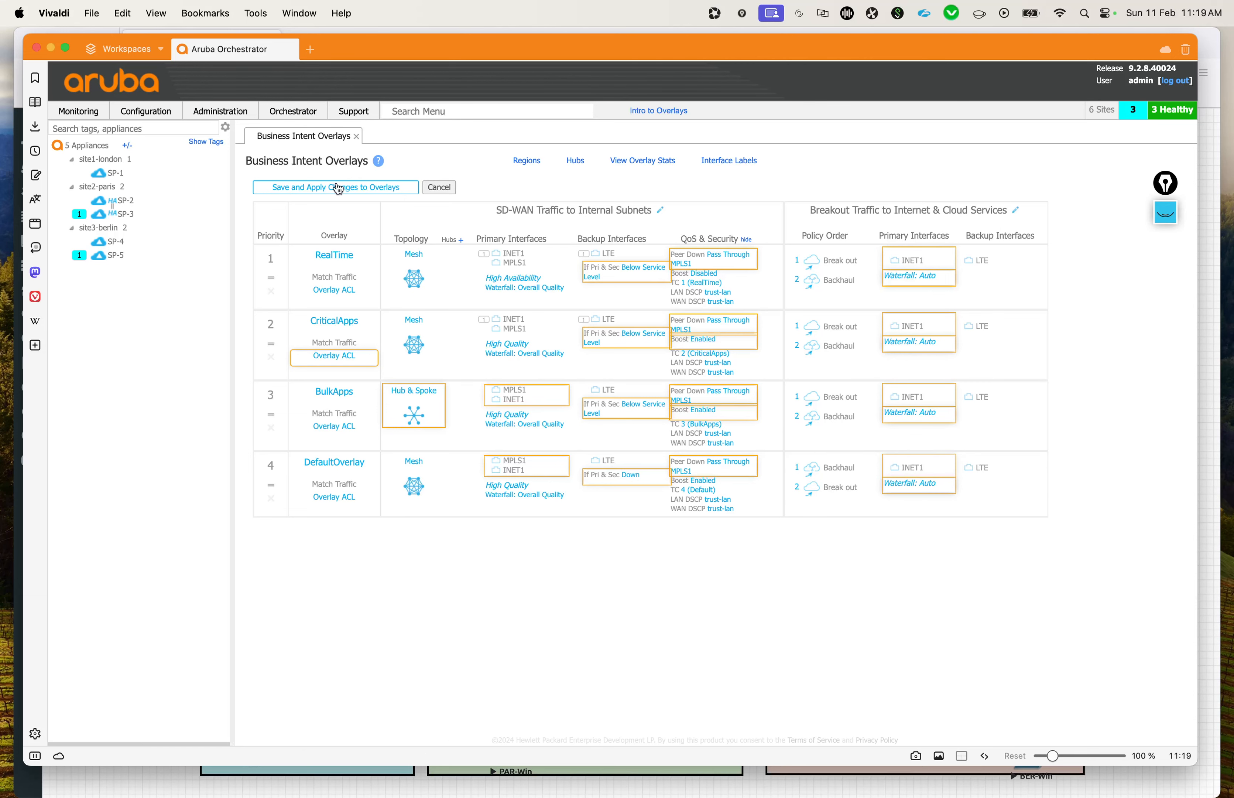
{"action": "left_click", "coordinate": [320, 190]}
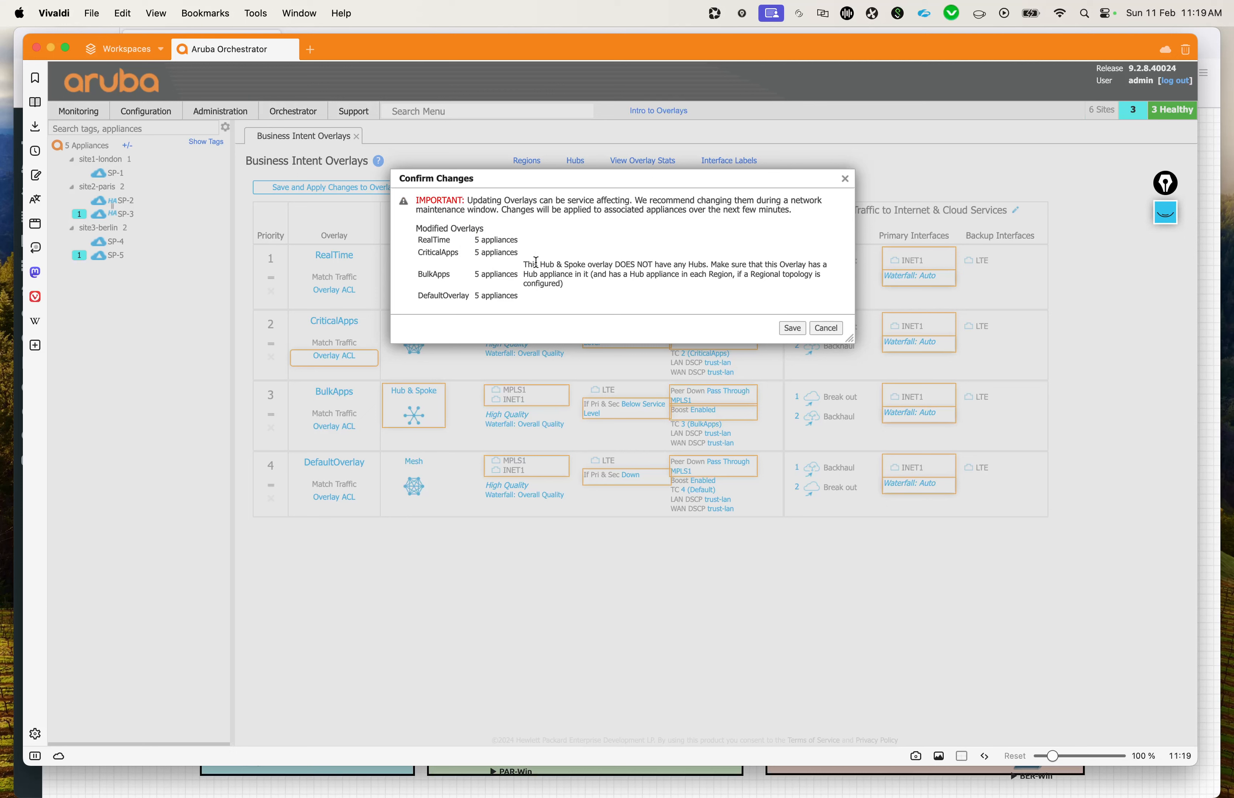
{"action": "left_click_drag", "start_coordinate": [595, 264], "coordinate": [690, 284]}
{"action": "left_click", "coordinate": [691, 284]}
{"action": "left_click_drag", "start_coordinate": [557, 274], "coordinate": [684, 288]}
{"action": "left_click", "coordinate": [684, 288]}
{"action": "left_click", "coordinate": [792, 328]}
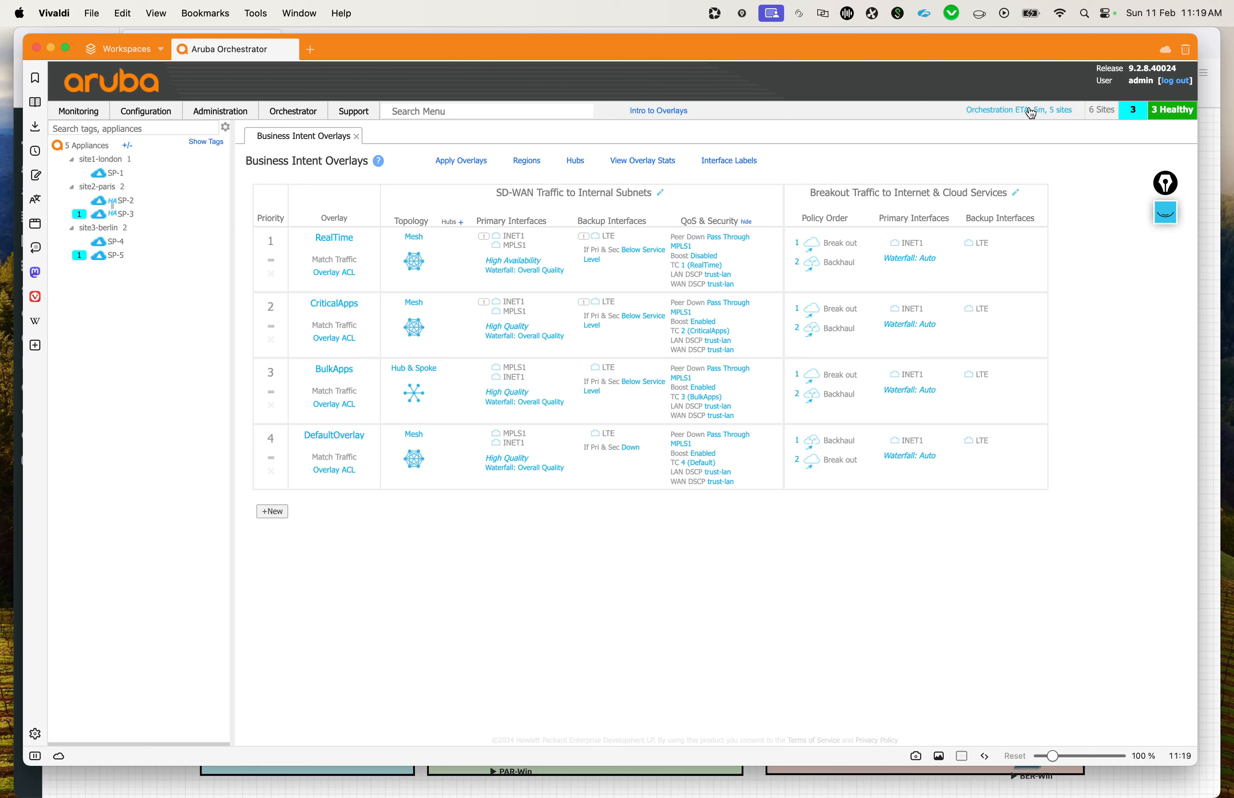
{"action": "left_click", "coordinate": [1031, 112]}
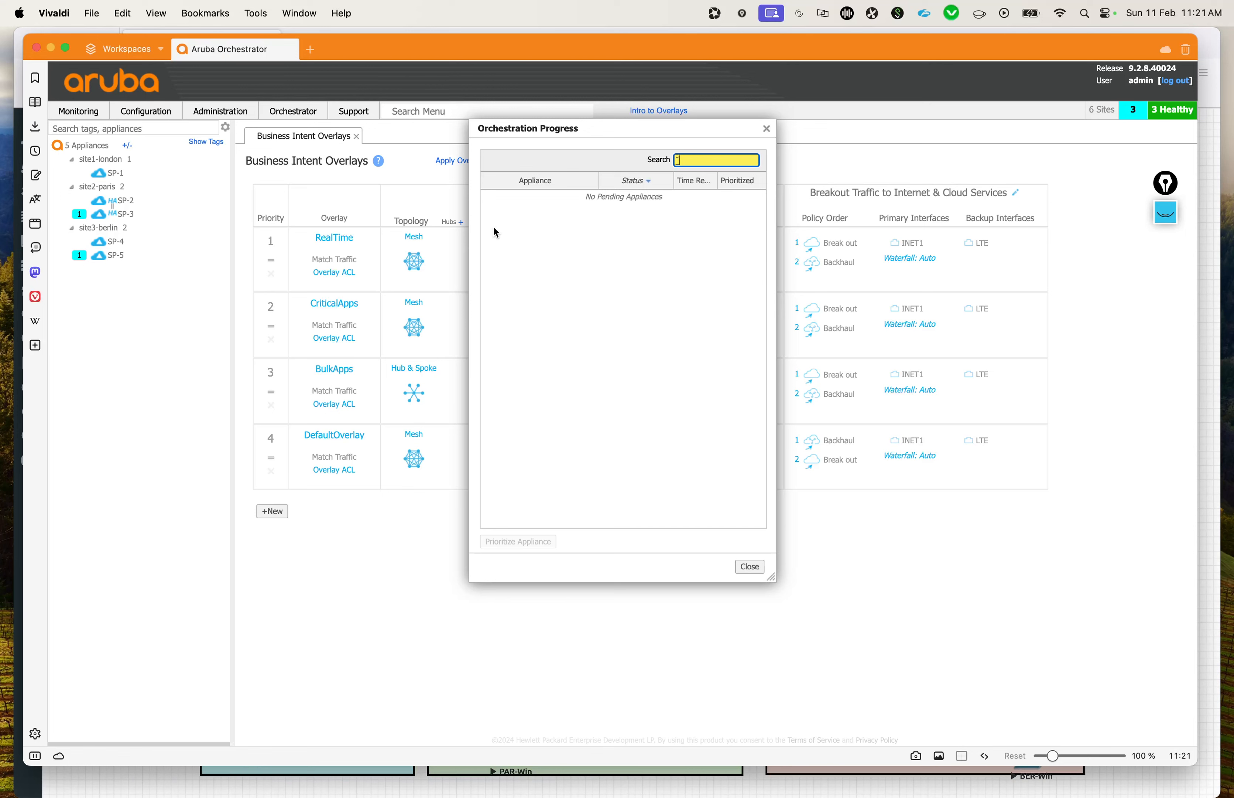
{"action": "left_click", "coordinate": [766, 128]}
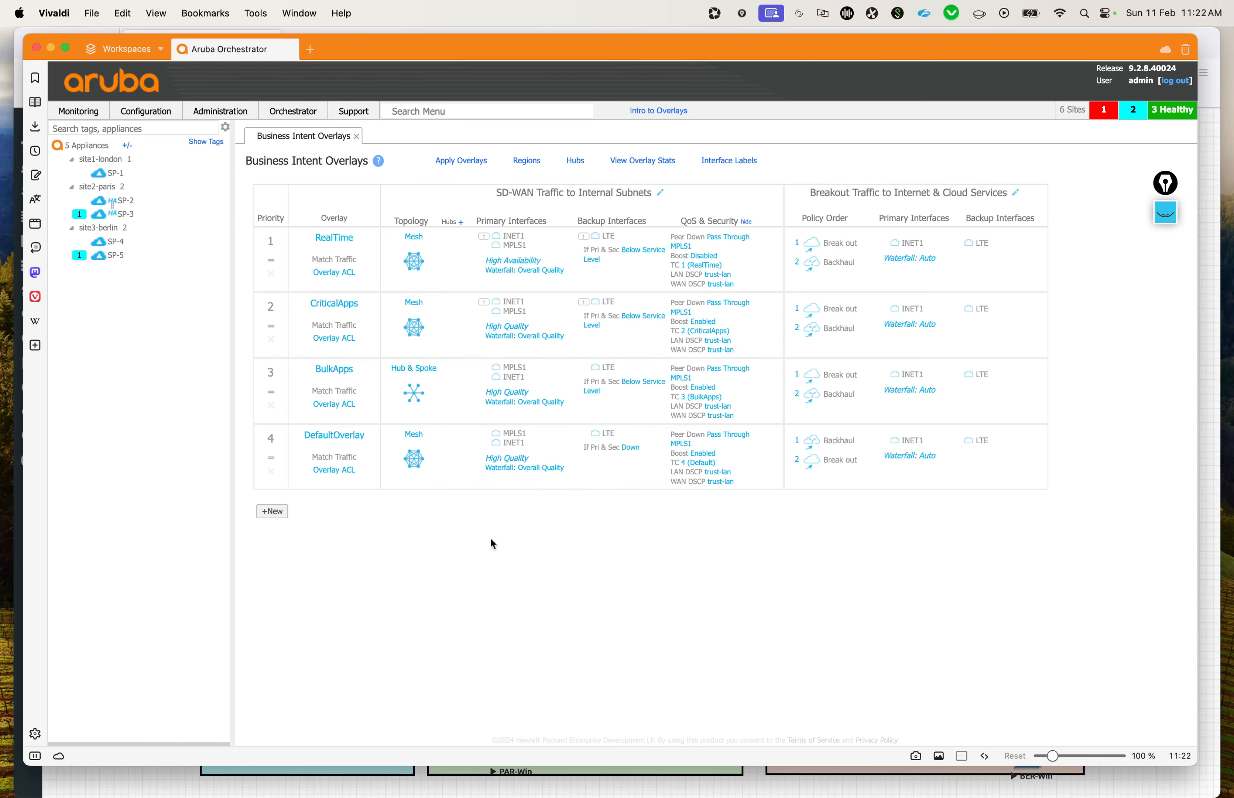
Step: Switch to the EVE topology diagram to examine the London site's SP-1 connections, and return to Aruba Orchestrator
{"action": "key", "text": "ctrl+Up"}
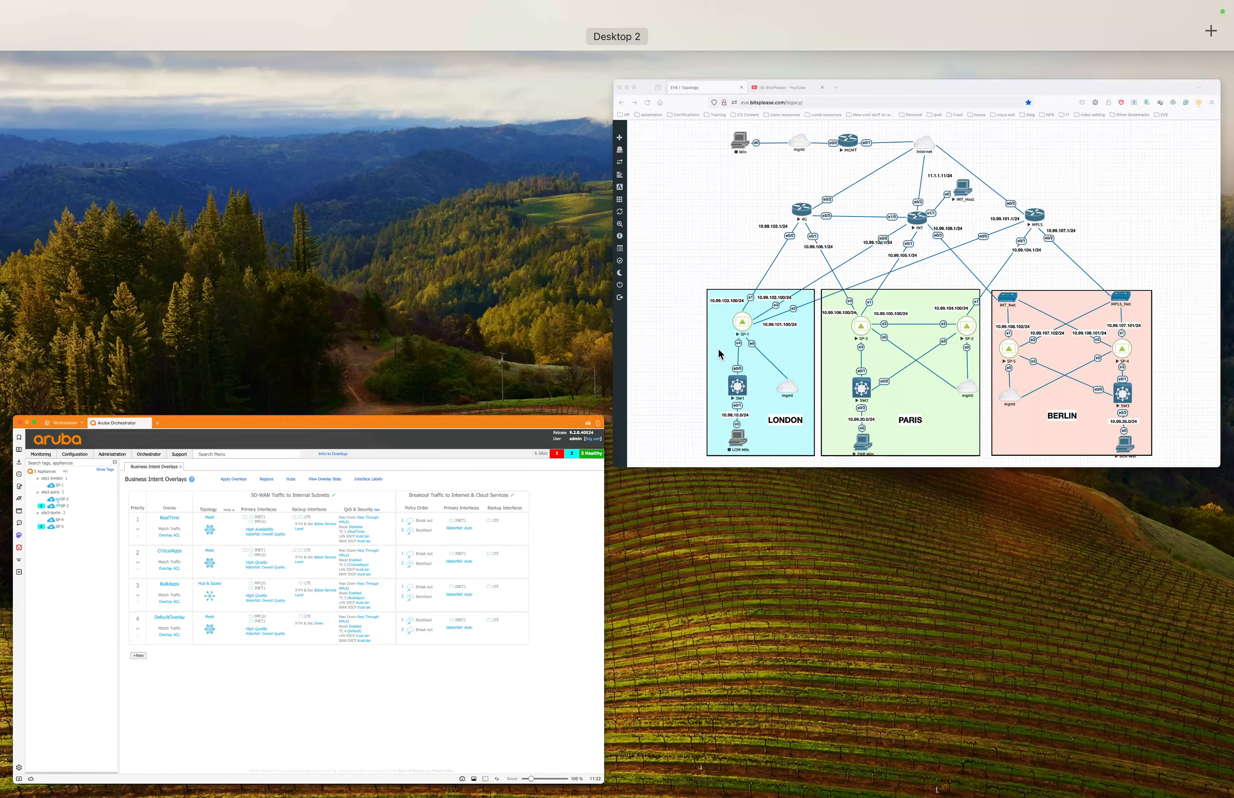
{"action": "left_click", "coordinate": [719, 348]}
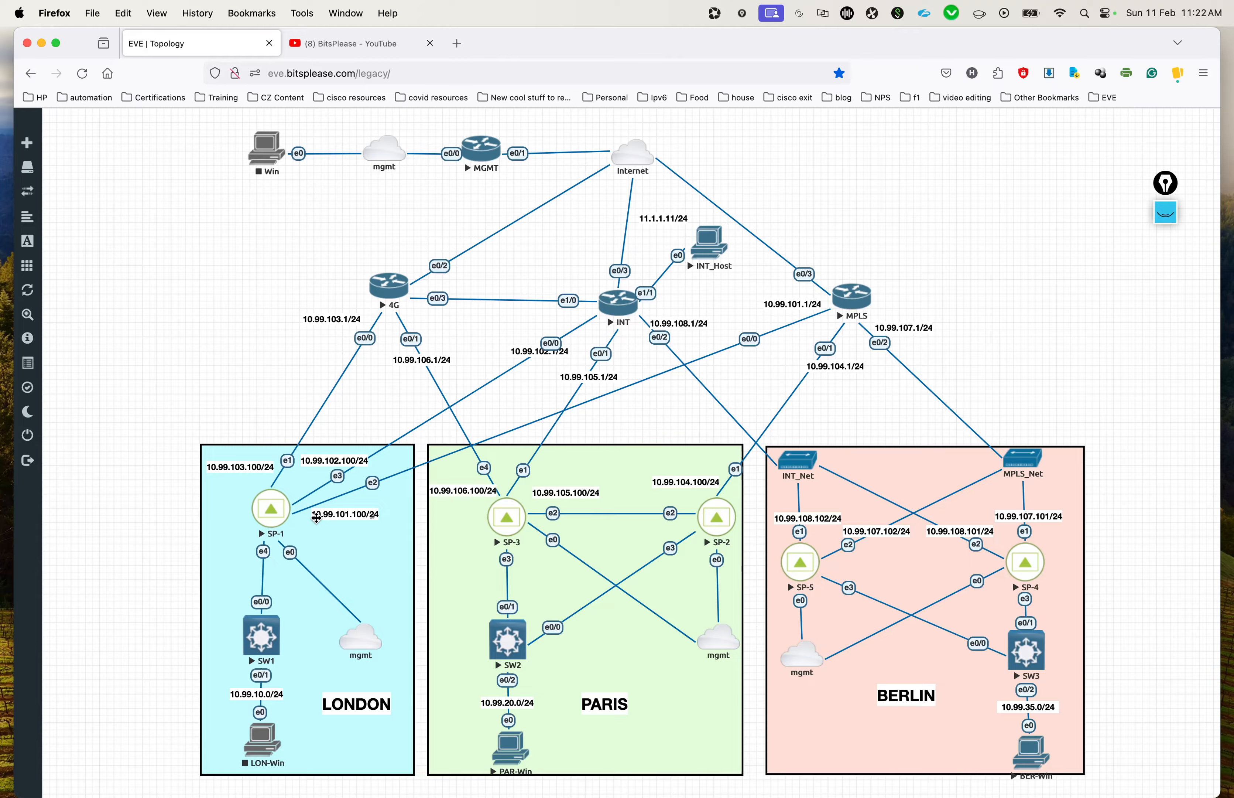
{"action": "key", "text": "ctrl+Up"}
{"action": "left_click", "coordinate": [310, 571]}
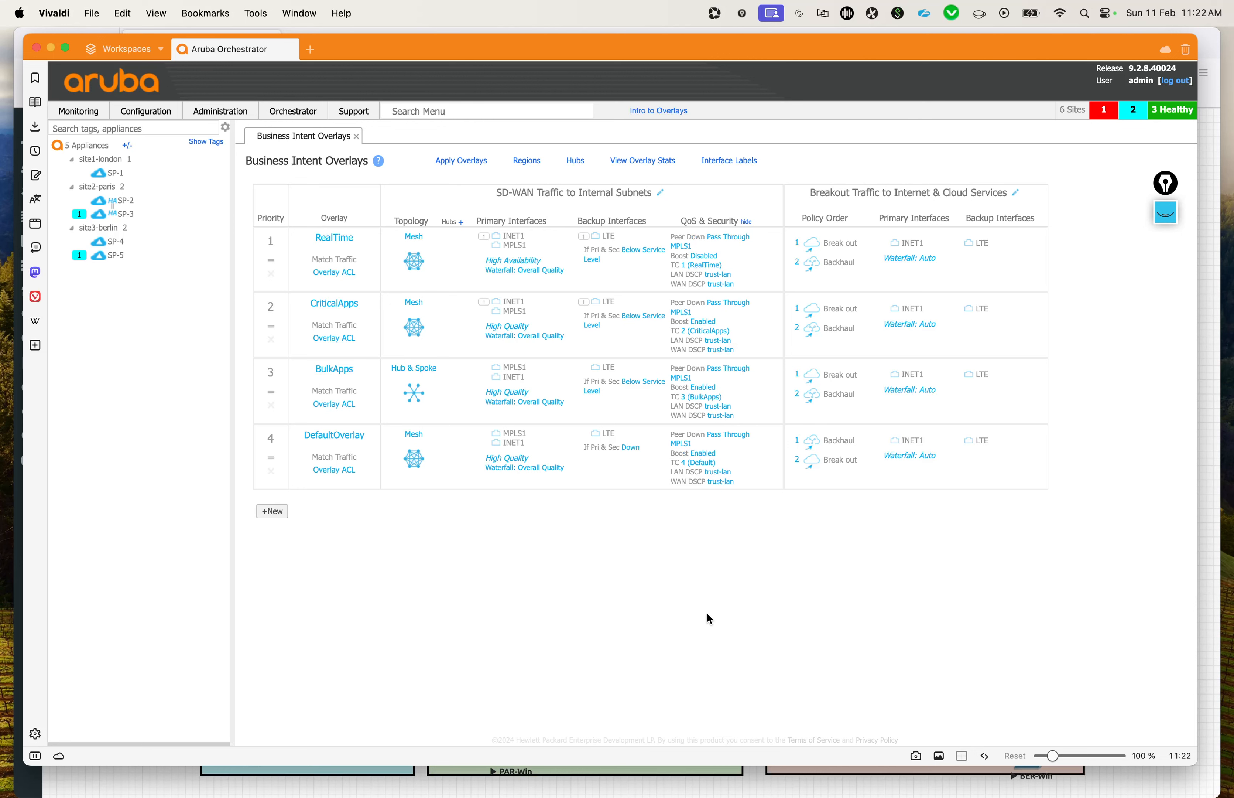
Step: Add SP-1 as a hub with the Re-Advertise Routes option and confirm the addition
{"action": "left_click", "coordinate": [148, 111]}
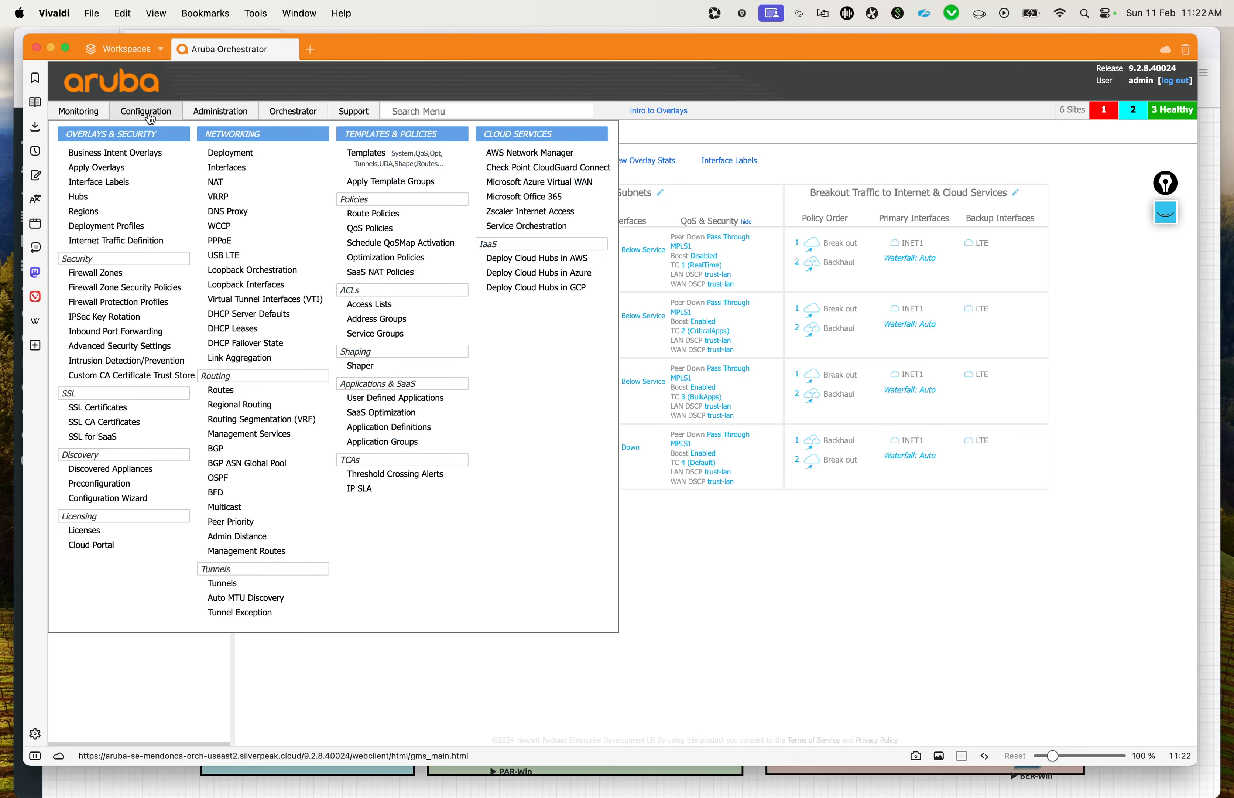
{"action": "left_click", "coordinate": [130, 197]}
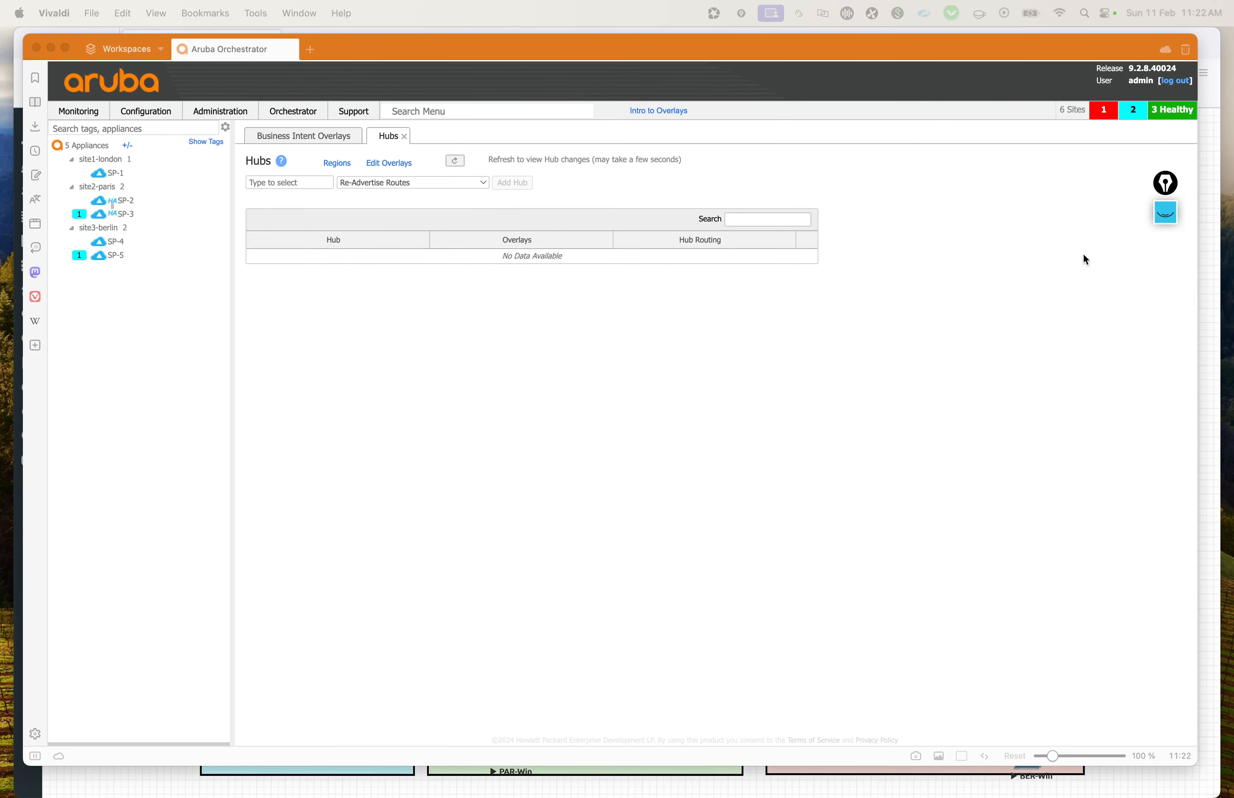
{"action": "left_click", "coordinate": [761, 413]}
{"action": "left_click", "coordinate": [316, 182]}
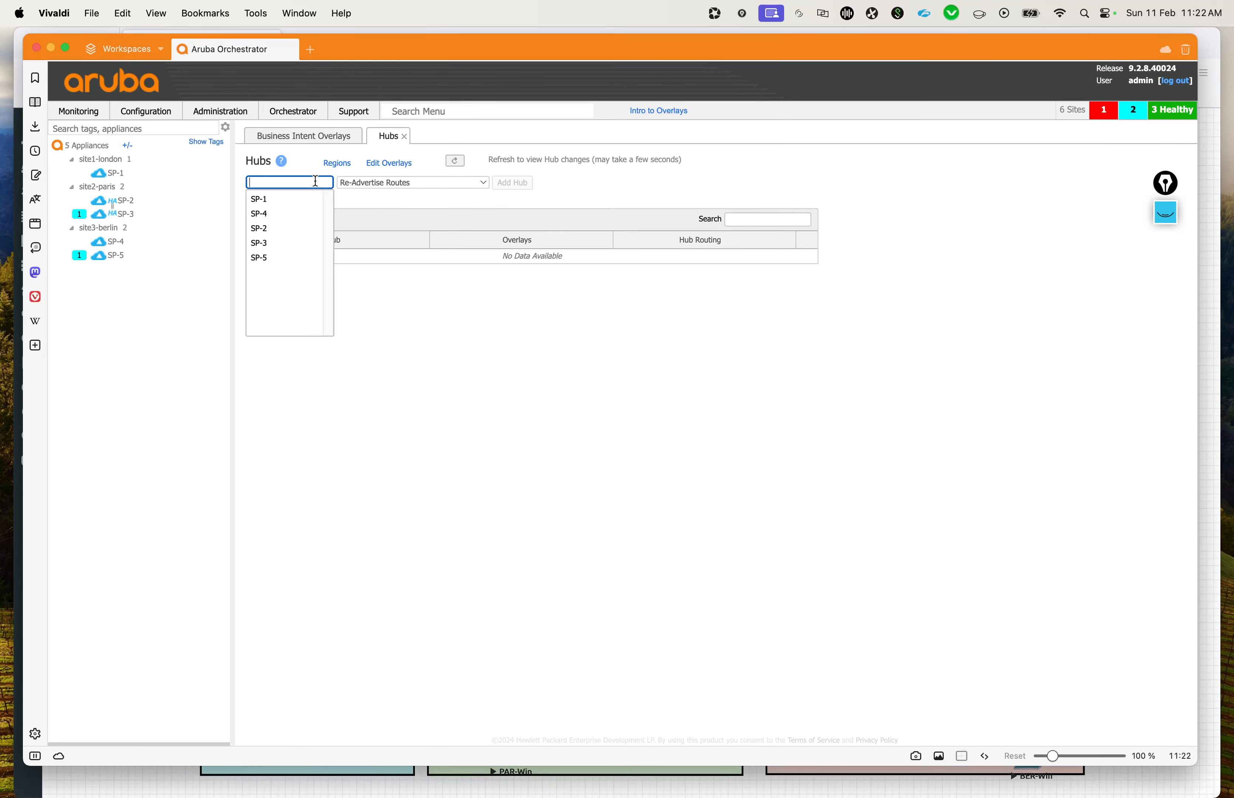
{"action": "left_click", "coordinate": [300, 198]}
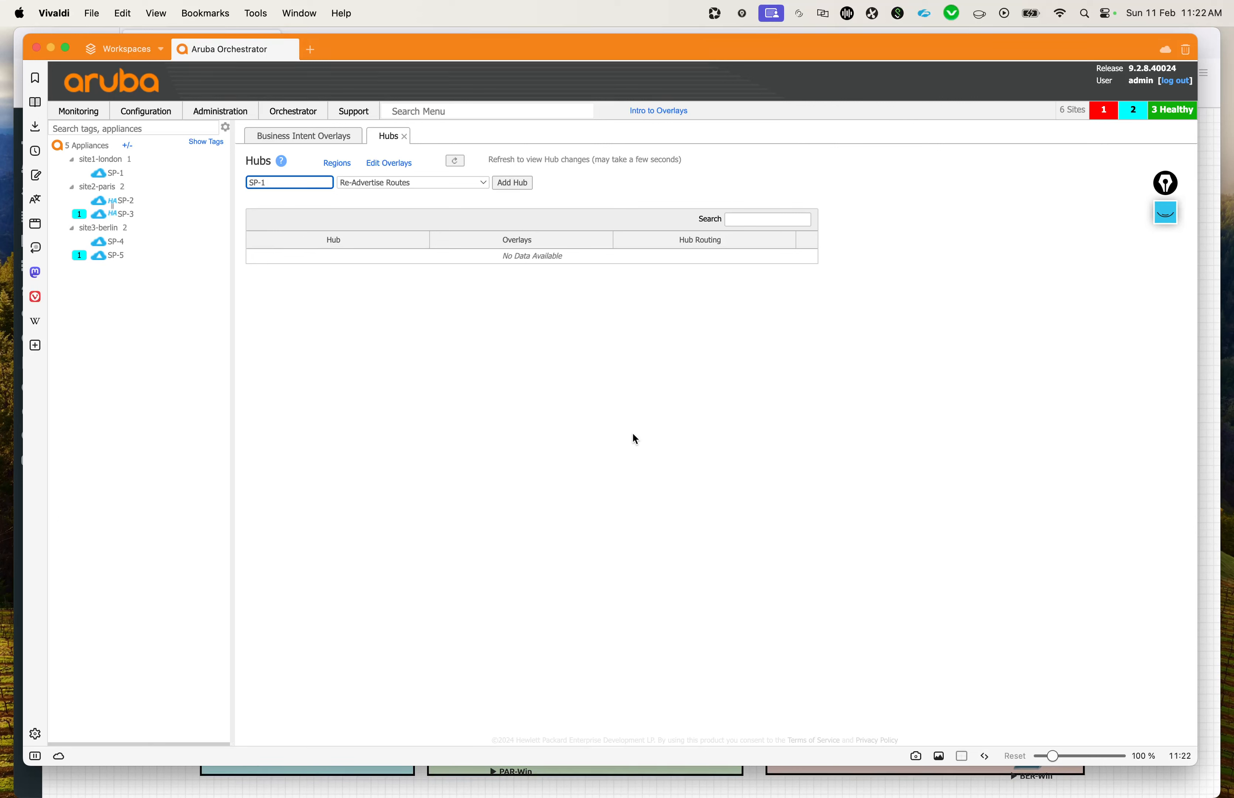
{"action": "left_click", "coordinate": [480, 187]}
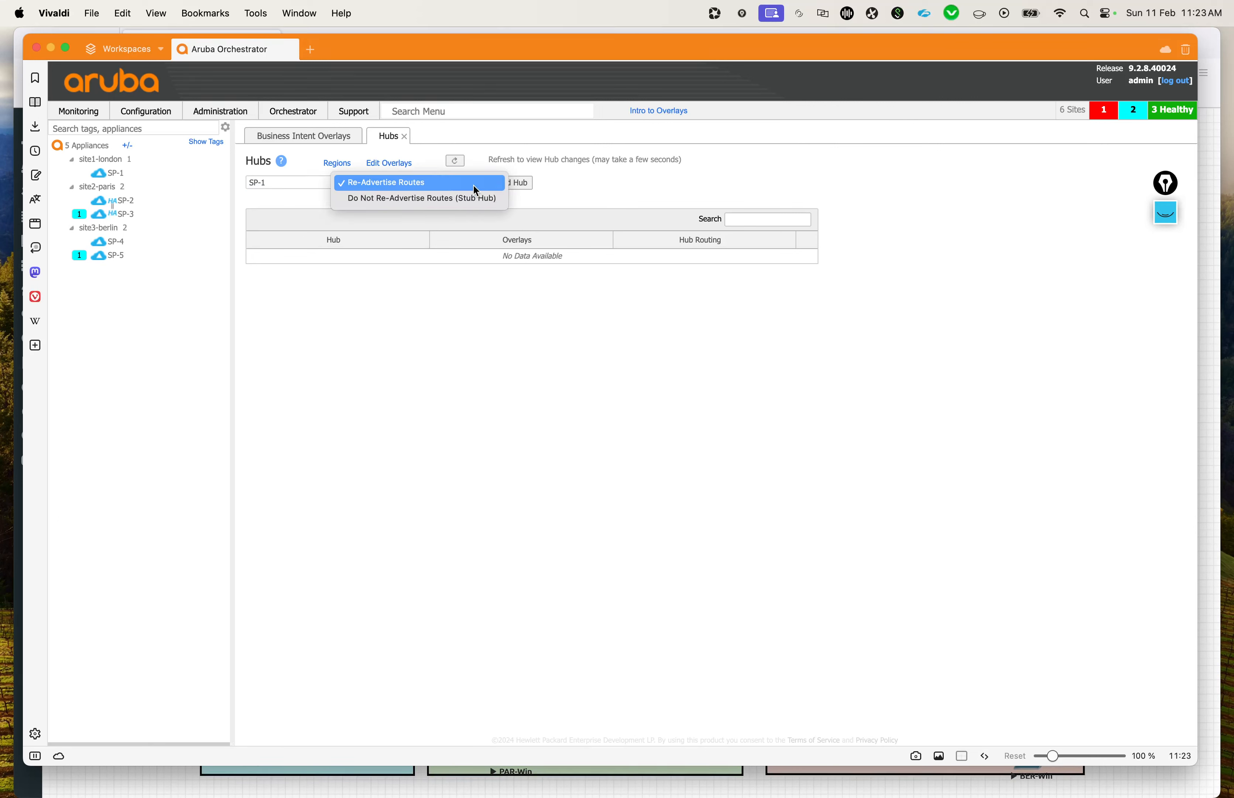
{"action": "left_click", "coordinate": [467, 183]}
{"action": "left_click", "coordinate": [603, 433]}
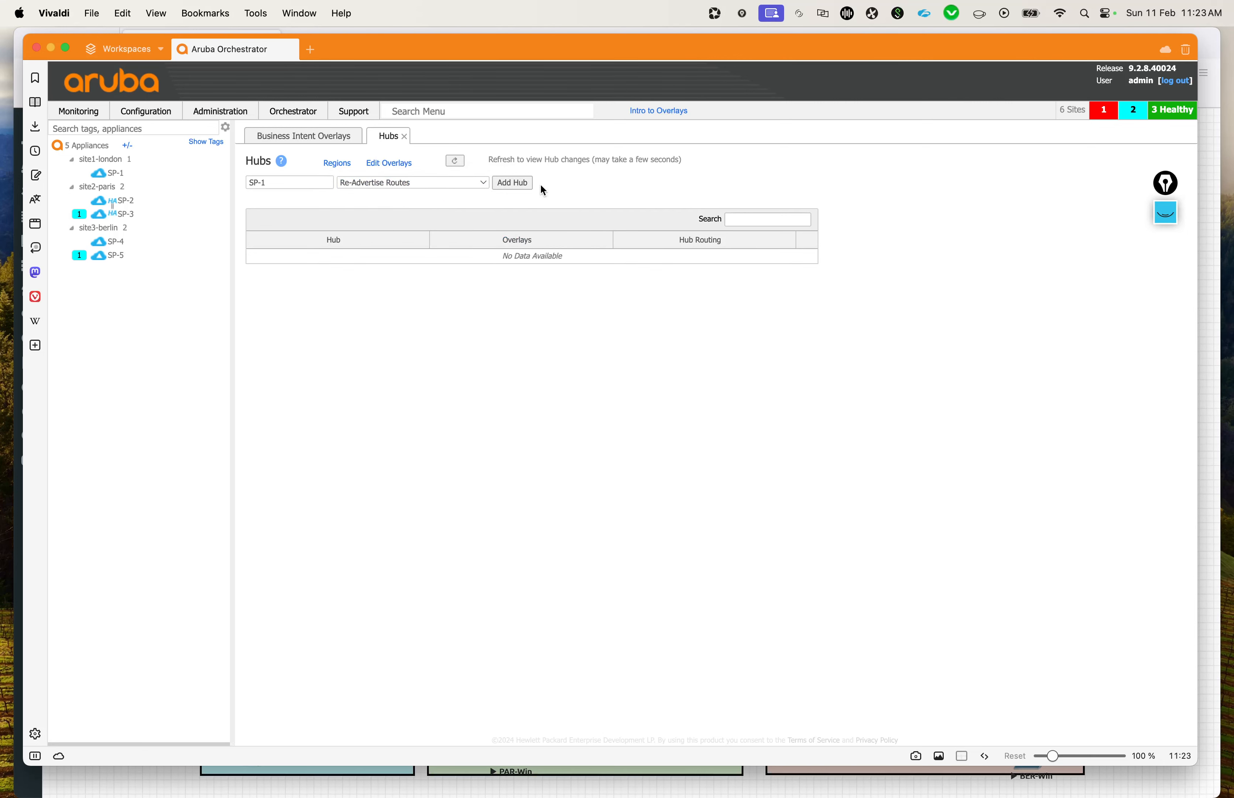
{"action": "left_click", "coordinate": [512, 184]}
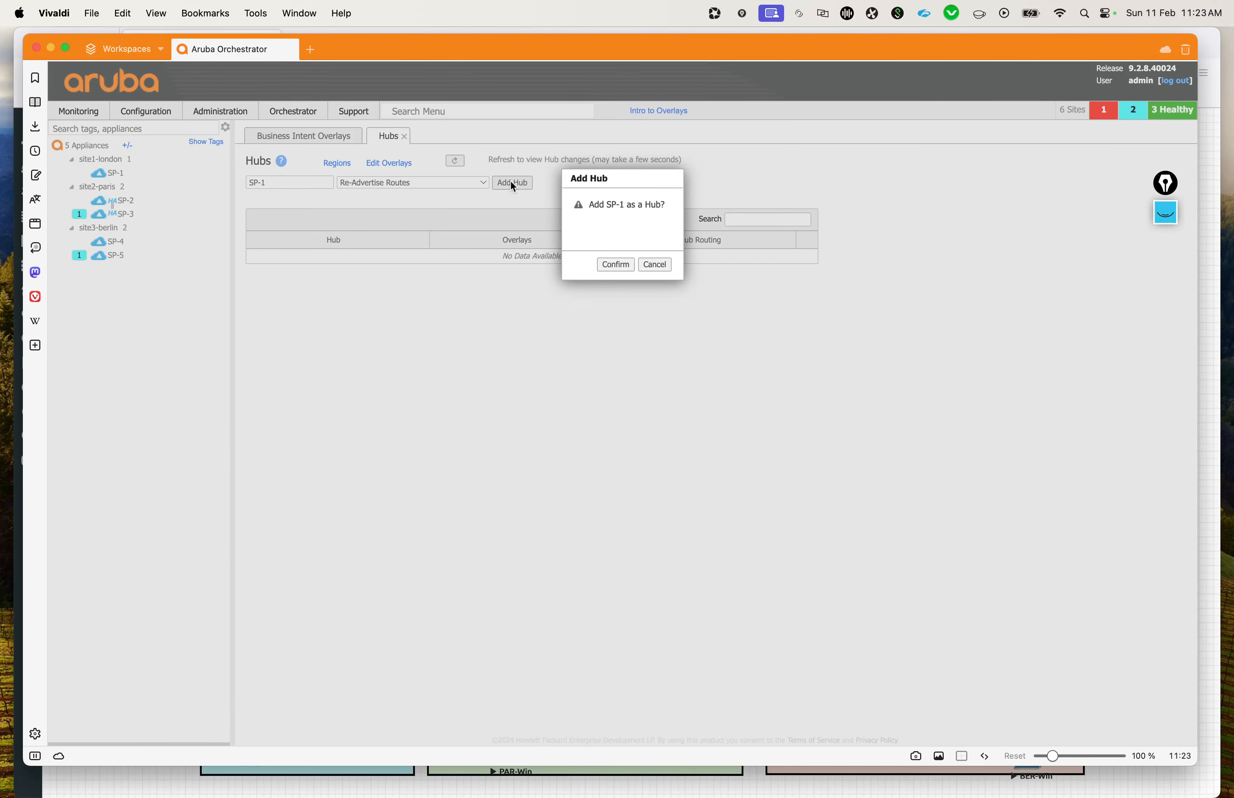
{"action": "left_click", "coordinate": [603, 266]}
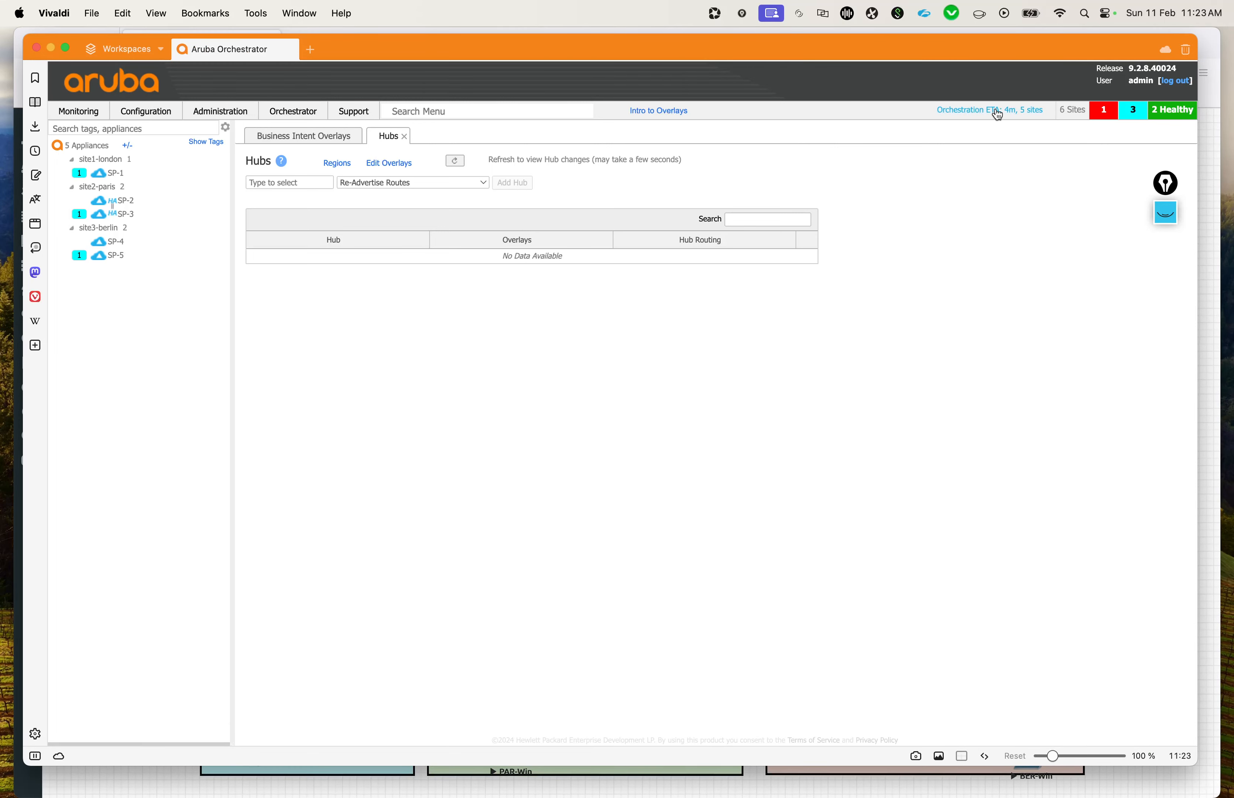
Step: Check the orchestration progress, refresh the hub list, and examine the overlays assigned to SP-1
{"action": "left_click", "coordinate": [998, 111]}
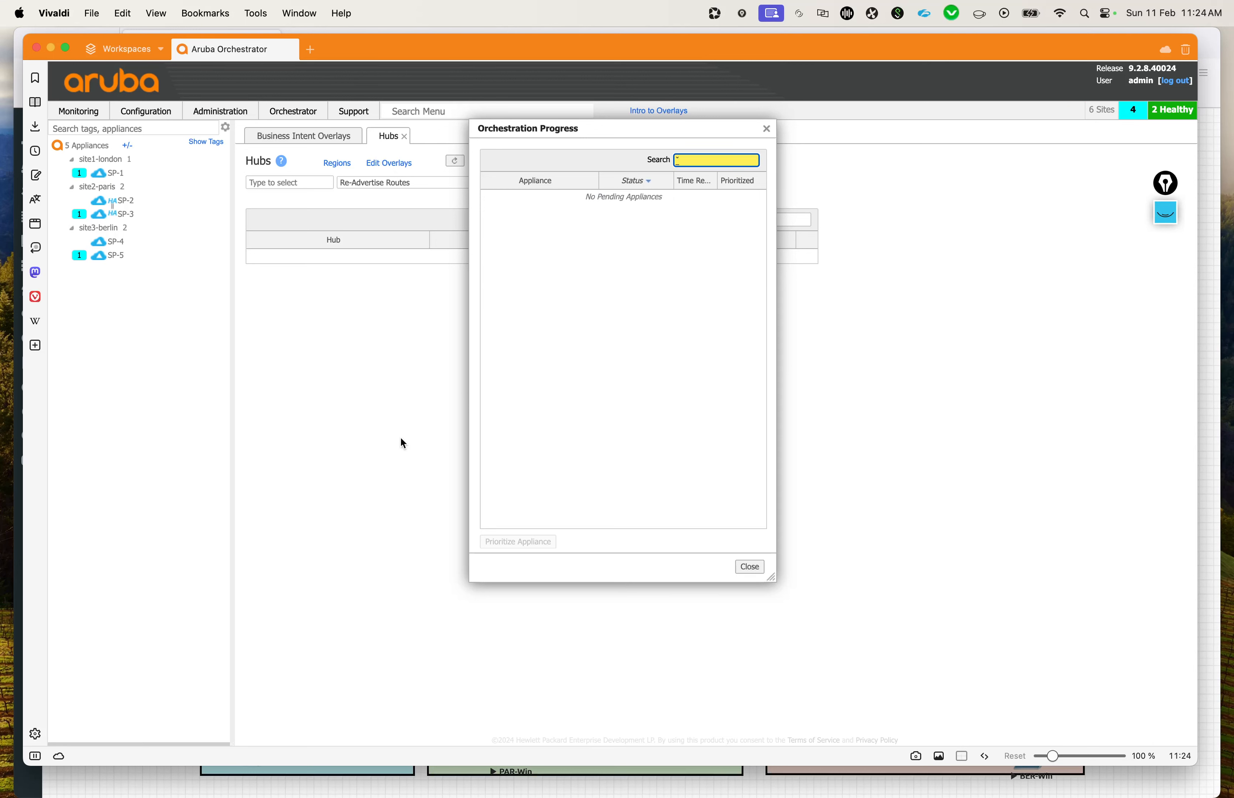
{"action": "left_click", "coordinate": [749, 567]}
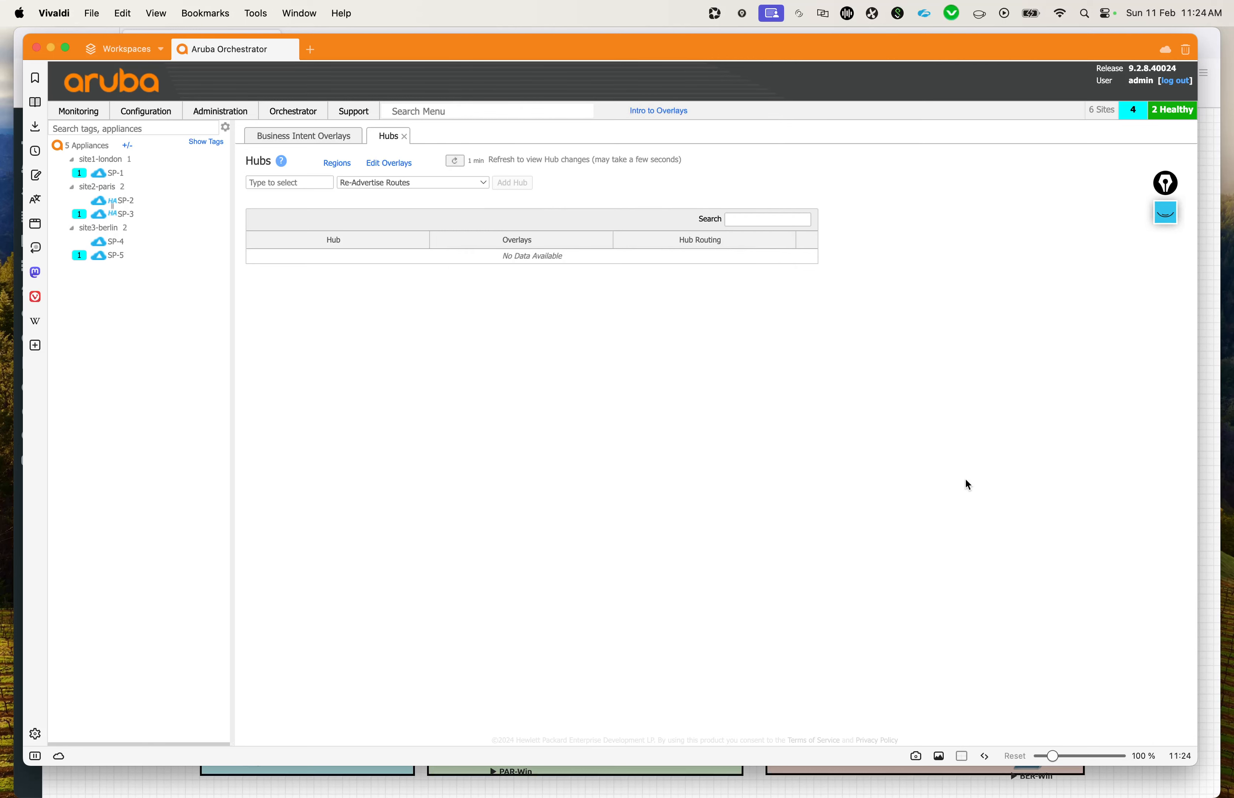
{"action": "left_click", "coordinate": [456, 162]}
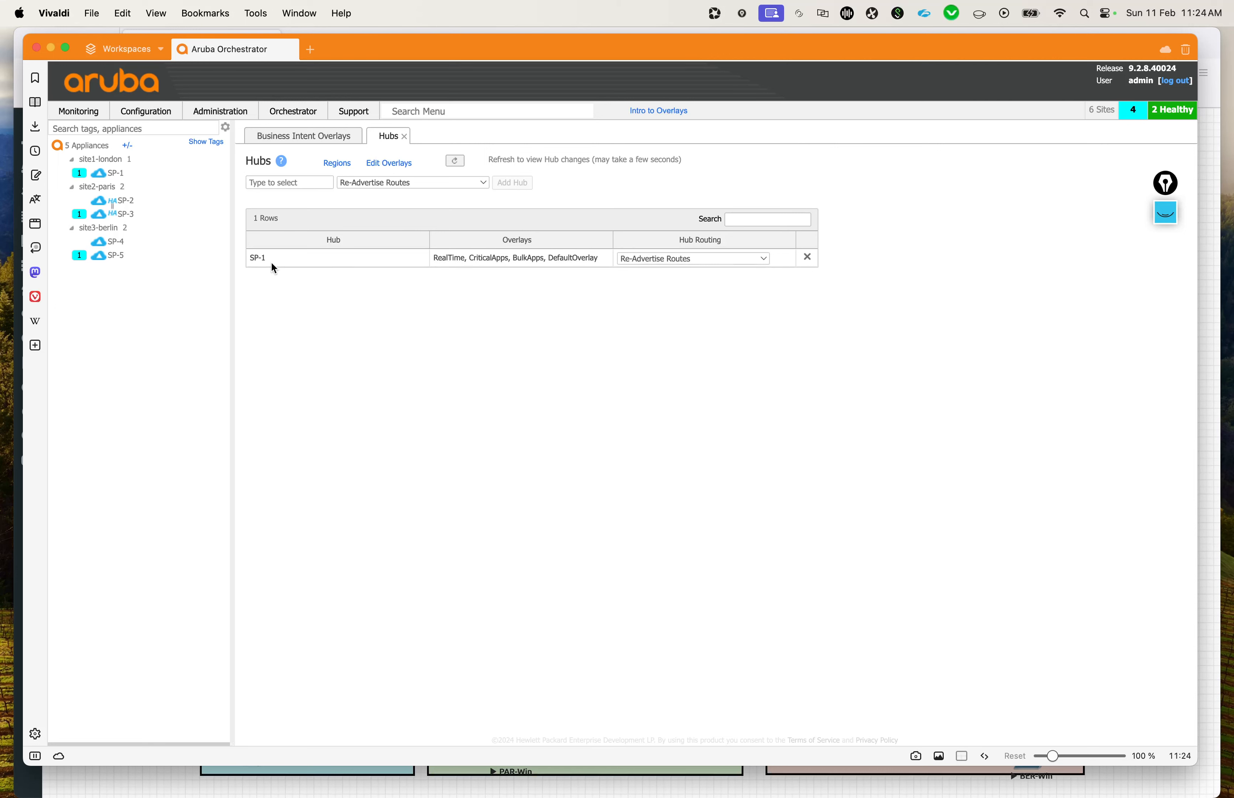
{"action": "left_click_drag", "start_coordinate": [430, 259], "coordinate": [600, 258]}
{"action": "left_click", "coordinate": [600, 259]}
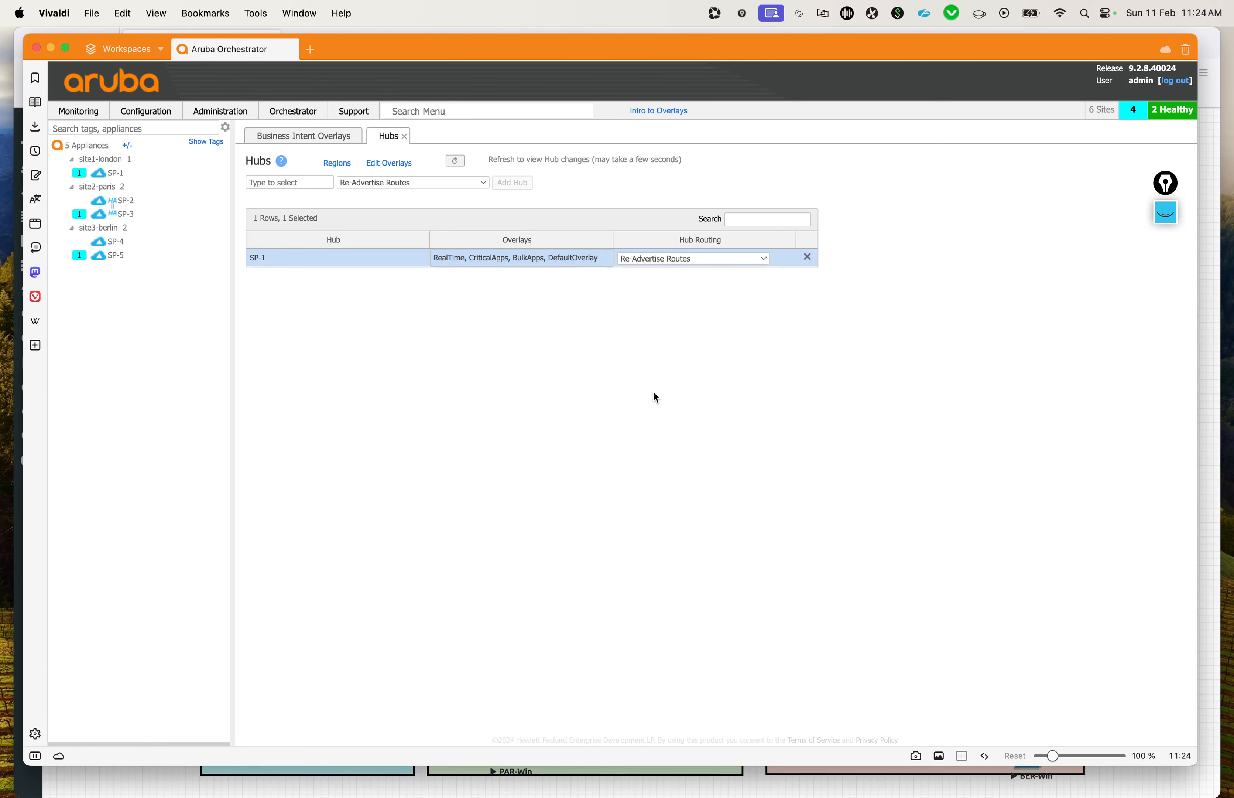
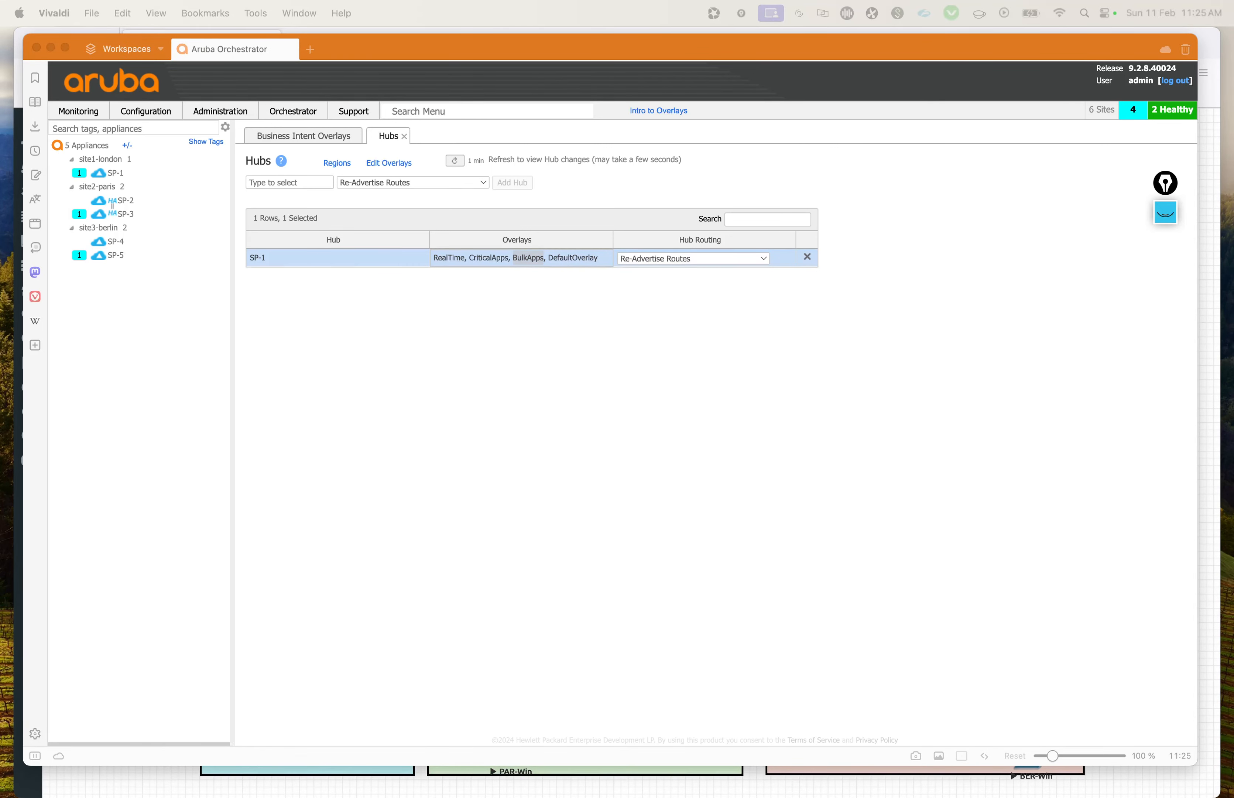
Step: Open the monitoring Topology map and zoom it out to show the whole world
{"action": "left_click", "coordinate": [83, 112]}
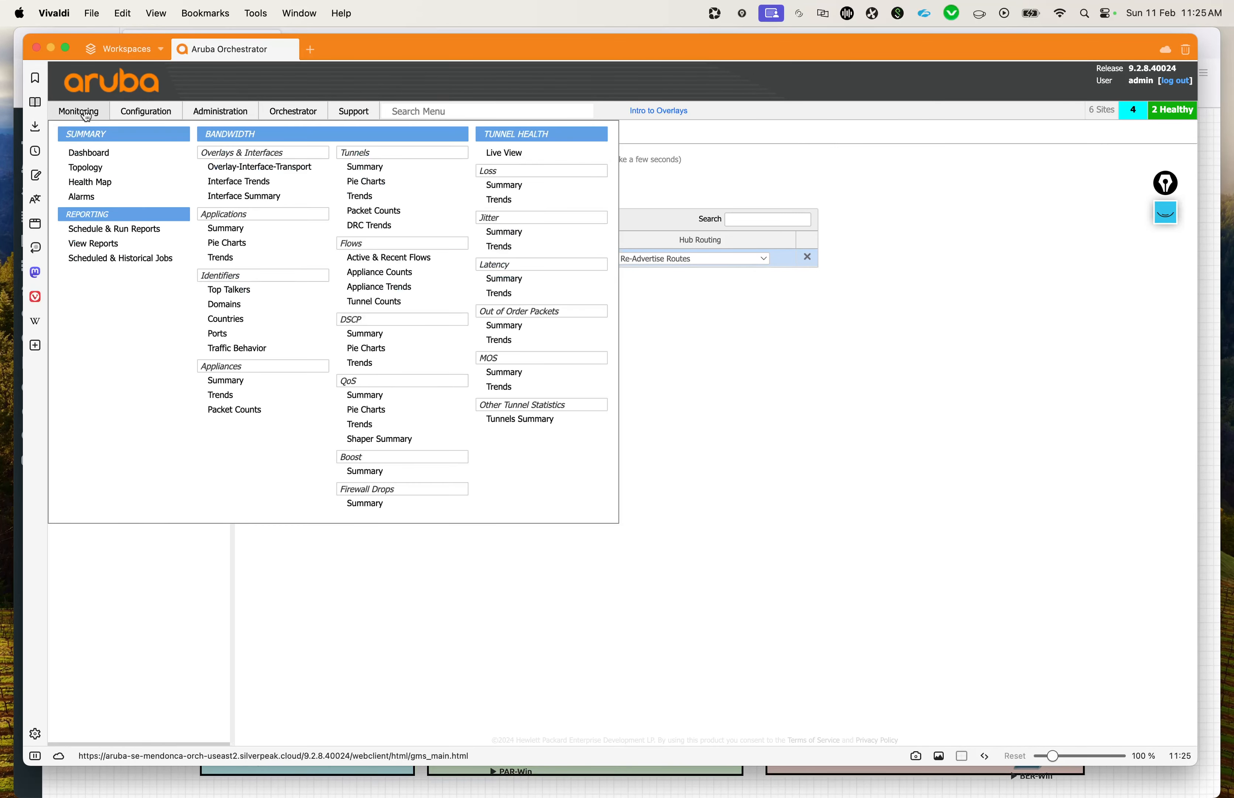
{"action": "left_click", "coordinate": [86, 168]}
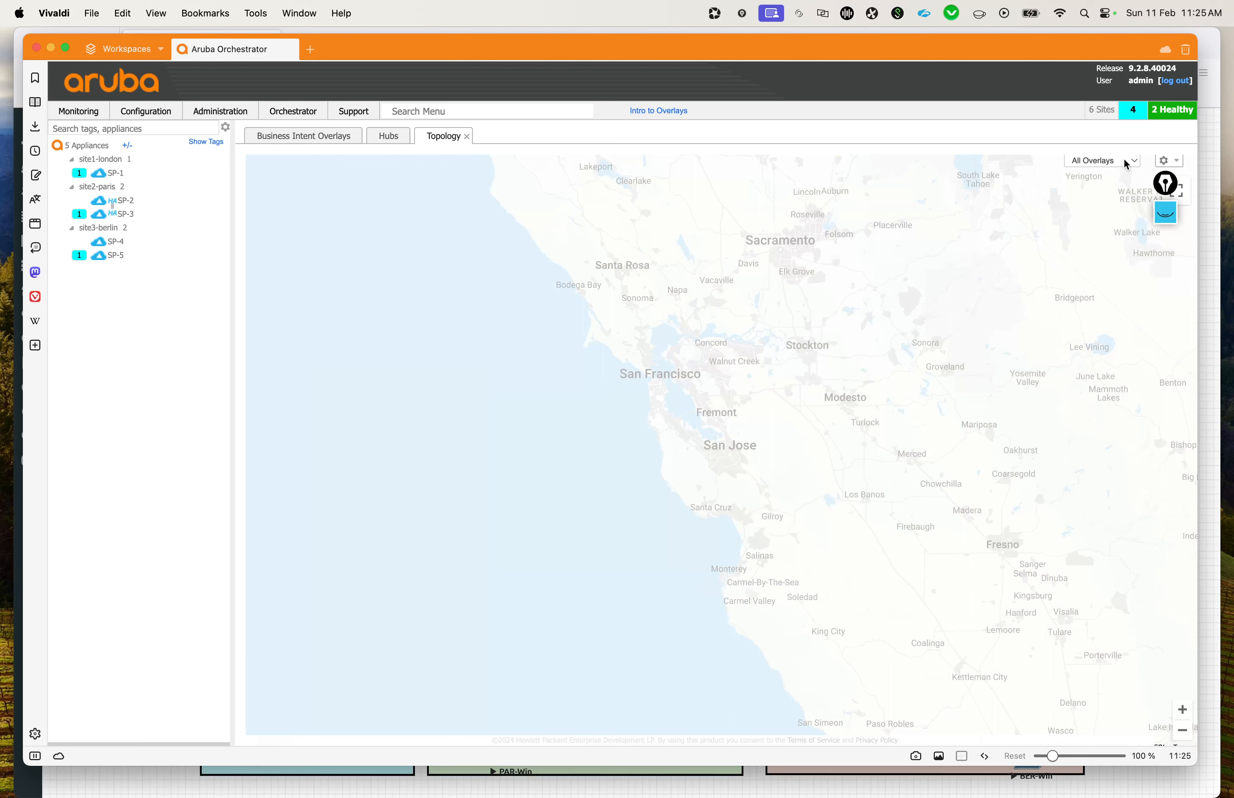
{"action": "left_click_drag", "start_coordinate": [925, 344], "coordinate": [598, 327]}
{"action": "scroll", "coordinate": [715, 359], "scroll_direction": "down", "scroll_amount": 2}
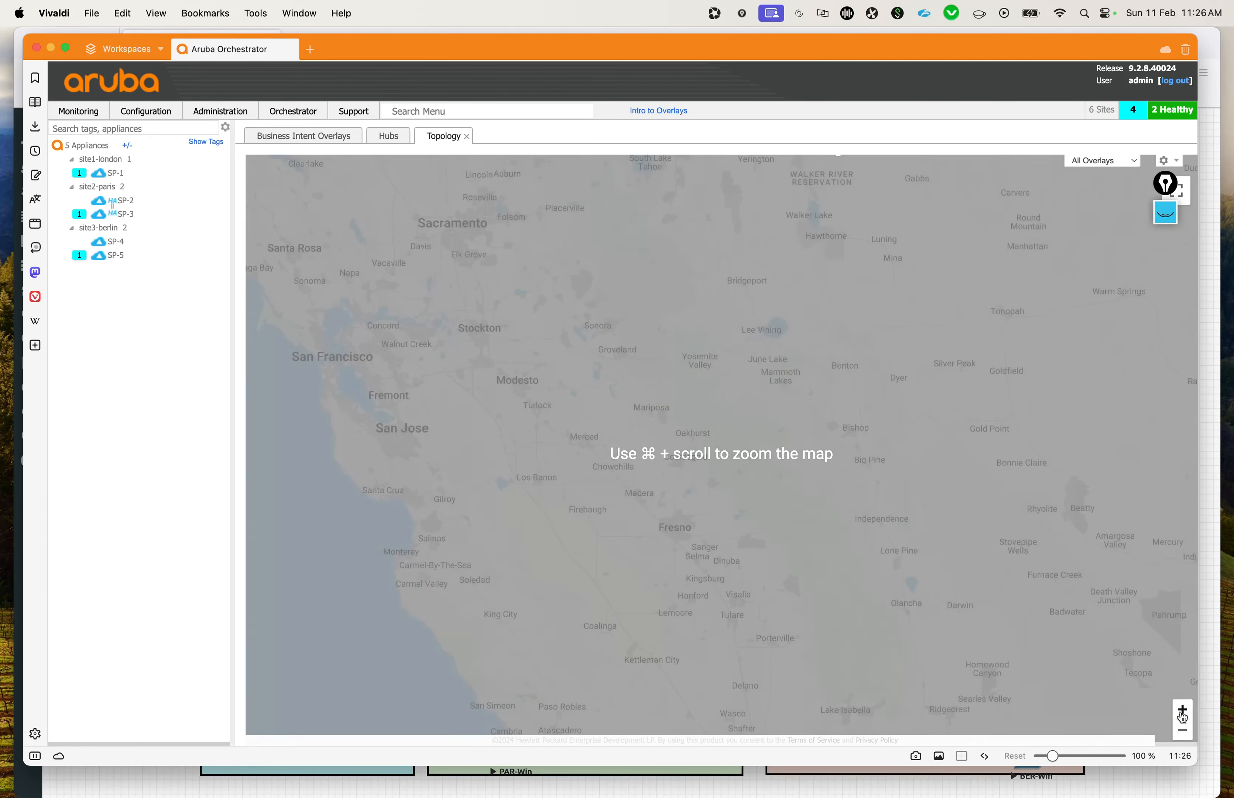
{"action": "left_click", "coordinate": [1183, 710]}
{"action": "left_click", "coordinate": [1188, 731]}
{"action": "left_click", "coordinate": [1188, 732]}
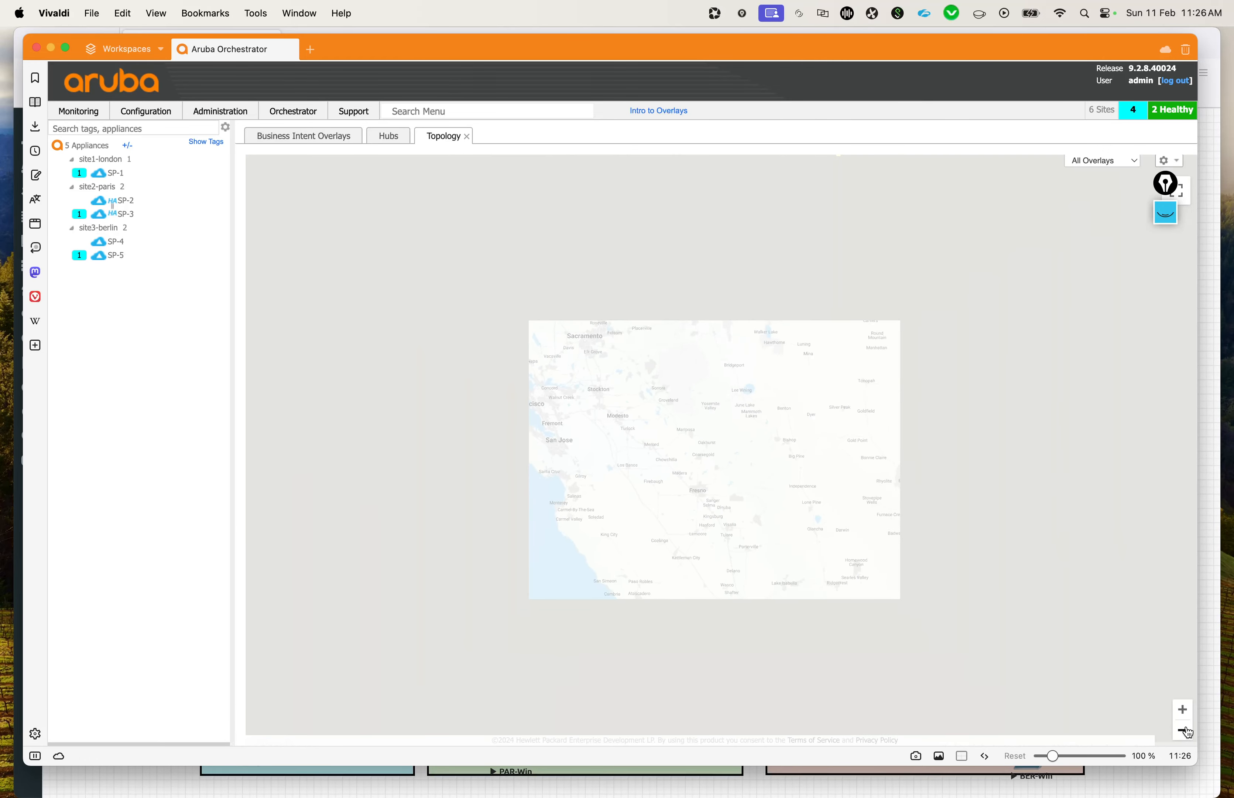
{"action": "left_click", "coordinate": [1187, 732]}
{"action": "left_click", "coordinate": [1188, 732]}
{"action": "left_click", "coordinate": [1187, 732]}
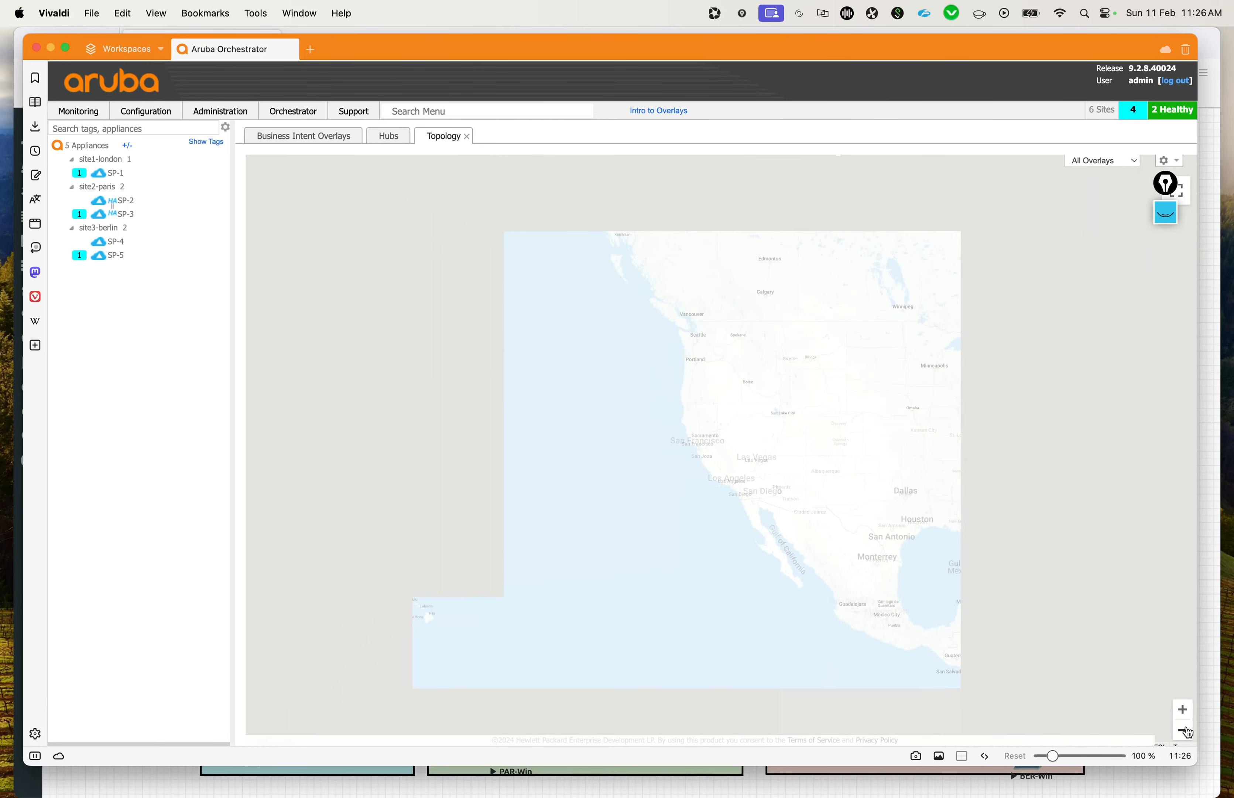
{"action": "left_click", "coordinate": [1188, 732]}
{"action": "left_click", "coordinate": [1187, 732]}
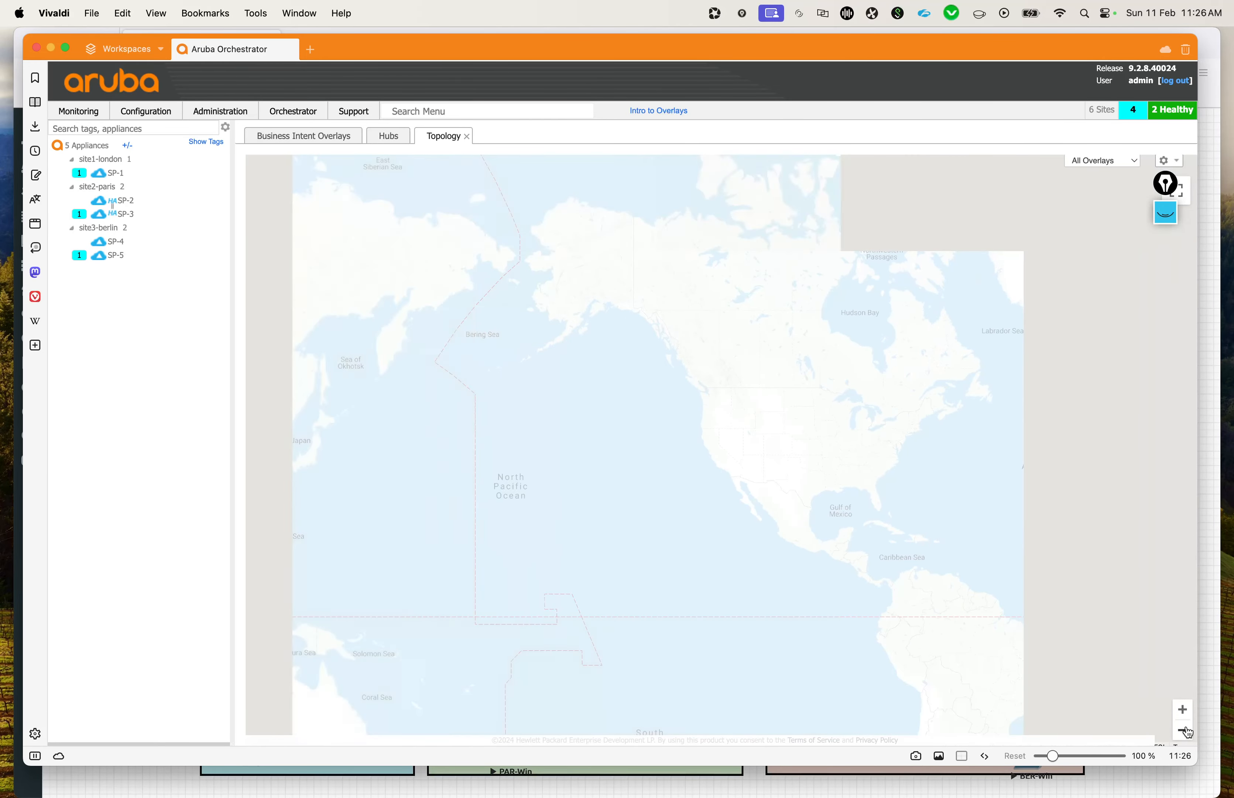
{"action": "left_click", "coordinate": [1188, 732]}
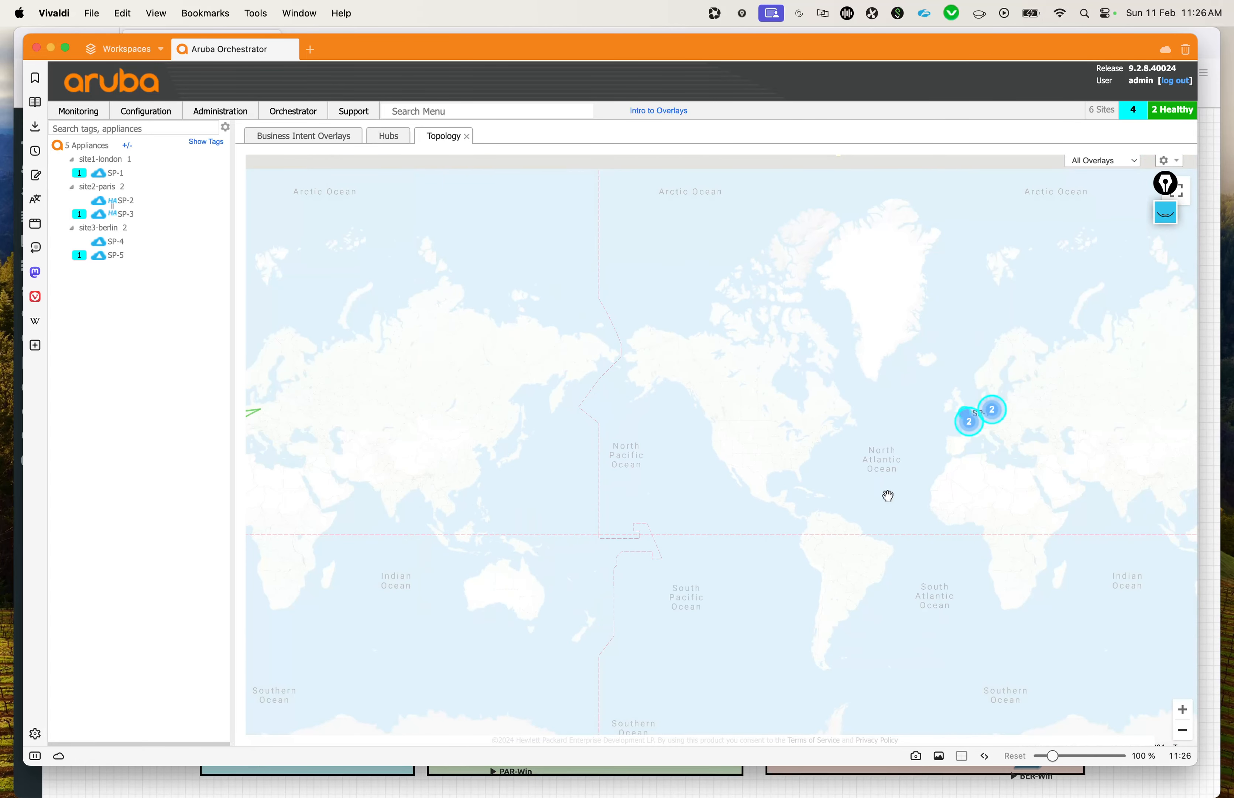
Step: Centre the topology map on Europe and zoom in on the London, Paris and Berlin sites
{"action": "left_click_drag", "start_coordinate": [978, 510], "coordinate": [1144, 510]}
{"action": "left_click_drag", "start_coordinate": [655, 510], "coordinate": [911, 547]}
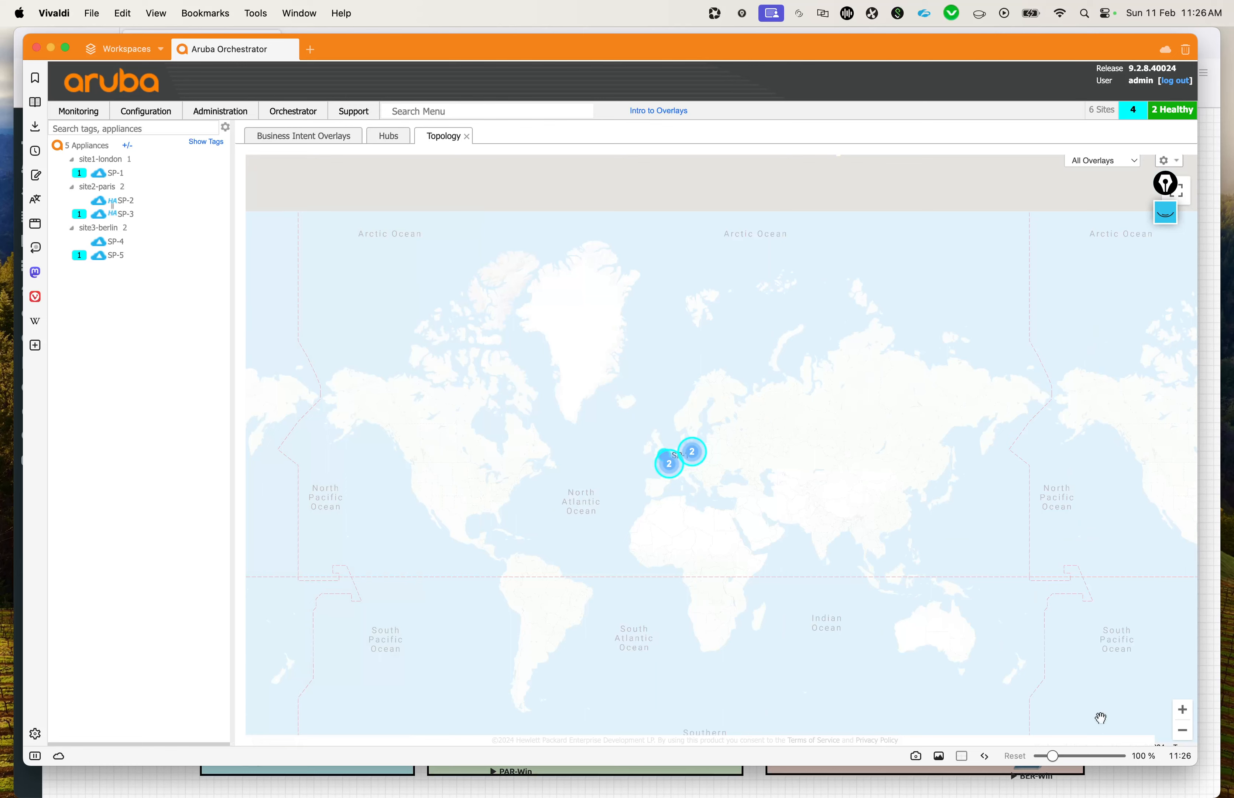
{"action": "left_click", "coordinate": [1182, 709]}
{"action": "left_click", "coordinate": [1182, 709]}
{"action": "left_click_drag", "start_coordinate": [689, 512], "coordinate": [746, 493]}
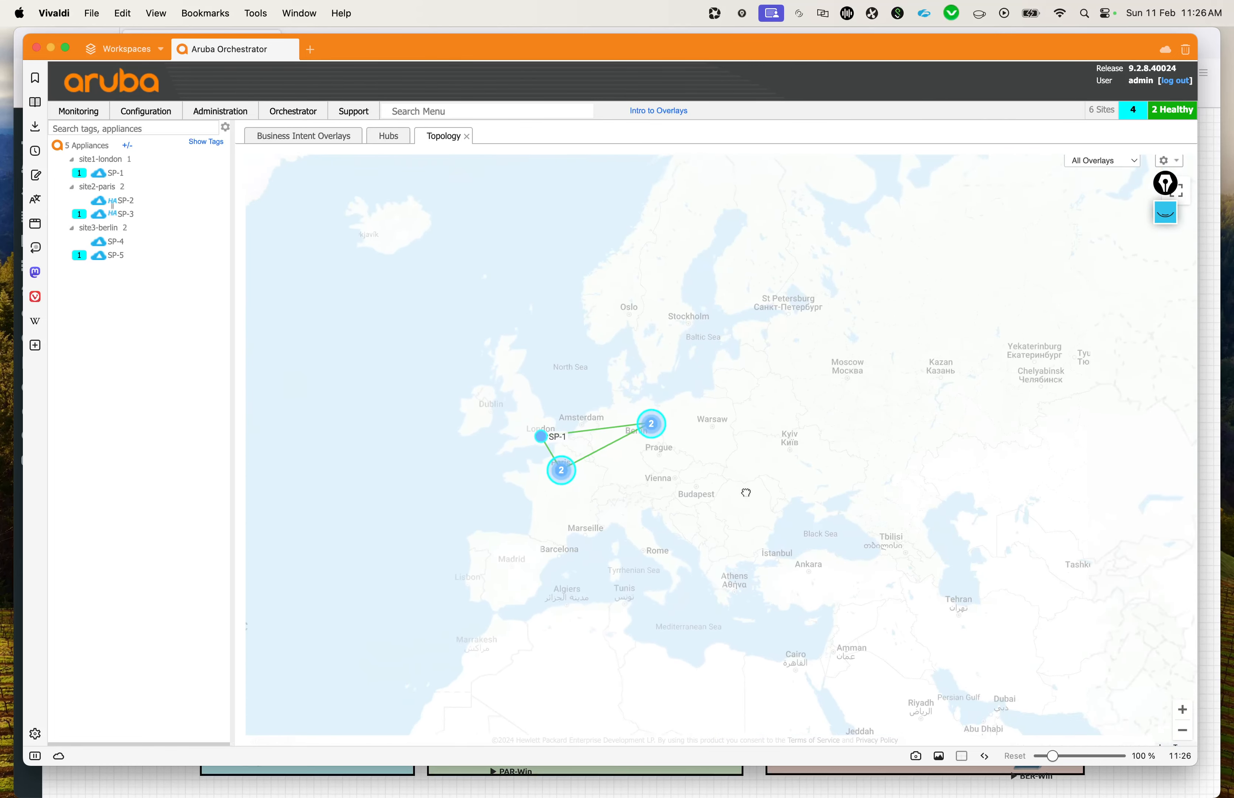
{"action": "scroll", "coordinate": [747, 490], "scroll_direction": "up", "scroll_amount": 5}
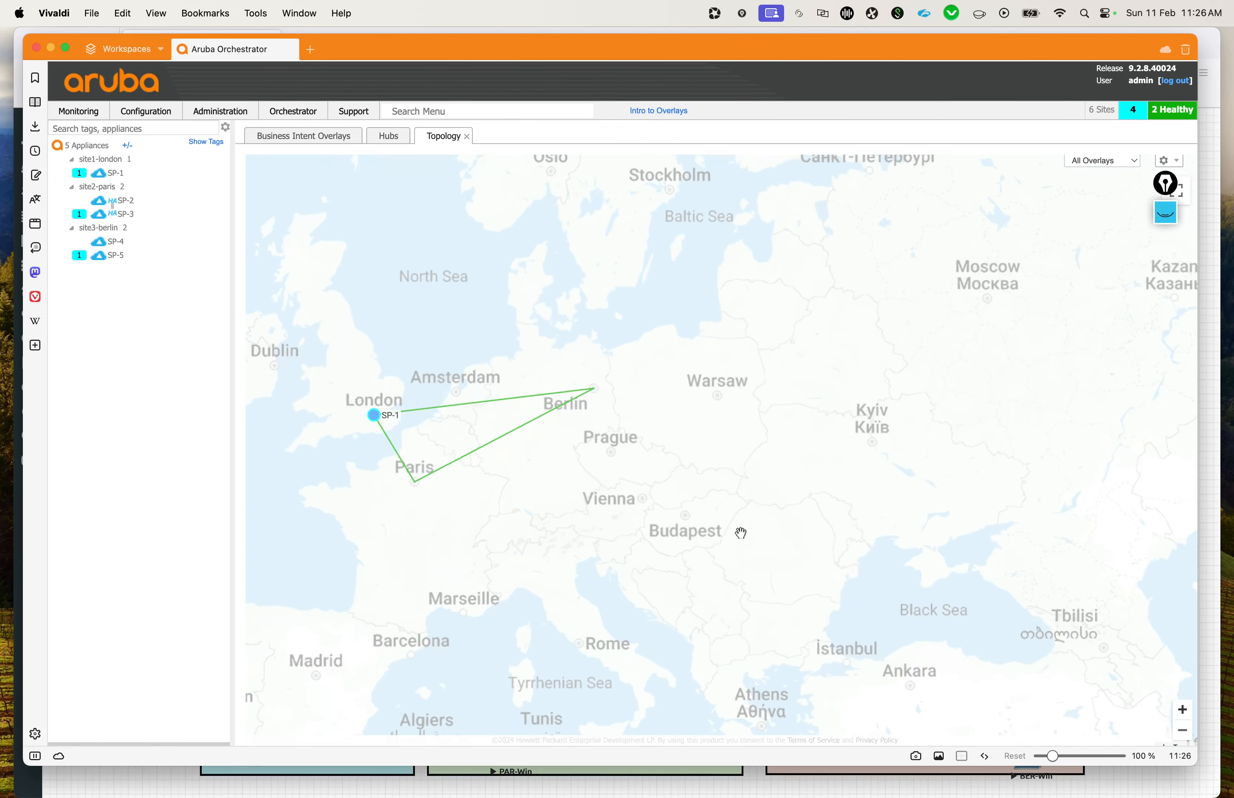
Step: Filter the topology map to the RealTime overlay and examine the links between the three sites
{"action": "left_click", "coordinate": [1129, 163]}
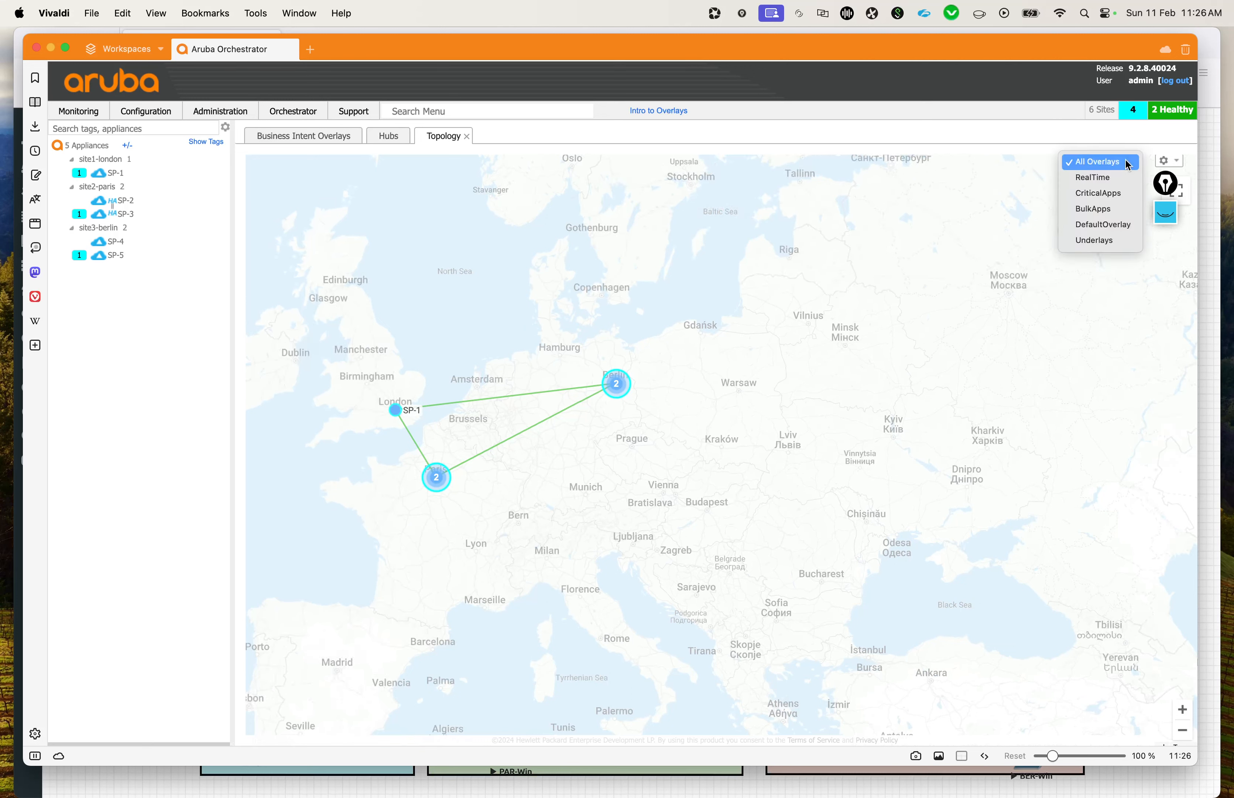
{"action": "left_click", "coordinate": [1094, 177]}
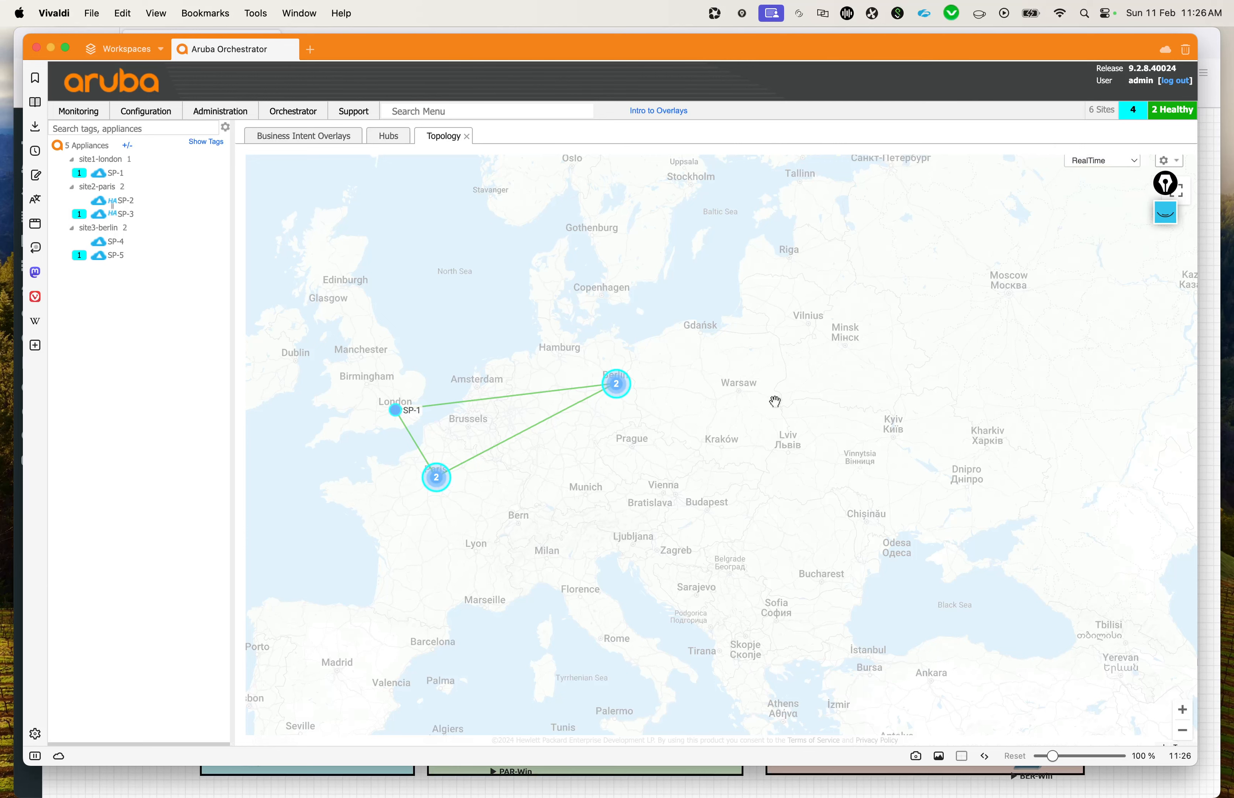
{"action": "mouse_move", "coordinate": [774, 404]}
{"action": "left_mouse_down"}
{"action": "mouse_move", "coordinate": [816, 350]}
{"action": "mouse_move", "coordinate": [774, 402]}
{"action": "left_mouse_up"}
{"action": "left_click_drag", "start_coordinate": [678, 442], "coordinate": [671, 437]}
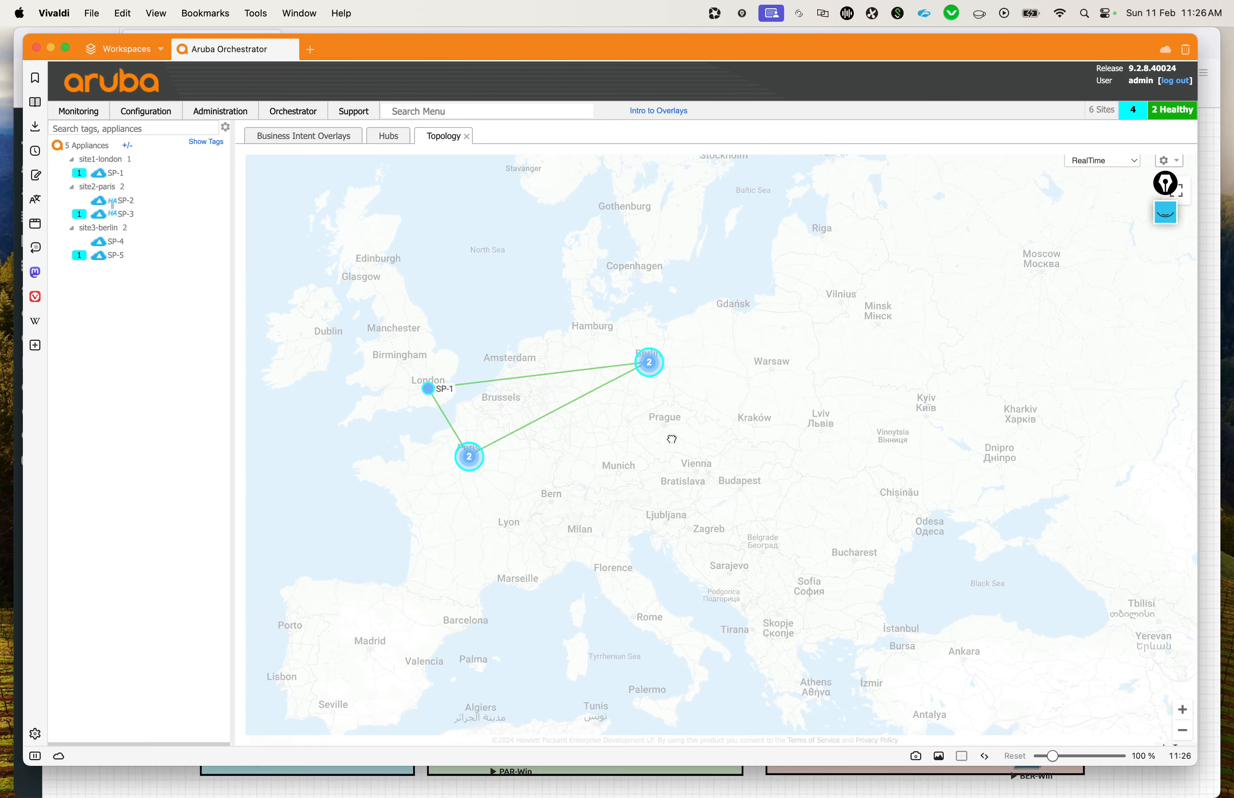
Step: Show the BulkApps overlay's links on the topology map, and return to RealTime to compare the two
{"action": "left_click", "coordinate": [1118, 163]}
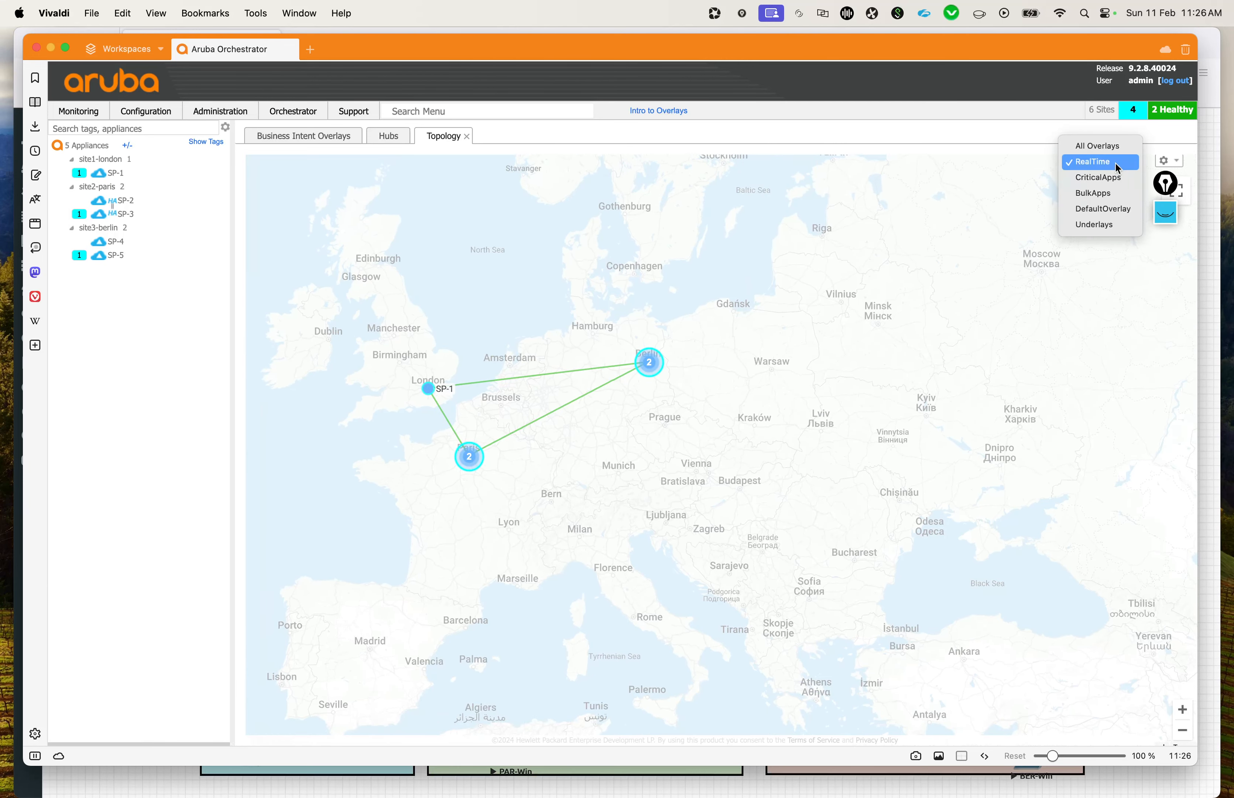
{"action": "left_click", "coordinate": [1115, 193]}
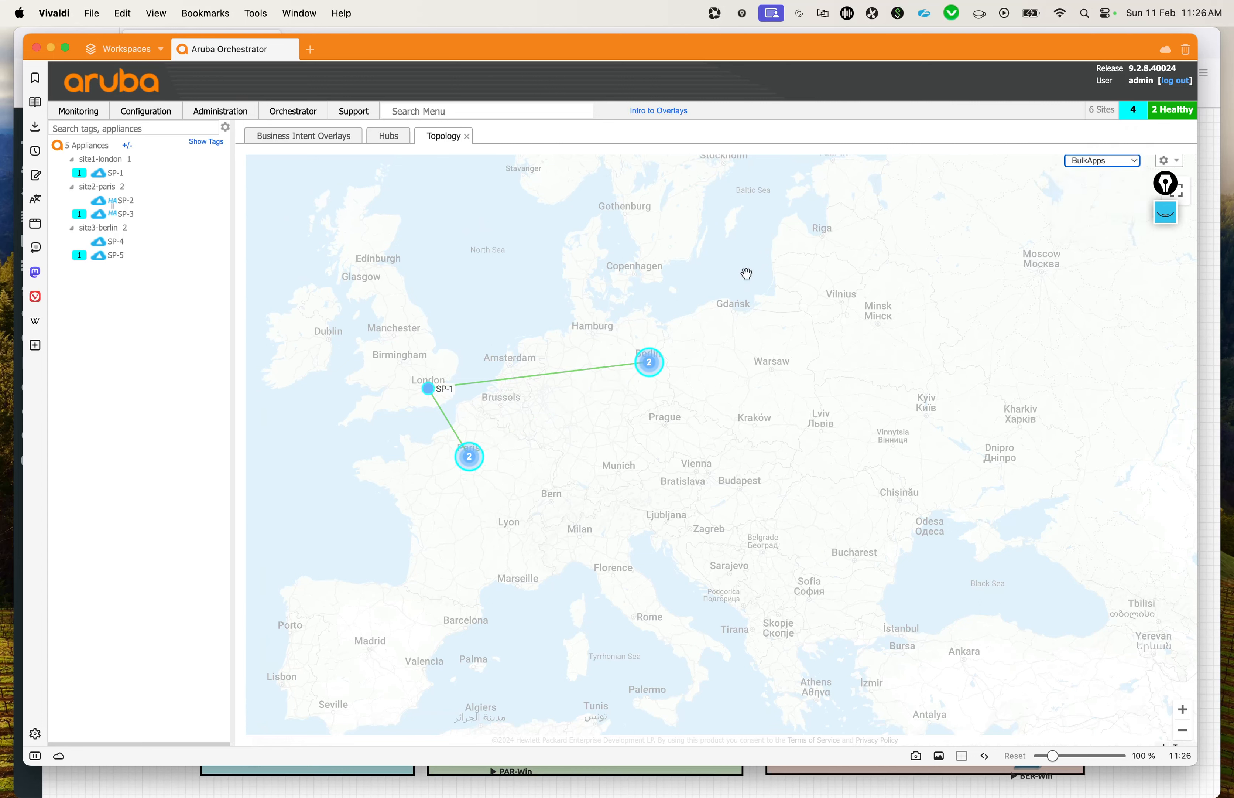
{"action": "left_click", "coordinate": [1093, 163]}
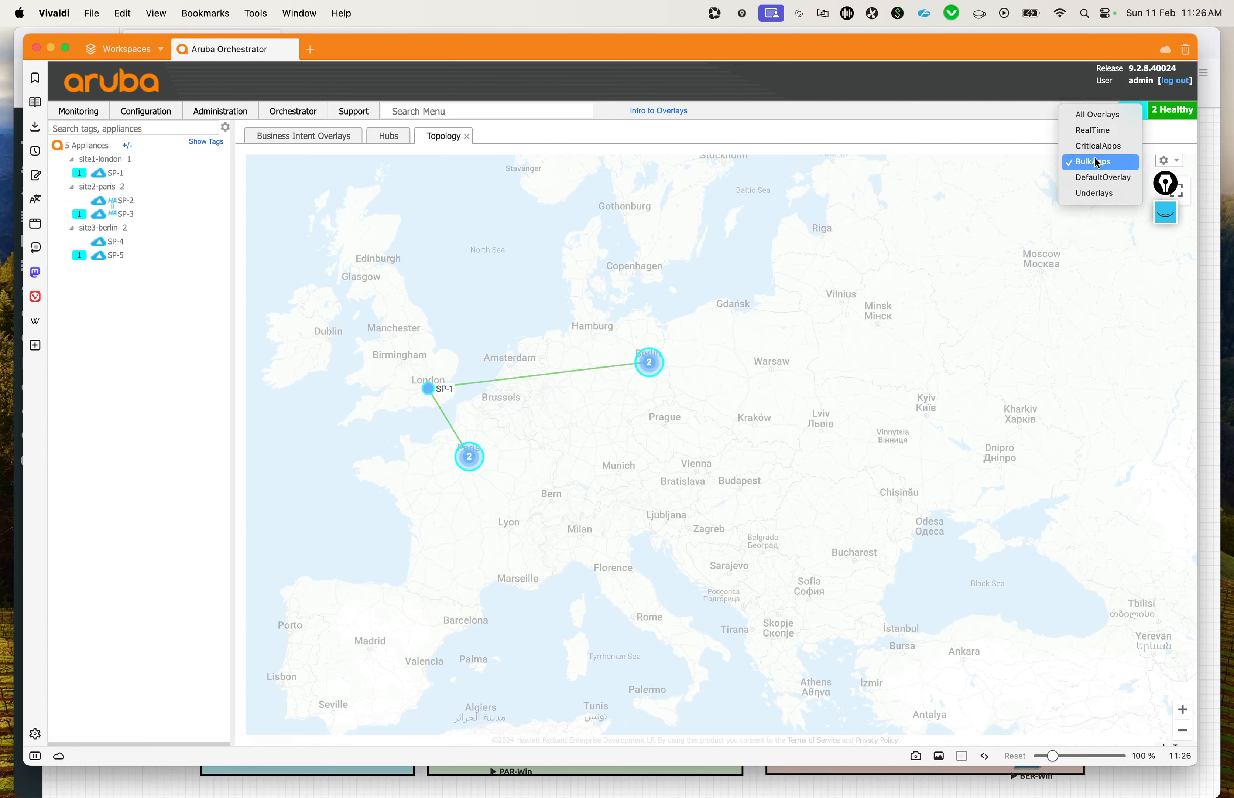
{"action": "left_click", "coordinate": [1098, 134]}
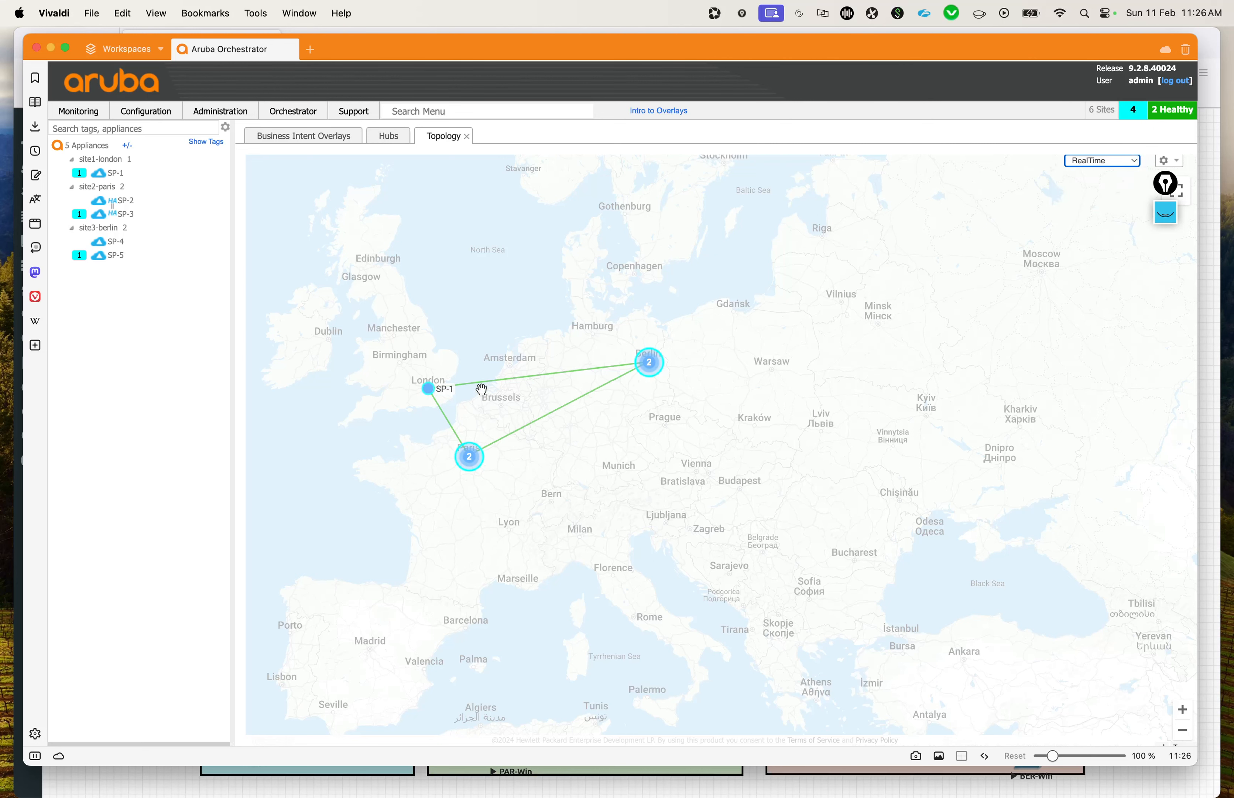
Step: Zoom in on the Paris appliance cluster and examine its RealTime links, briefly viewing the map in full screen
{"action": "left_click", "coordinate": [670, 475]}
{"action": "left_click", "coordinate": [469, 459]}
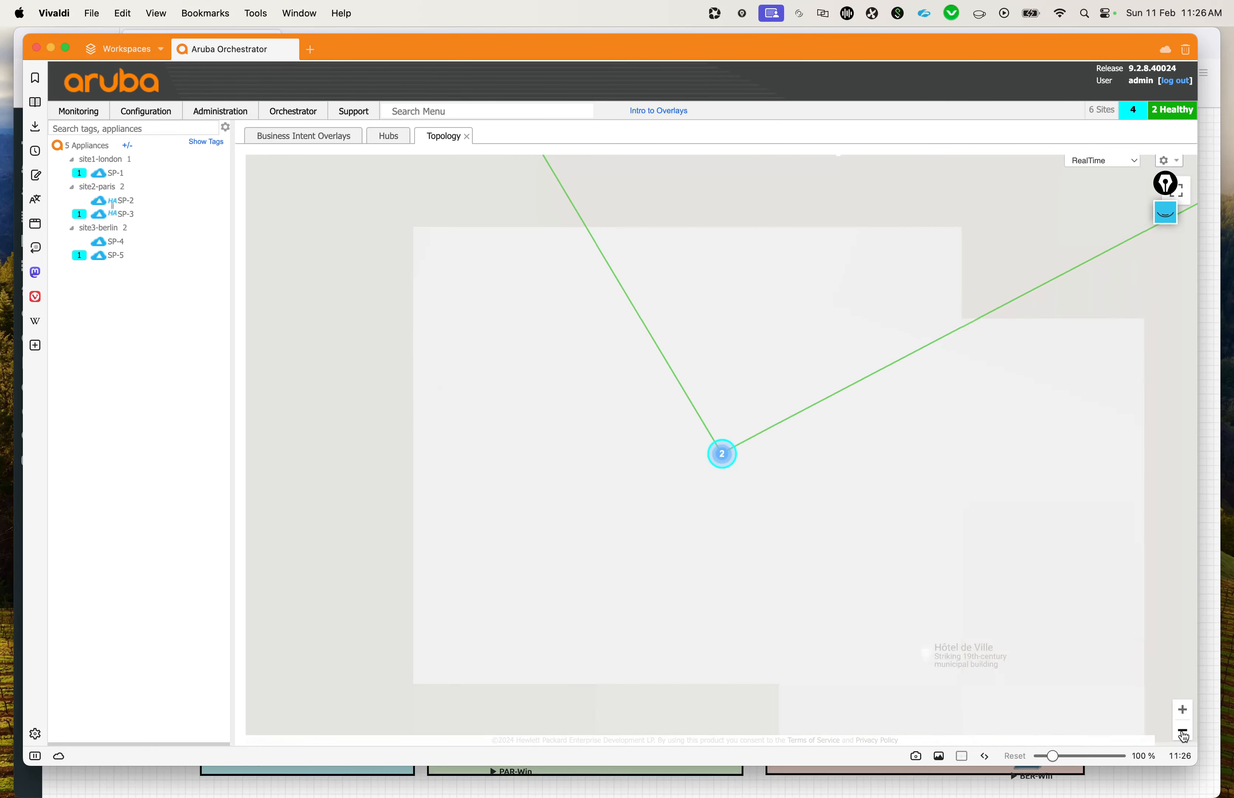
{"action": "left_click_drag", "start_coordinate": [863, 404], "coordinate": [844, 498]}
{"action": "scroll", "coordinate": [801, 453], "scroll_direction": "down", "scroll_amount": 3}
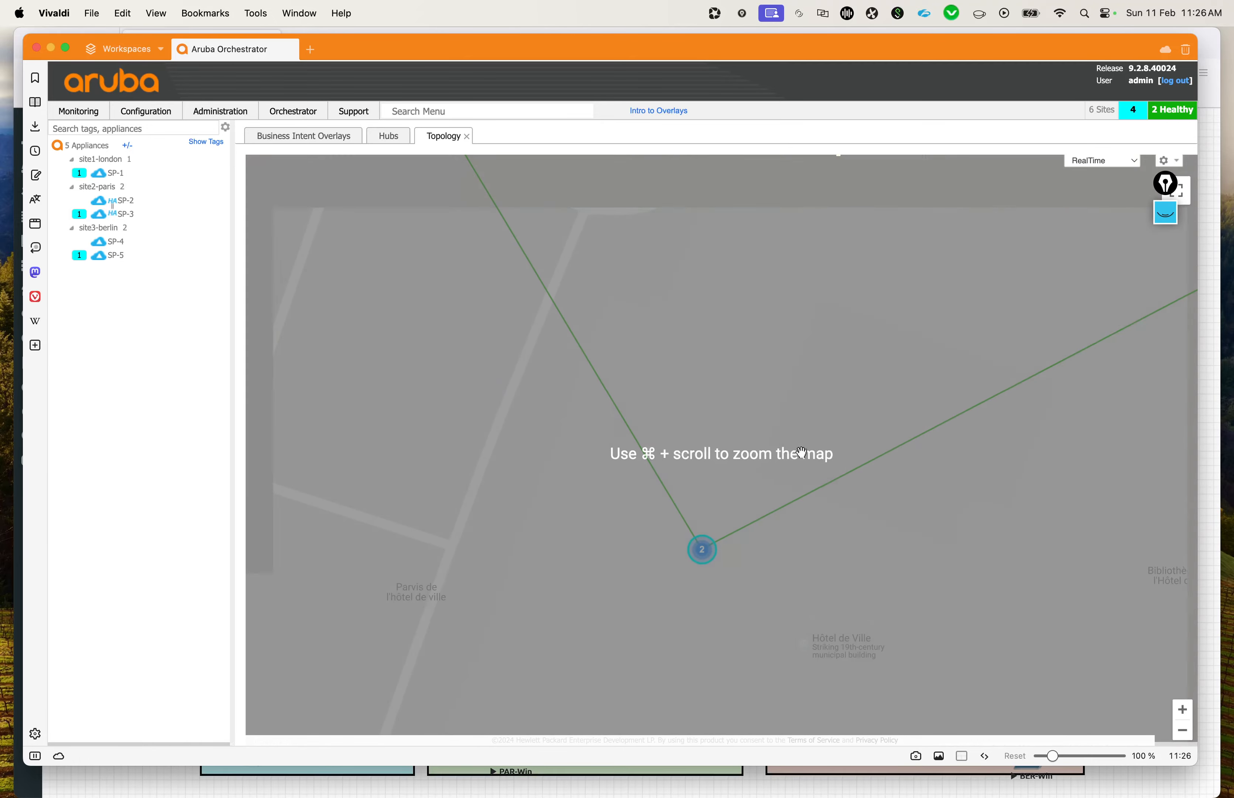
{"action": "left_click", "coordinate": [1182, 730]}
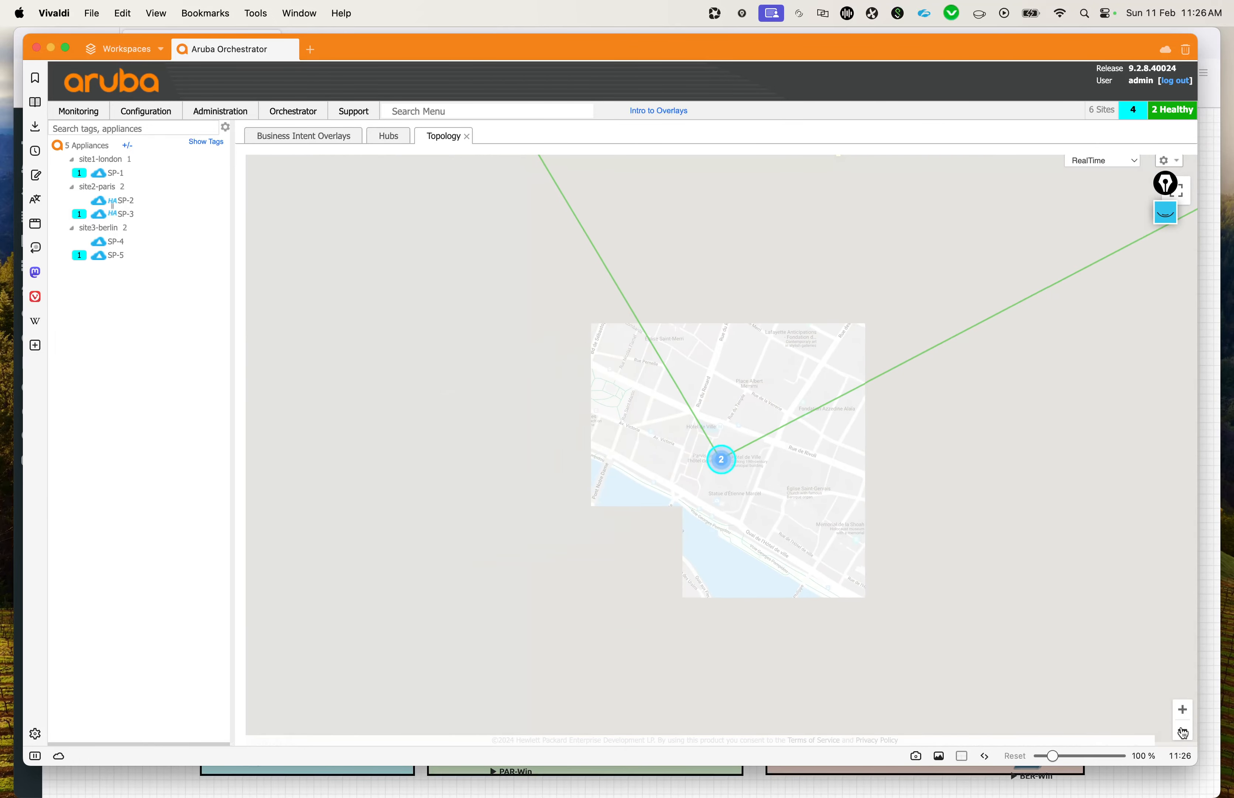
{"action": "left_click_drag", "start_coordinate": [963, 327], "coordinate": [866, 347]}
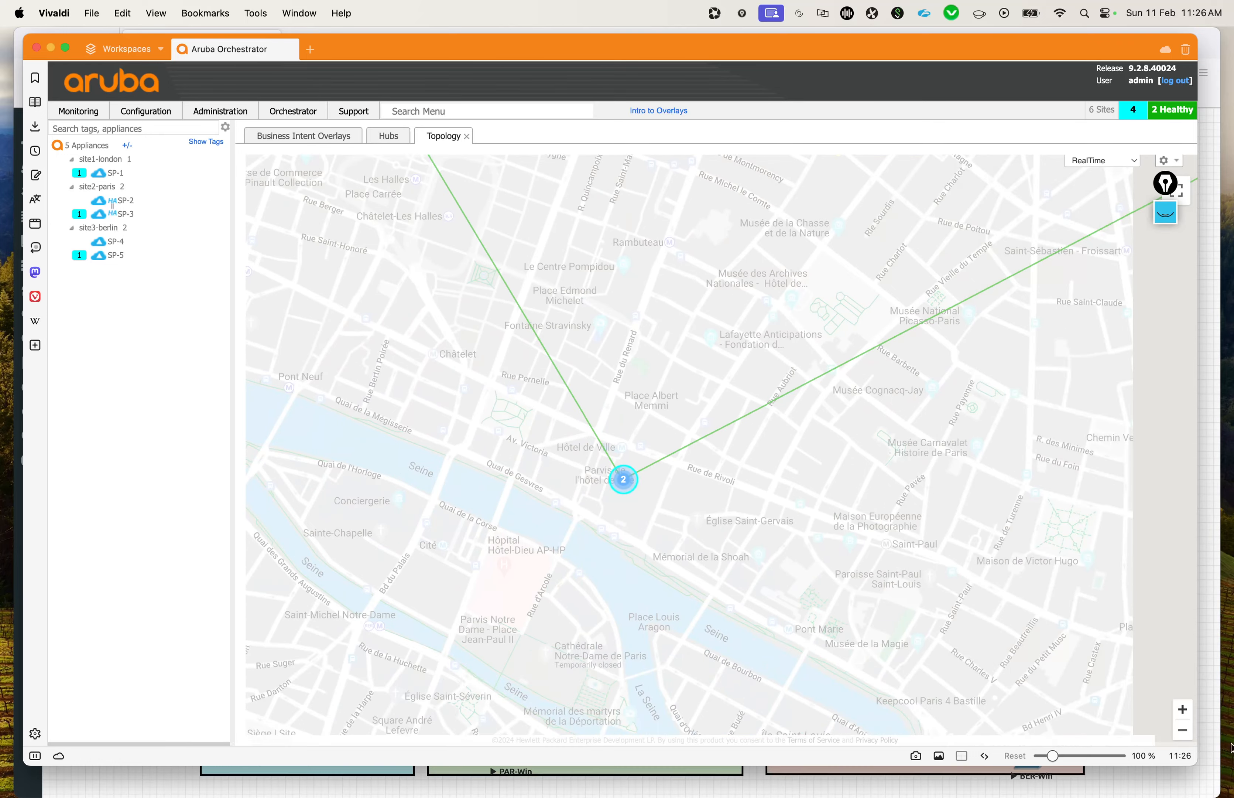
{"action": "left_click", "coordinate": [1182, 730]}
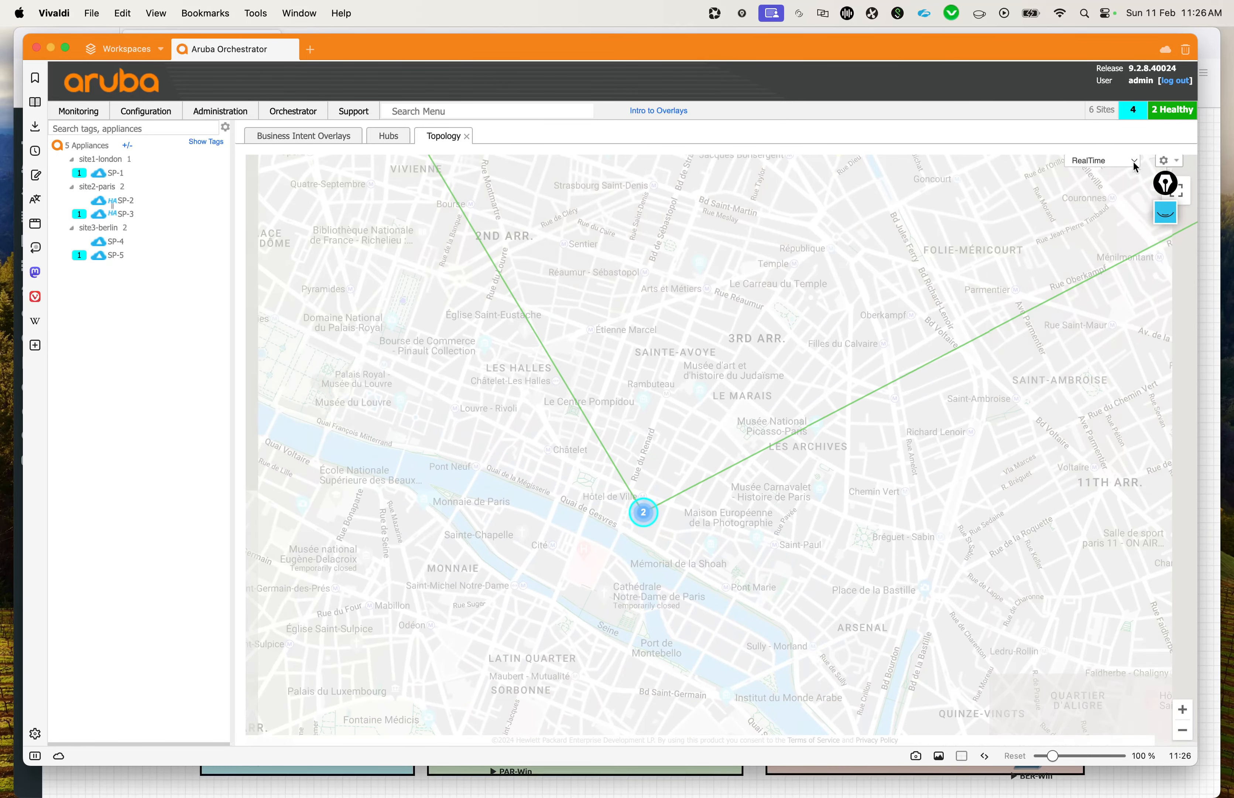
{"action": "left_click", "coordinate": [1178, 201]}
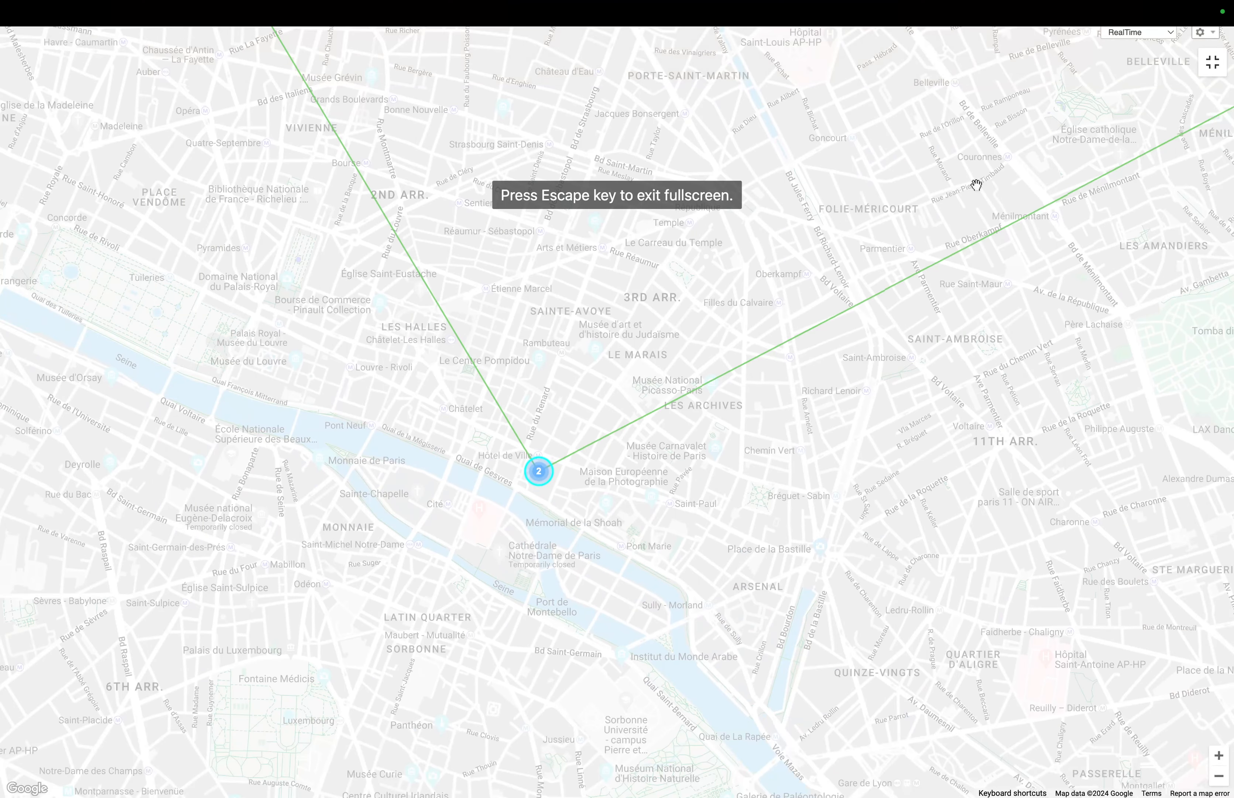
{"action": "left_click", "coordinate": [1219, 62]}
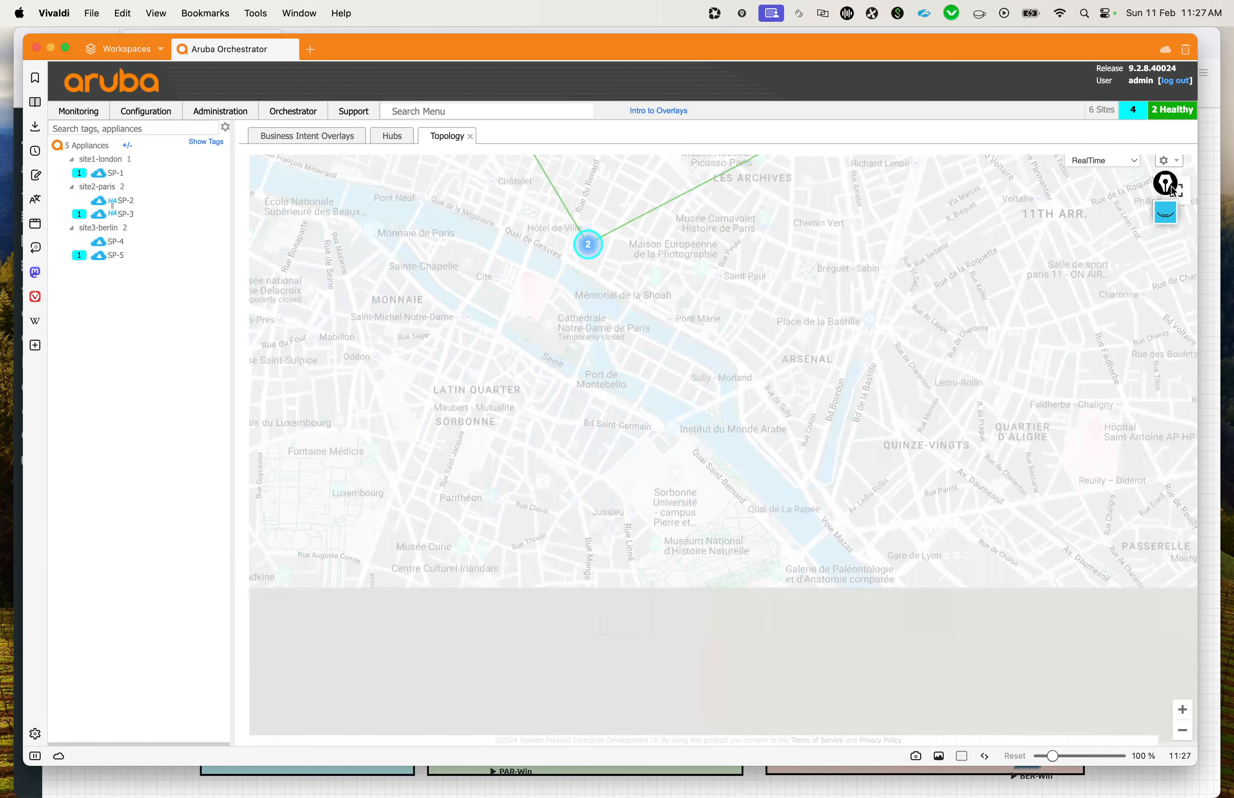
Step: Filter the topology map to BulkApps and examine the links at the Paris cluster and across all three sites
{"action": "left_click", "coordinate": [1126, 162]}
{"action": "left_click", "coordinate": [1094, 193]}
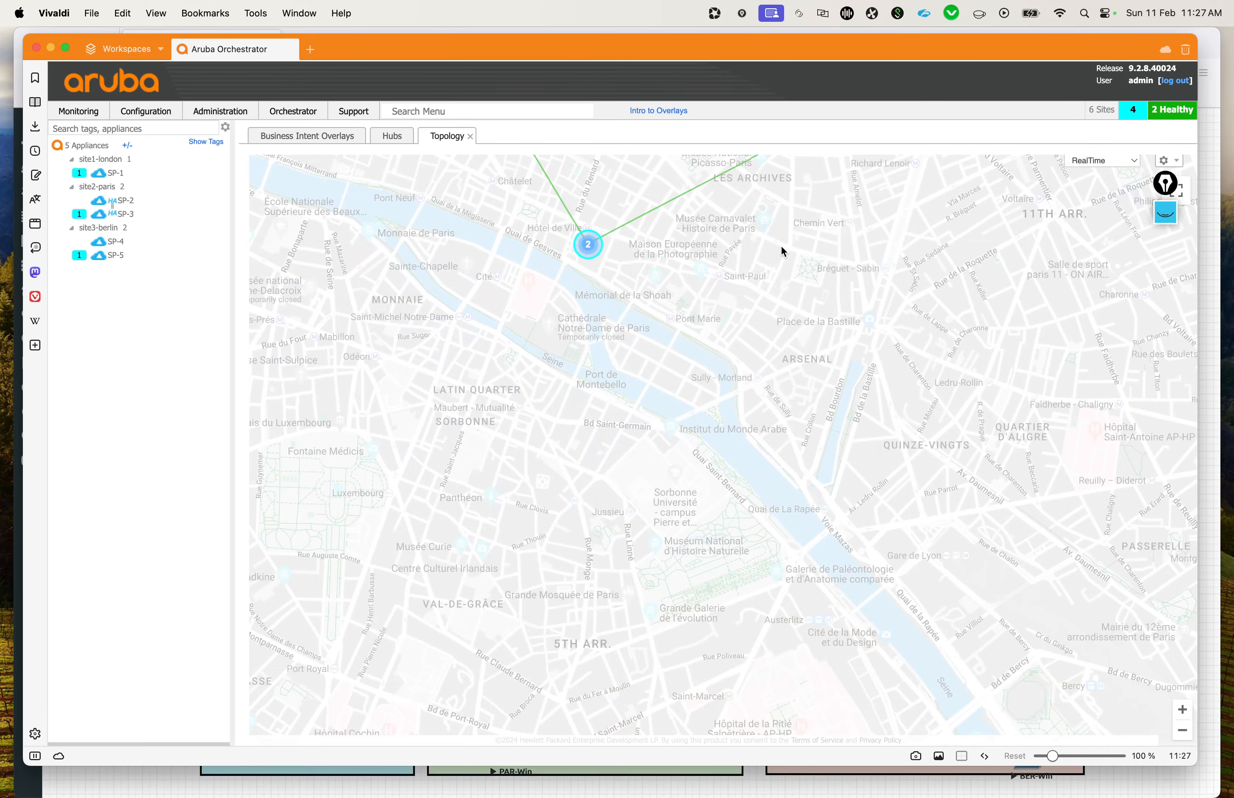
{"action": "mouse_move", "coordinate": [782, 250]}
{"action": "left_mouse_down"}
{"action": "mouse_move", "coordinate": [681, 562]}
{"action": "mouse_move", "coordinate": [441, 668]}
{"action": "mouse_move", "coordinate": [540, 503]}
{"action": "left_mouse_up"}
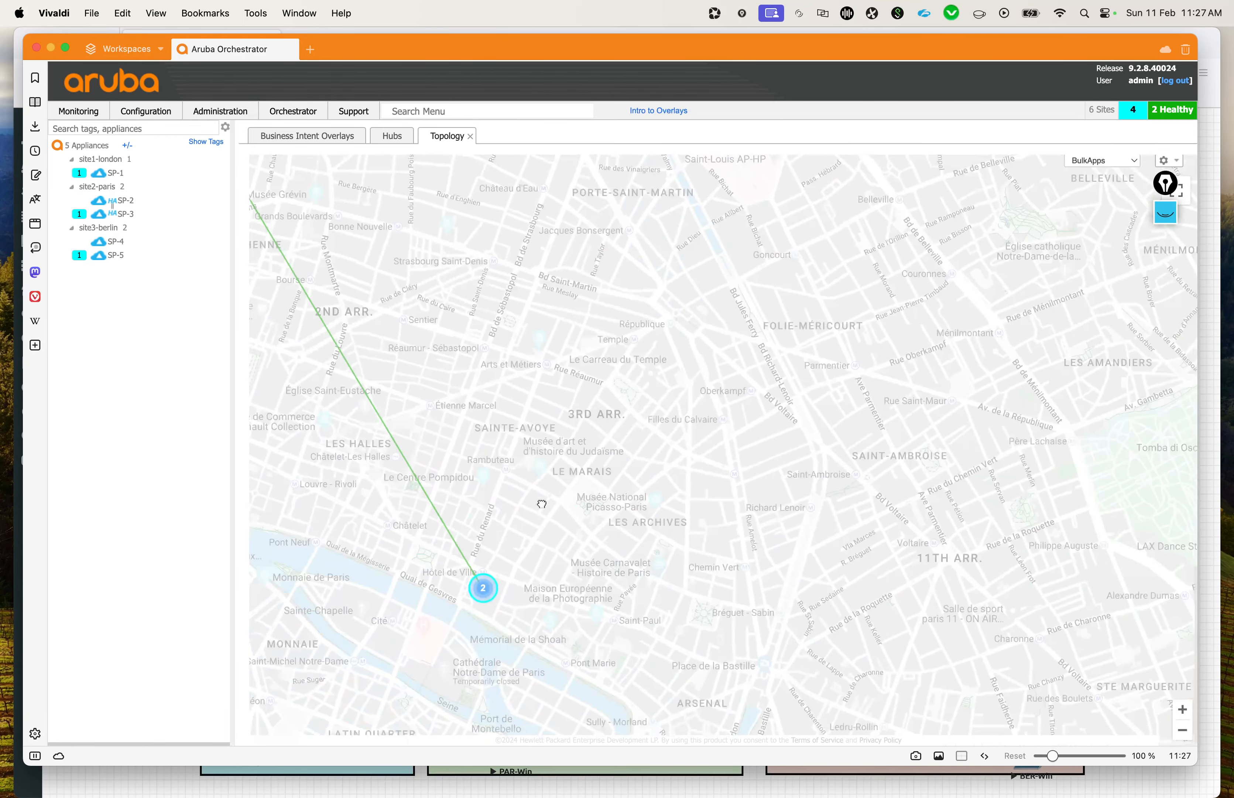
{"action": "left_click", "coordinate": [1184, 732]}
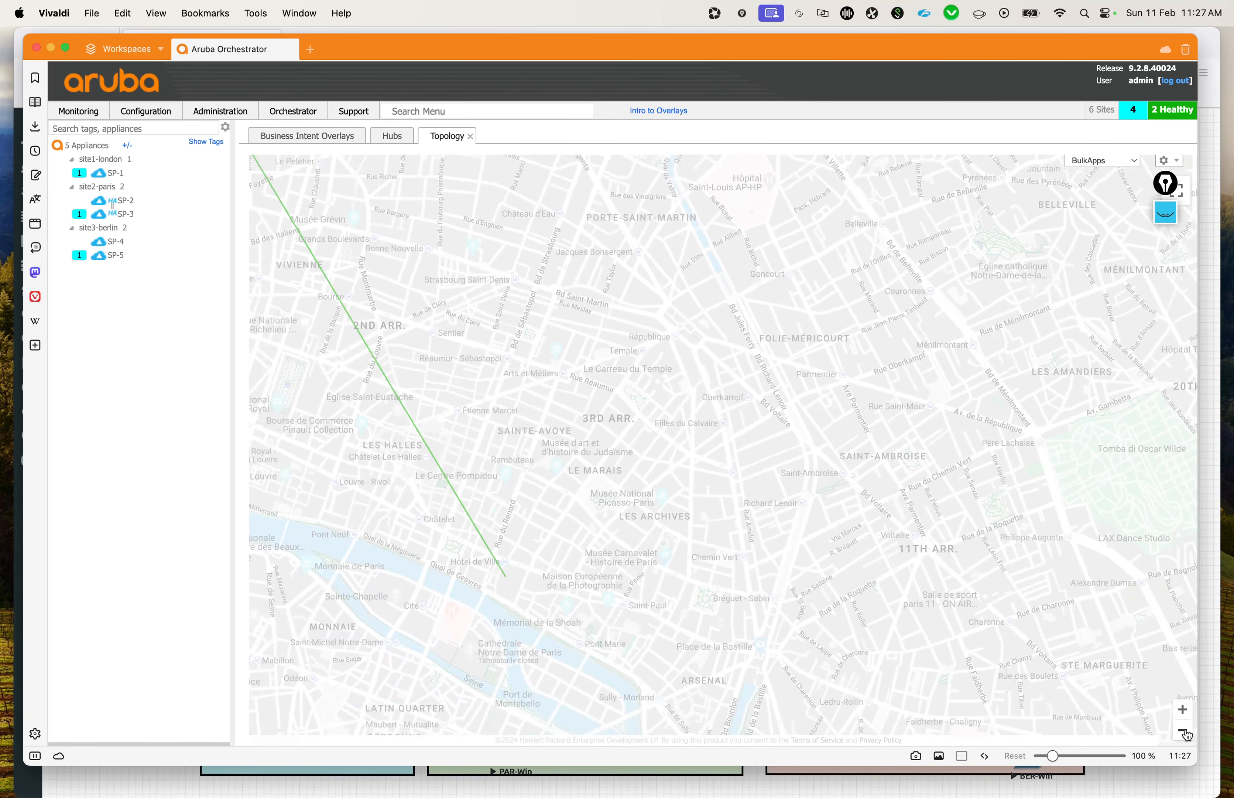
{"action": "left_click", "coordinate": [1184, 732]}
{"action": "left_click", "coordinate": [1184, 733]}
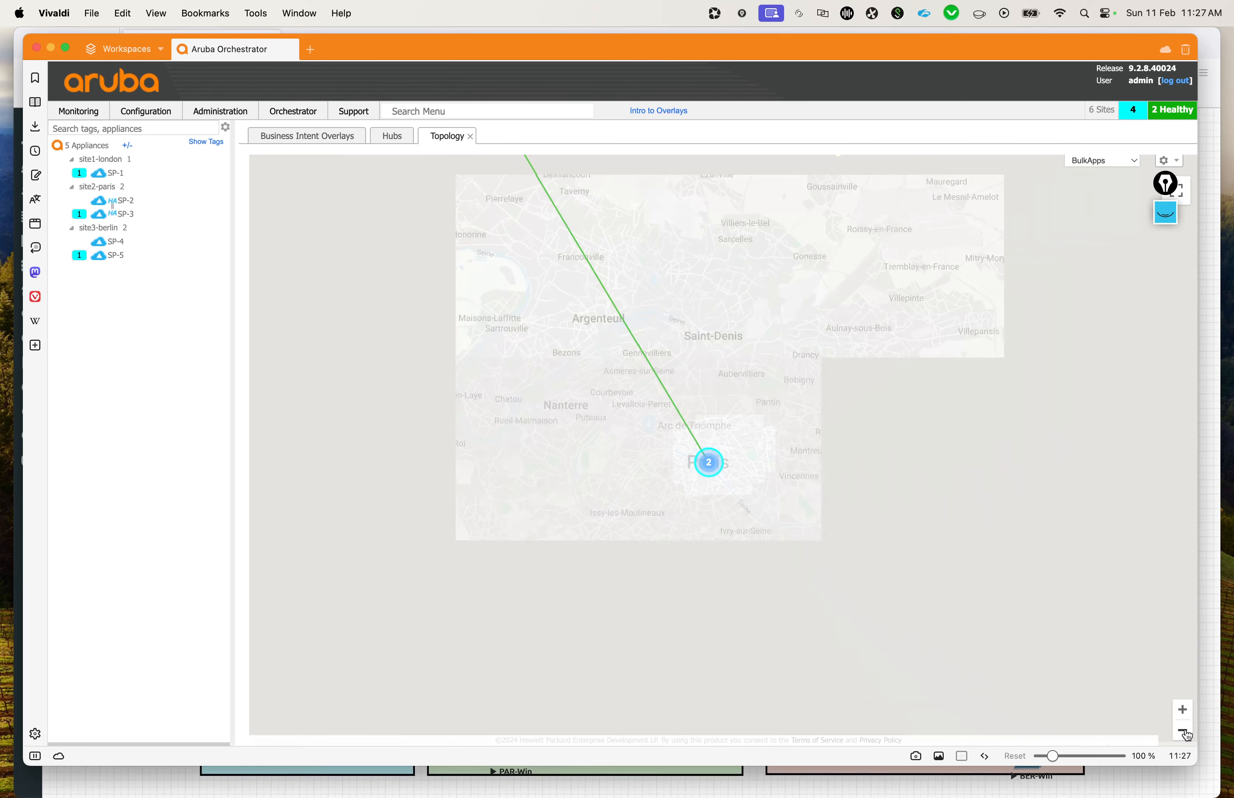
{"action": "left_click", "coordinate": [1184, 732]}
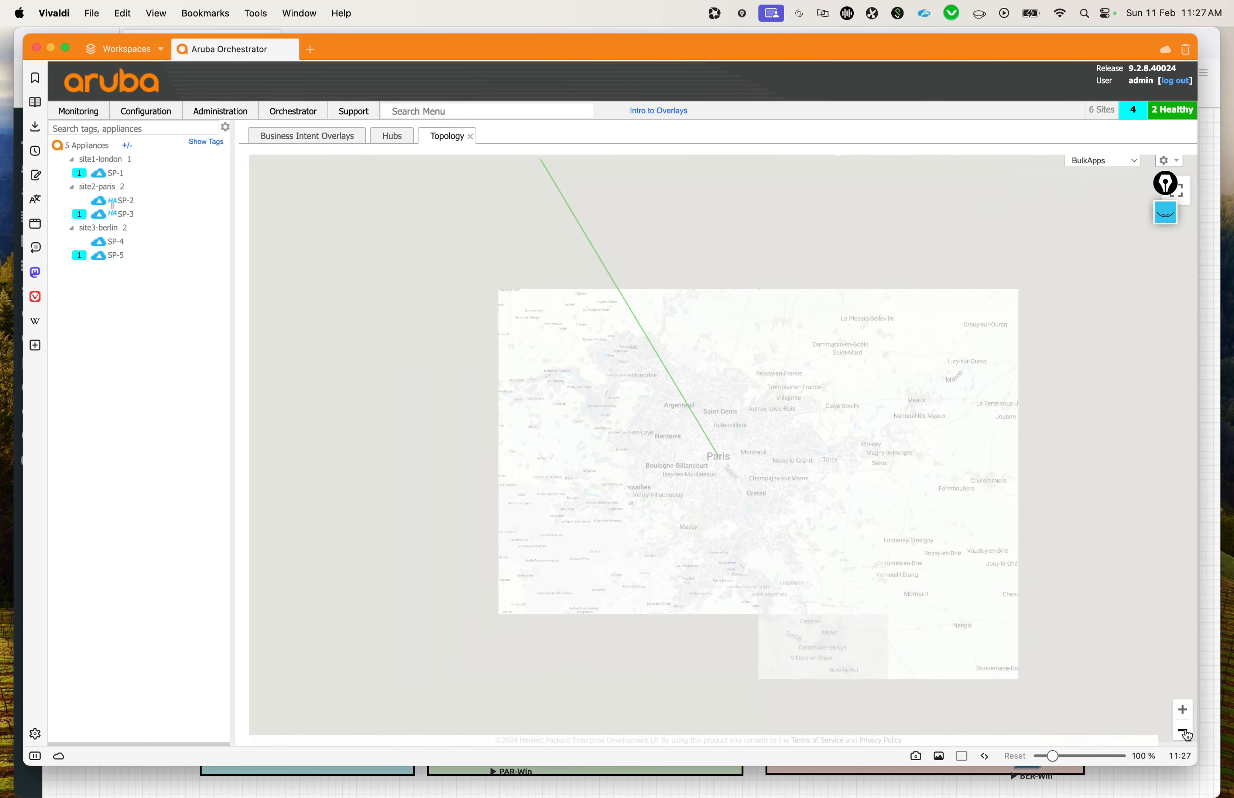
{"action": "left_click", "coordinate": [1184, 733]}
{"action": "left_click", "coordinate": [1184, 732]}
{"action": "left_click", "coordinate": [1184, 732]}
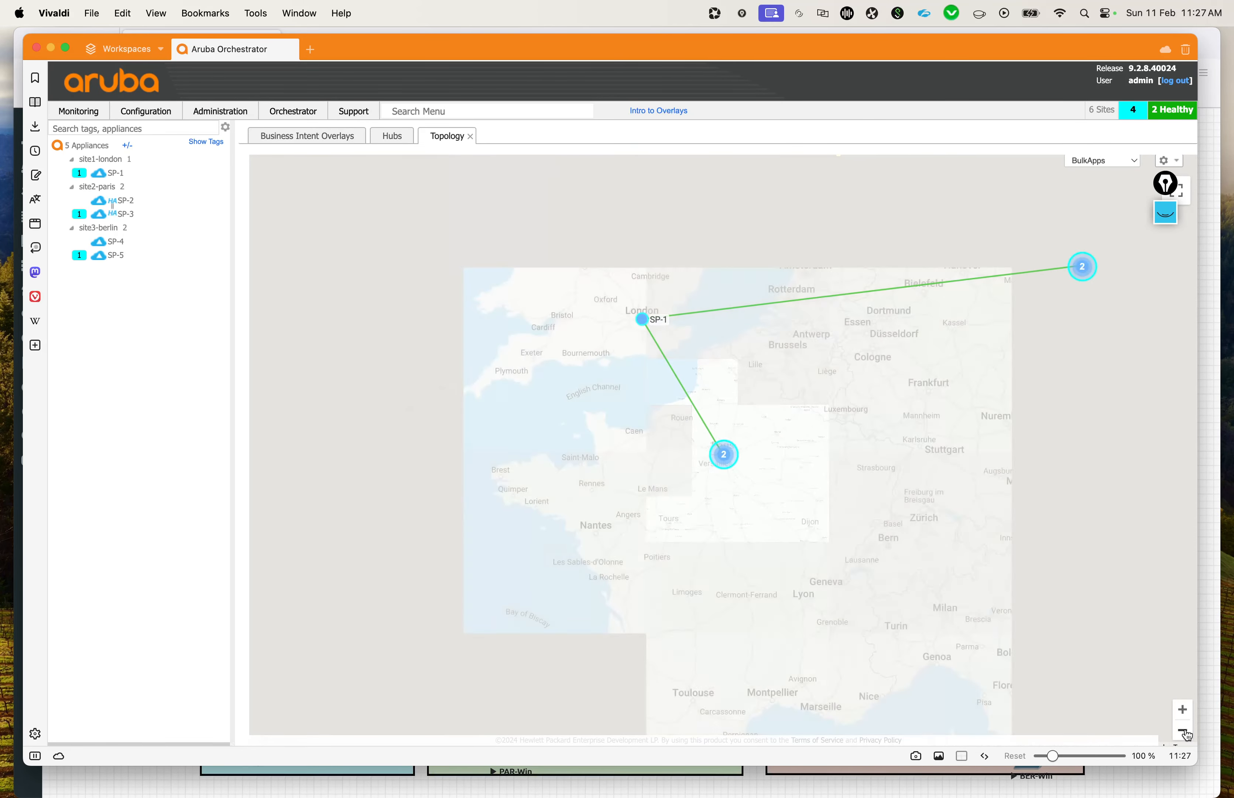
{"action": "left_click_drag", "start_coordinate": [634, 445], "coordinate": [579, 468]}
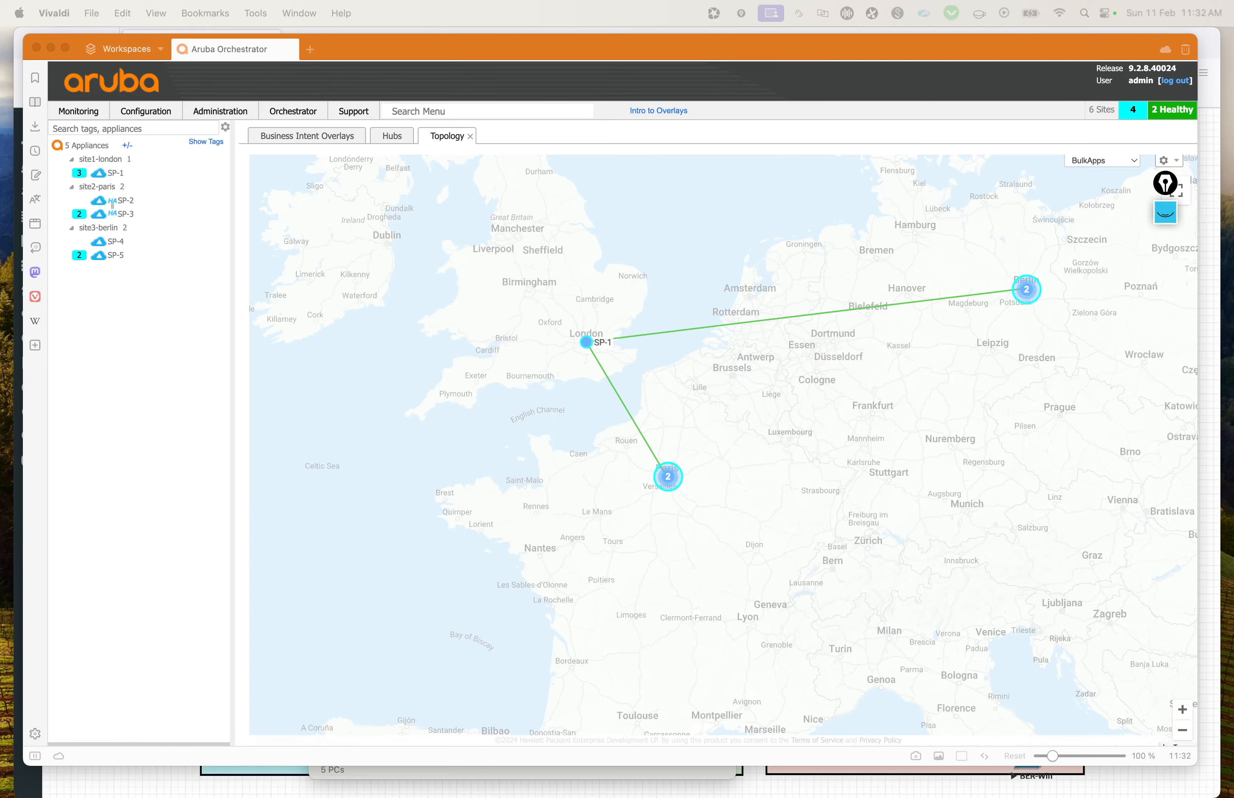
Step: Switch to the EVE topology diagram to examine the sites' connections, and bring up the berlin remote desktop session
{"action": "key", "text": "ctrl+Up"}
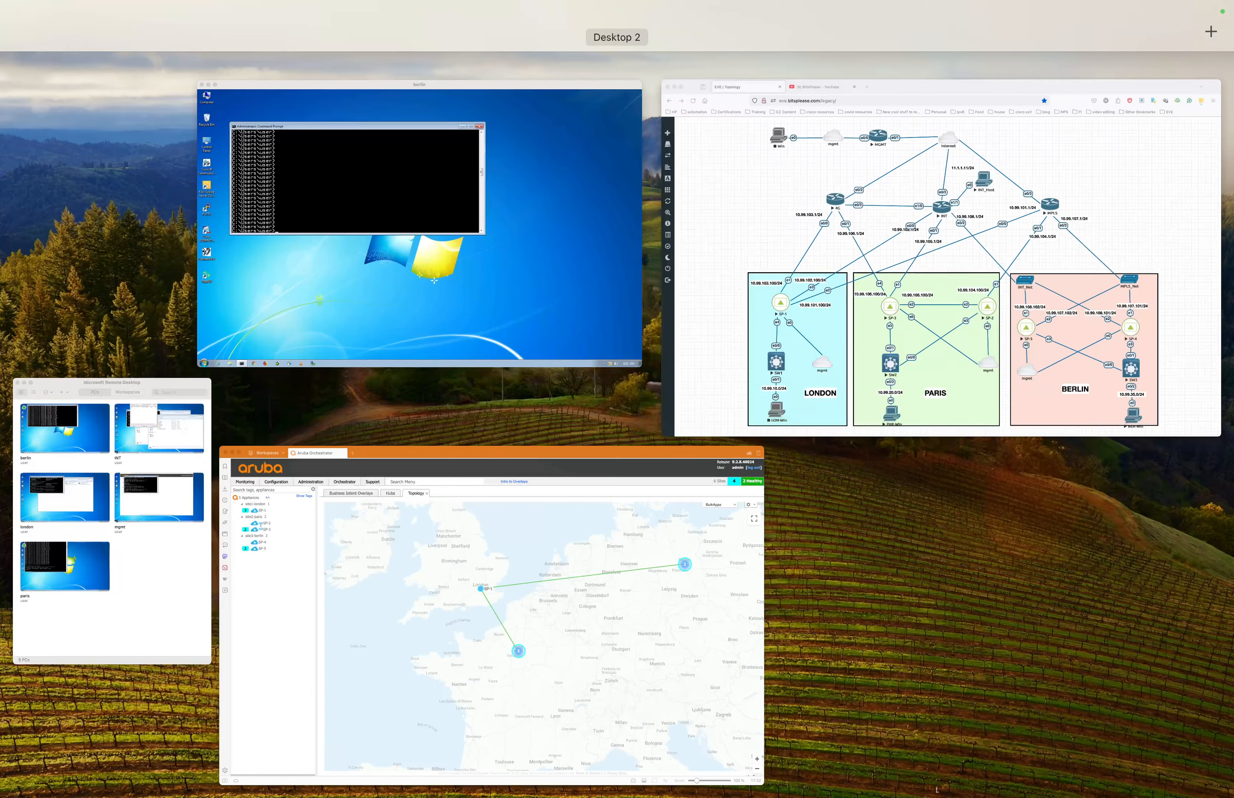
{"action": "left_click", "coordinate": [1011, 254]}
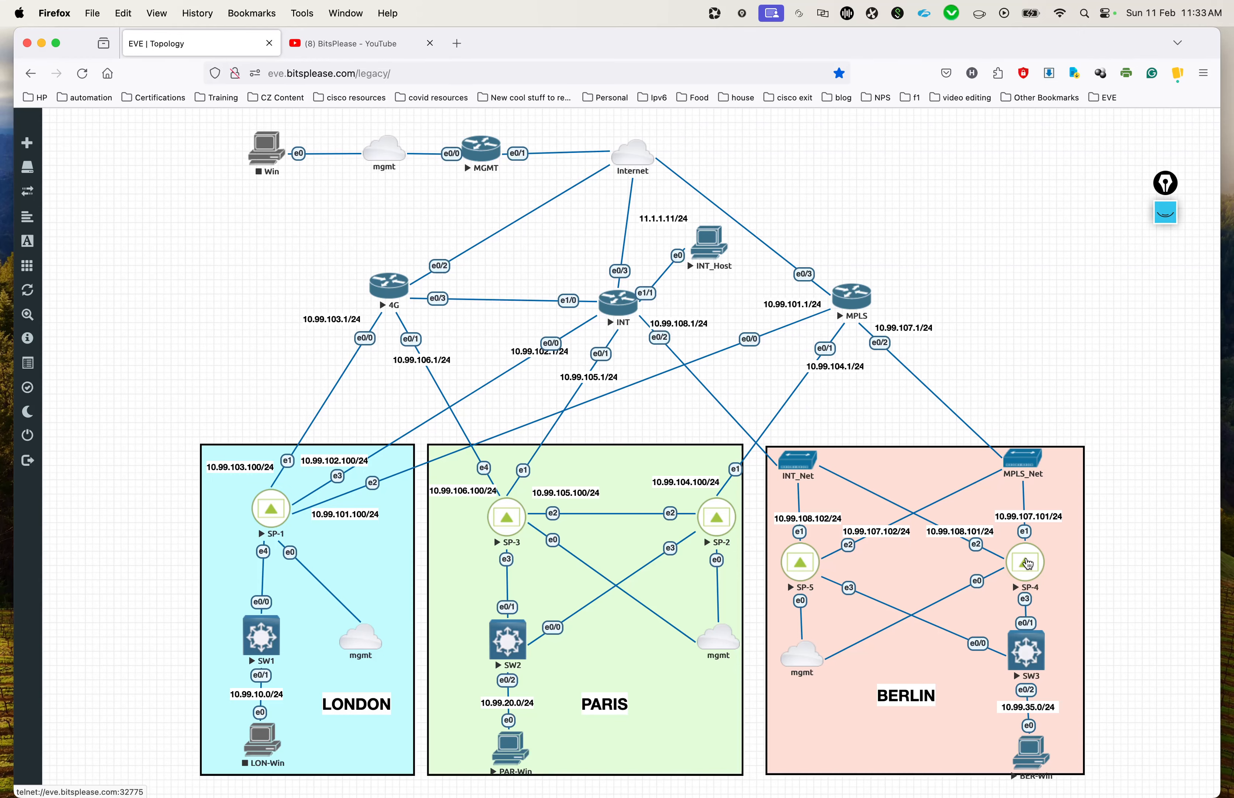
{"action": "key", "text": "ctrl+Up"}
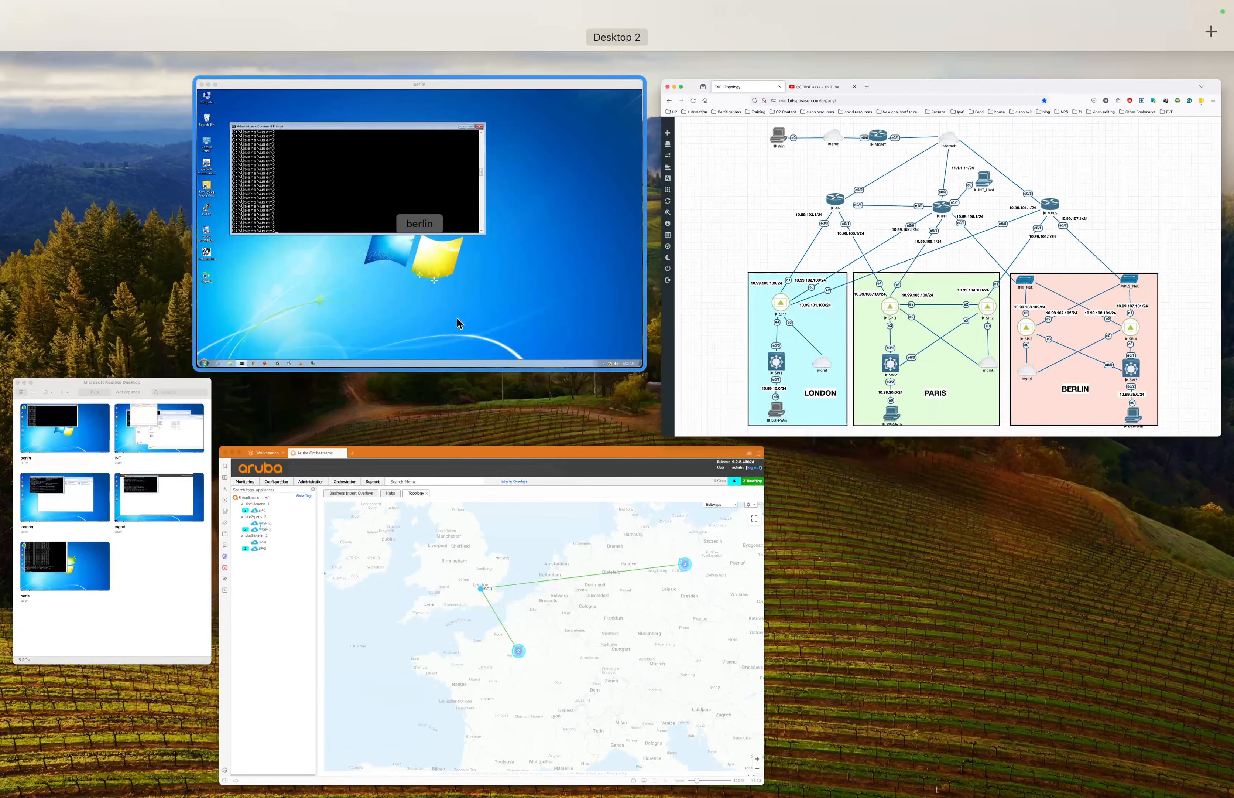
{"action": "left_click", "coordinate": [457, 319]}
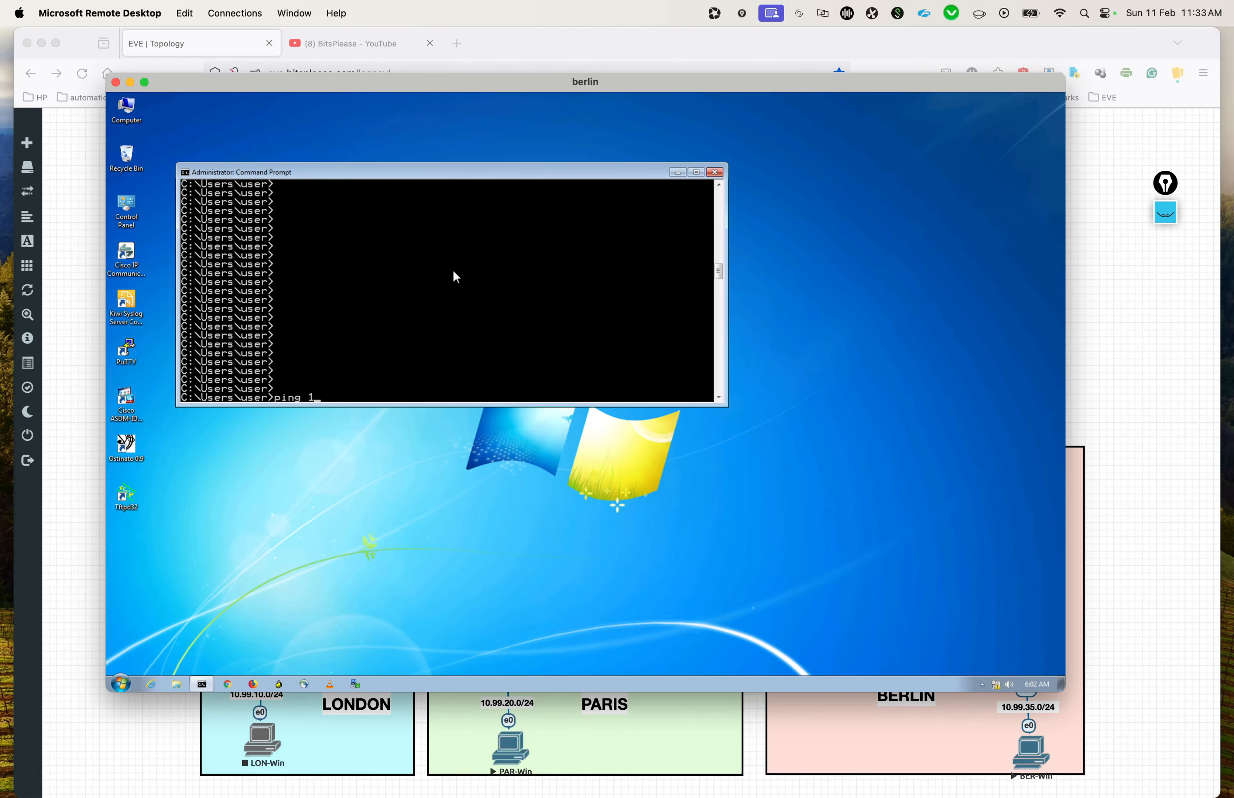
Step: Start a ping to 11.1.1.11 with a count of 10000 on the berlin host, and switch to Aruba Orchestrator
{"action": "type", "text": "1.1.1.11 -n 10000"}
{"action": "key", "text": "Return"}
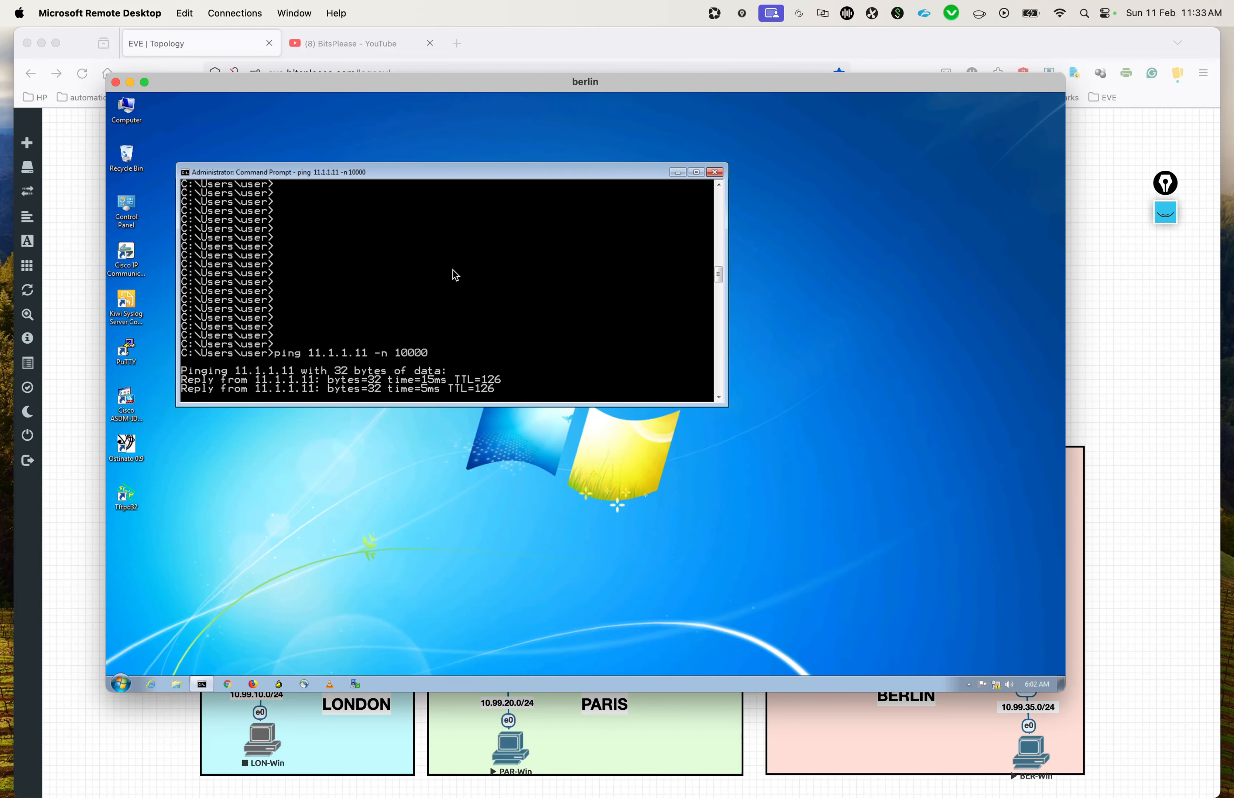
{"action": "key", "text": "ctrl+Up"}
{"action": "left_click", "coordinate": [551, 549]}
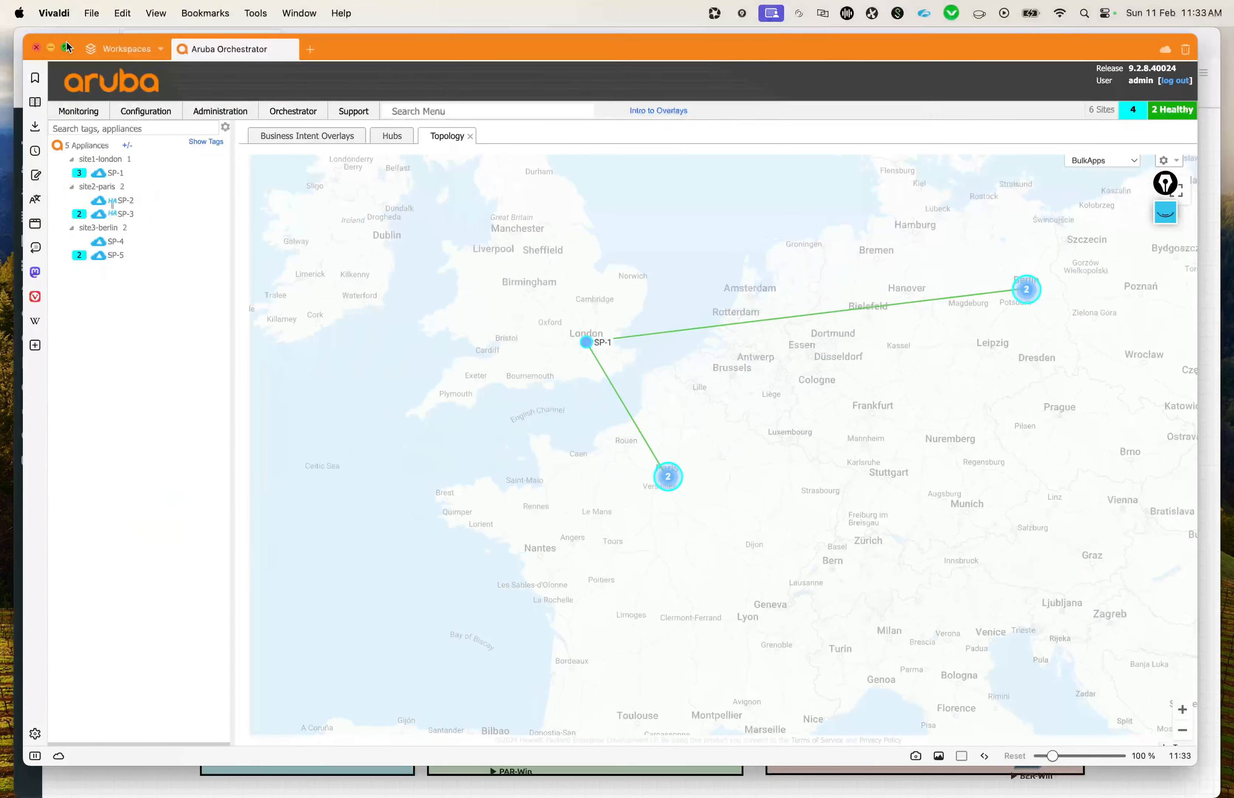
Step: Bring up the active and recent flows, and filter them by IP 11.1.1.11
{"action": "mouse_move", "coordinate": [73, 120]}
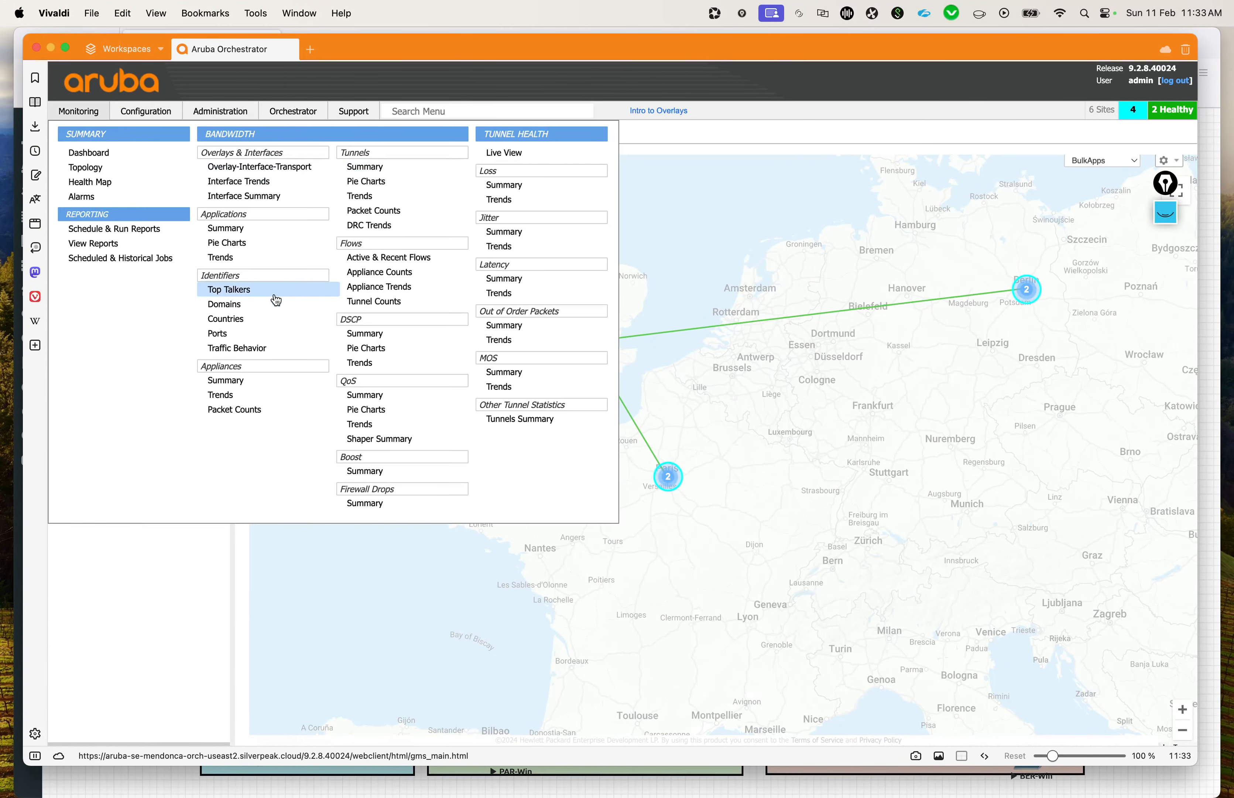
{"action": "left_click", "coordinate": [384, 260]}
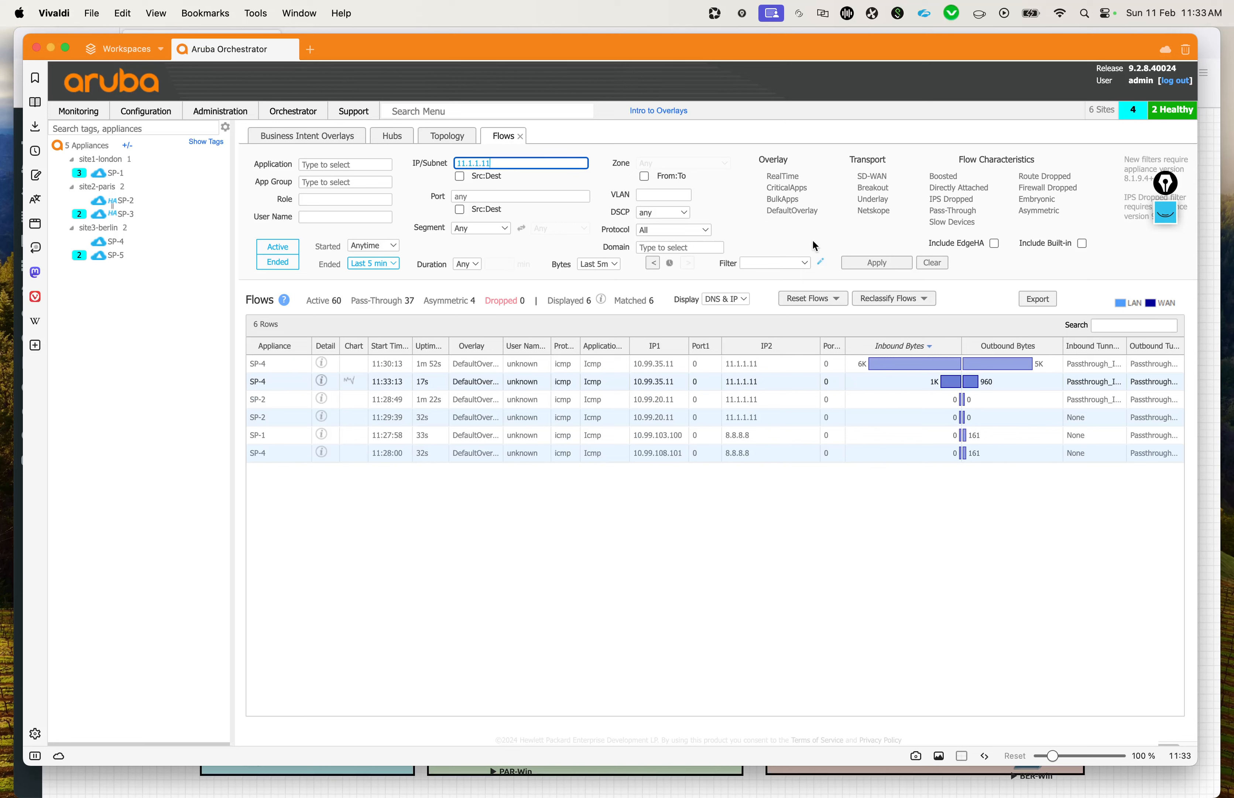
{"action": "left_click", "coordinate": [876, 263]}
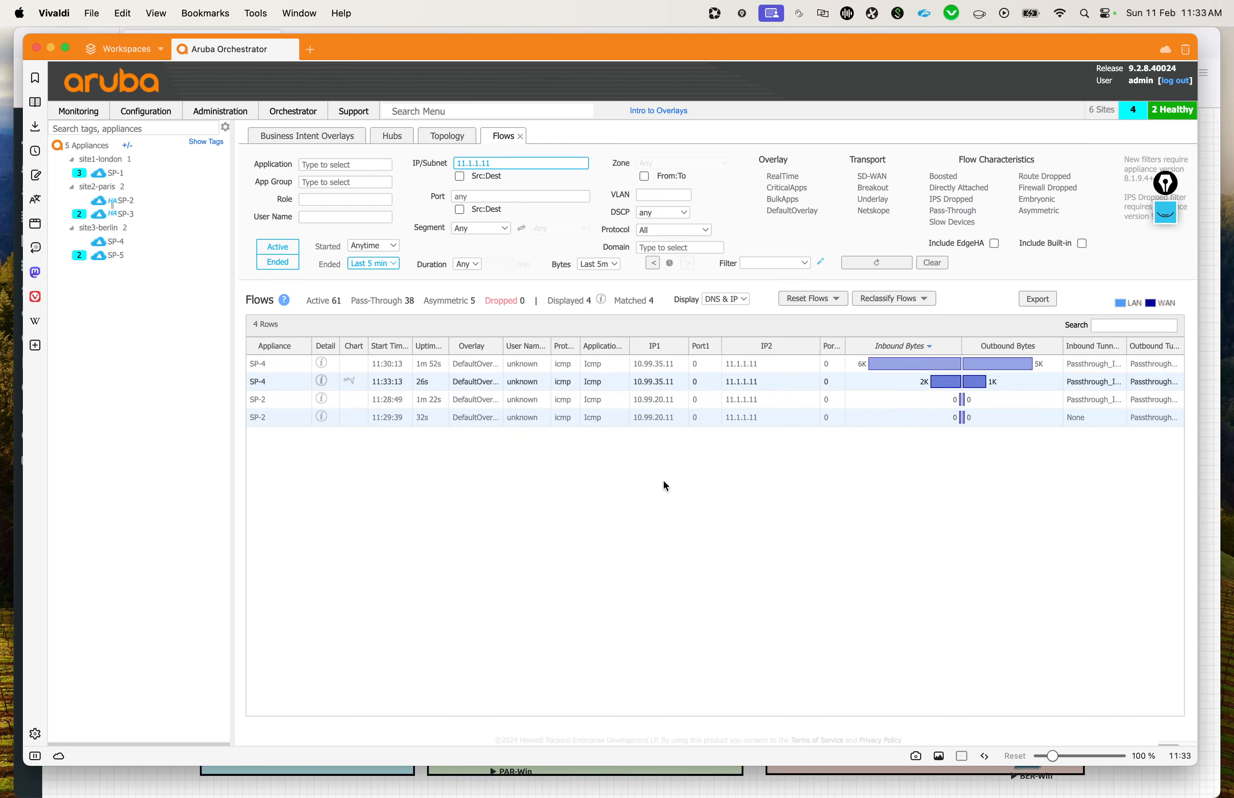
Step: Exclude ended flows so that the filtered list covers active flows only
{"action": "left_click", "coordinate": [668, 380]}
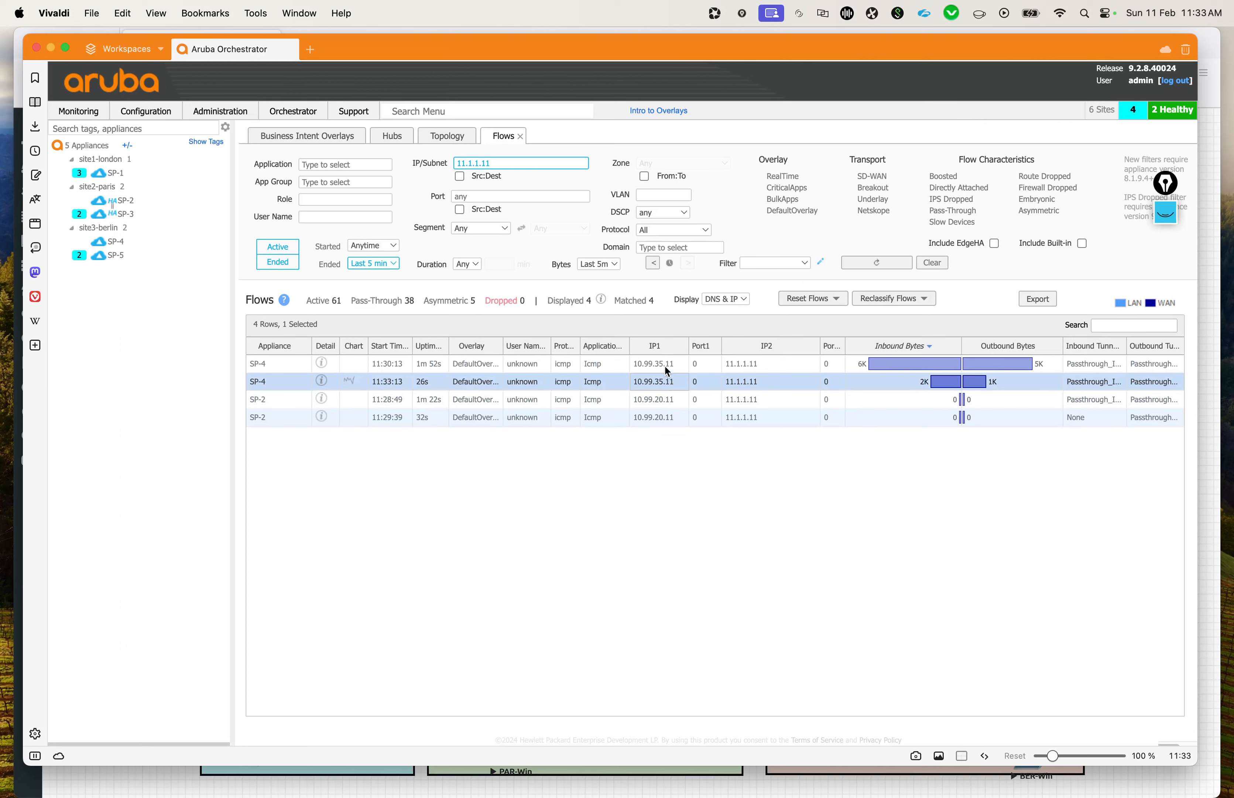
{"action": "left_click", "coordinate": [277, 248]}
{"action": "left_click", "coordinate": [279, 260]}
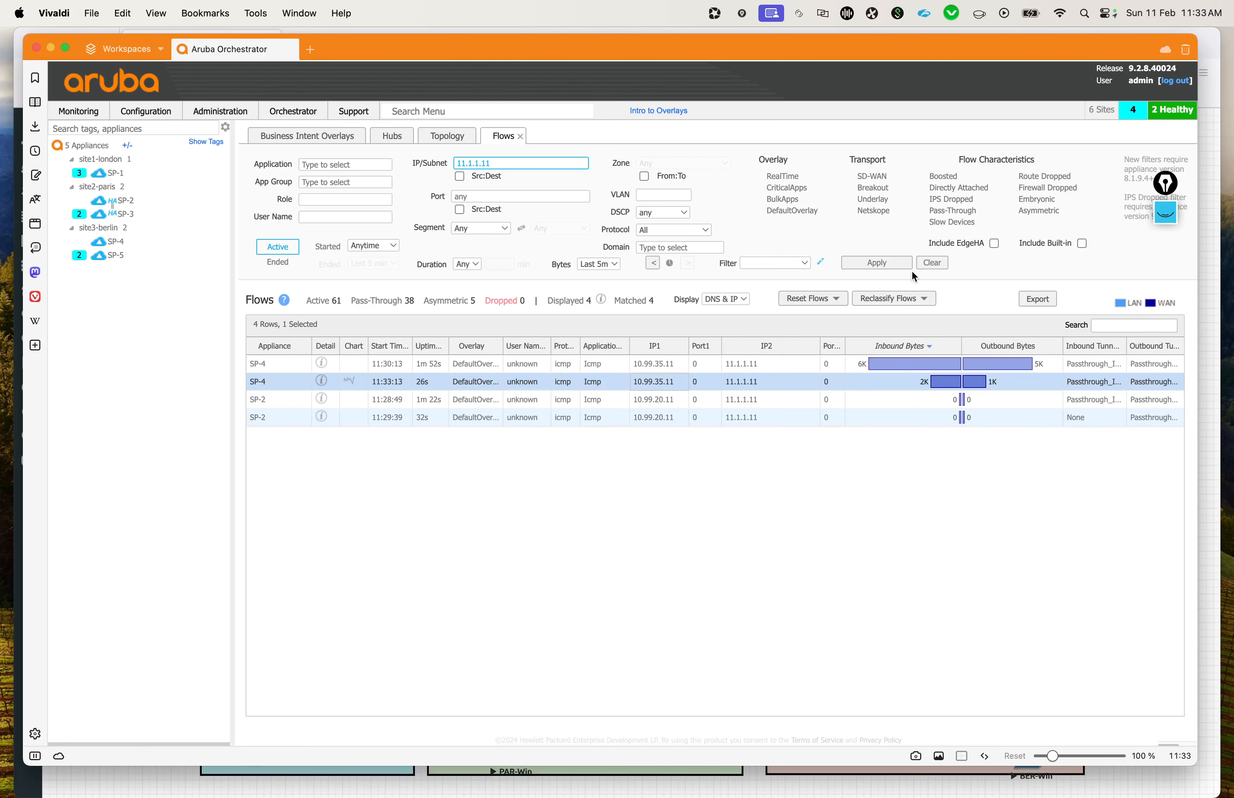
{"action": "left_click", "coordinate": [884, 263]}
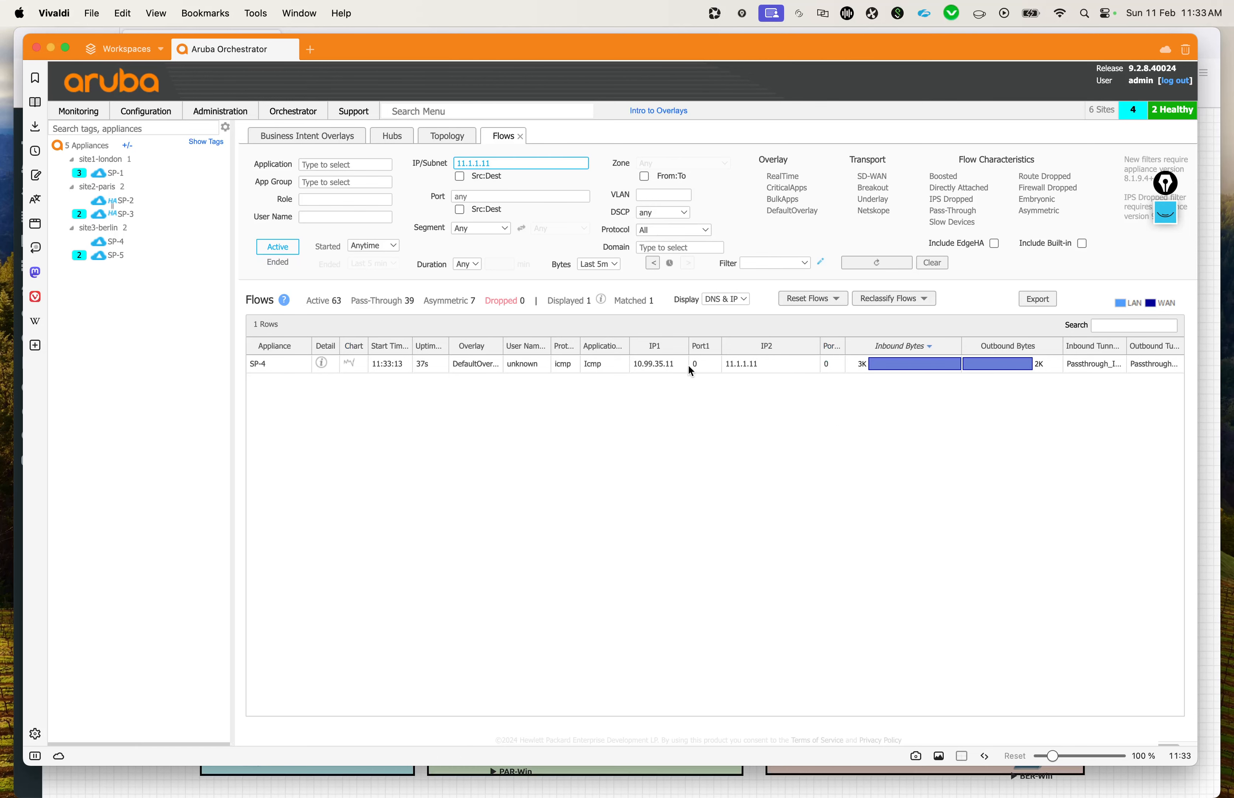
Step: Open the details of SP-4's flow to 11.1.1.11 and examine its overlay, configured Tx action and WAN routing next hop
{"action": "left_click", "coordinate": [323, 364]}
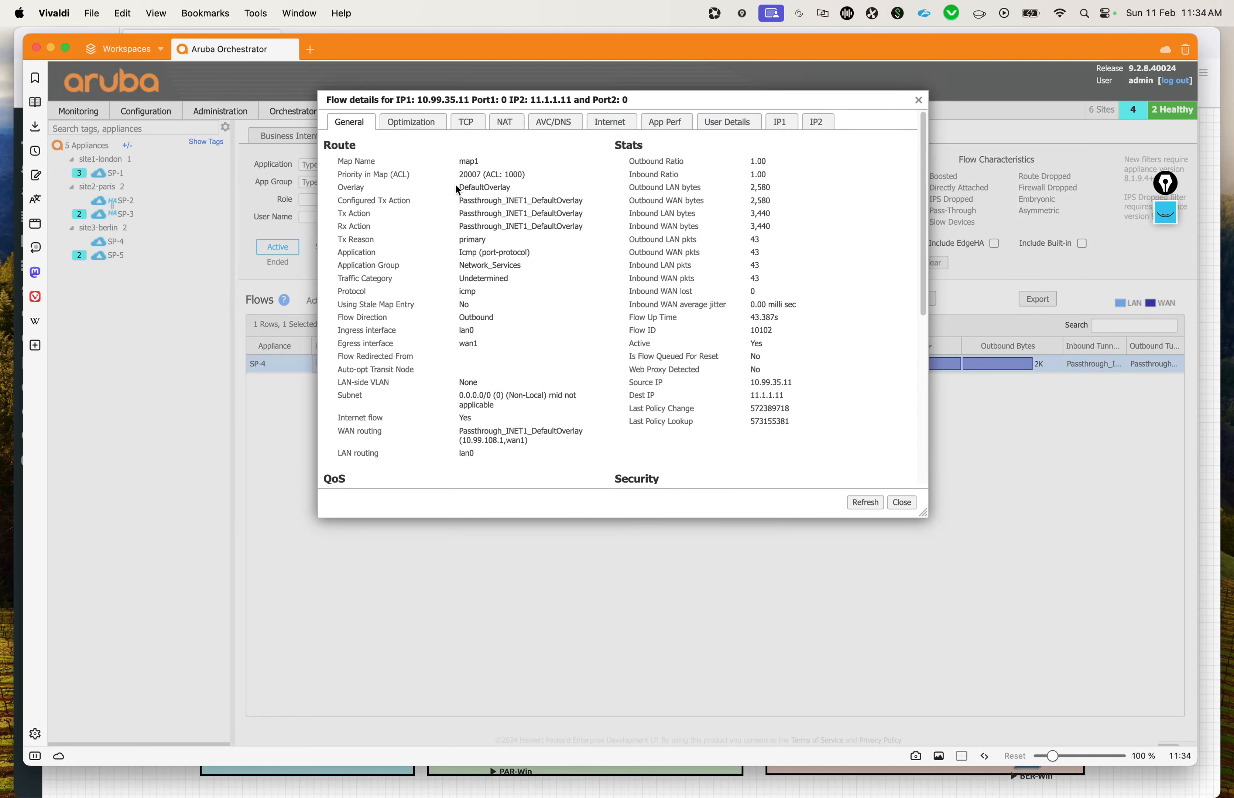
{"action": "left_click_drag", "start_coordinate": [456, 185], "coordinate": [564, 190]}
{"action": "left_click", "coordinate": [565, 187]}
{"action": "left_click_drag", "start_coordinate": [451, 257], "coordinate": [528, 250]}
{"action": "left_click", "coordinate": [538, 273]}
{"action": "left_click_drag", "start_coordinate": [460, 202], "coordinate": [531, 204]}
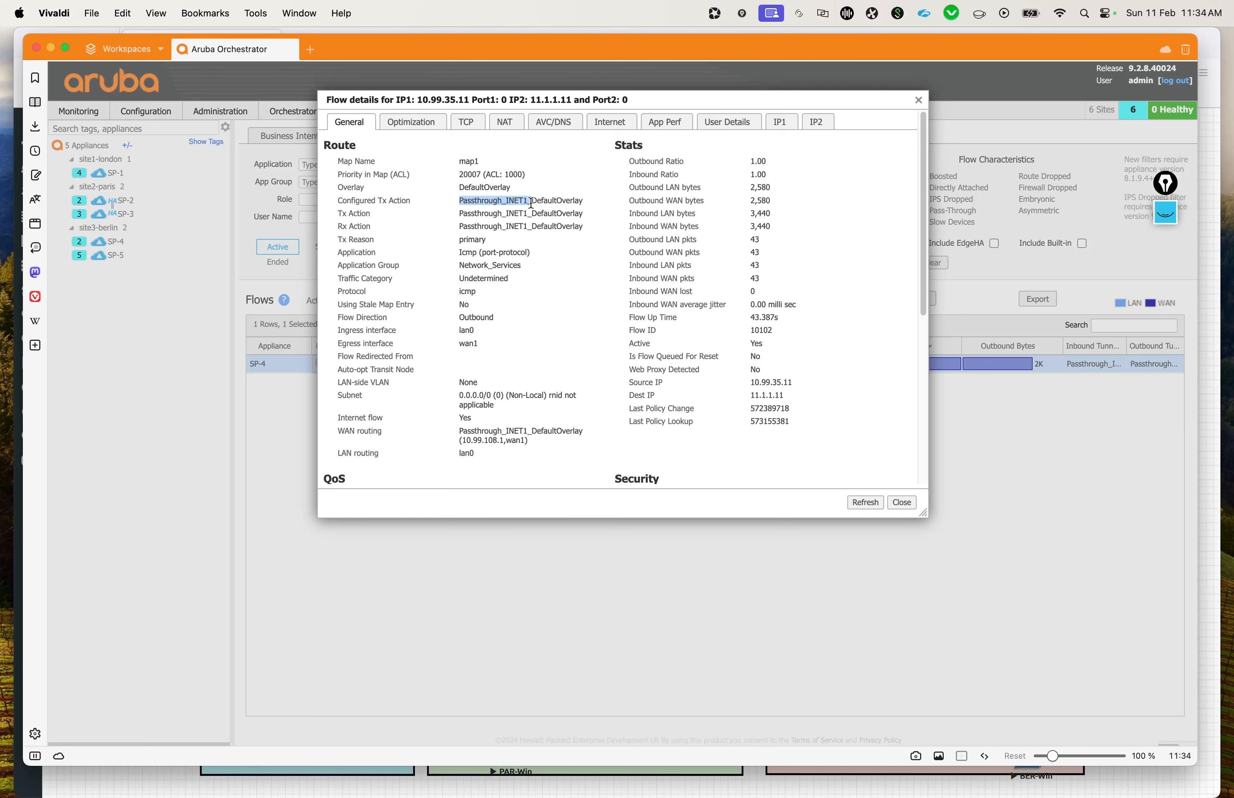
{"action": "left_click", "coordinate": [510, 202]}
{"action": "double_click", "coordinate": [510, 202]}
{"action": "scroll", "coordinate": [537, 228], "scroll_direction": "down", "scroll_amount": 2}
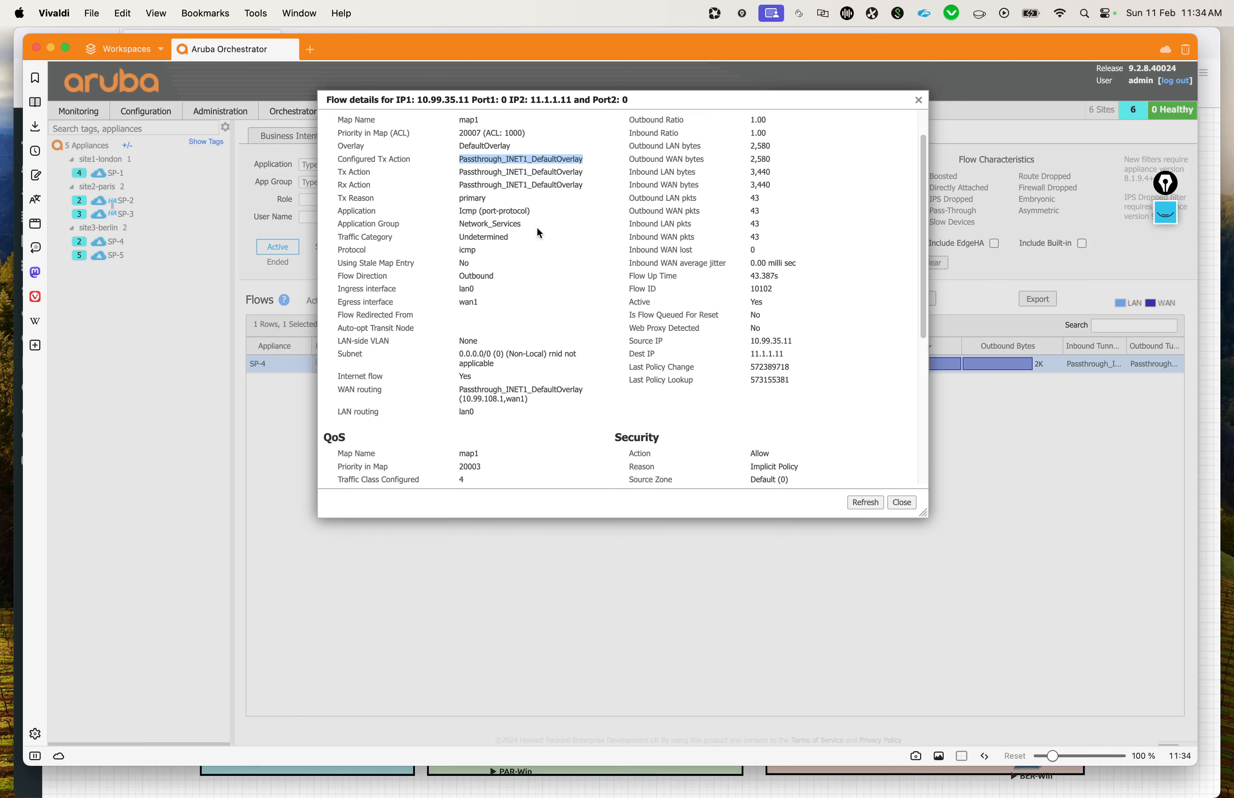
{"action": "scroll", "coordinate": [537, 233], "scroll_direction": "down", "scroll_amount": 2}
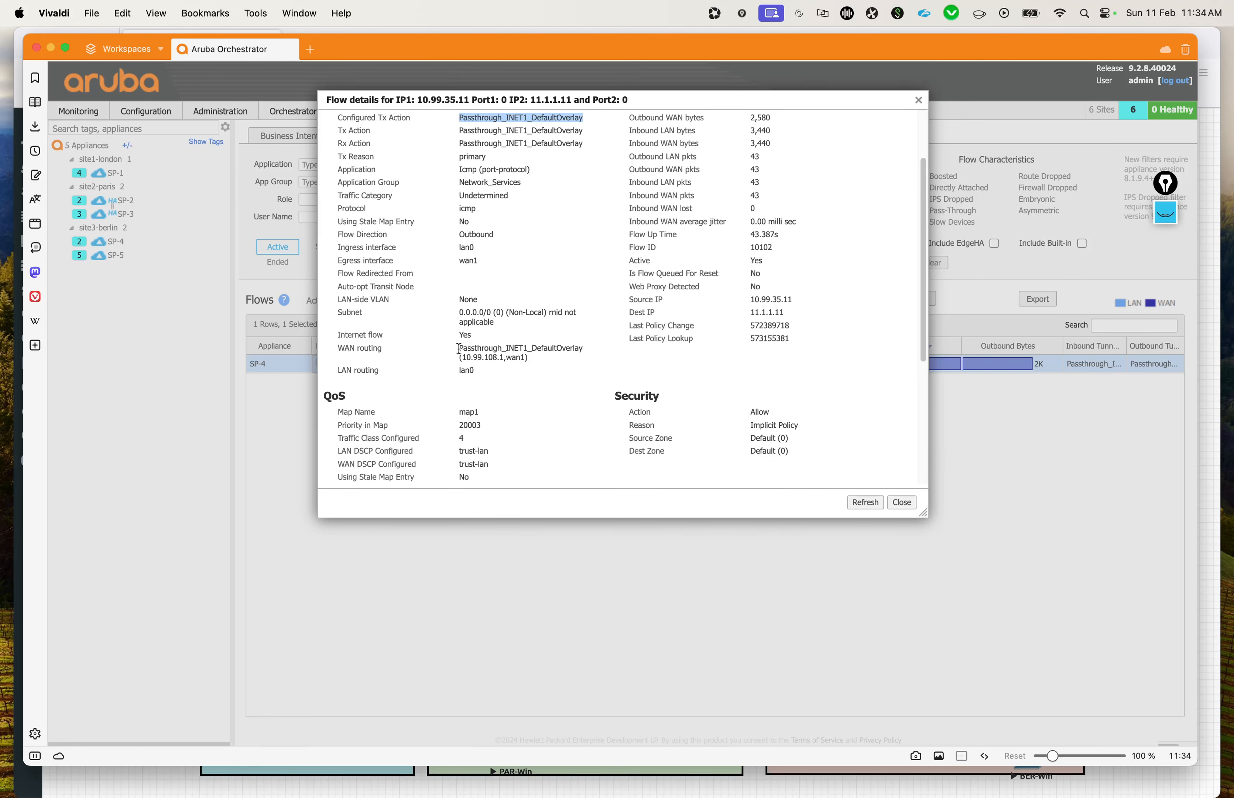
{"action": "mouse_move", "coordinate": [459, 348]}
{"action": "left_mouse_down"}
{"action": "mouse_move", "coordinate": [543, 359]}
{"action": "mouse_move", "coordinate": [465, 353]}
{"action": "left_mouse_up"}
{"action": "left_click", "coordinate": [546, 360]}
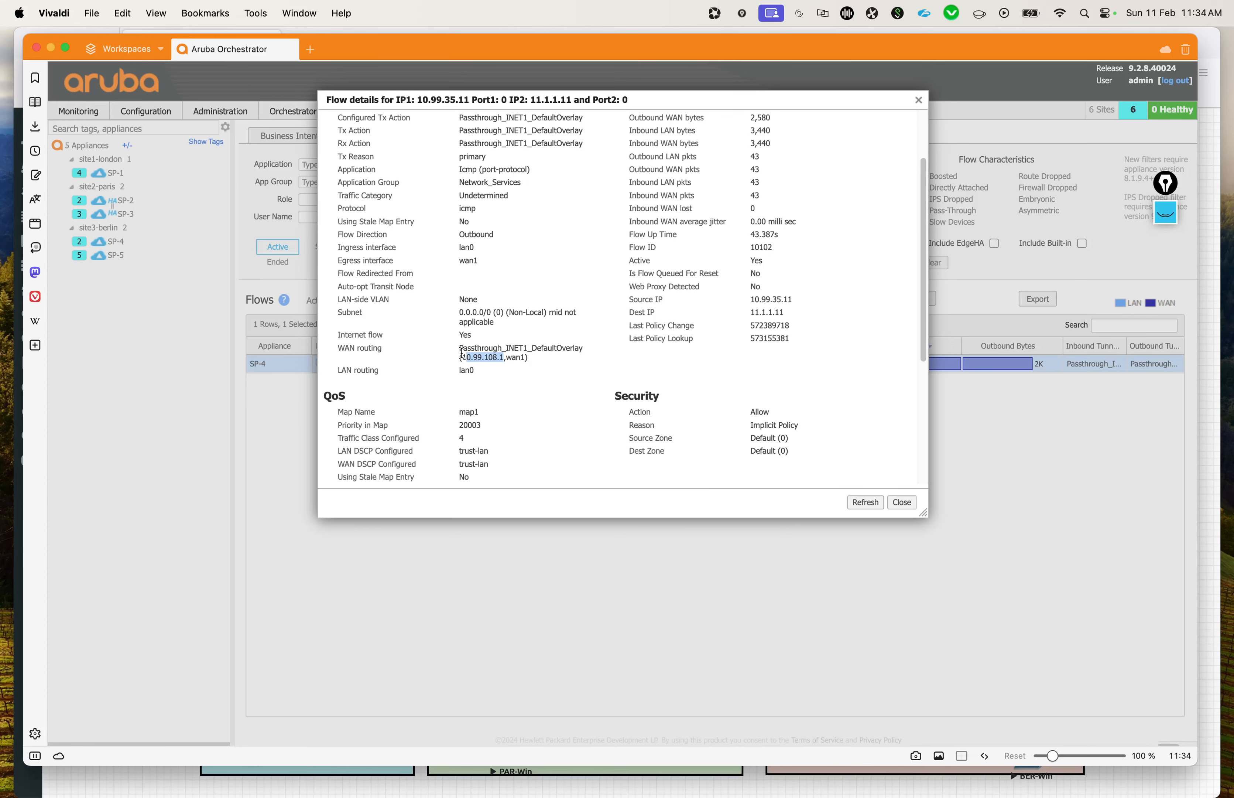
Step: Check the flow's WAN next hop against the INT router on the EVE topology diagram, and return to the flow details
{"action": "key", "text": "ctrl+Up"}
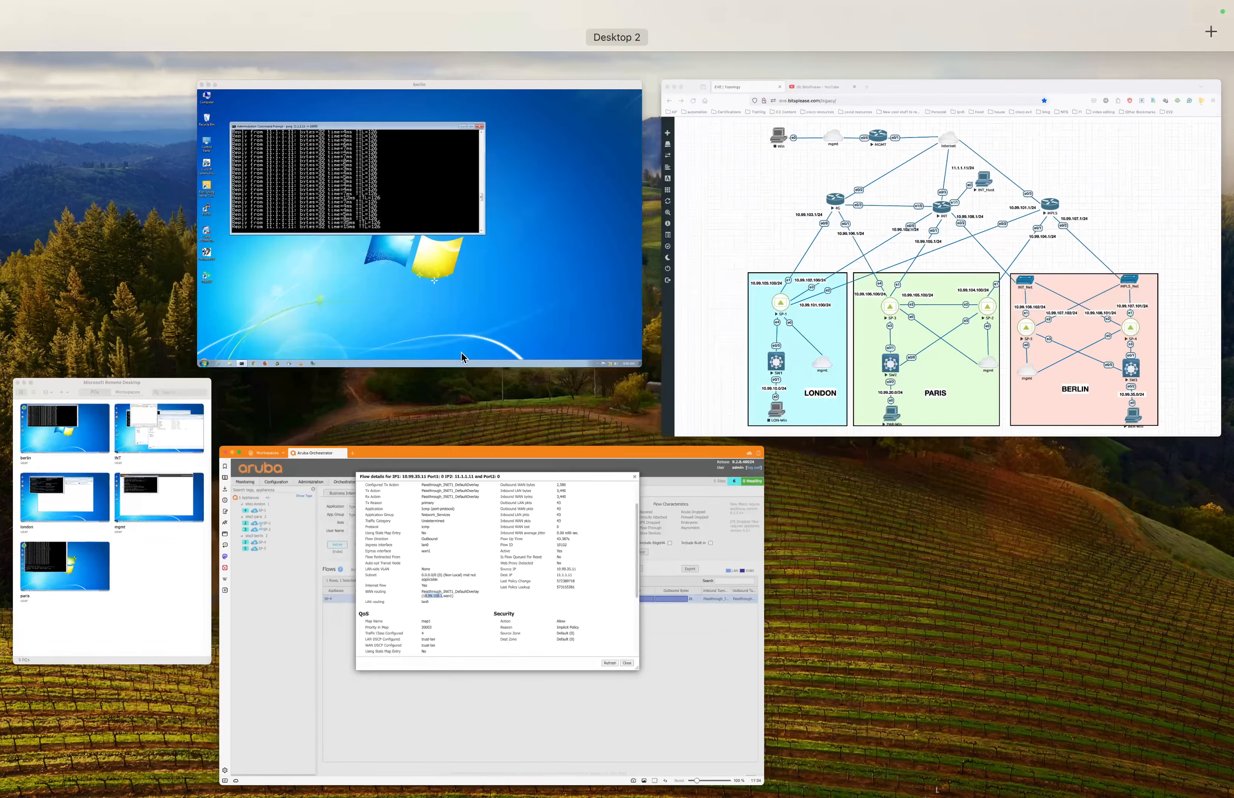
{"action": "left_click", "coordinate": [1110, 256]}
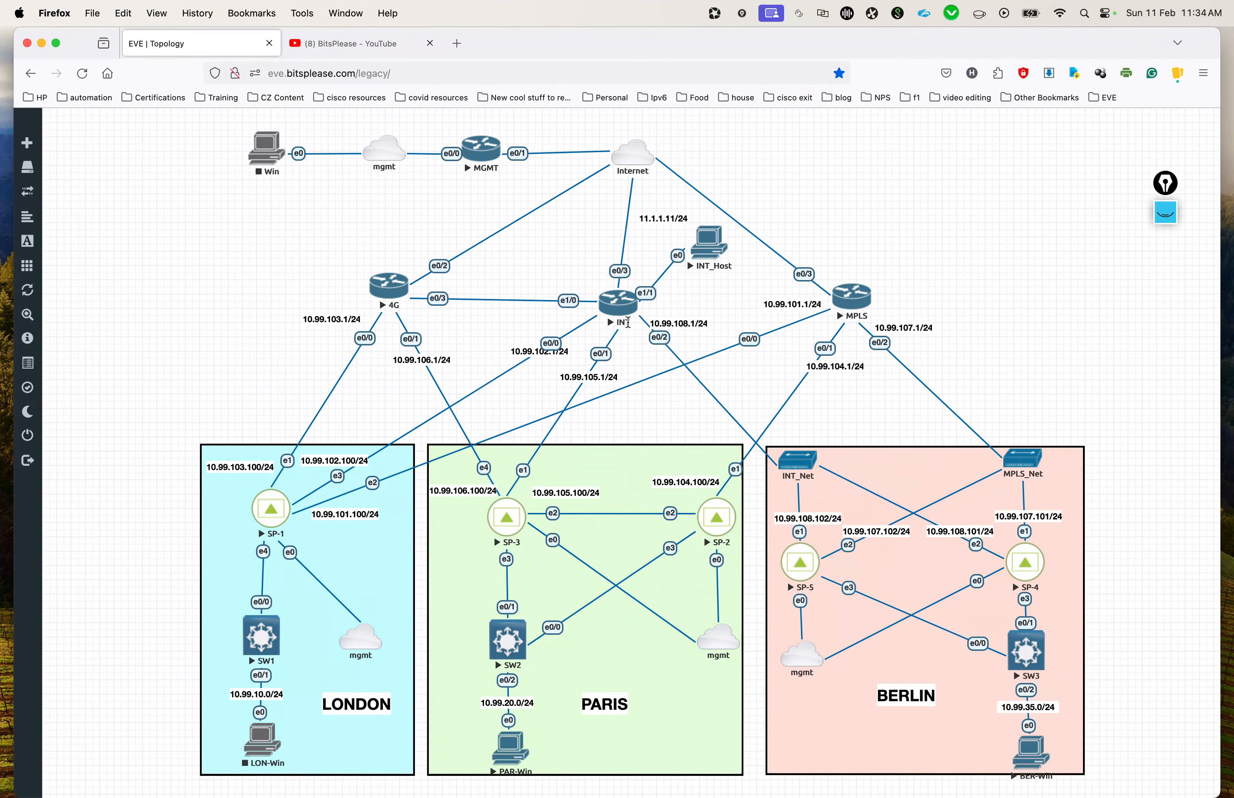
{"action": "key", "text": "ctrl+Up"}
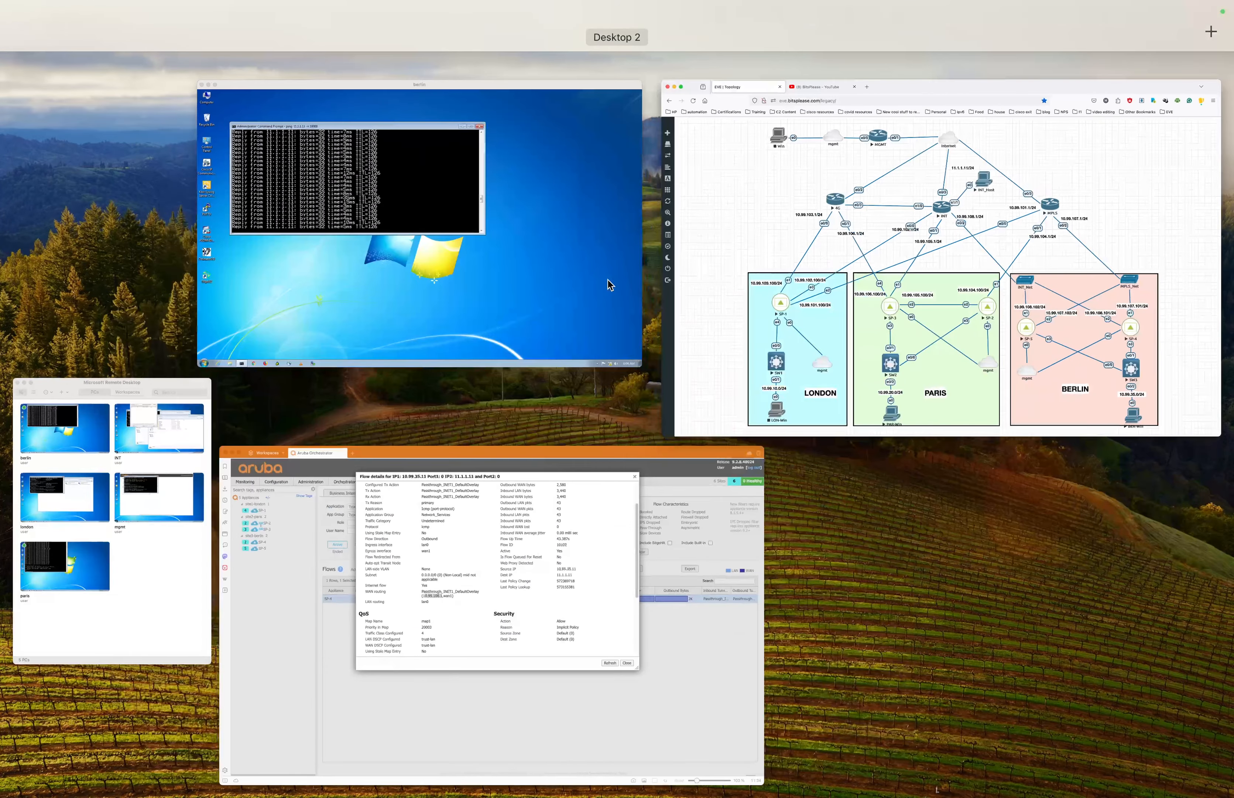
{"action": "left_click", "coordinate": [525, 620]}
Step: Examine the flow's Tx reason, QoS, security and segment details, including the NATed source IP, moving the details window to reveal the flow filters
{"action": "scroll", "coordinate": [597, 456], "scroll_direction": "down", "scroll_amount": 5}
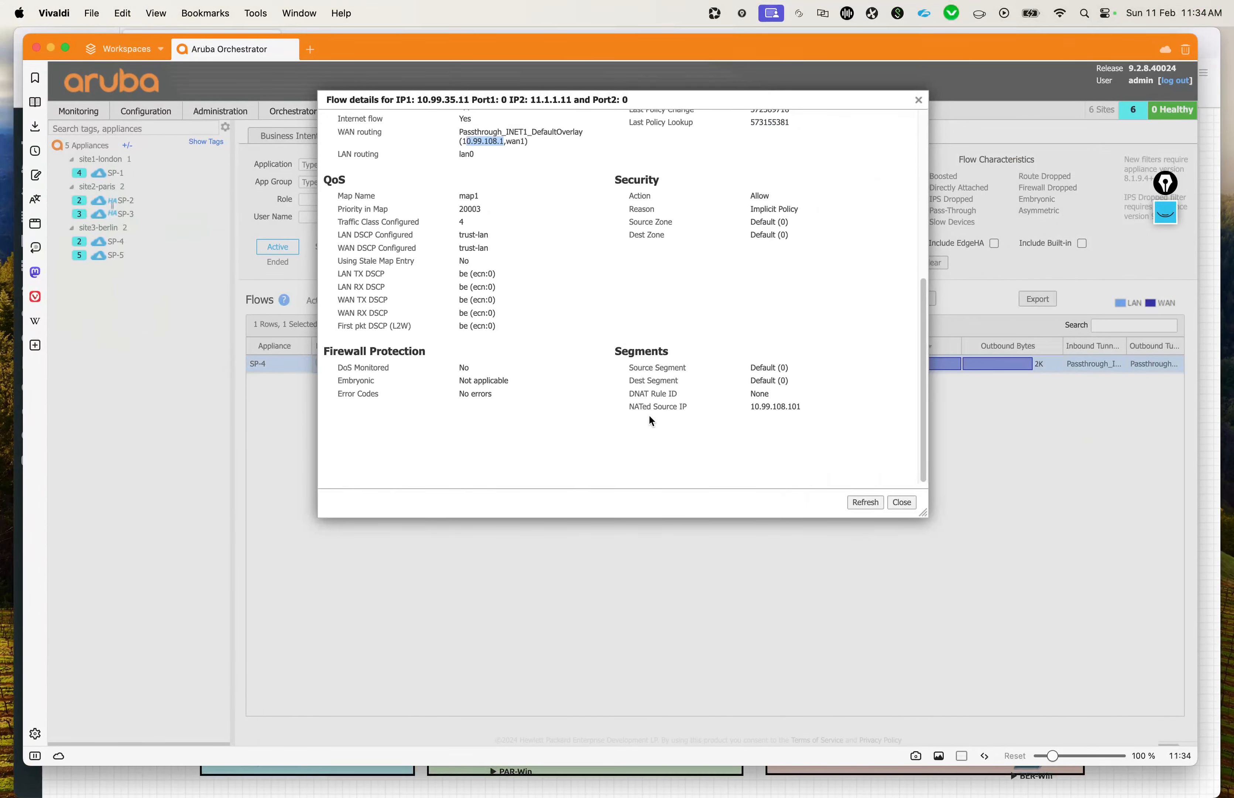
{"action": "scroll", "coordinate": [649, 414], "scroll_direction": "up", "scroll_amount": 5}
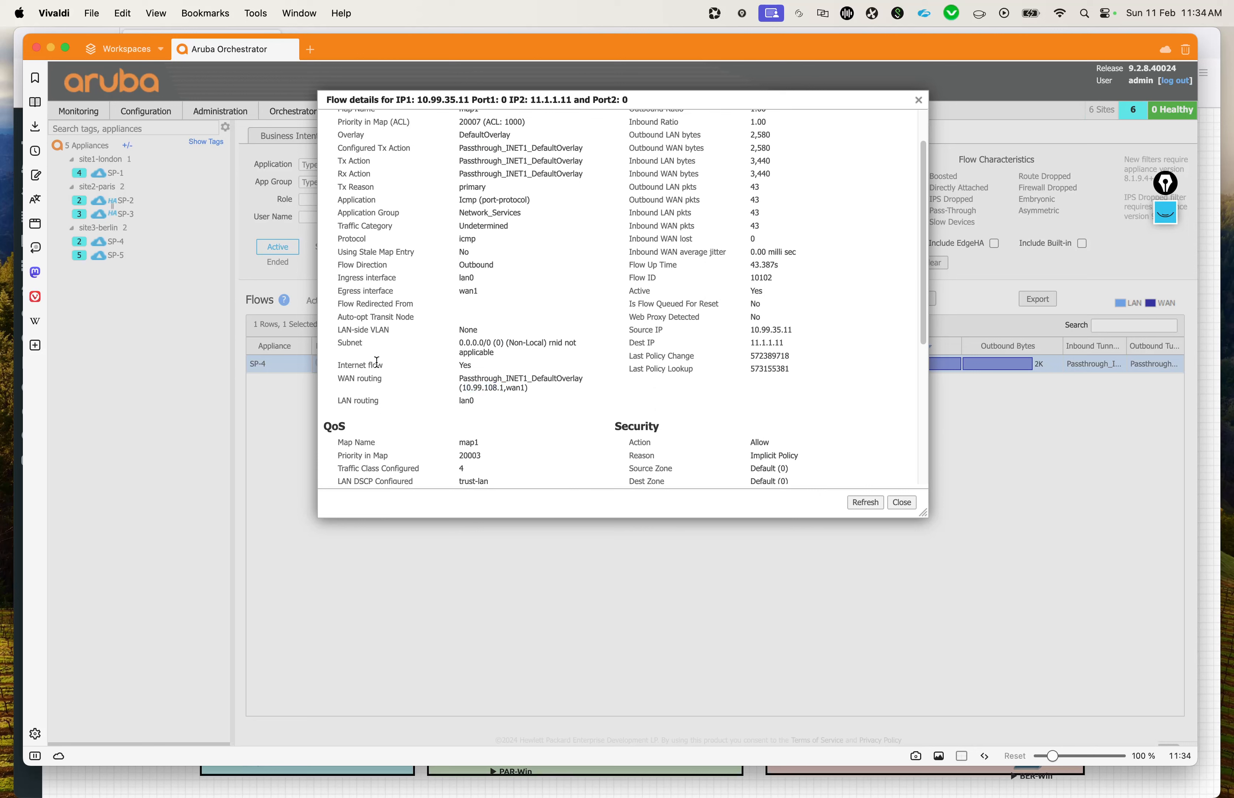
{"action": "scroll", "coordinate": [539, 403], "scroll_direction": "up", "scroll_amount": 2}
{"action": "scroll", "coordinate": [539, 404], "scroll_direction": "down", "scroll_amount": 6}
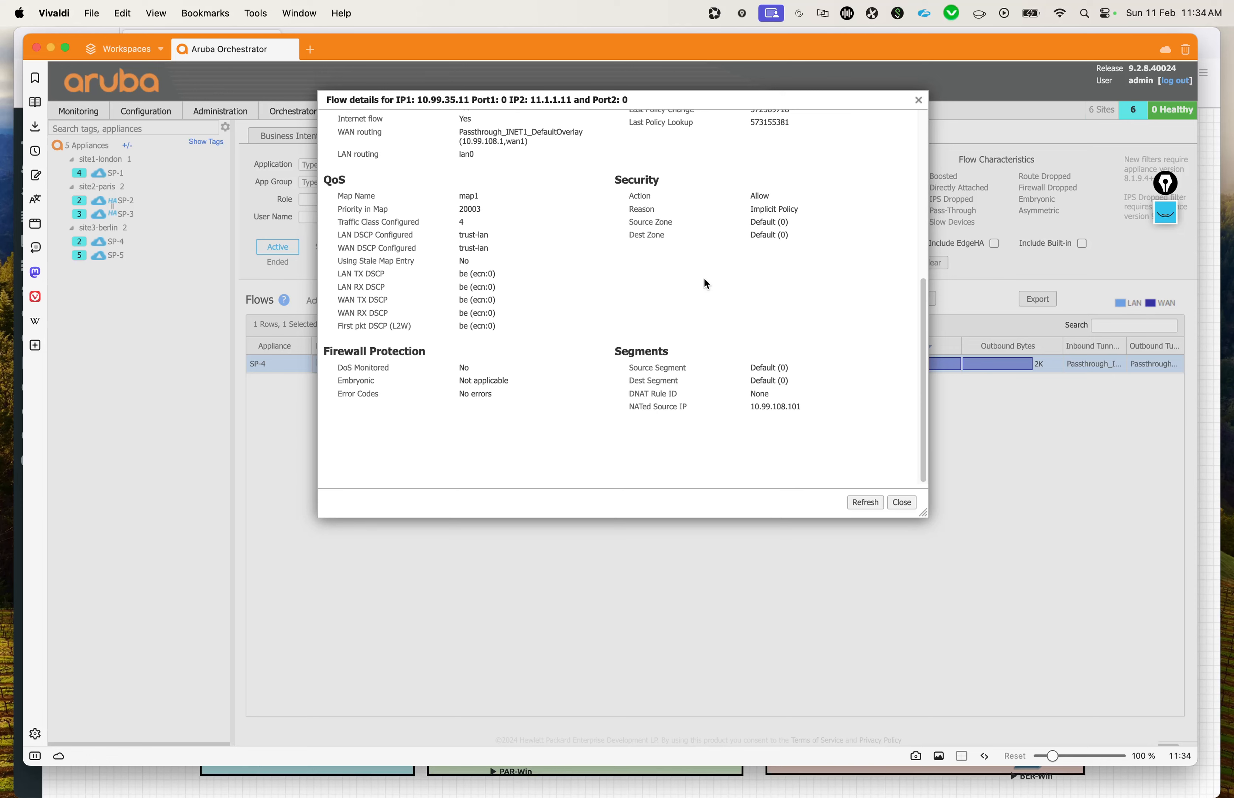
{"action": "scroll", "coordinate": [706, 284], "scroll_direction": "up", "scroll_amount": 5}
{"action": "scroll", "coordinate": [705, 280], "scroll_direction": "up", "scroll_amount": 3}
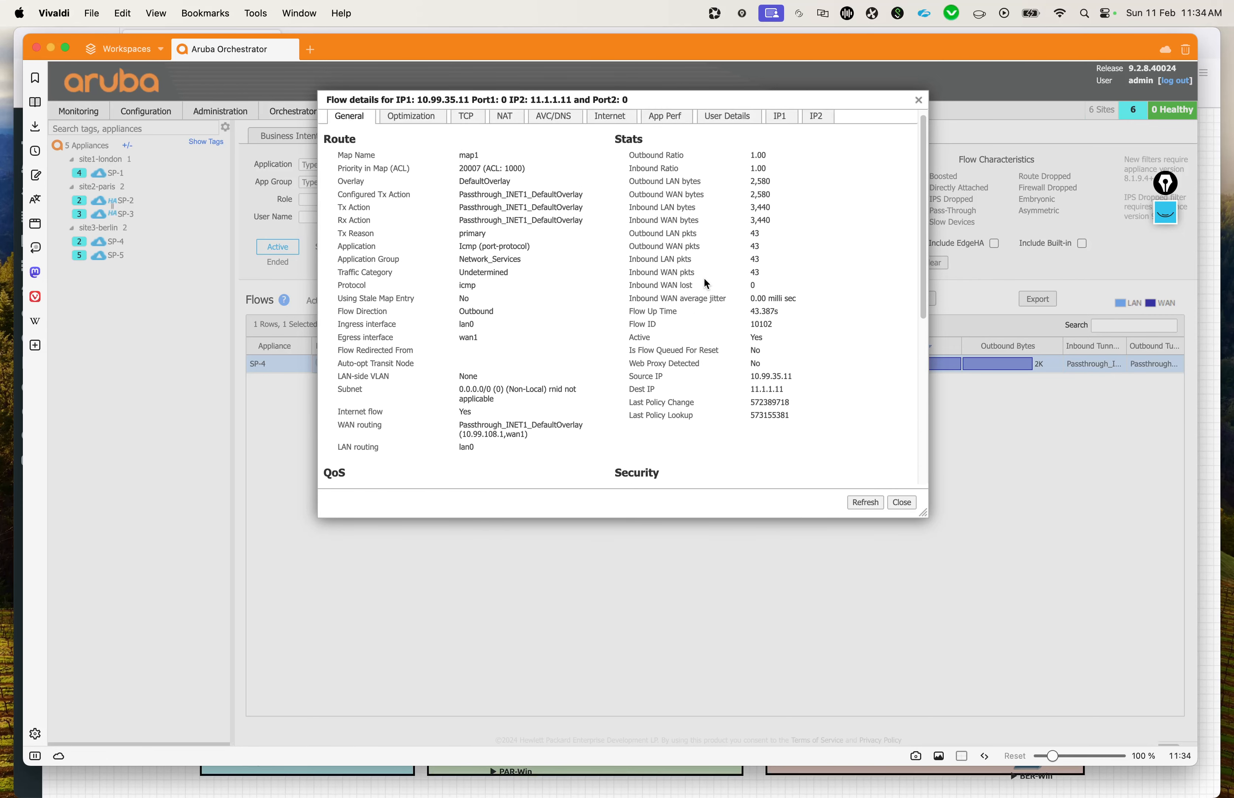
{"action": "scroll", "coordinate": [705, 280], "scroll_direction": "down", "scroll_amount": 4}
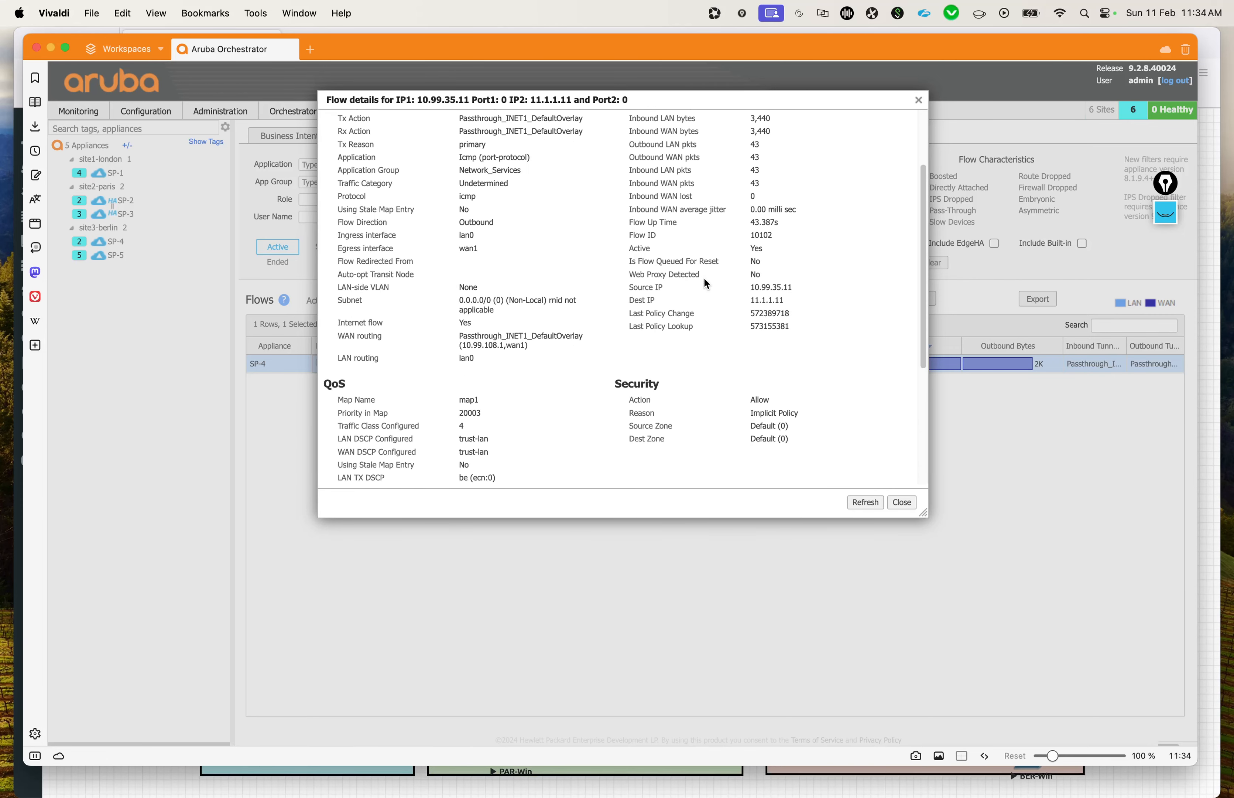
{"action": "scroll", "coordinate": [705, 280], "scroll_direction": "up", "scroll_amount": 3}
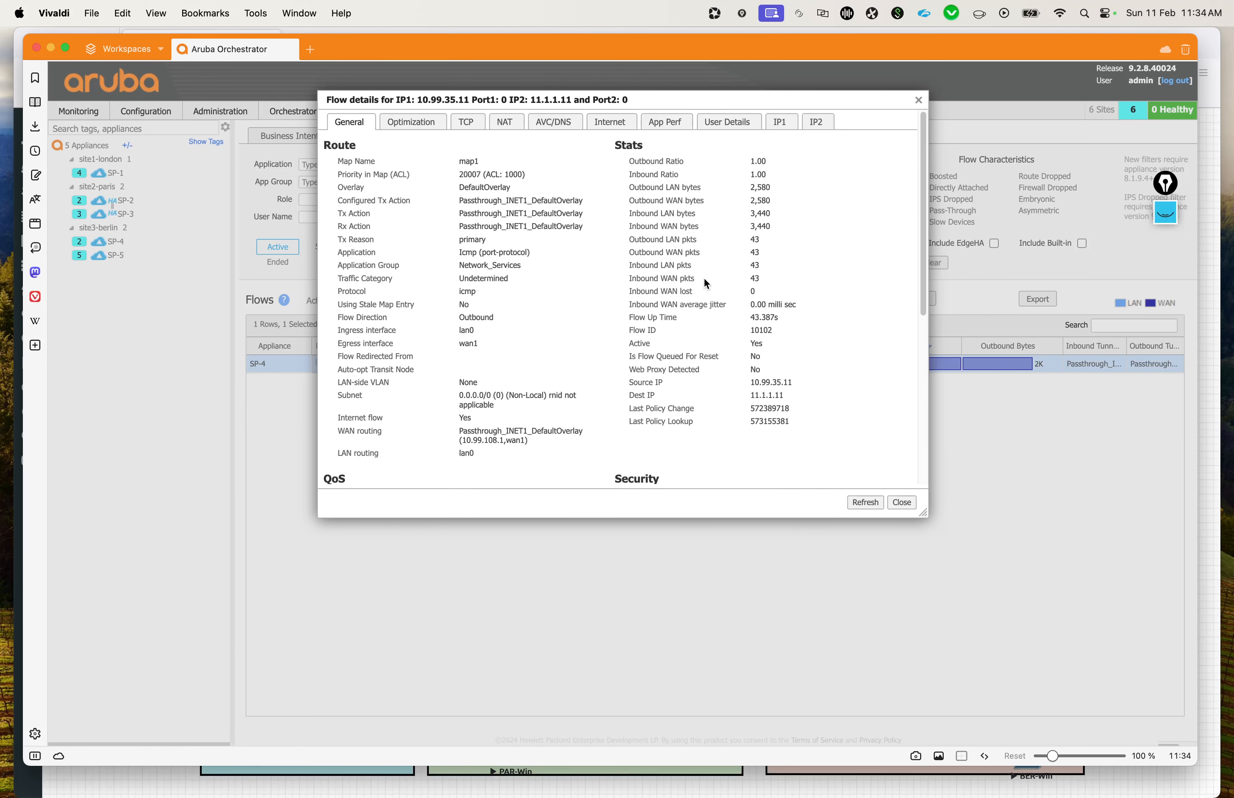
{"action": "left_click_drag", "start_coordinate": [333, 235], "coordinate": [376, 237]}
{"action": "left_click_drag", "start_coordinate": [457, 239], "coordinate": [500, 238]}
{"action": "scroll", "coordinate": [475, 280], "scroll_direction": "down", "scroll_amount": 5}
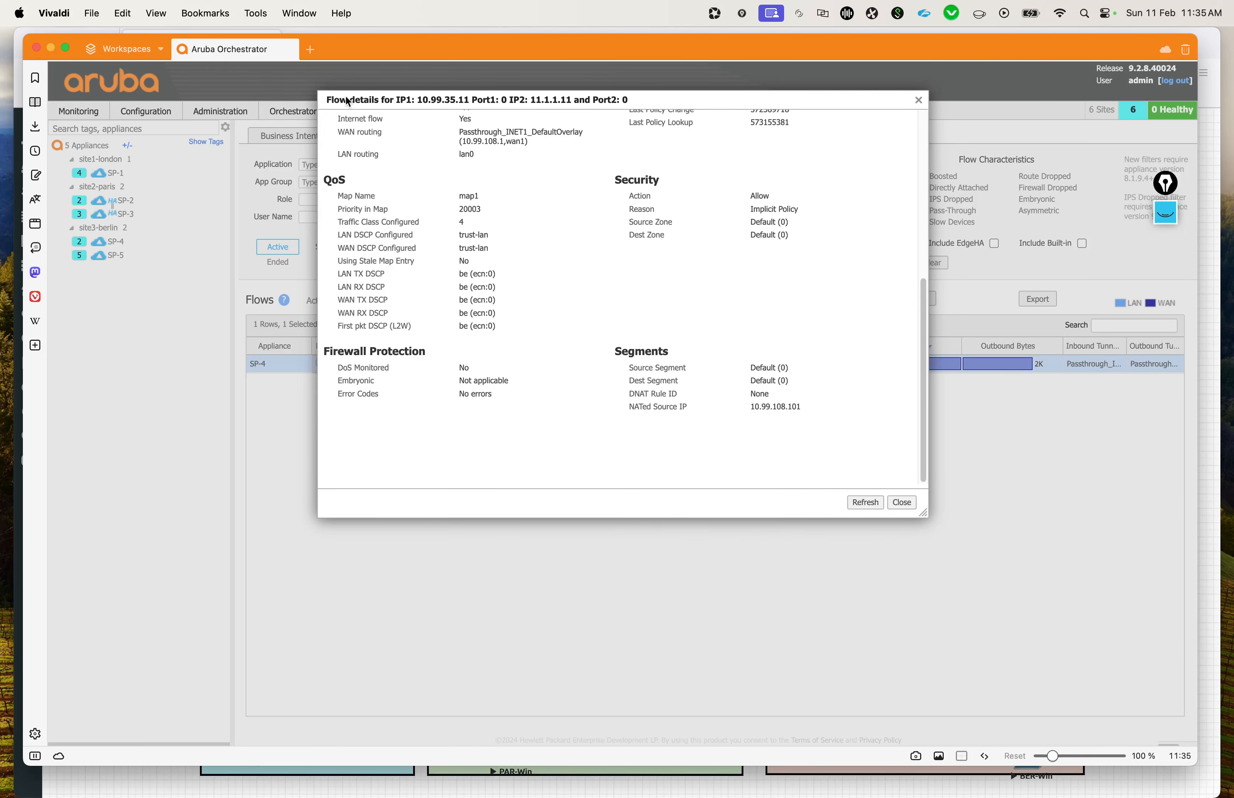
{"action": "left_click_drag", "start_coordinate": [561, 100], "coordinate": [562, 282]}
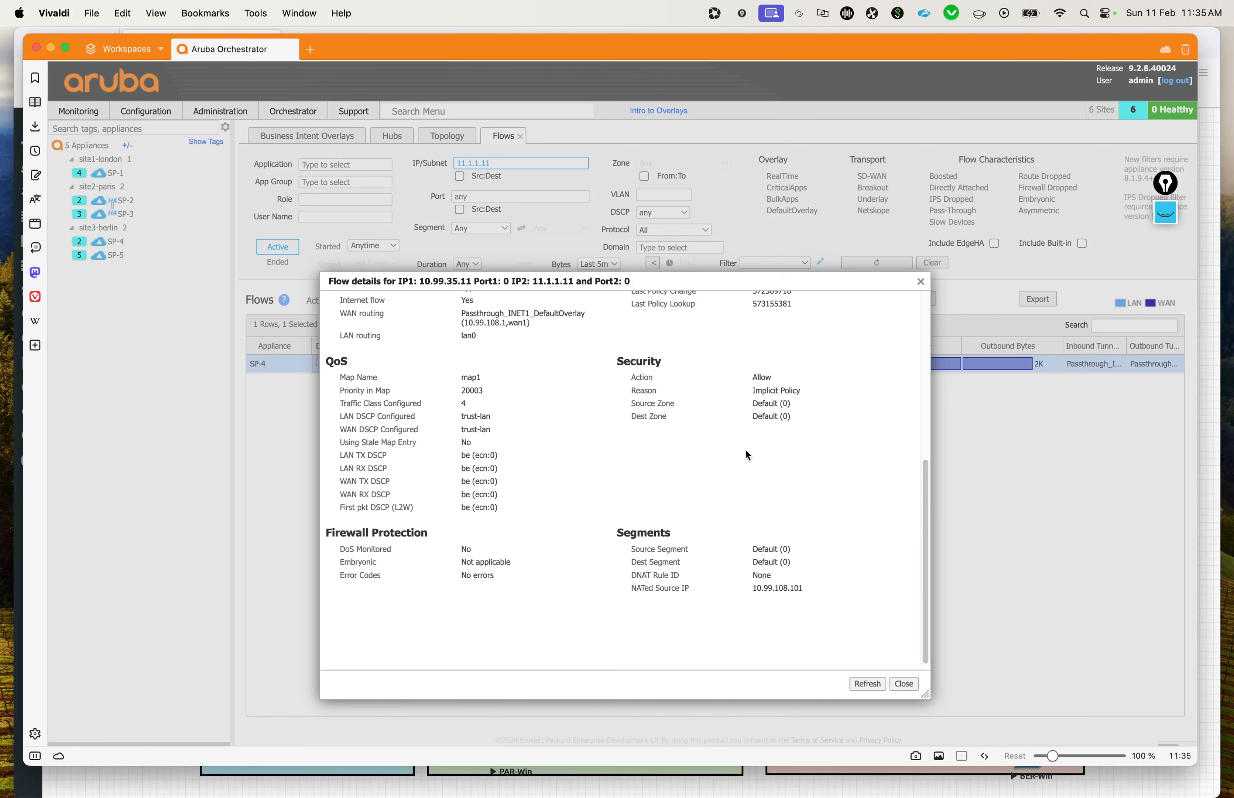
{"action": "left_click_drag", "start_coordinate": [638, 282], "coordinate": [634, 141]}
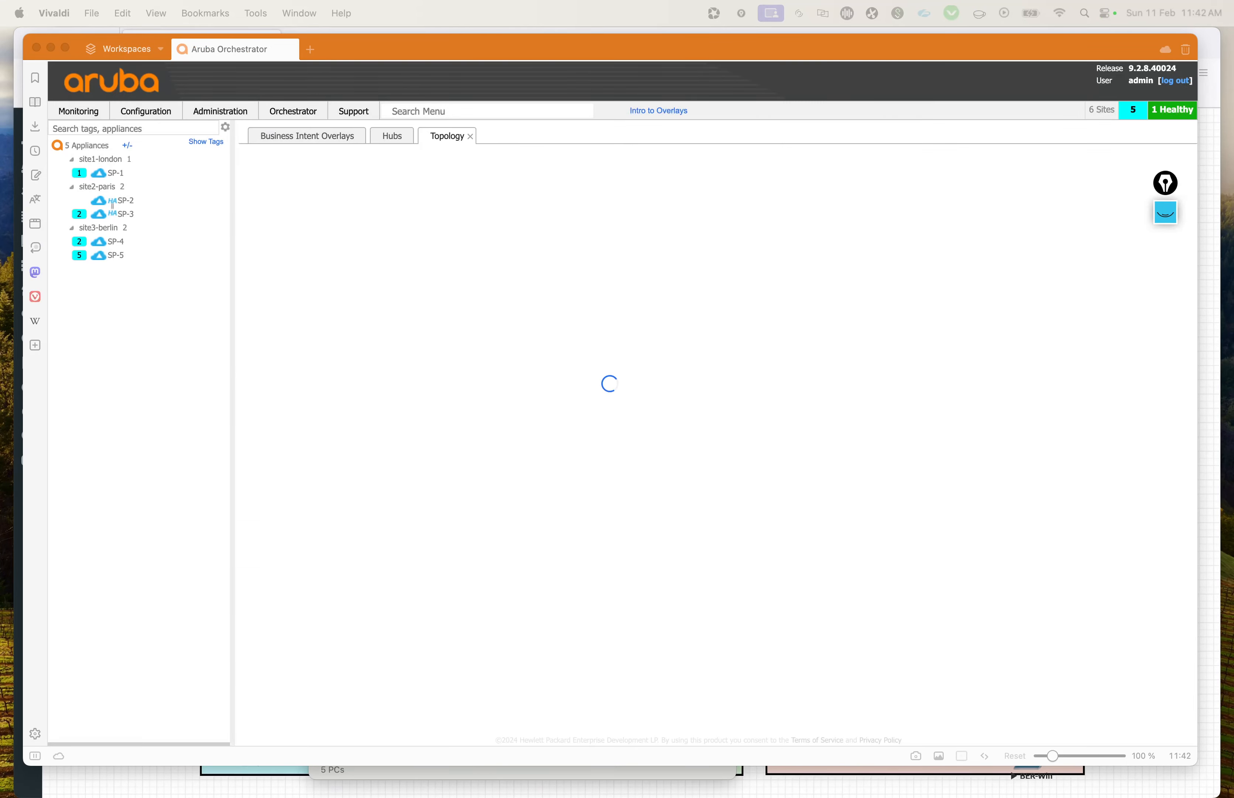
Step: Switch to the EVE topology diagram and circle PAR-Win and INT_Host with the Epic Pen drawing tool
{"action": "key", "text": "ctrl+Up"}
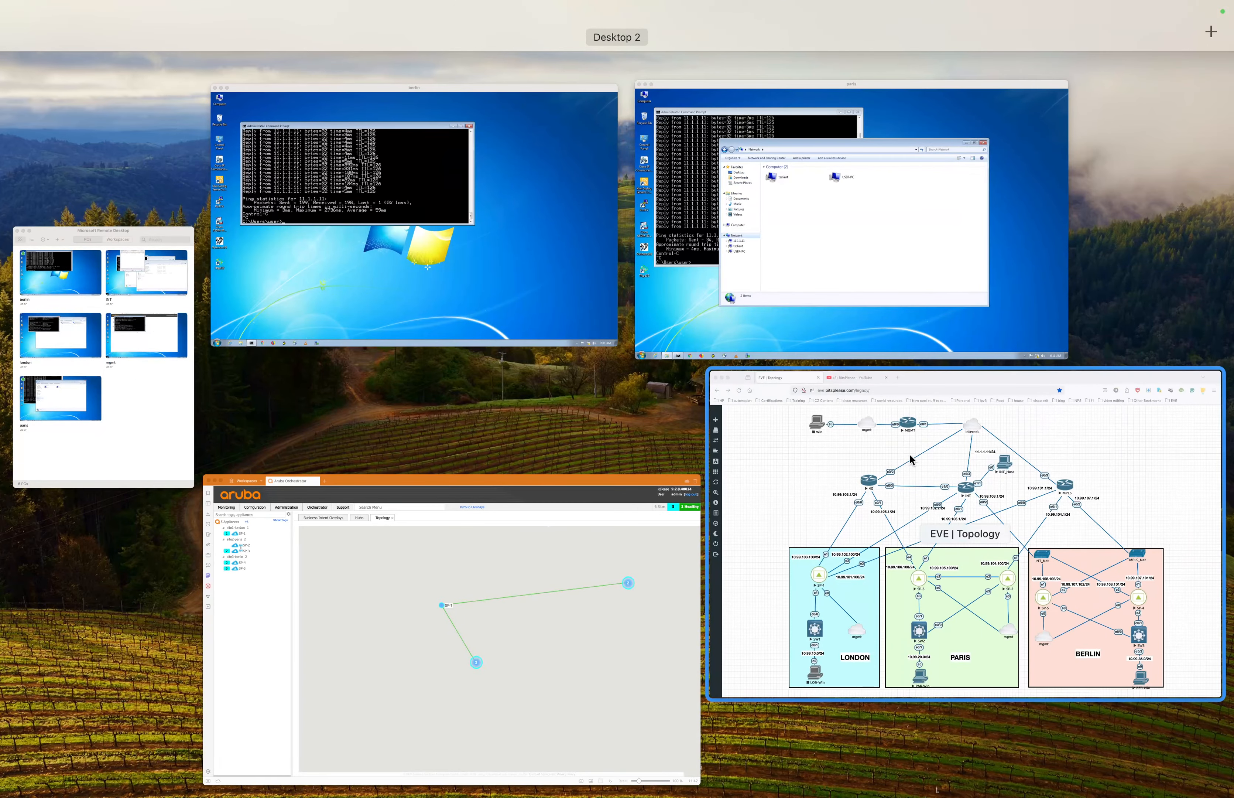
{"action": "left_click", "coordinate": [1078, 442]}
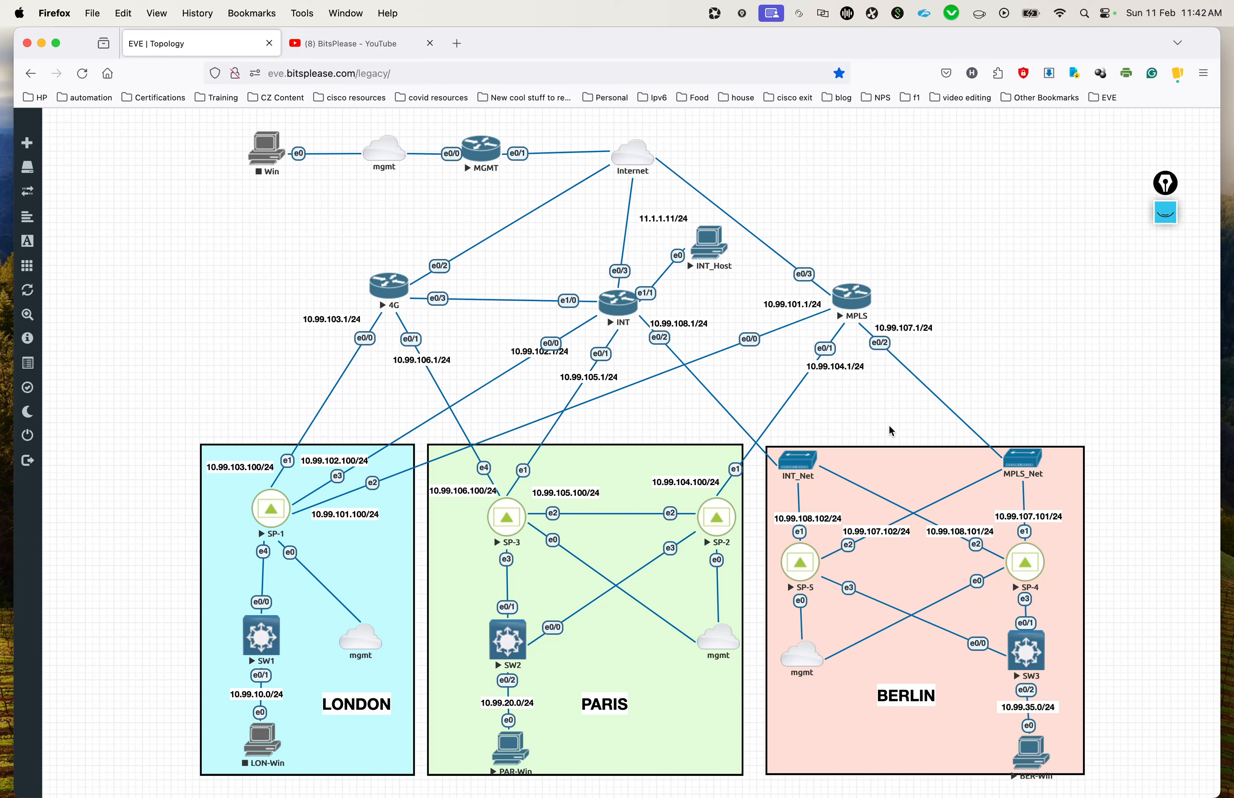
{"action": "left_click", "coordinate": [1166, 213]}
{"action": "left_click", "coordinate": [1162, 283]}
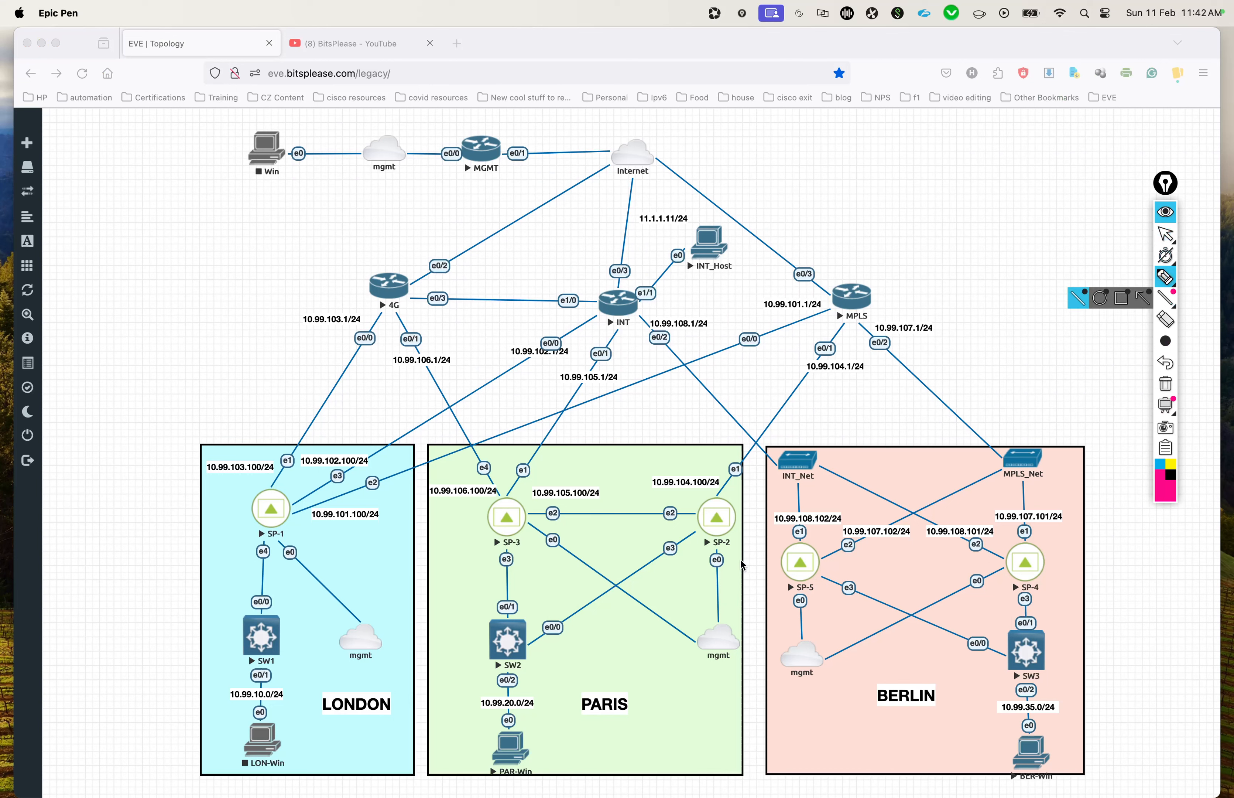
{"action": "mouse_move", "coordinate": [524, 716]}
{"action": "left_mouse_down"}
{"action": "mouse_move", "coordinate": [467, 769]}
{"action": "mouse_move", "coordinate": [523, 717]}
{"action": "left_mouse_up"}
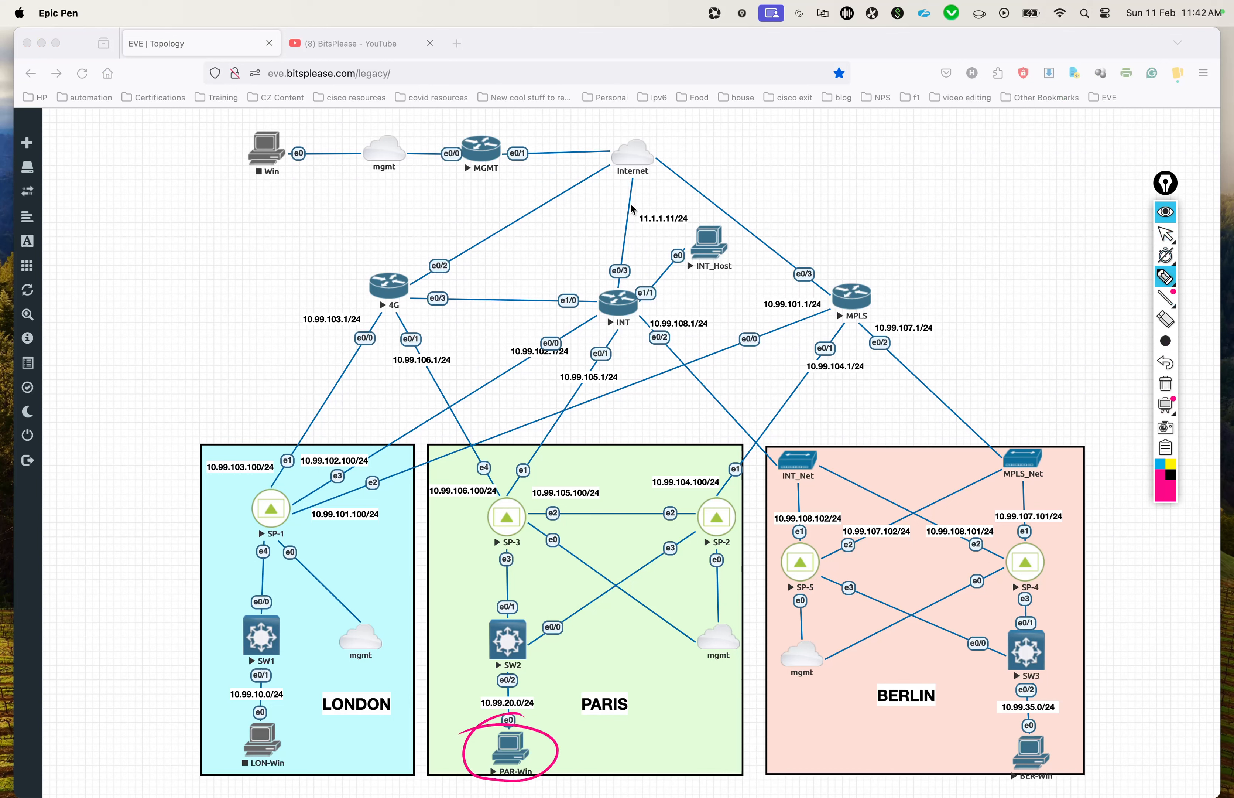
{"action": "left_click_drag", "start_coordinate": [701, 212], "coordinate": [721, 210]}
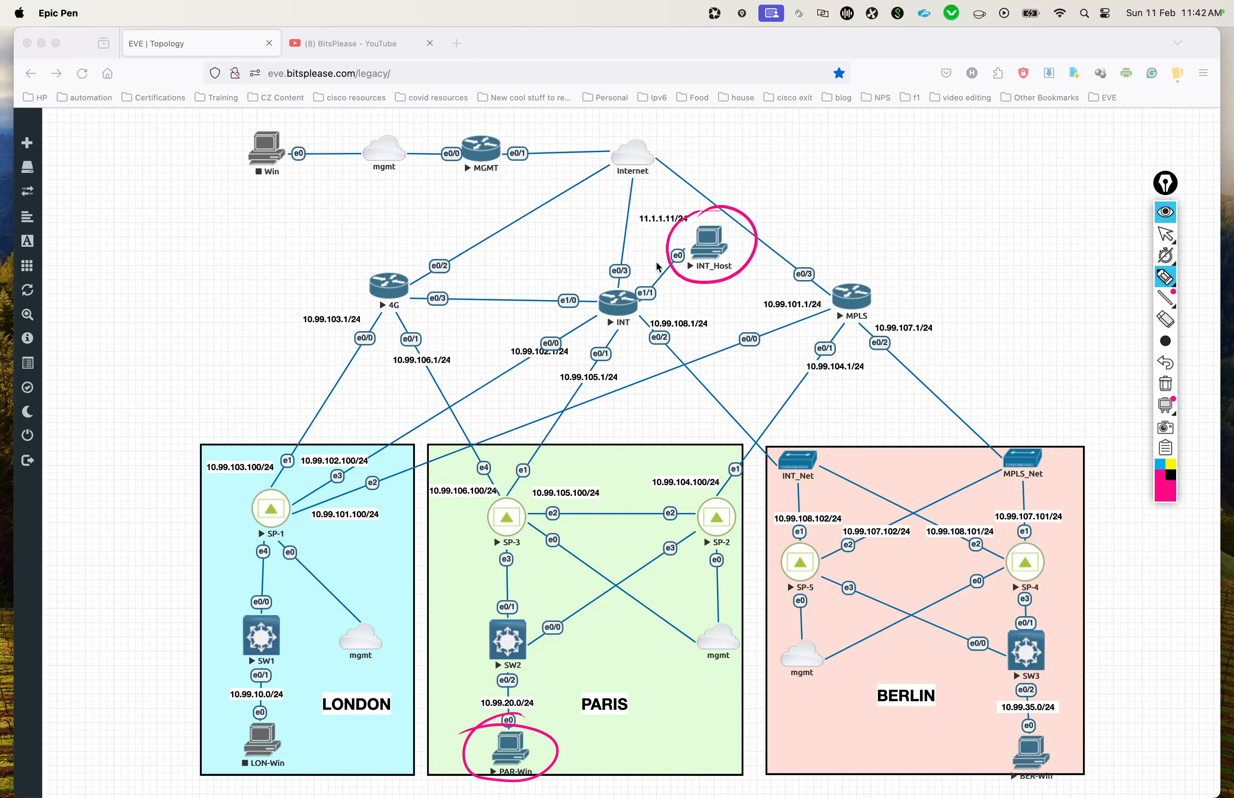
Step: Write 445 beside SW2, circle SP-2 with an M next to it, and circle the INT router
{"action": "left_click", "coordinate": [468, 719]}
{"action": "mouse_move", "coordinate": [437, 643]}
{"action": "left_mouse_down"}
{"action": "mouse_move", "coordinate": [467, 627]}
{"action": "mouse_move", "coordinate": [474, 607]}
{"action": "mouse_move", "coordinate": [465, 613]}
{"action": "left_mouse_up"}
{"action": "mouse_move", "coordinate": [730, 513]}
{"action": "left_mouse_down"}
{"action": "mouse_move", "coordinate": [665, 539]}
{"action": "mouse_move", "coordinate": [675, 537]}
{"action": "left_mouse_up"}
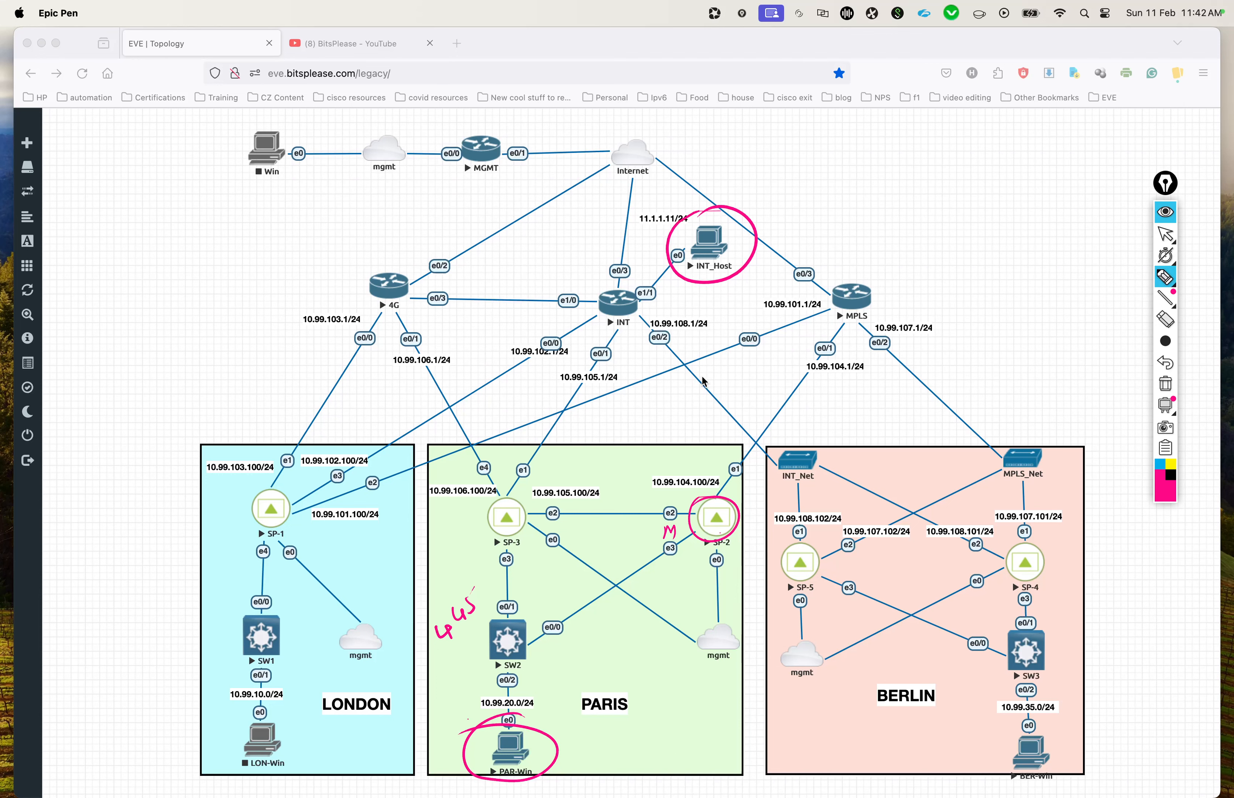
{"action": "mouse_move", "coordinate": [646, 290]}
{"action": "left_mouse_down"}
{"action": "mouse_move", "coordinate": [598, 301]}
{"action": "mouse_move", "coordinate": [600, 315]}
{"action": "left_mouse_up"}
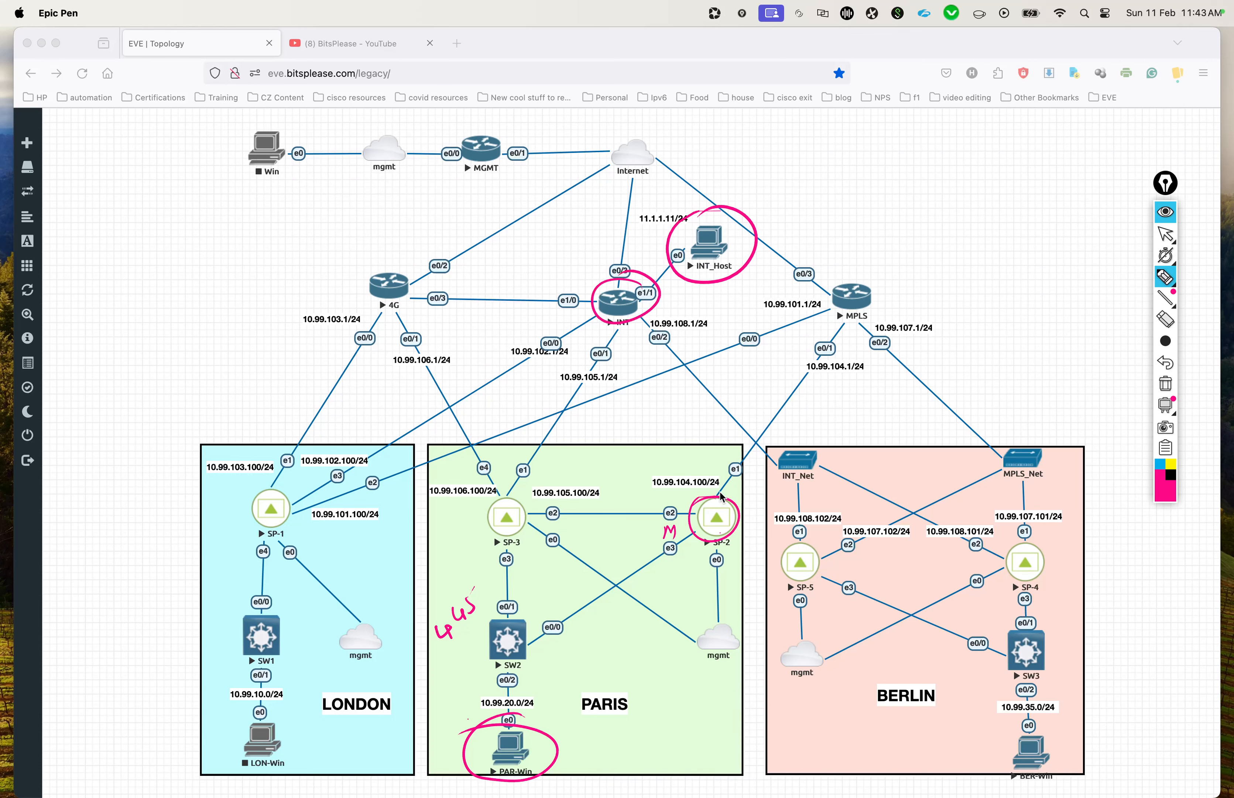
Step: Trace the path from PAR-Win through SW2, SP-2 and SP-3 to the INT router, with arrows at SP-2's e1 link and the SP-3 to SP-2 link
{"action": "mouse_move", "coordinate": [720, 483]}
{"action": "left_mouse_down"}
{"action": "mouse_move", "coordinate": [714, 499]}
{"action": "mouse_move", "coordinate": [730, 482]}
{"action": "left_mouse_up"}
{"action": "left_click_drag", "start_coordinate": [622, 328], "coordinate": [594, 347]}
{"action": "left_click_drag", "start_coordinate": [394, 311], "coordinate": [408, 339]}
{"action": "mouse_move", "coordinate": [520, 505]}
{"action": "left_mouse_down"}
{"action": "mouse_move", "coordinate": [586, 512]}
{"action": "mouse_move", "coordinate": [576, 528]}
{"action": "left_mouse_up"}
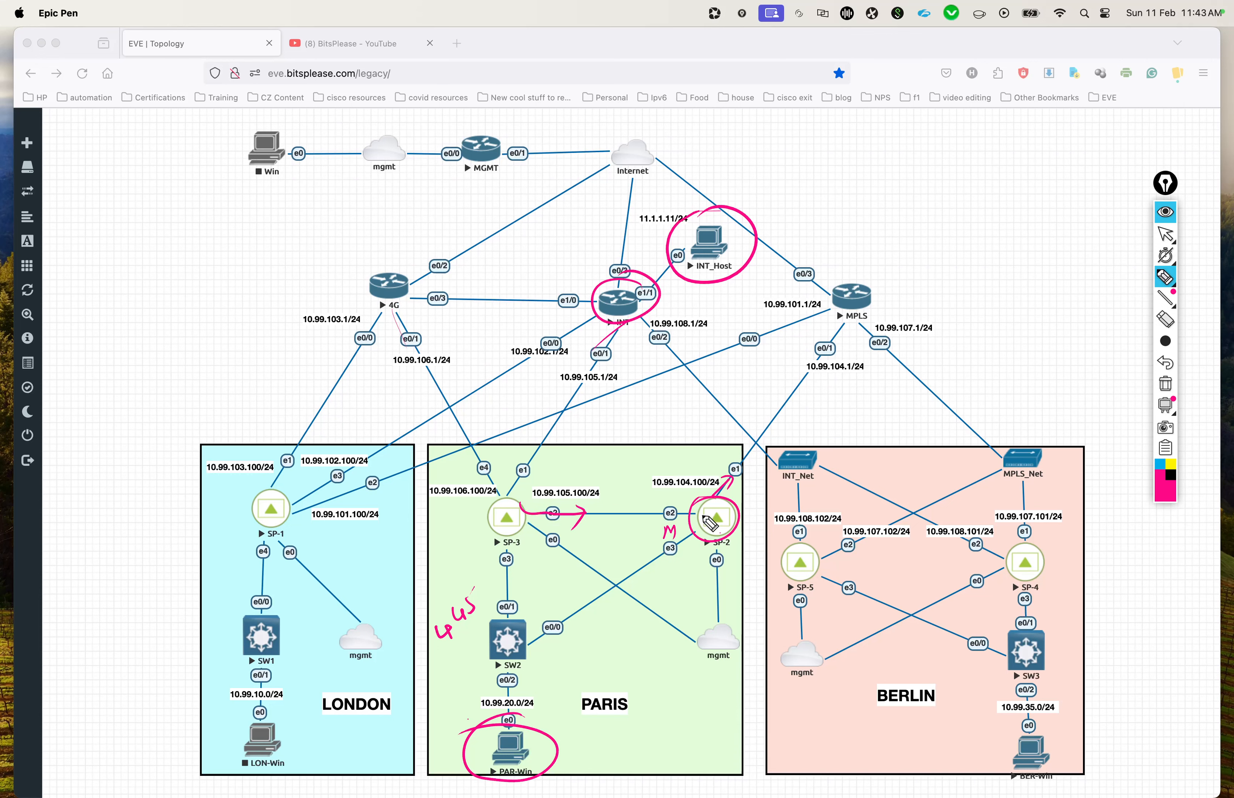
{"action": "mouse_move", "coordinate": [703, 518]}
{"action": "left_mouse_down"}
{"action": "mouse_move", "coordinate": [507, 500]}
{"action": "mouse_move", "coordinate": [631, 322]}
{"action": "left_mouse_up"}
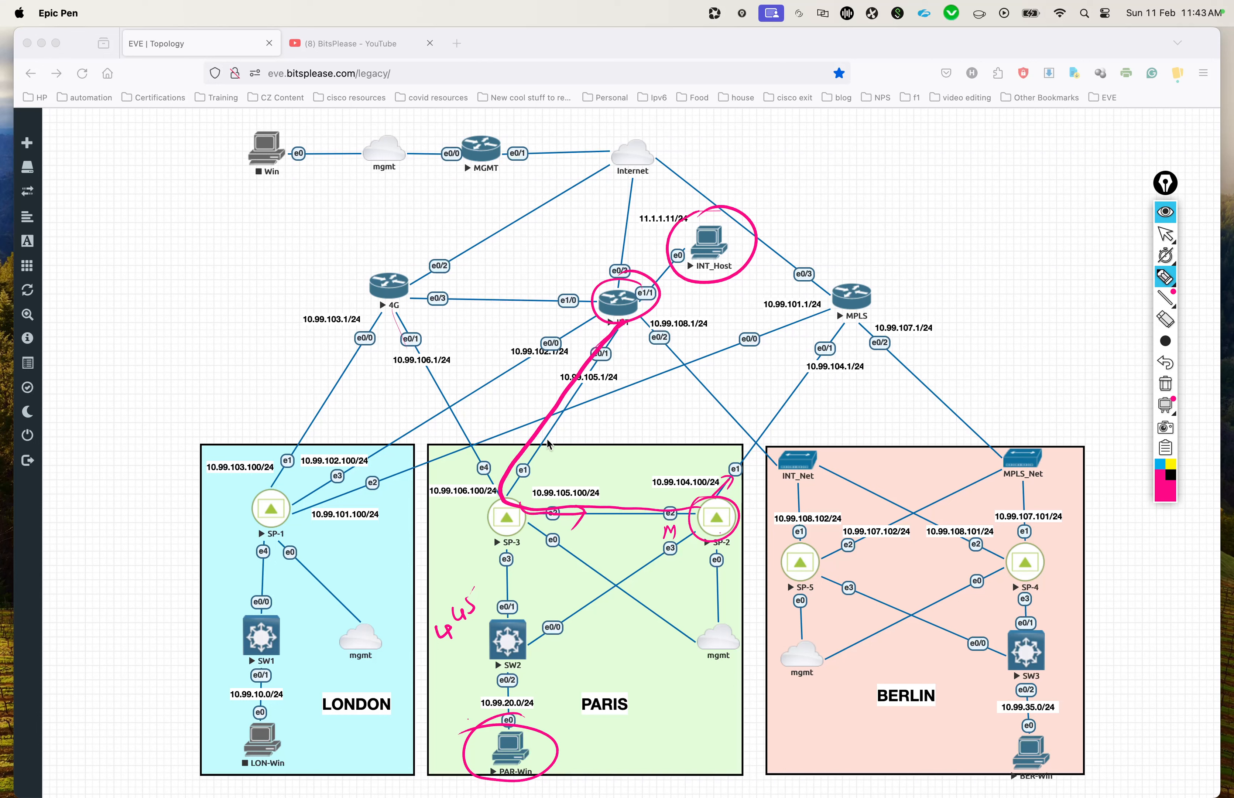
{"action": "mouse_move", "coordinate": [510, 722]}
{"action": "left_mouse_down"}
{"action": "mouse_move", "coordinate": [524, 635]}
{"action": "mouse_move", "coordinate": [695, 533]}
{"action": "left_mouse_up"}
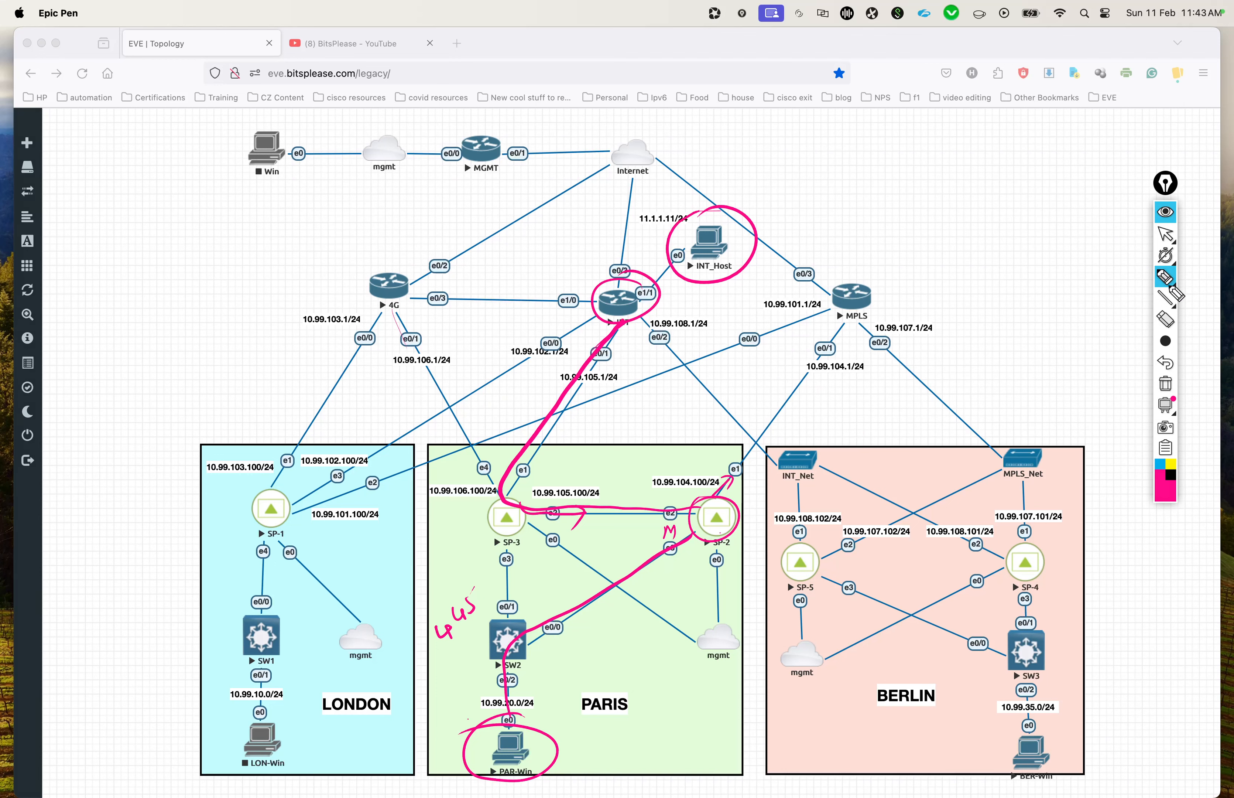
Step: Clear the annotations from the topology diagram and switch to the paris remote desktop with the Epic Pen tools collapsed
{"action": "left_click", "coordinate": [1166, 384]}
{"action": "left_click", "coordinate": [1167, 234]}
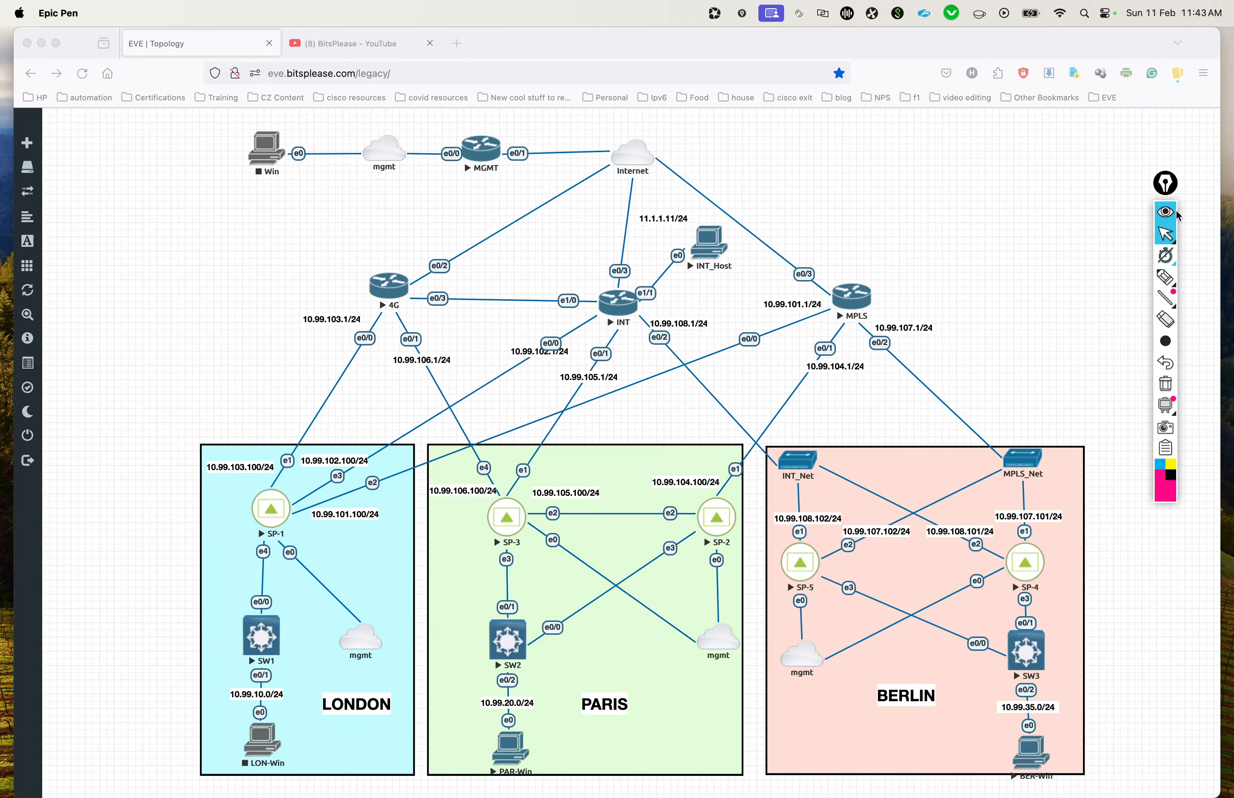
{"action": "key", "text": "ctrl+Up"}
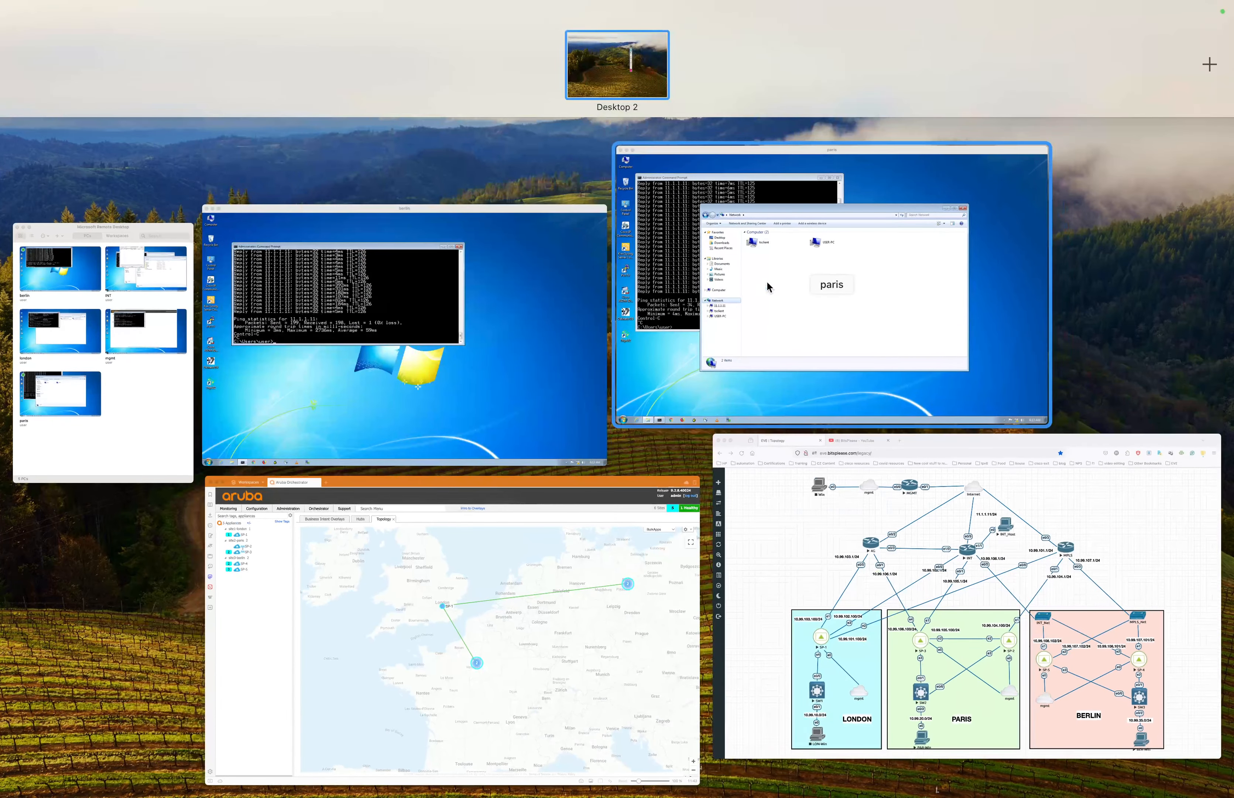
{"action": "left_click", "coordinate": [782, 297]}
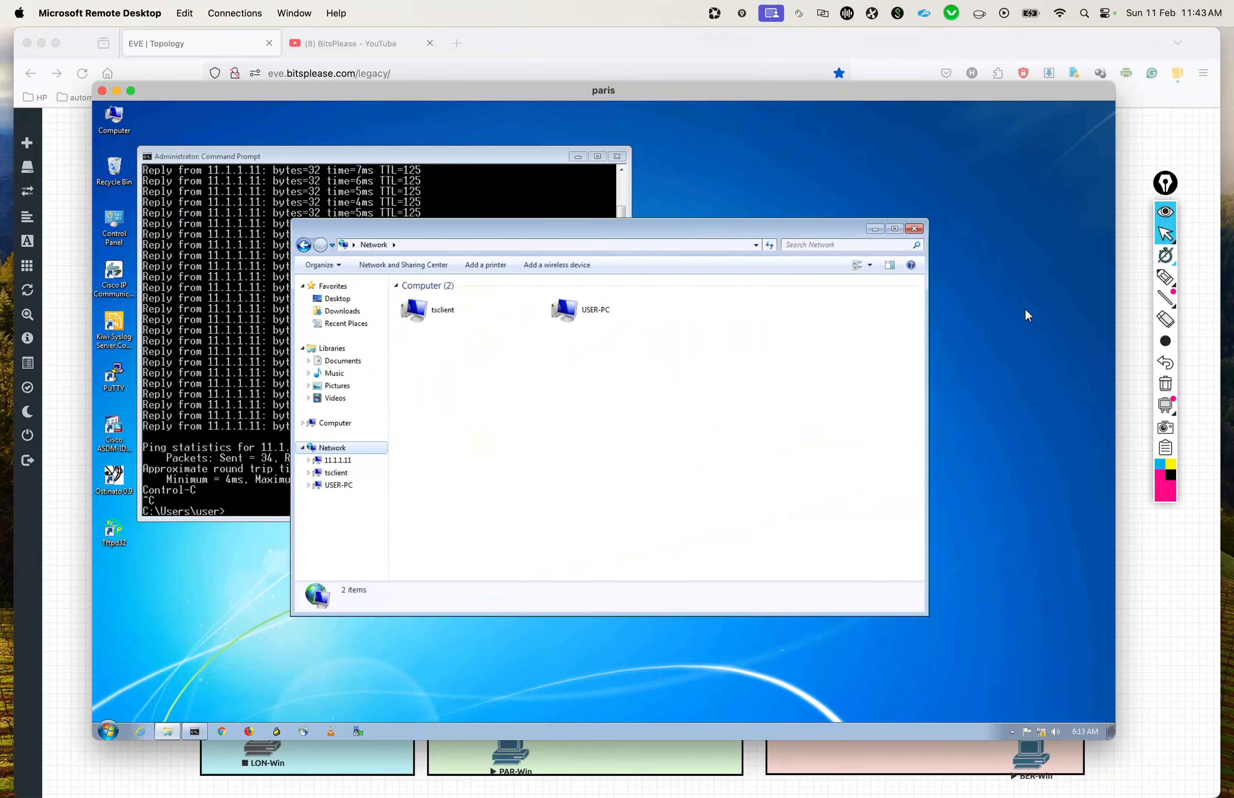
{"action": "left_click", "coordinate": [1166, 211]}
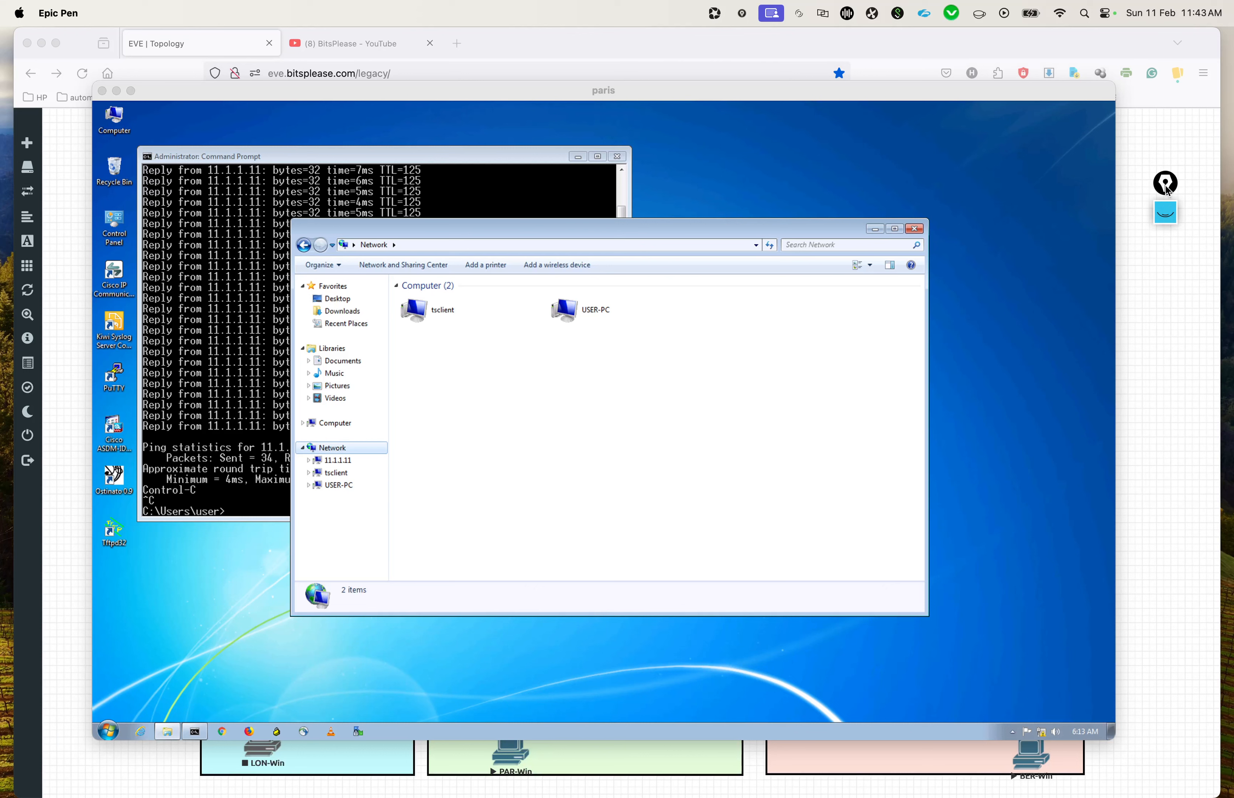
Step: Open the network location \\11.1.1.11 in the paris host's file explorer
{"action": "left_click", "coordinate": [548, 244]}
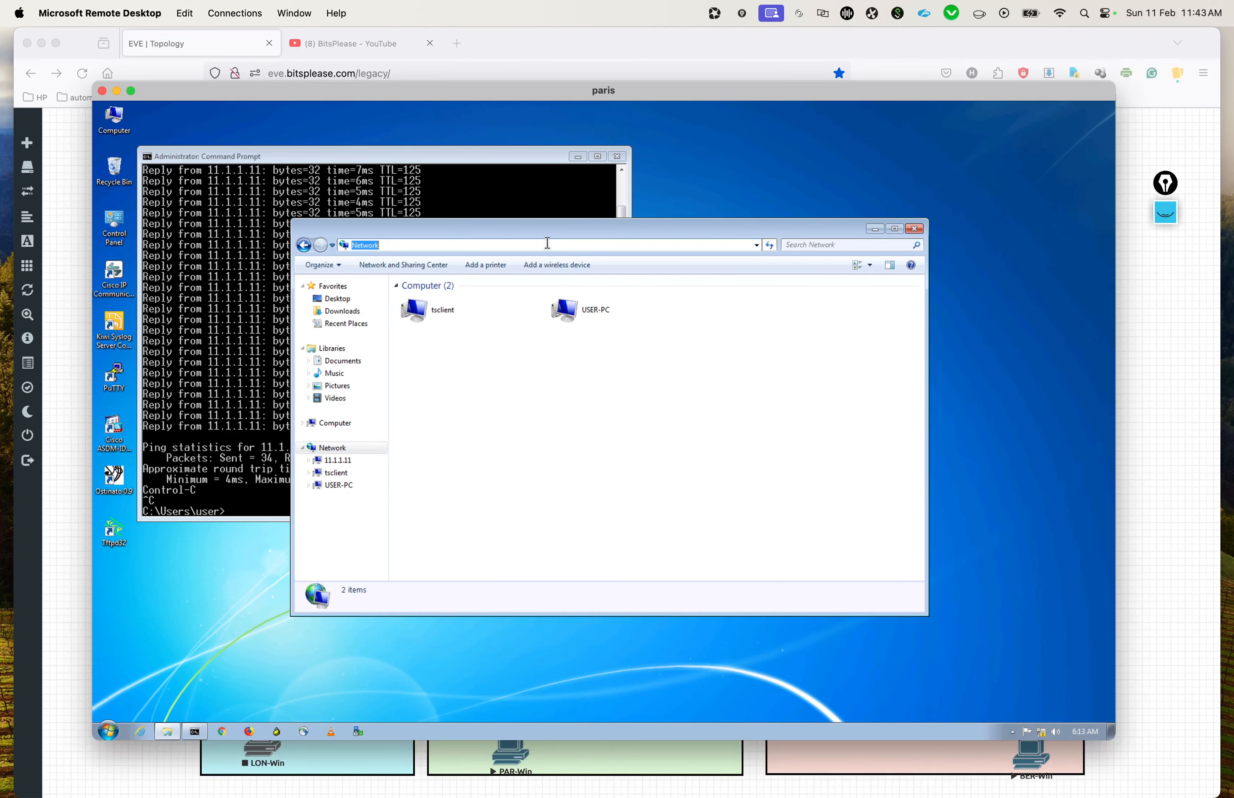
{"action": "type", "text": "\\\\"}
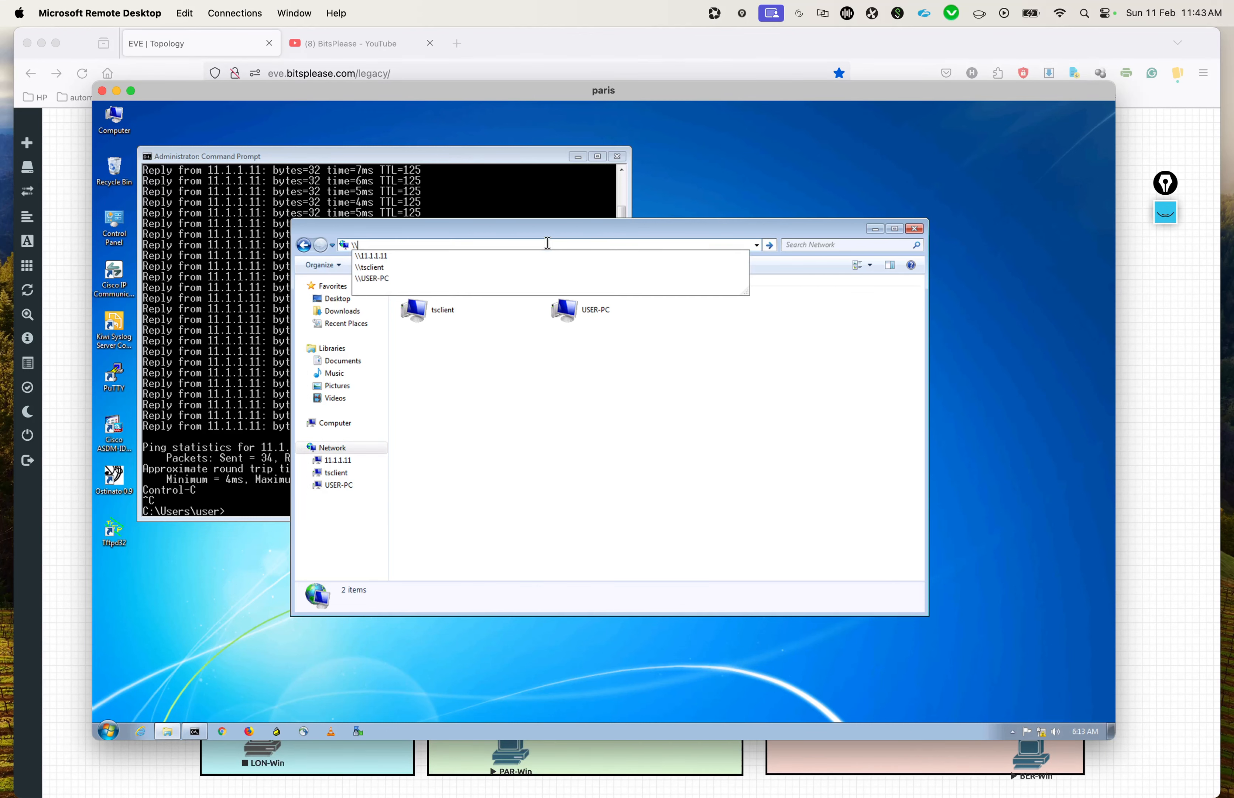
{"action": "left_click", "coordinate": [428, 256]}
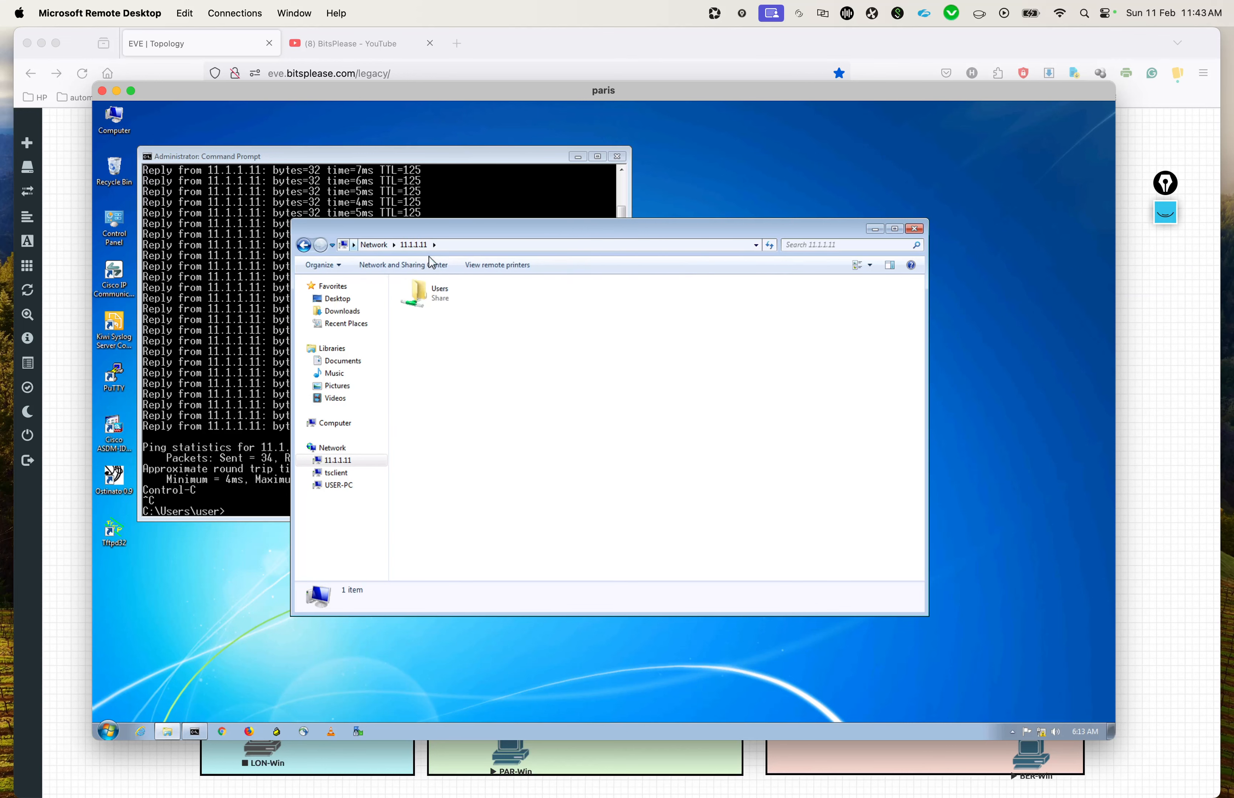
Step: Switch to Aruba Orchestrator and open the Active & Recent Flows view
{"action": "key", "text": "ctrl+Up"}
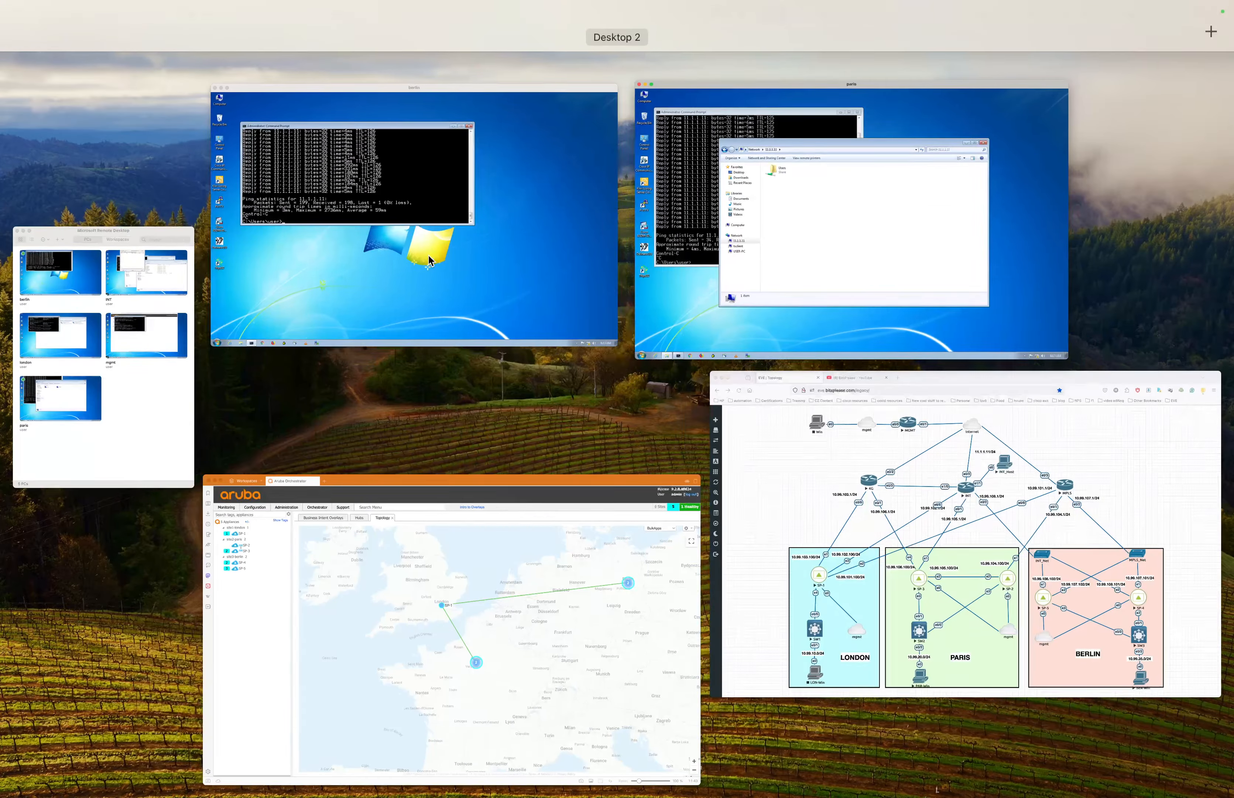
{"action": "left_click", "coordinate": [540, 635]}
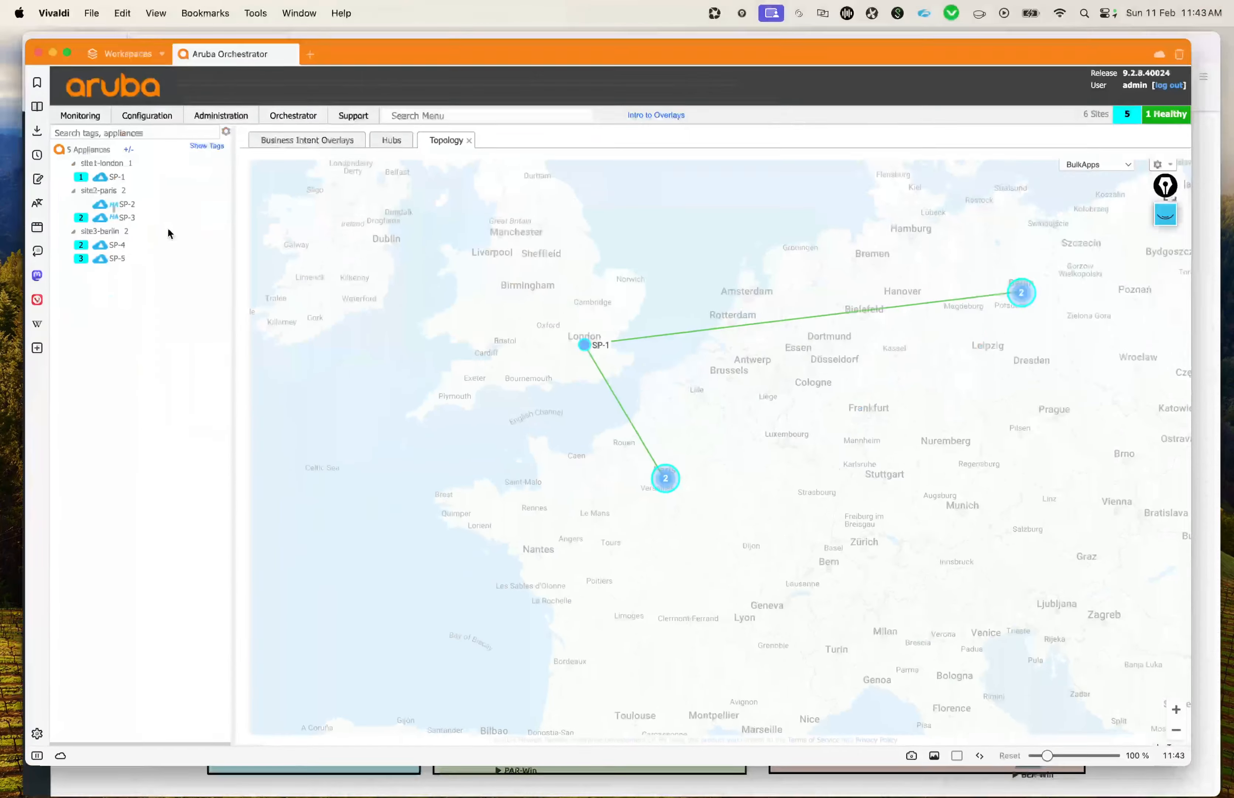
{"action": "left_click", "coordinate": [73, 111]}
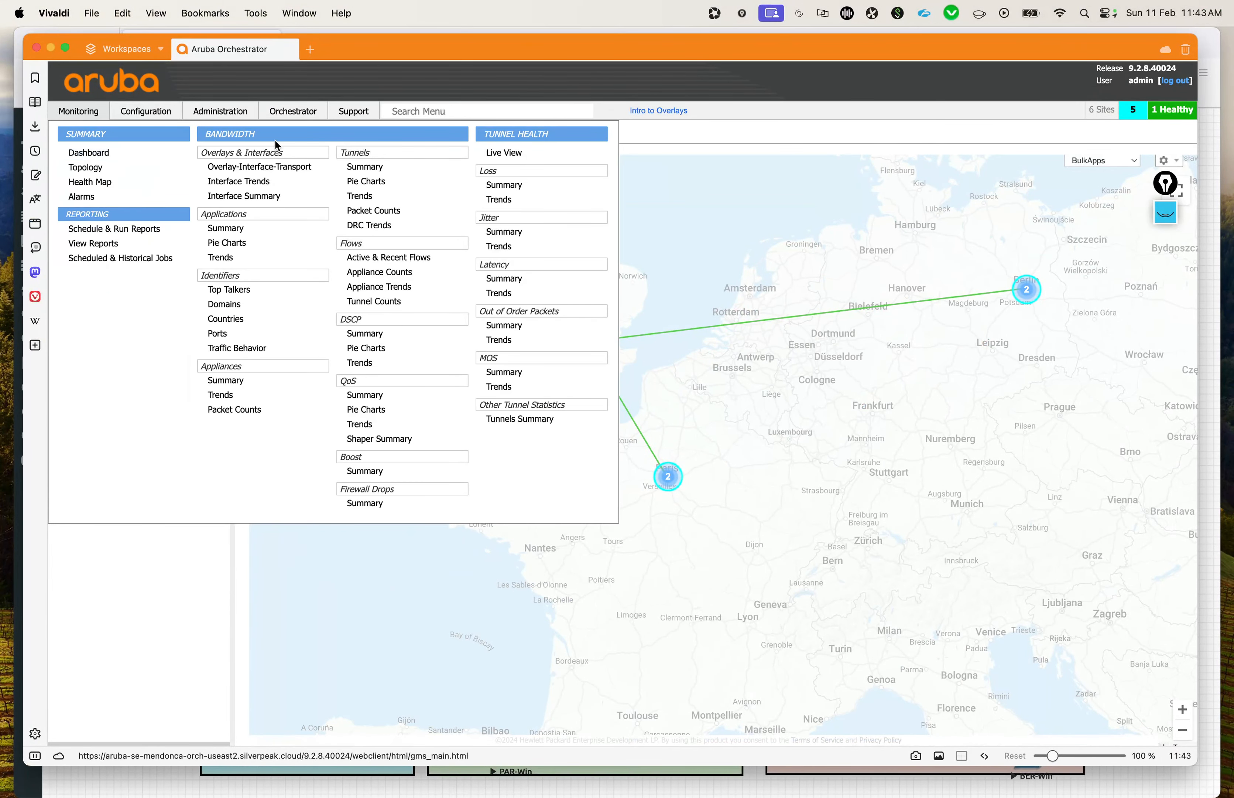
{"action": "left_click", "coordinate": [390, 258]}
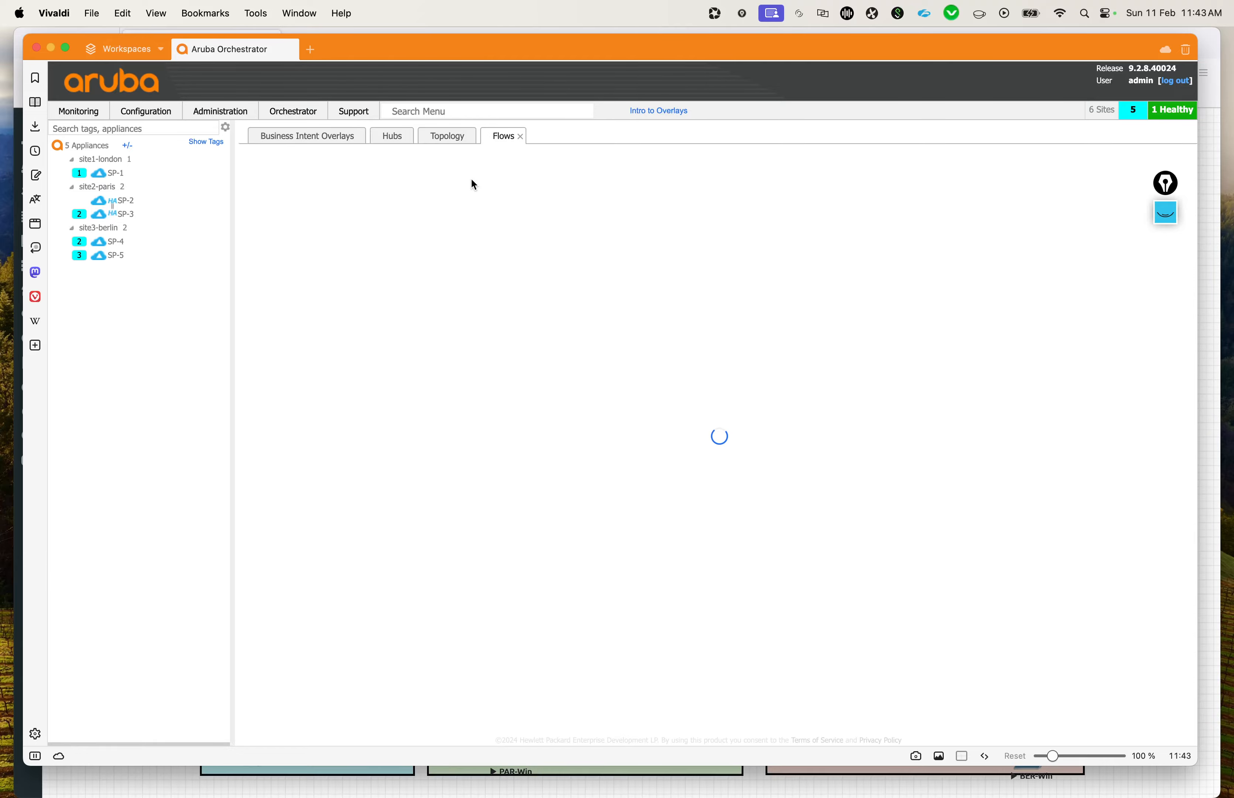
Step: Return to the paris remote desktop and copy Downloads.zip from the local Downloads folder
{"action": "key", "text": "ctrl+Up"}
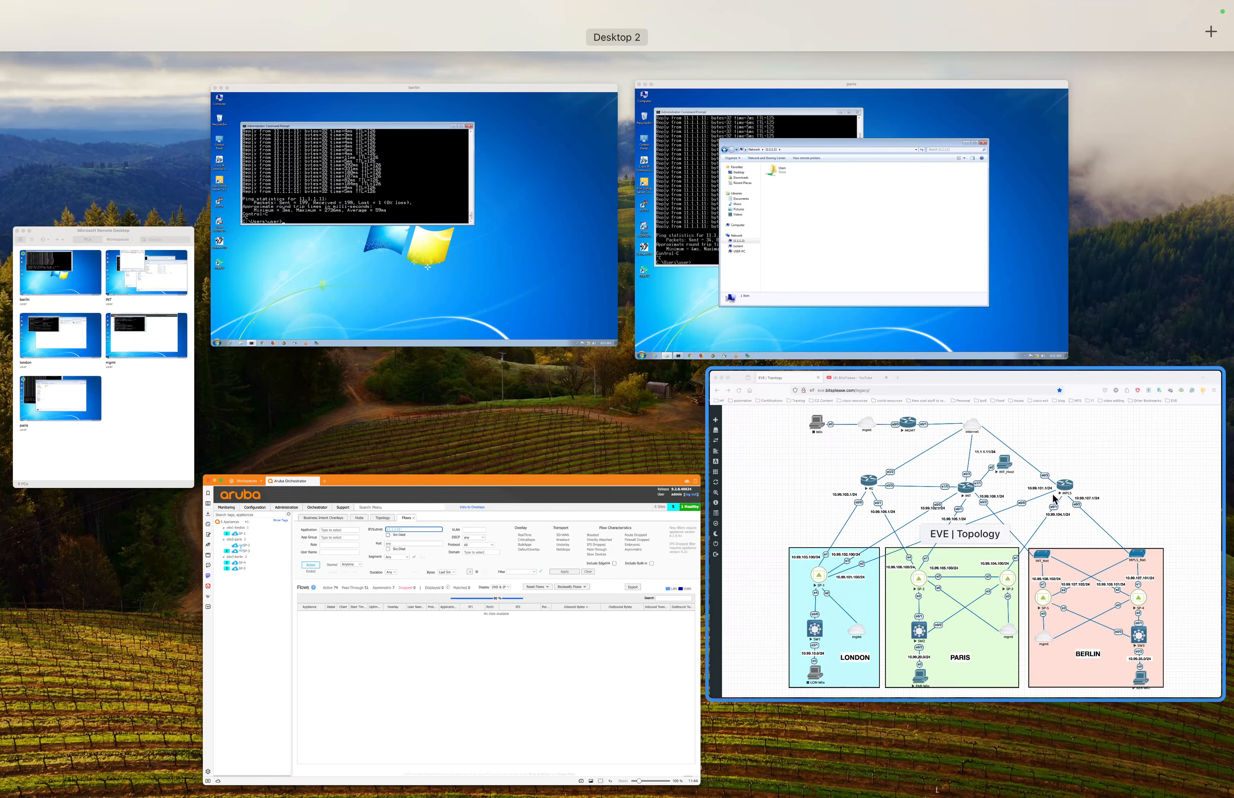
{"action": "left_click", "coordinate": [837, 244]}
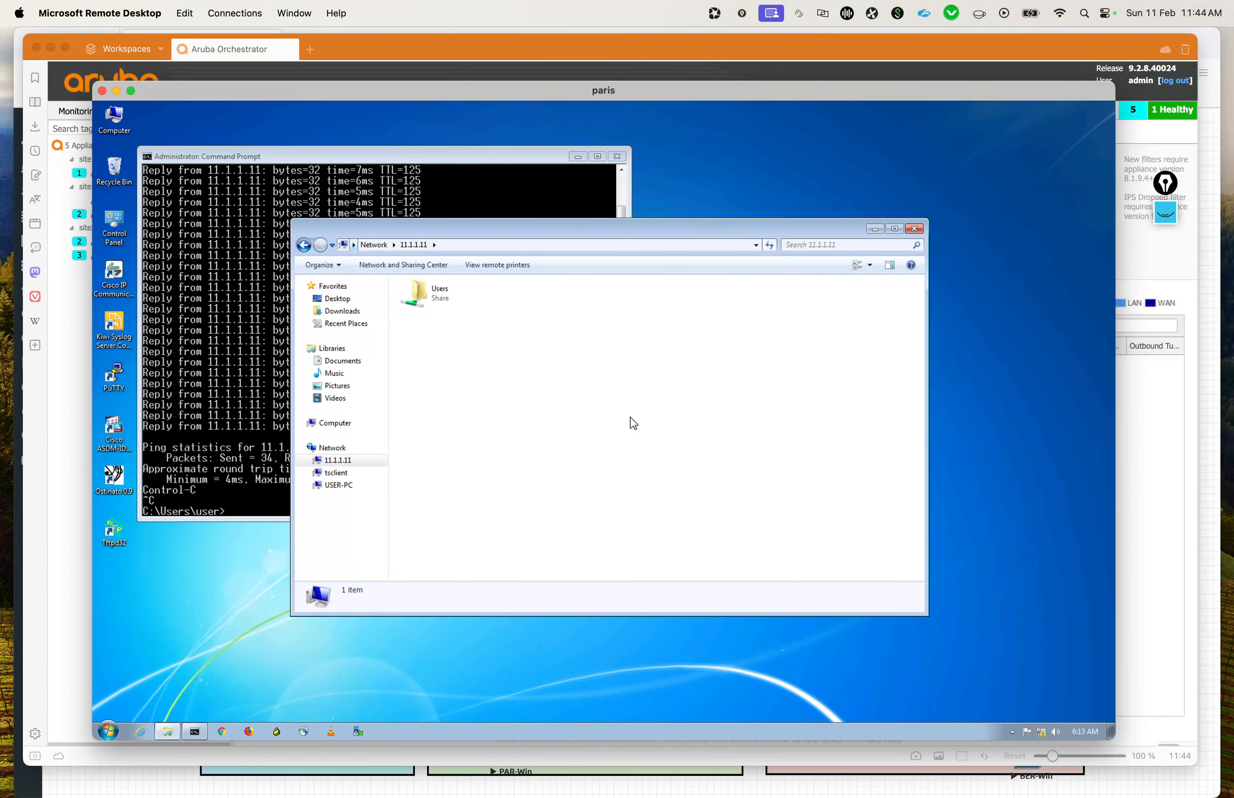
{"action": "double_click", "coordinate": [449, 299]}
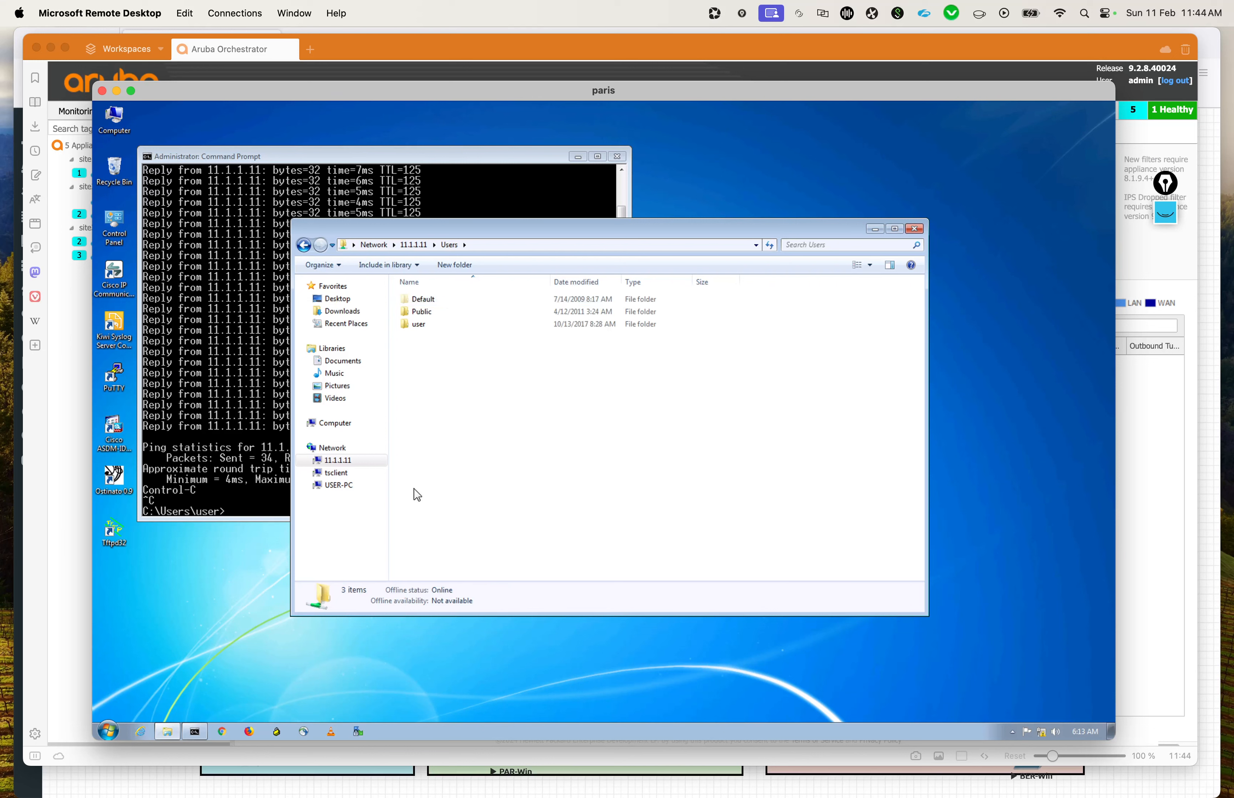
{"action": "left_click", "coordinate": [341, 312]}
{"action": "left_click", "coordinate": [469, 360]}
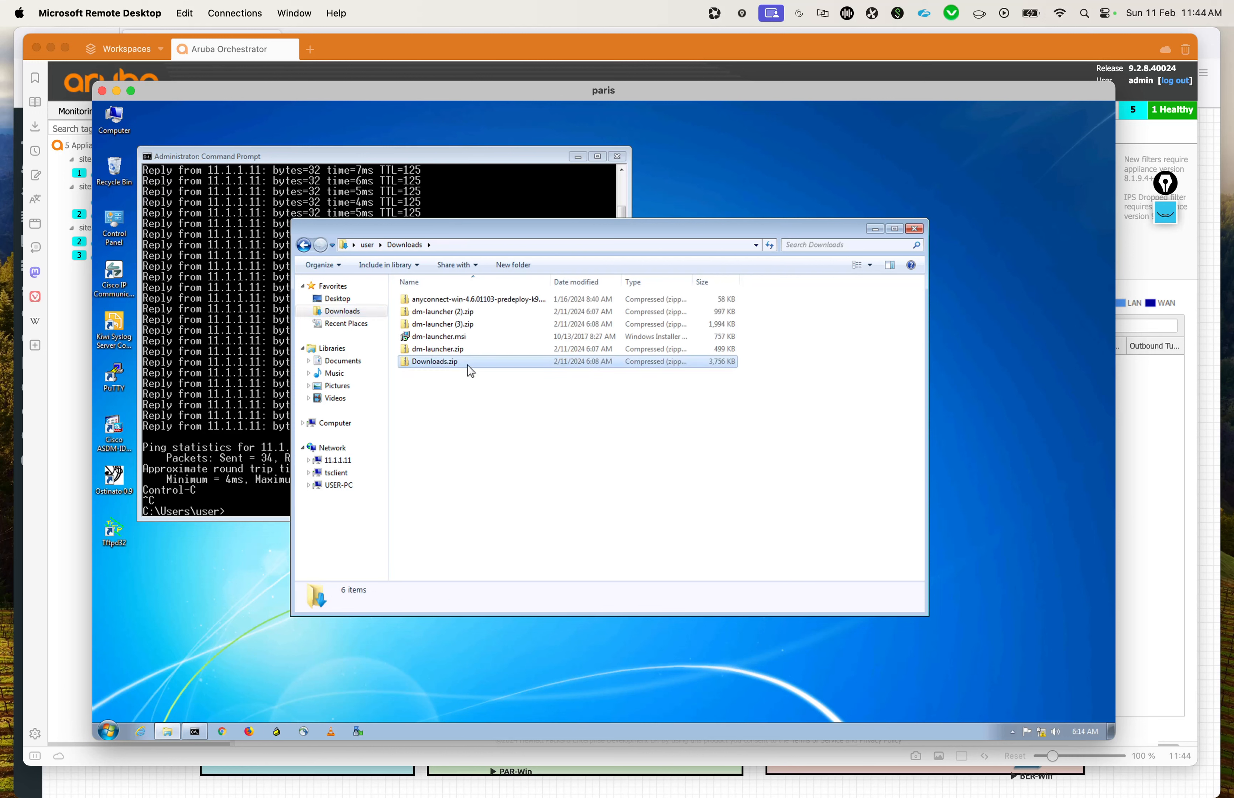
{"action": "right_click", "coordinate": [467, 363]}
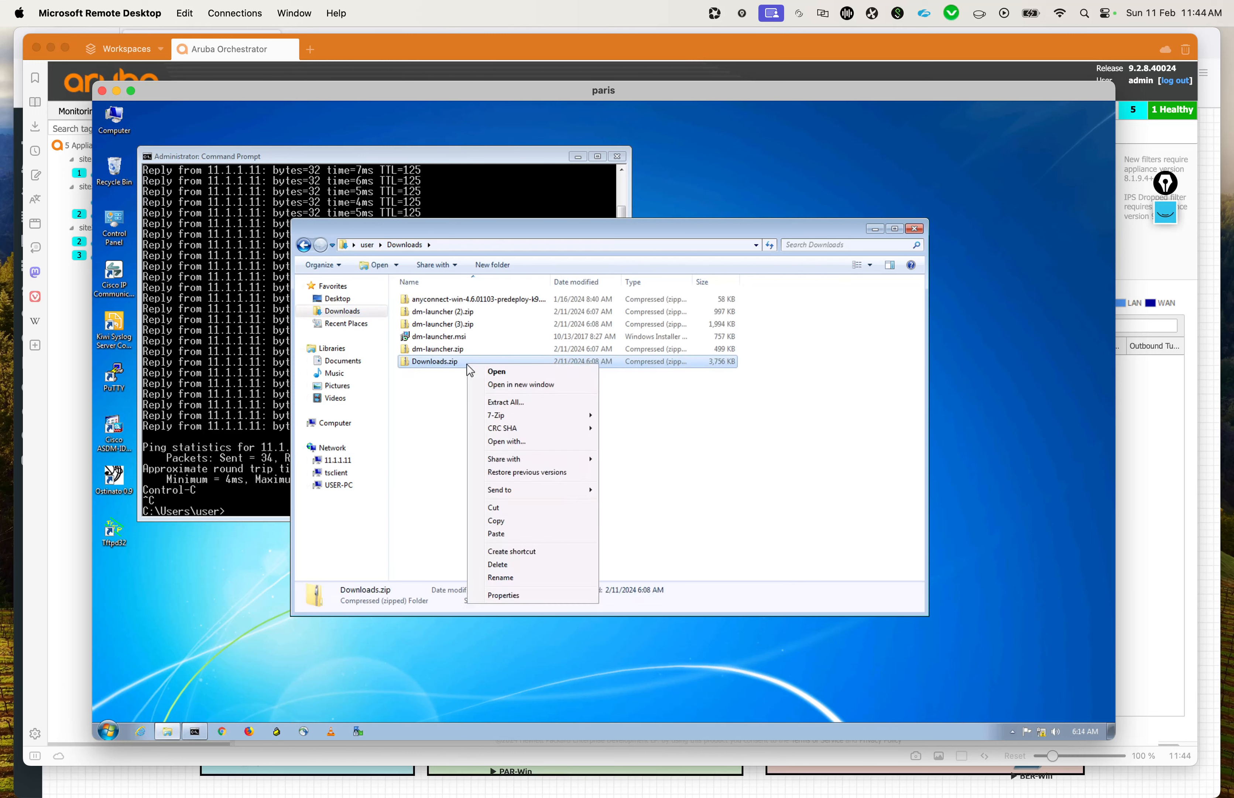
{"action": "left_click", "coordinate": [503, 518]}
Step: Paste Downloads.zip into Users\user\Desktop on 11.1.1.11, replacing the existing file, and expand the copy progress details
{"action": "left_click", "coordinate": [342, 460]}
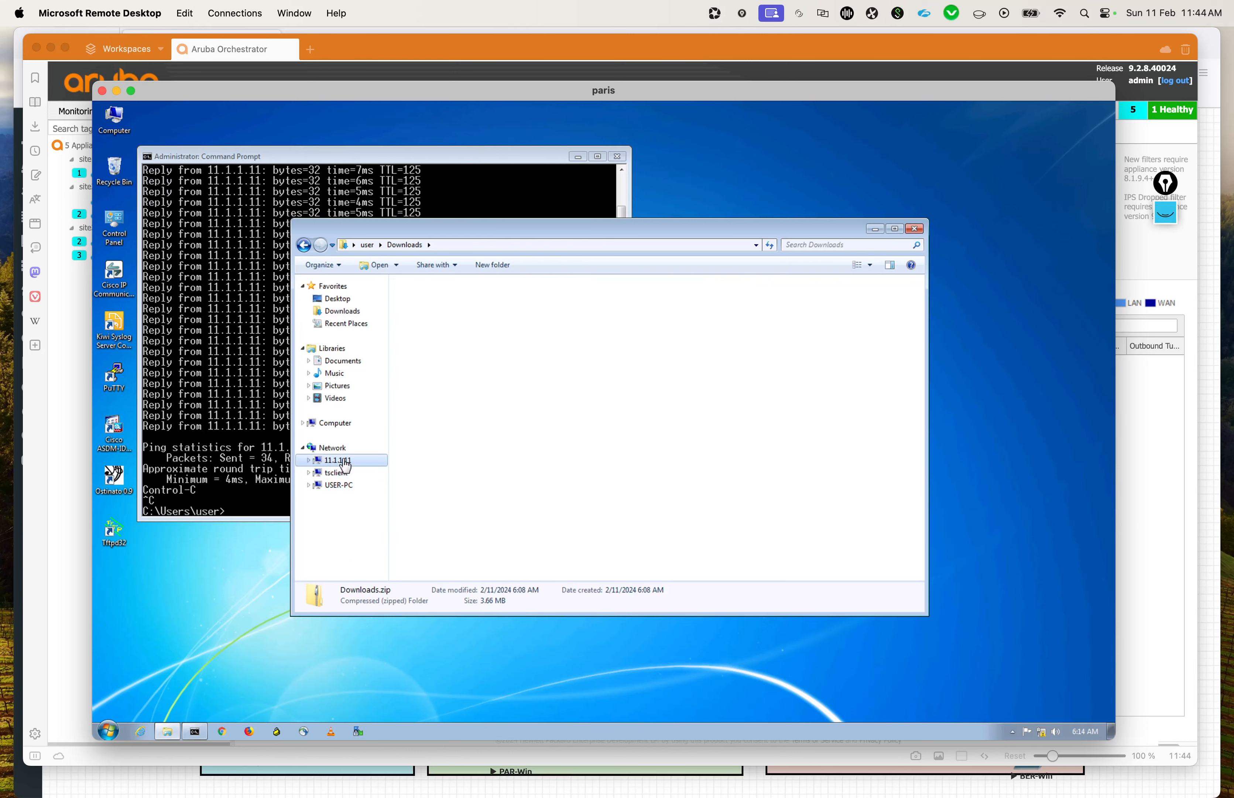
{"action": "double_click", "coordinate": [440, 303]}
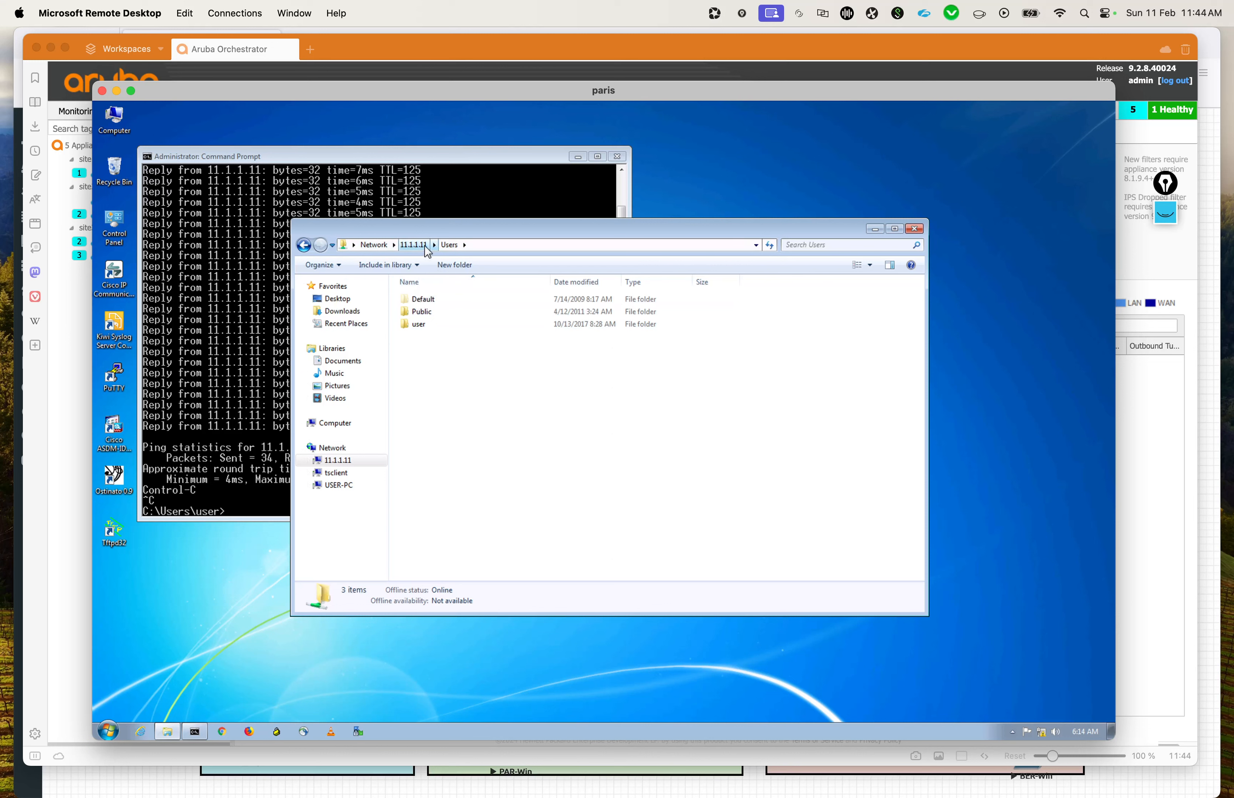
{"action": "double_click", "coordinate": [417, 324]}
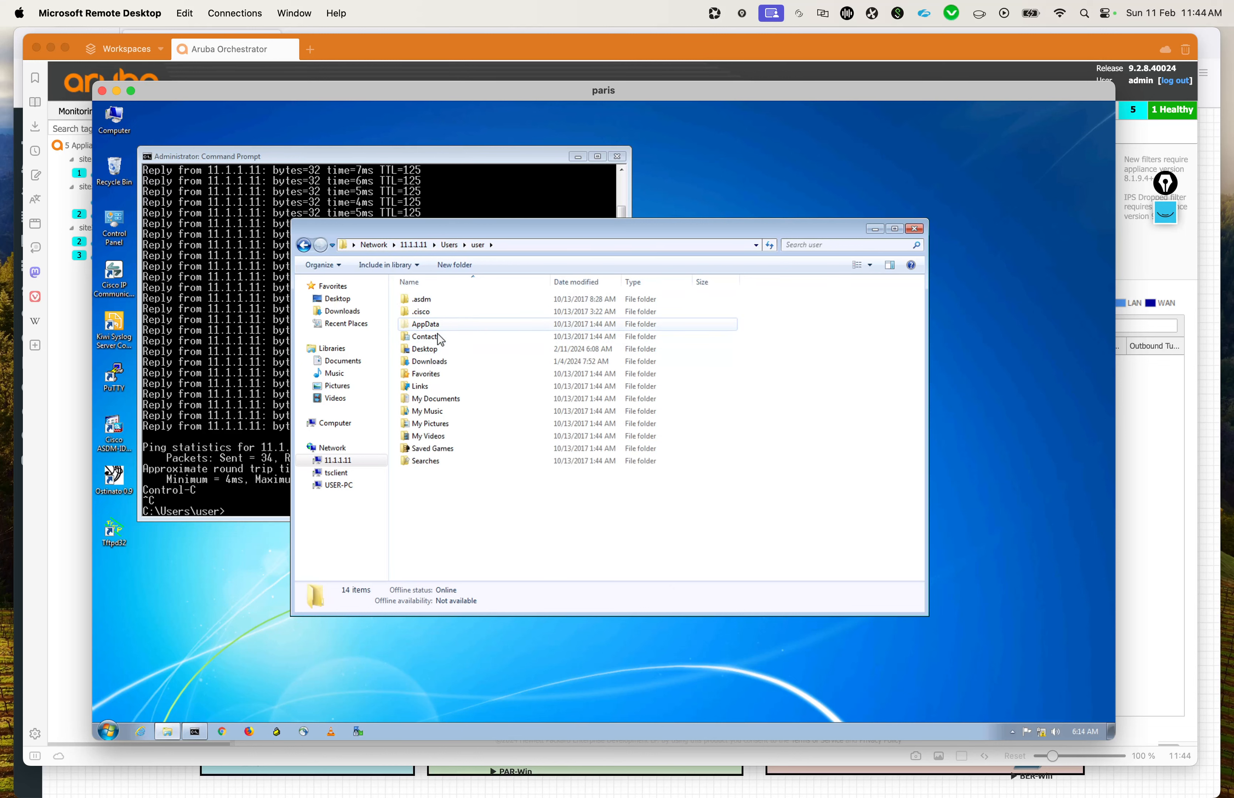
{"action": "double_click", "coordinate": [425, 349]}
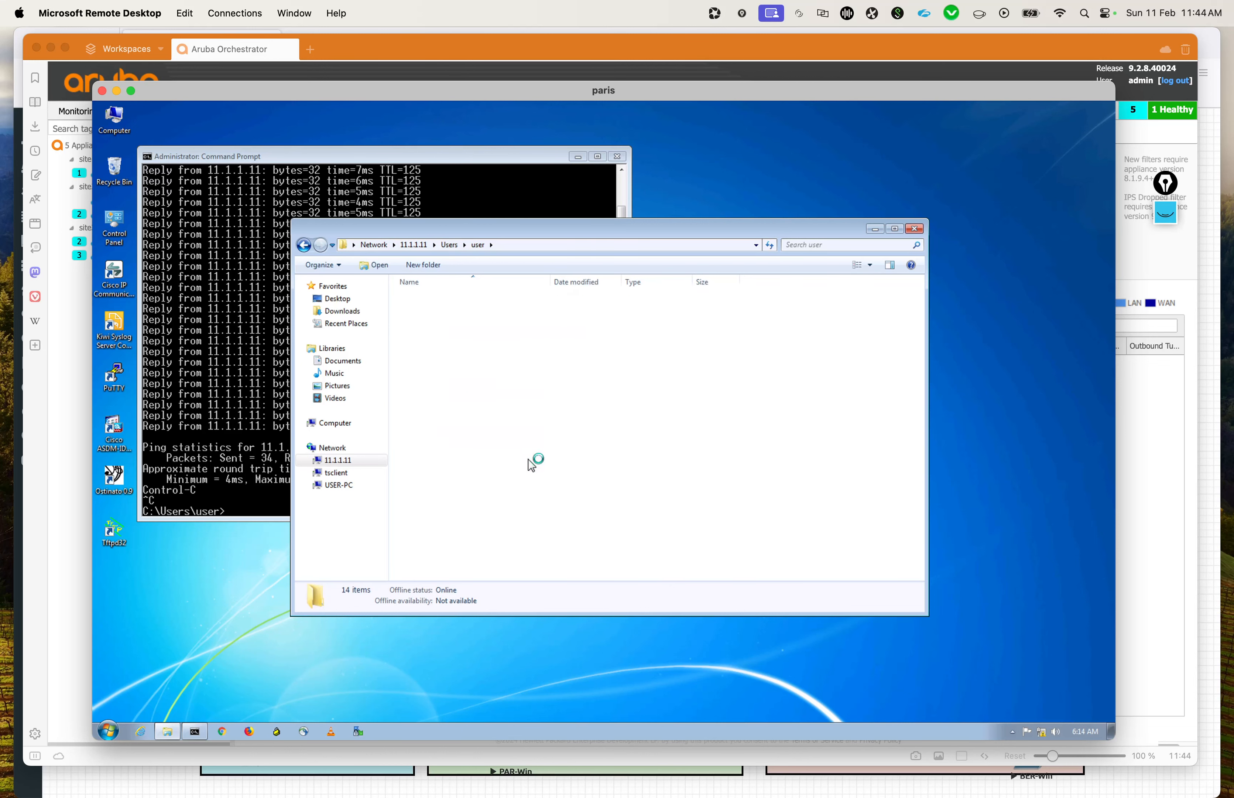
{"action": "right_click", "coordinate": [530, 463]}
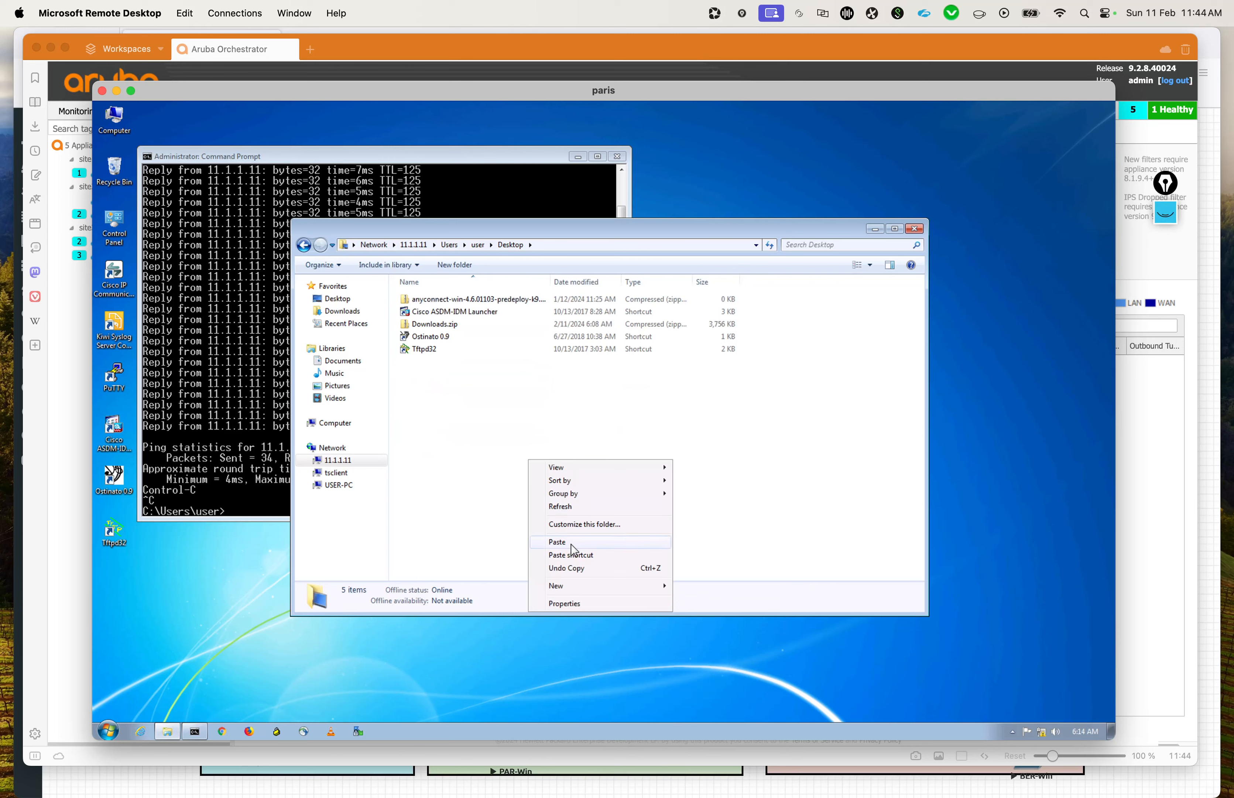
{"action": "left_click", "coordinate": [571, 542]}
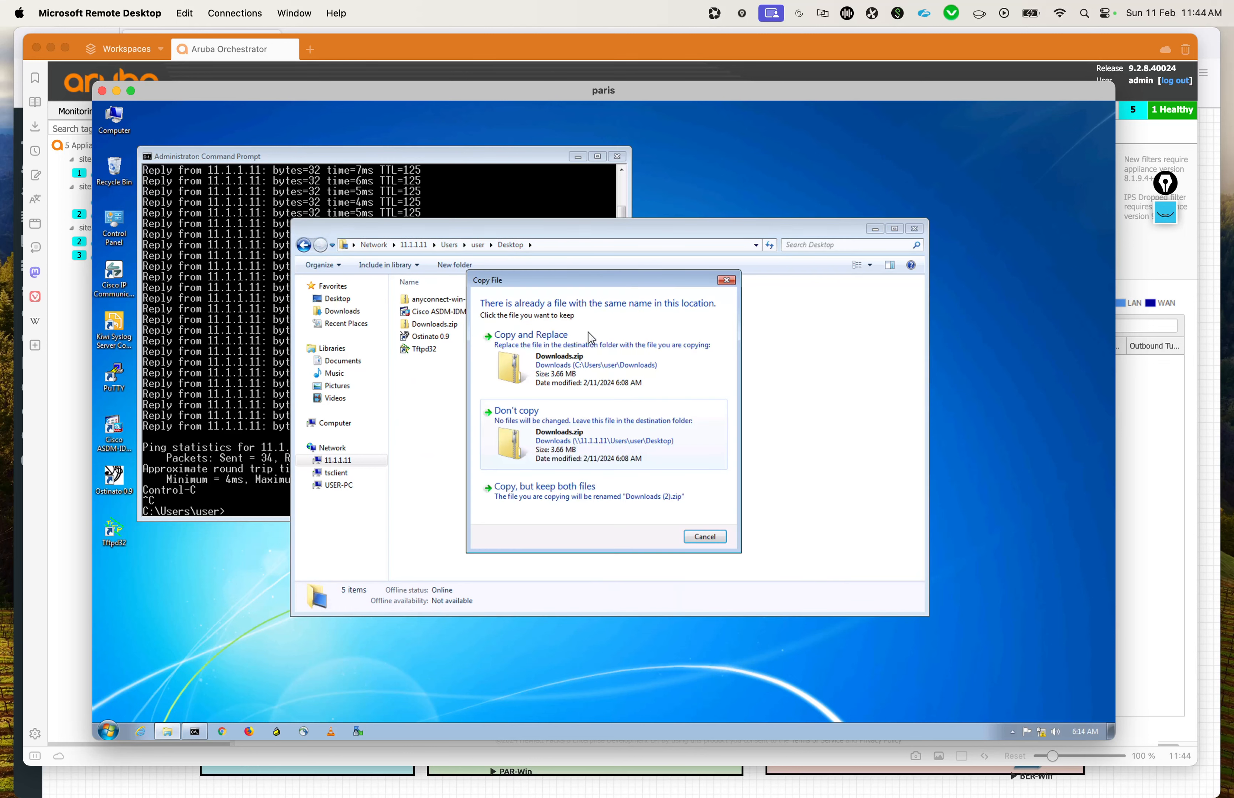
{"action": "left_click", "coordinate": [537, 367]}
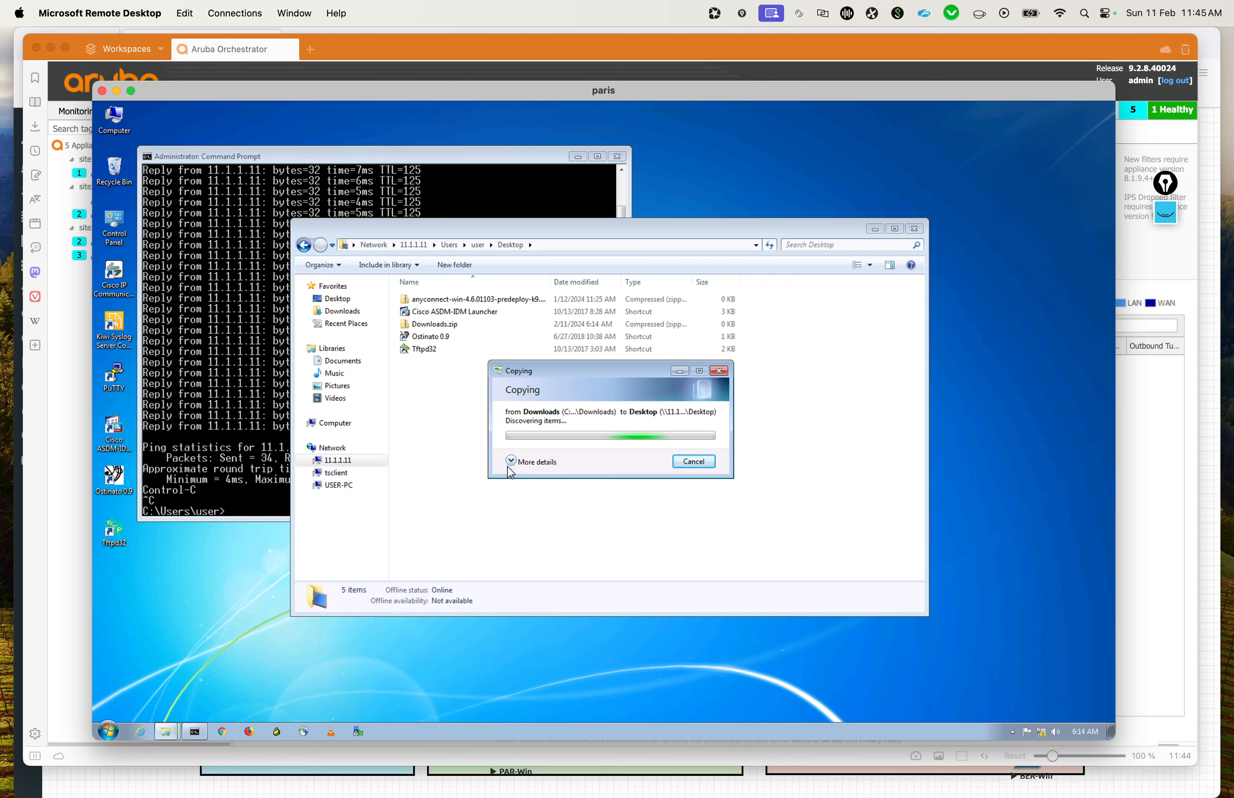
{"action": "left_click", "coordinate": [508, 465]}
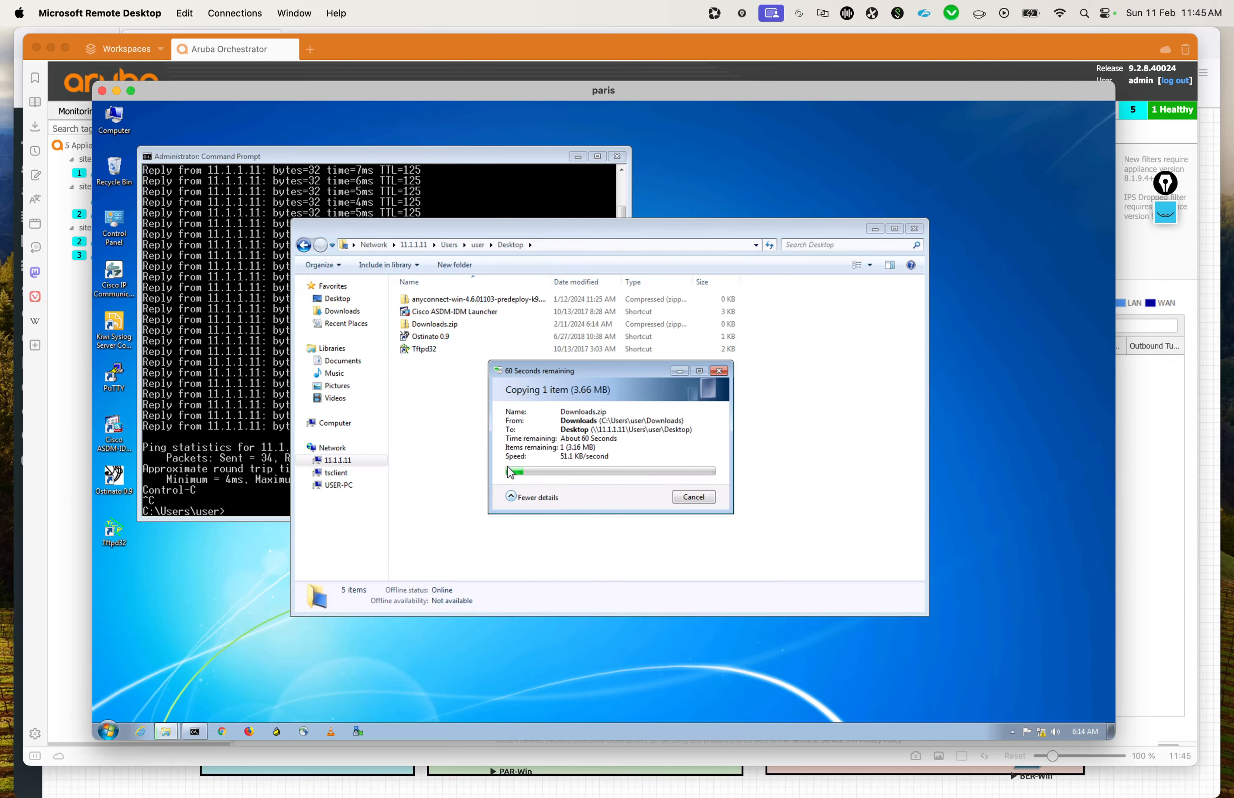
Step: Switch to Aruba Orchestrator and filter the flows by IP/Subnet 11.1.1.11, removing the stray trailing character from the address
{"action": "key", "text": "ctrl+Up"}
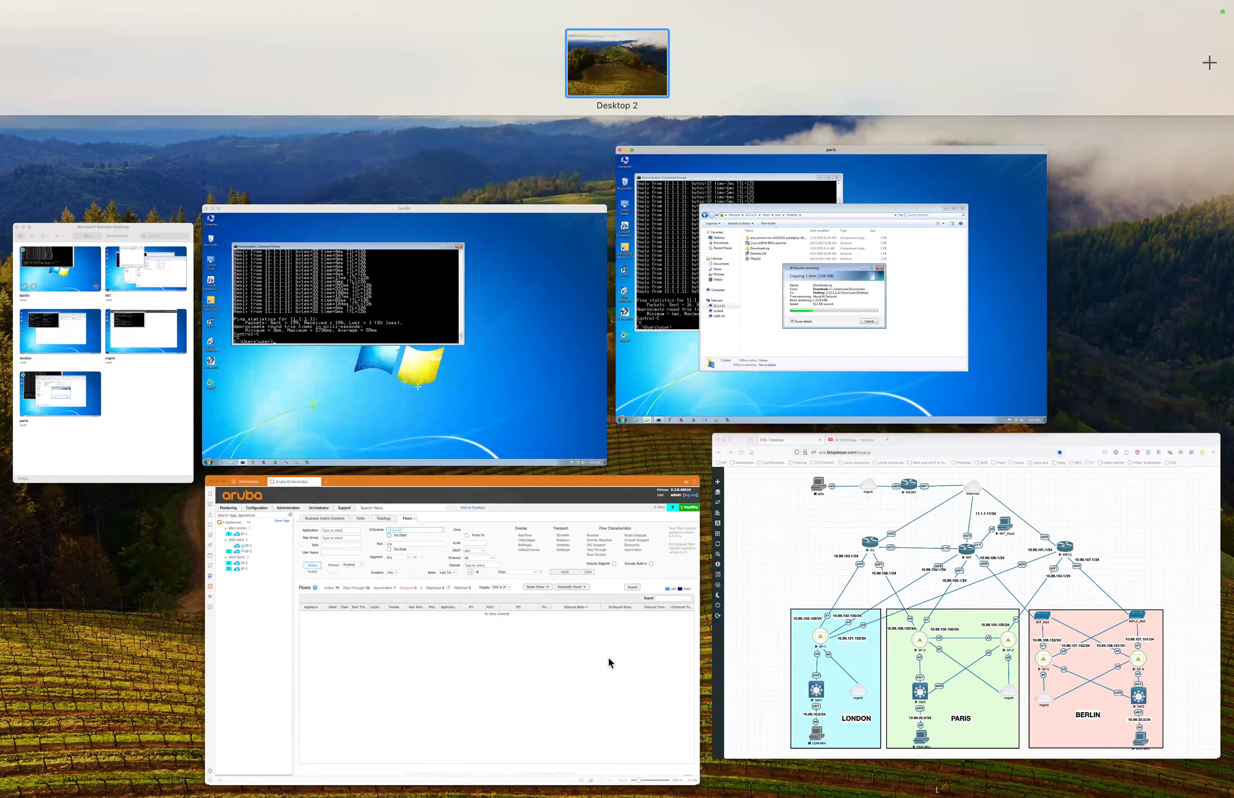
{"action": "left_click", "coordinate": [609, 660]}
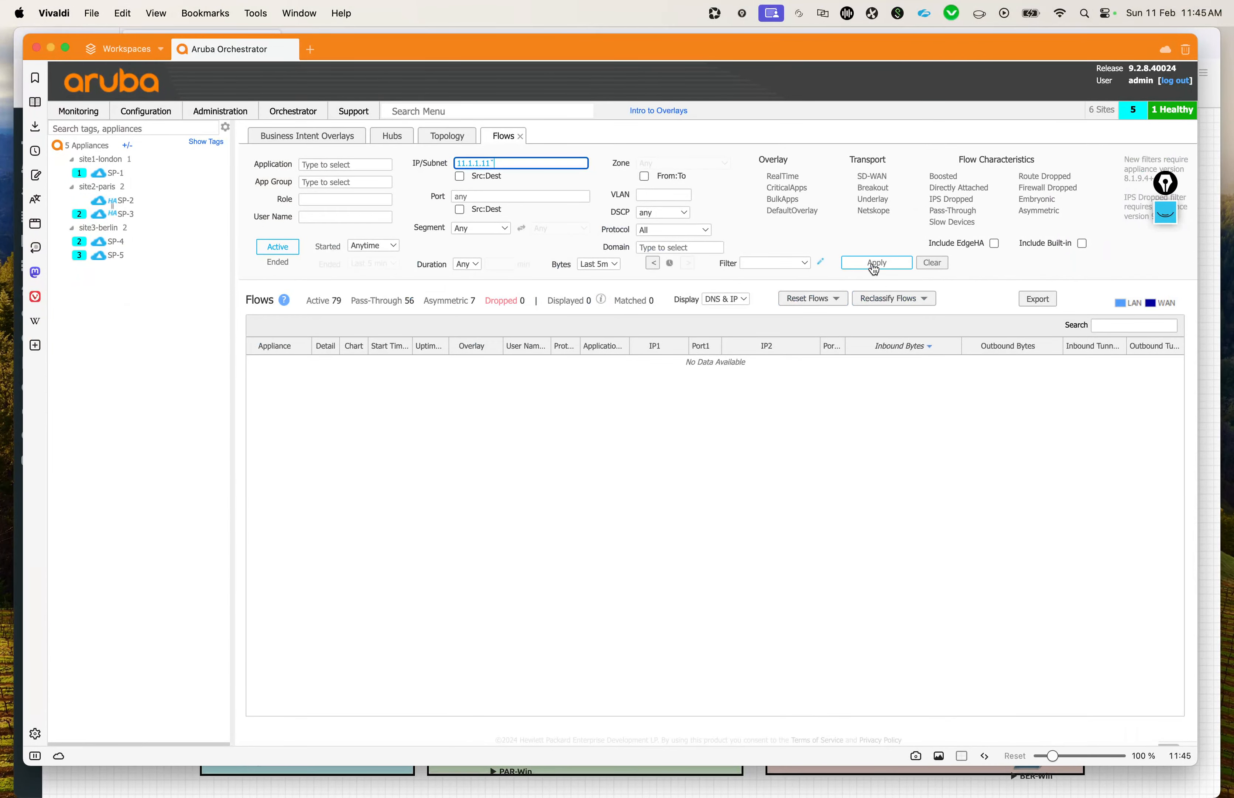
{"action": "left_click", "coordinate": [894, 264]}
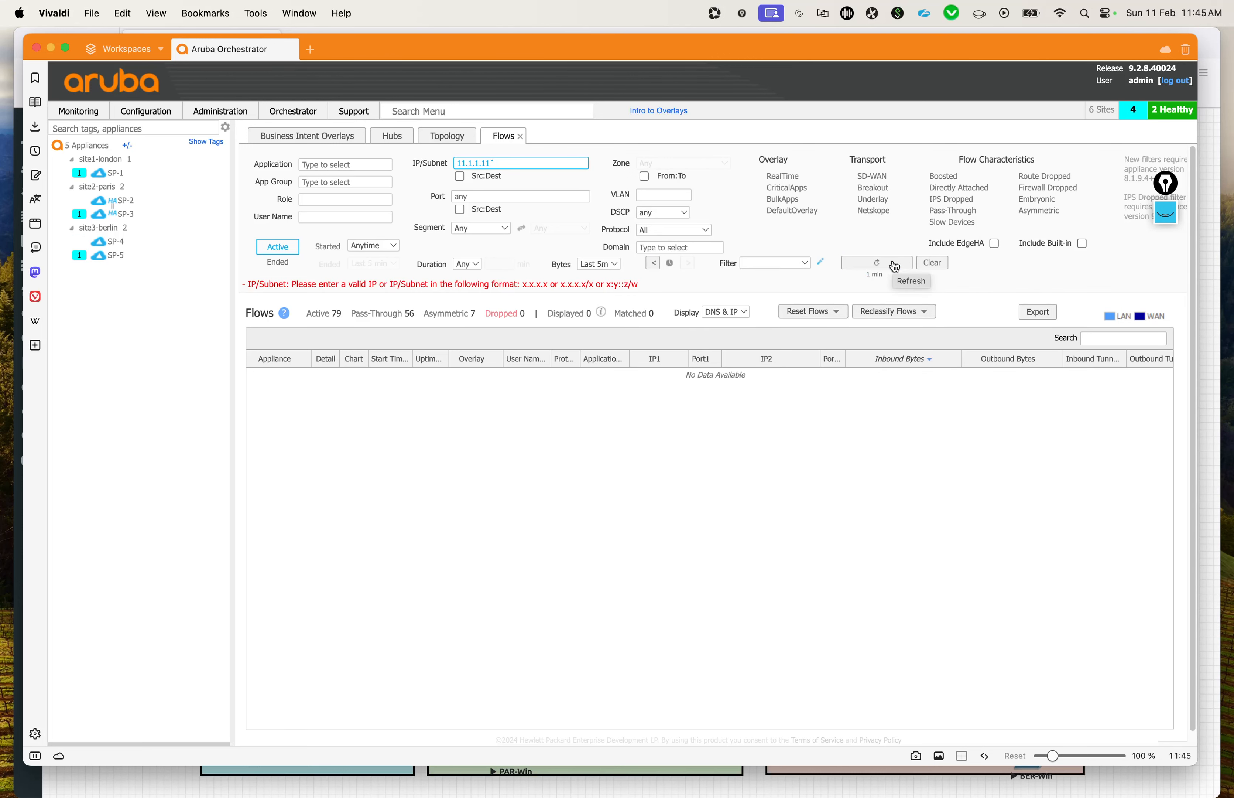
{"action": "left_click", "coordinate": [537, 166]}
{"action": "left_click_drag", "start_coordinate": [526, 166], "coordinate": [478, 156]}
{"action": "left_click", "coordinate": [507, 165]}
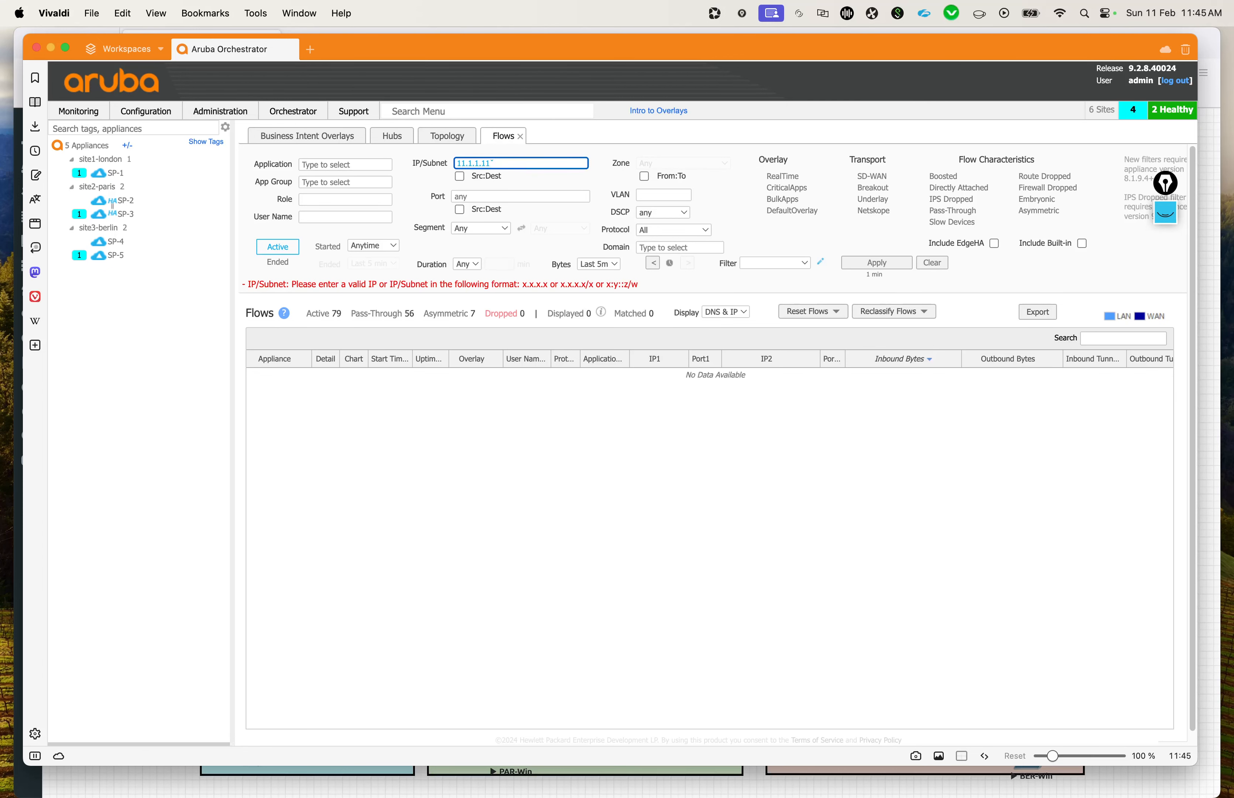
{"action": "left_click", "coordinate": [867, 261]}
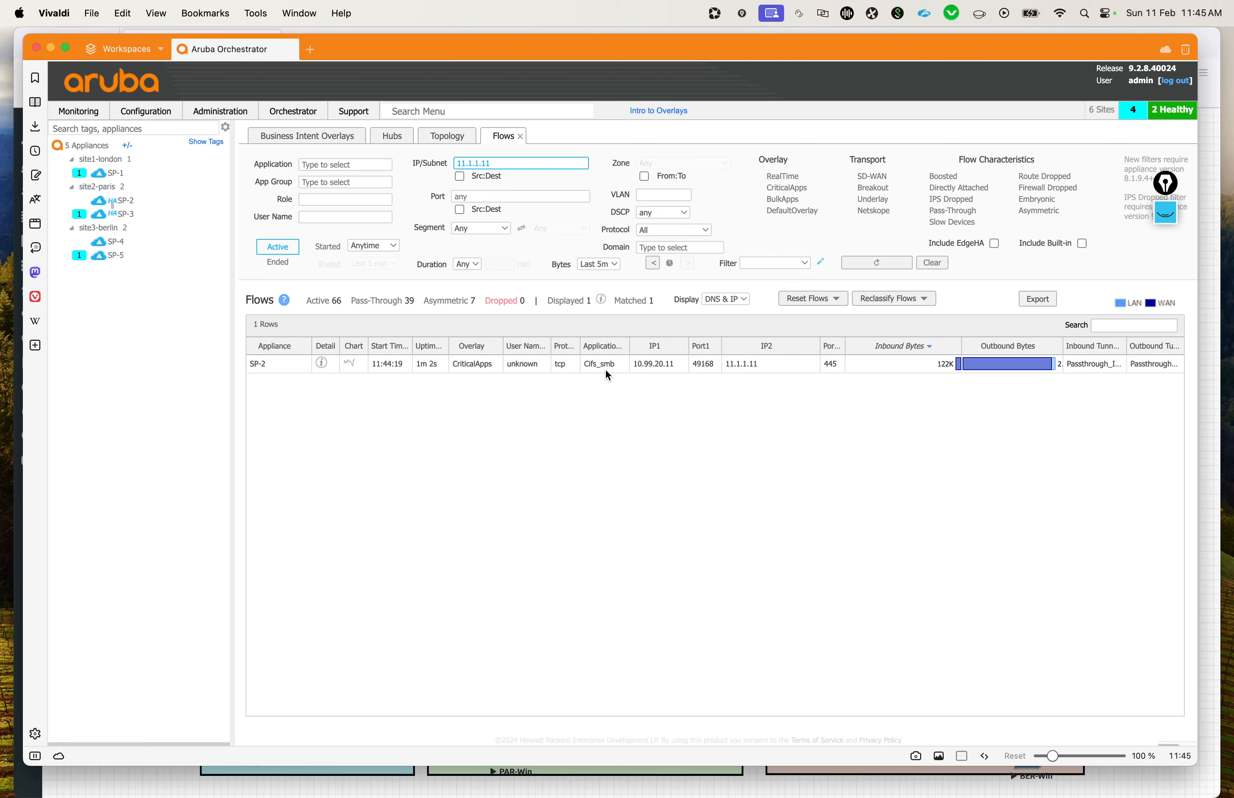
Step: Widen the Protocol and Port2 columns in the flows table and open the details of the SP-2 flow
{"action": "left_click_drag", "start_coordinate": [579, 344], "coordinate": [613, 345]}
{"action": "left_click_drag", "start_coordinate": [848, 351], "coordinate": [892, 345]}
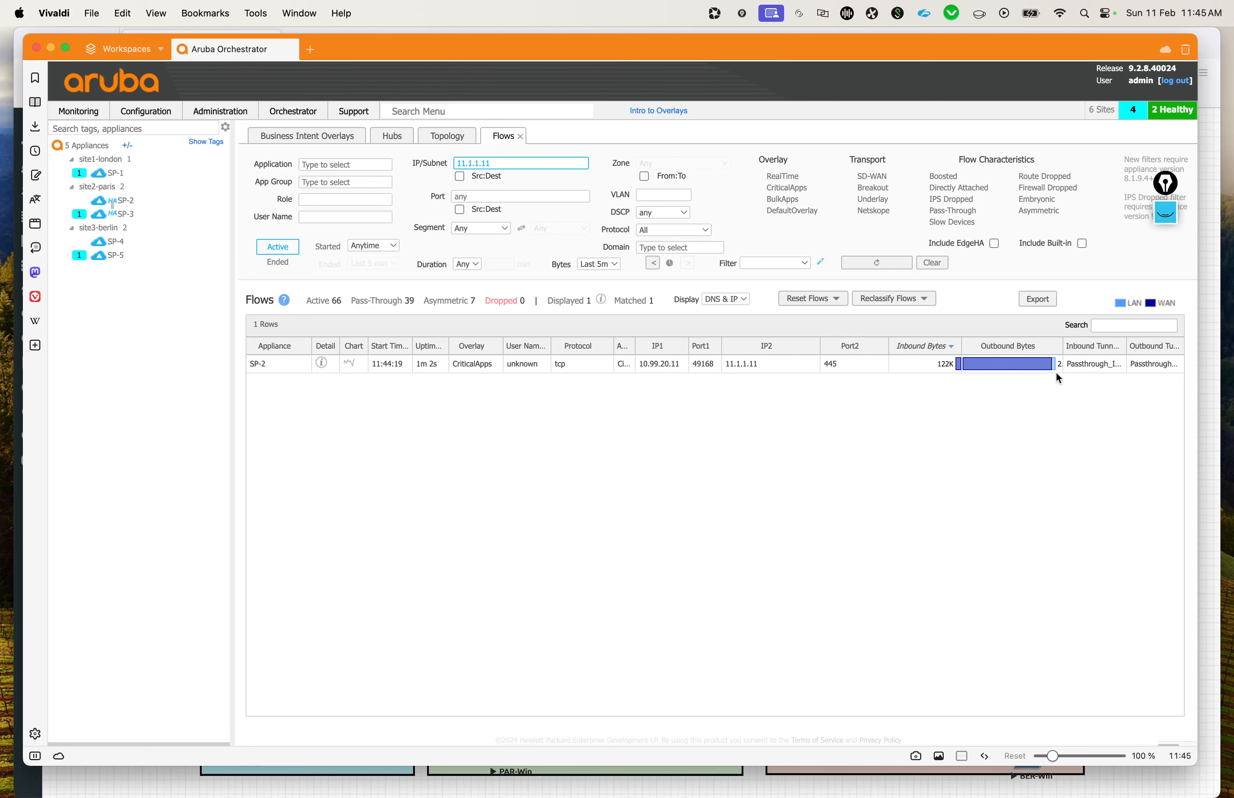
{"action": "left_click", "coordinate": [326, 371]}
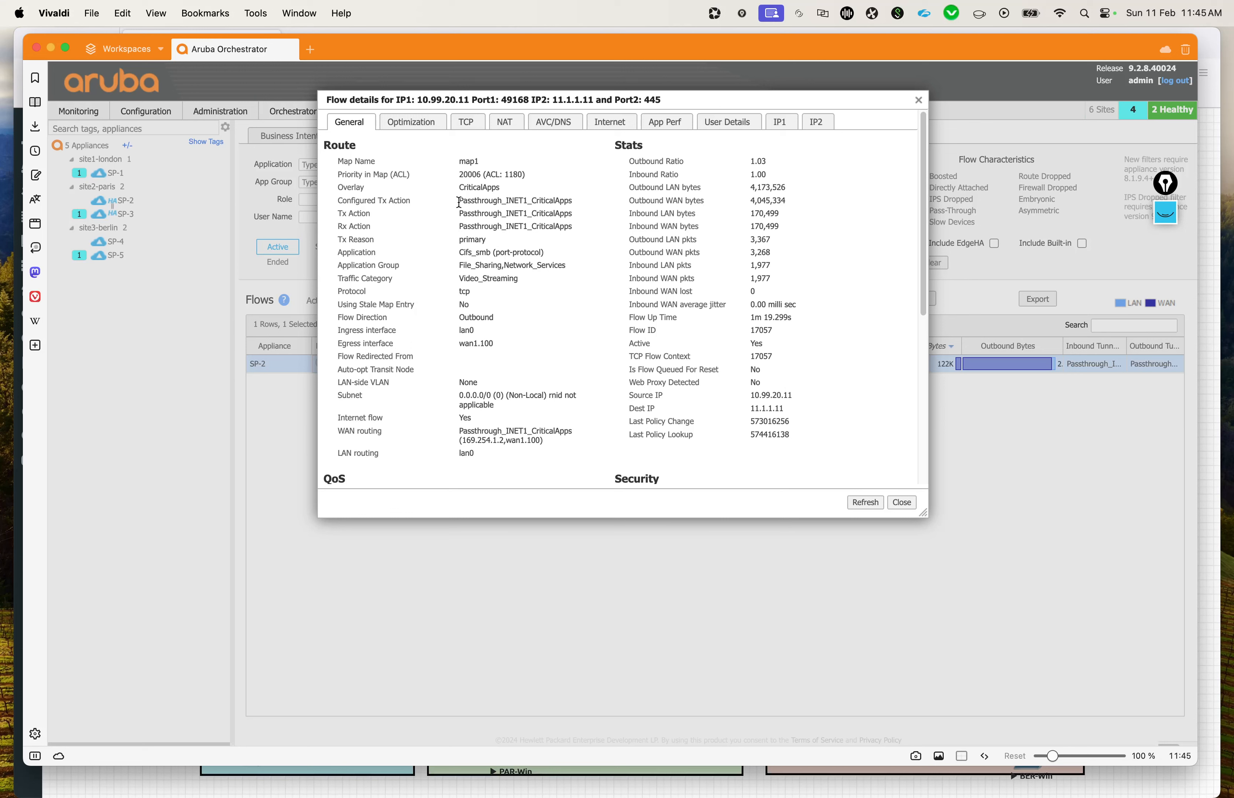
Step: Examine the flow's configured Tx action and WAN routing, including its overlay name and next hop, along with the QoS and segment details
{"action": "left_click_drag", "start_coordinate": [459, 200], "coordinate": [530, 202]}
{"action": "scroll", "coordinate": [545, 318], "scroll_direction": "down", "scroll_amount": 4}
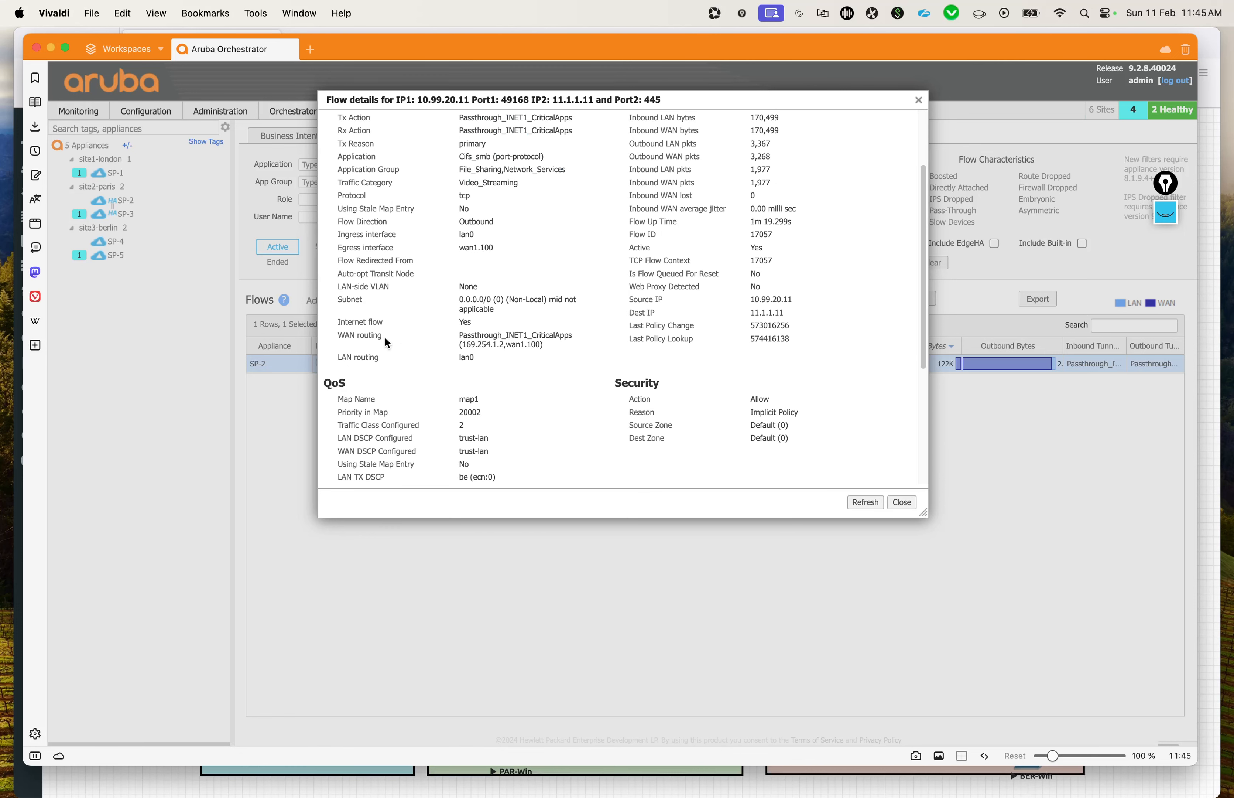
{"action": "left_click_drag", "start_coordinate": [356, 334], "coordinate": [512, 341]}
{"action": "left_click_drag", "start_coordinate": [493, 344], "coordinate": [464, 341]}
{"action": "left_click", "coordinate": [503, 348]}
{"action": "scroll", "coordinate": [503, 348], "scroll_direction": "down", "scroll_amount": 5}
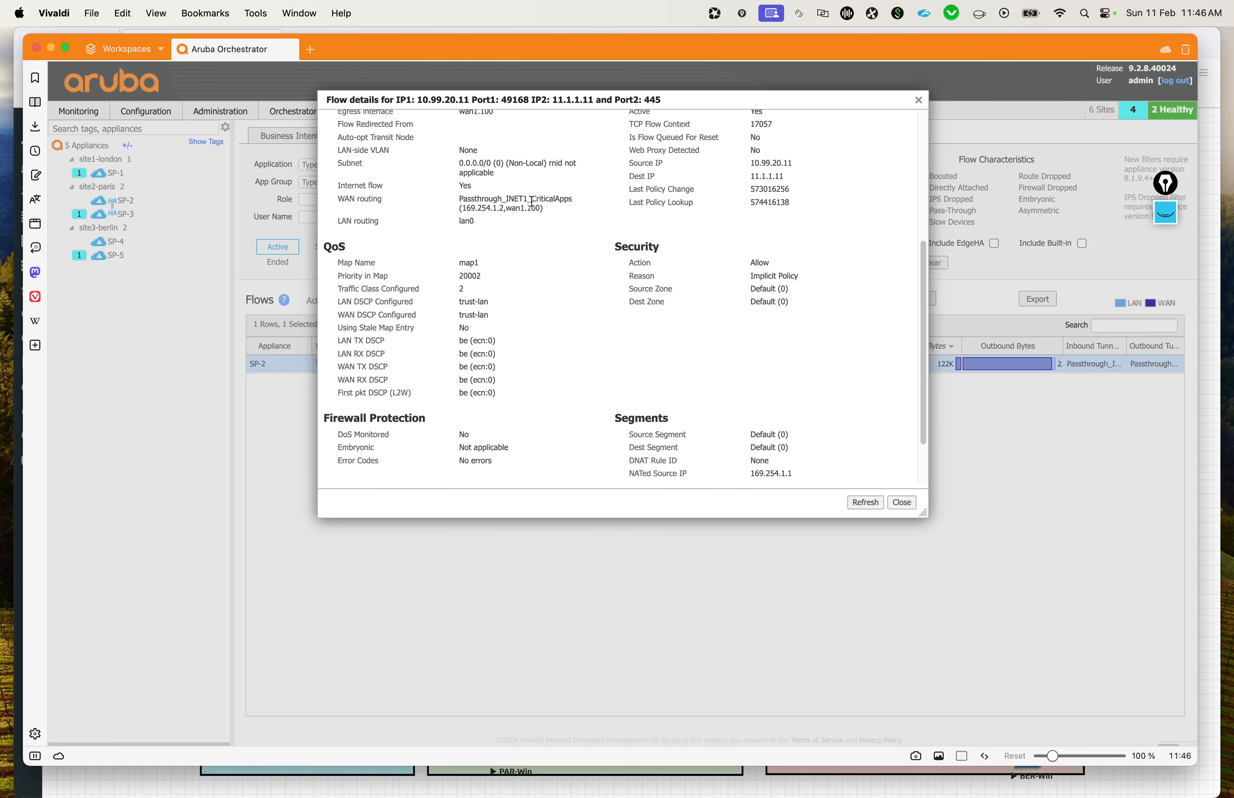
{"action": "left_click_drag", "start_coordinate": [532, 200], "coordinate": [581, 195]}
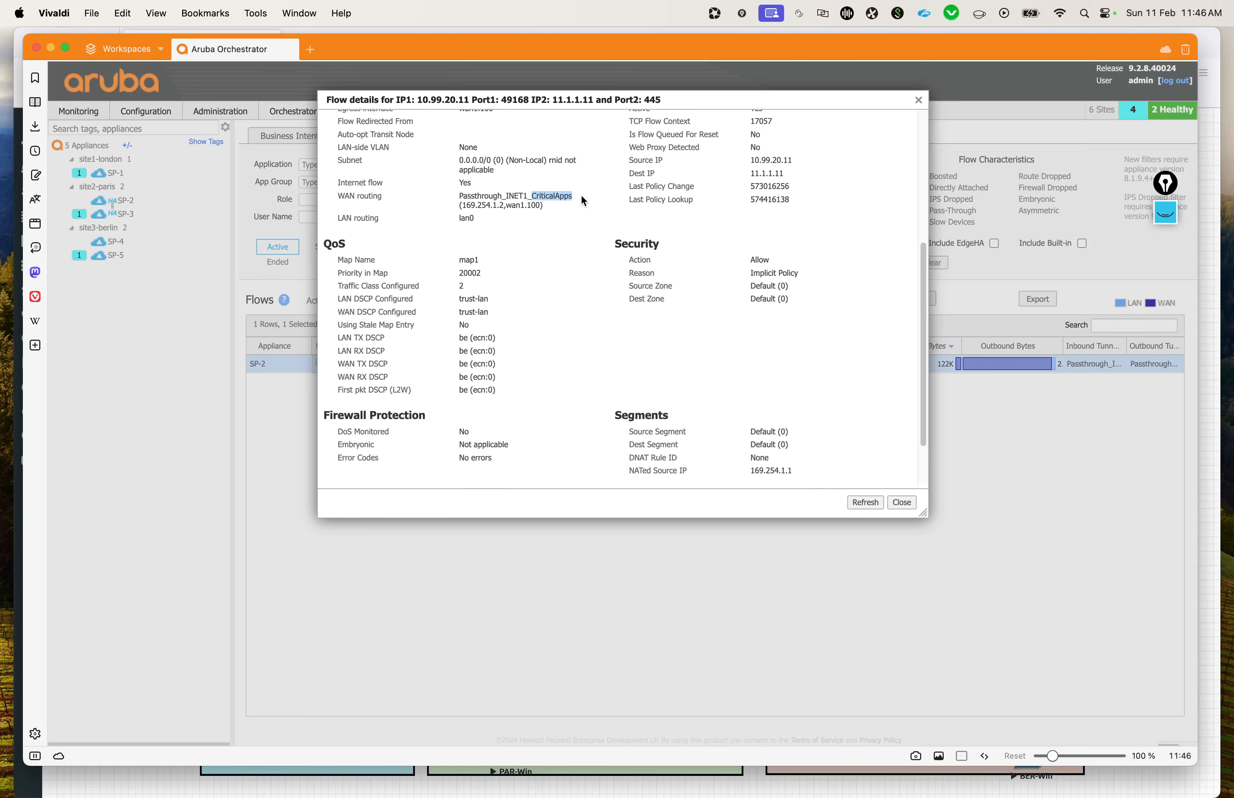
{"action": "scroll", "coordinate": [582, 196], "scroll_direction": "up", "scroll_amount": 8}
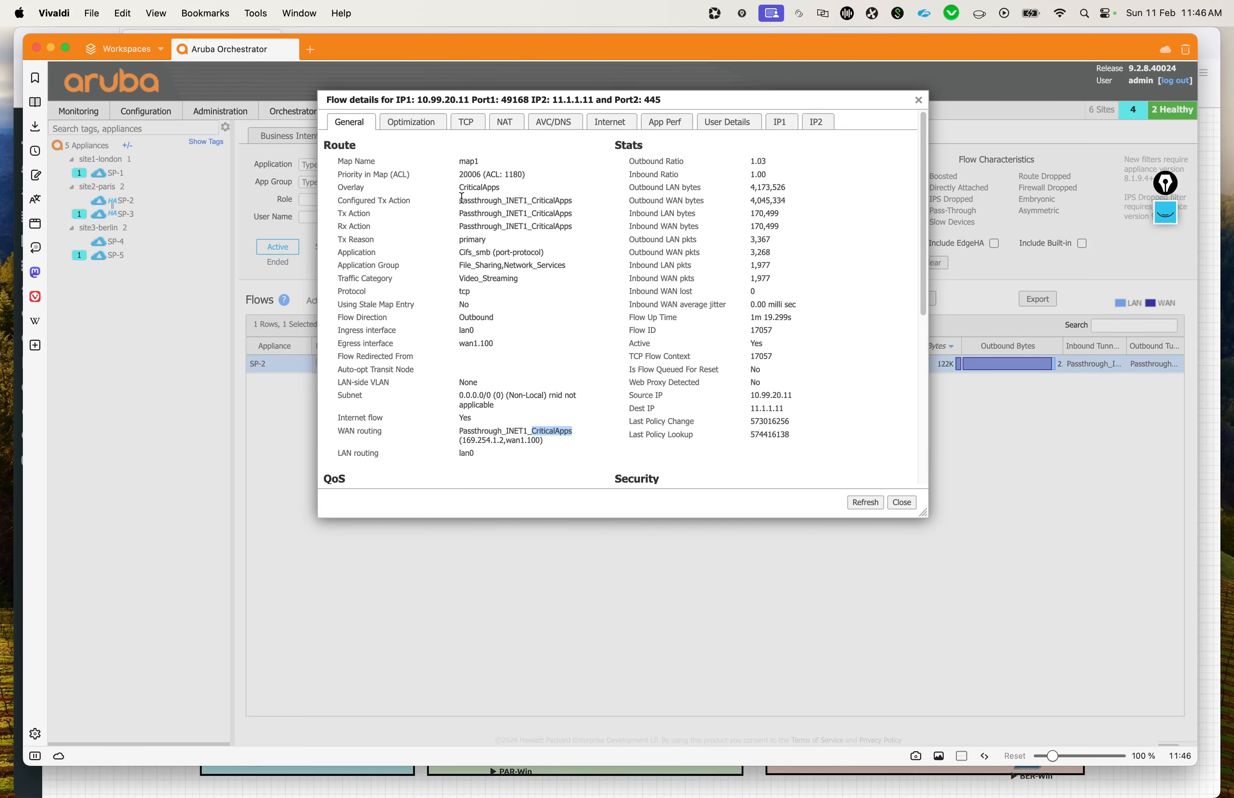
Step: Review the SP-2 flow's configured Tx action and its QoS, security and segment details, and close the flow details
{"action": "left_click_drag", "start_coordinate": [460, 200], "coordinate": [526, 199]}
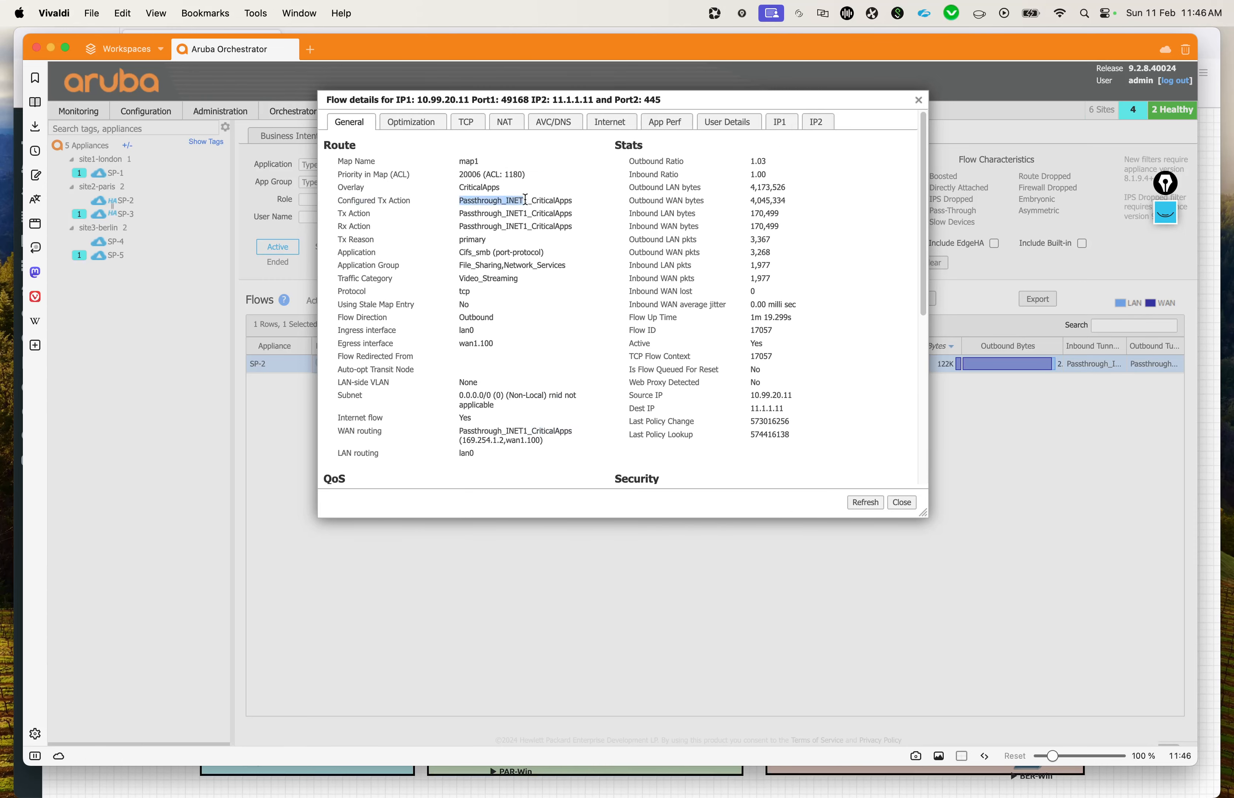
{"action": "scroll", "coordinate": [599, 362], "scroll_direction": "down", "scroll_amount": 5}
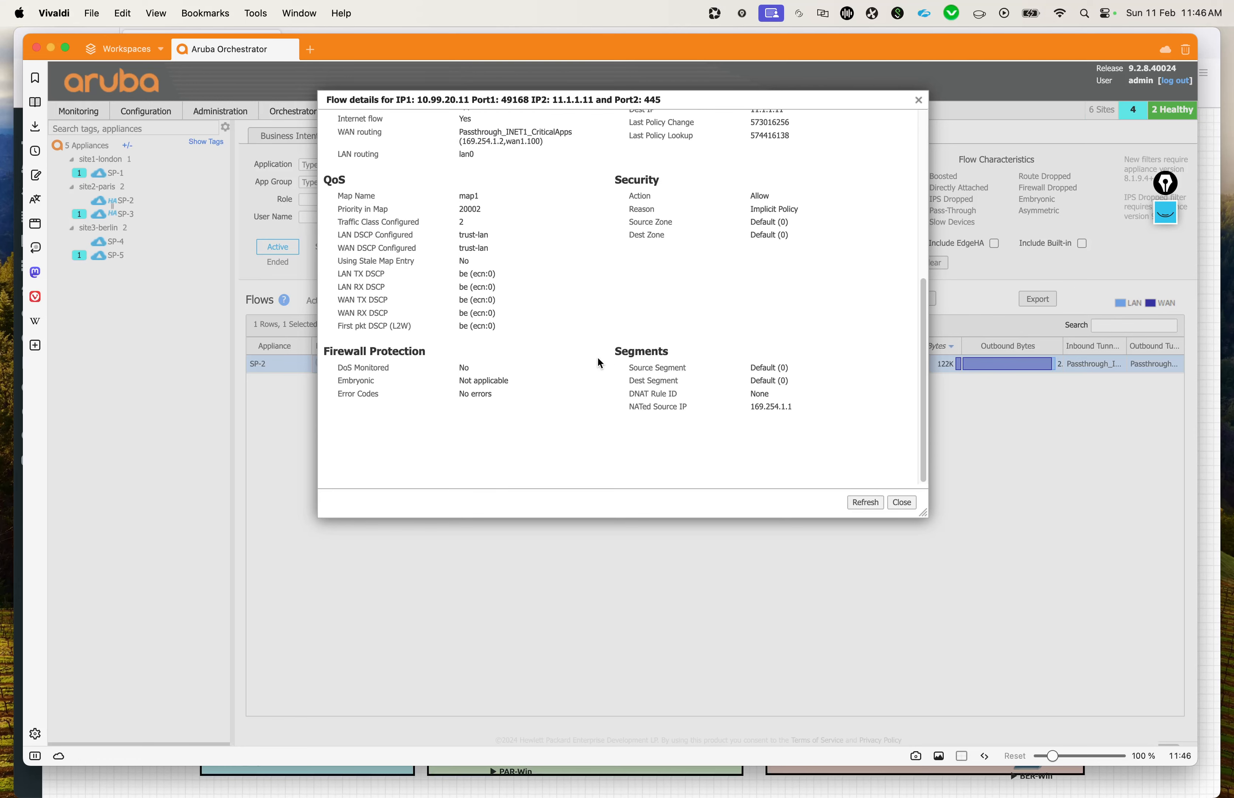
{"action": "scroll", "coordinate": [779, 326], "scroll_direction": "up", "scroll_amount": 5}
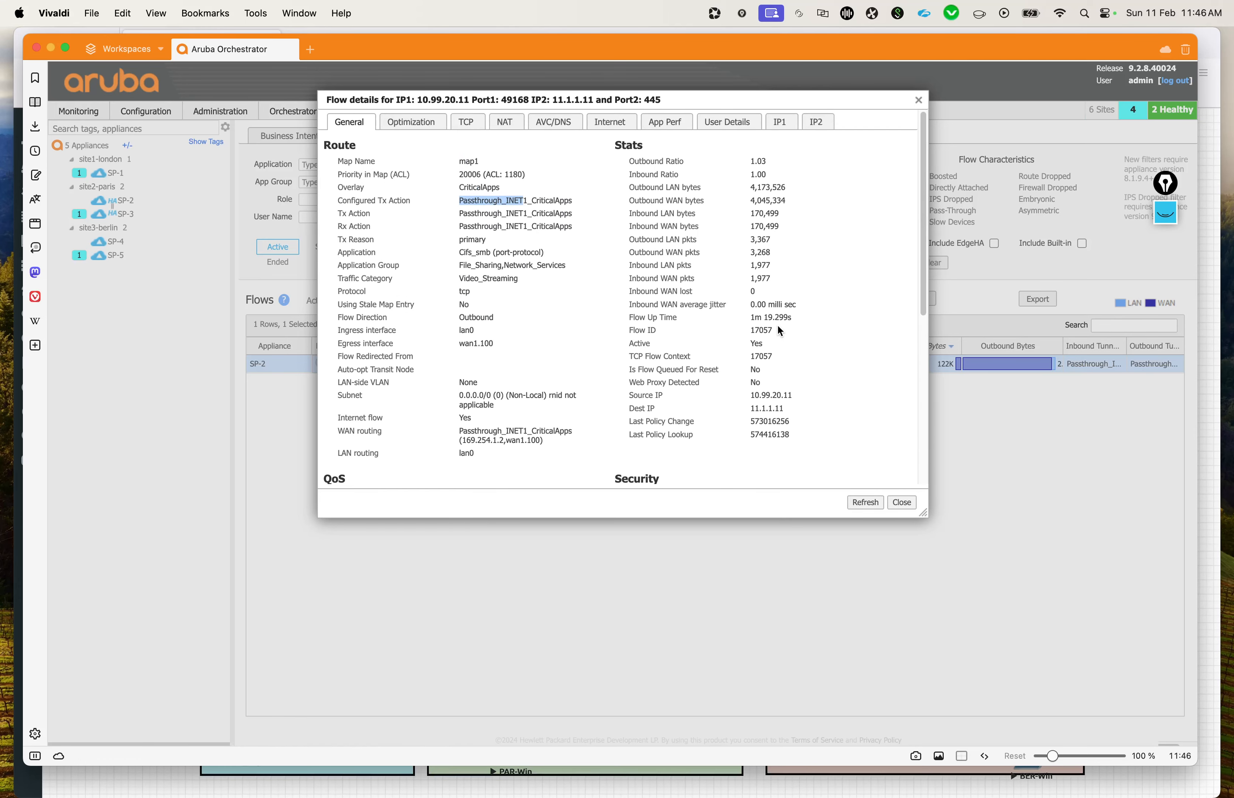
{"action": "left_click", "coordinate": [919, 101]}
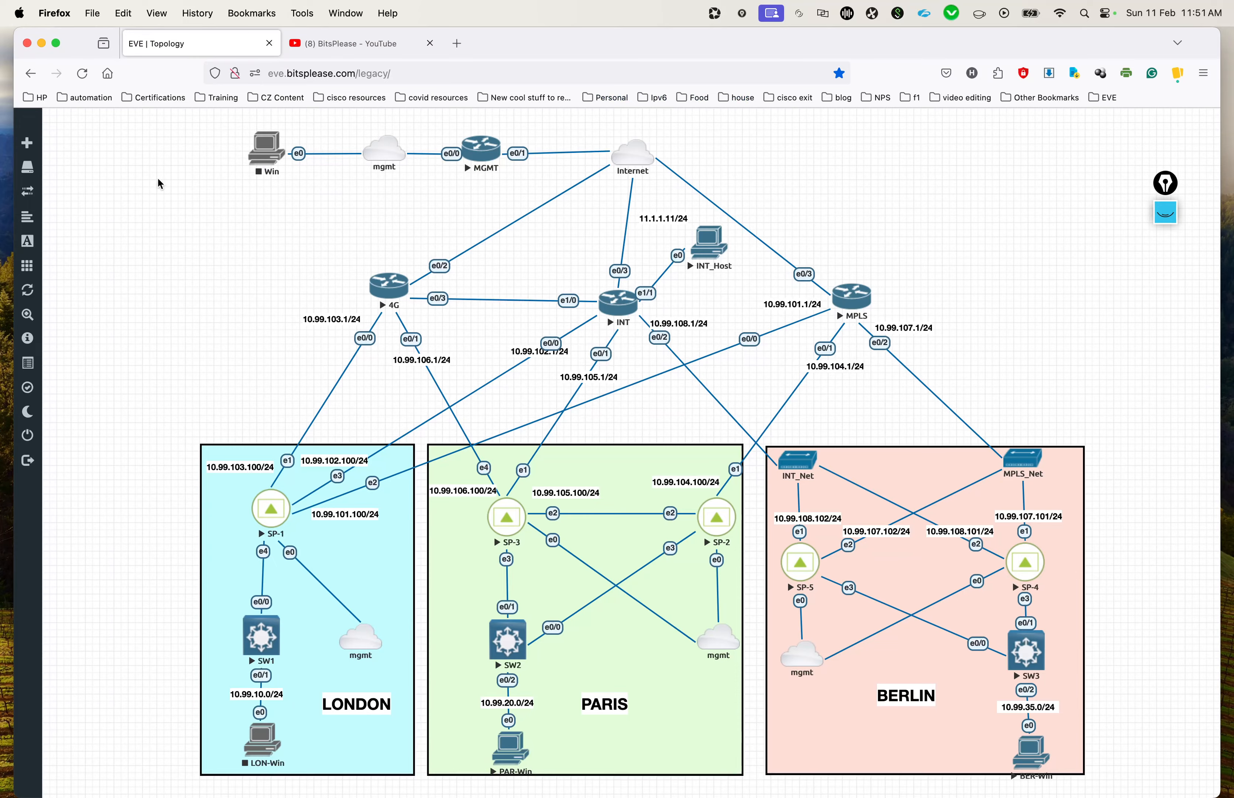
Step: Switch from the EVE topology to Aruba Orchestrator and close the Flows page
{"action": "key", "text": "ctrl+Up"}
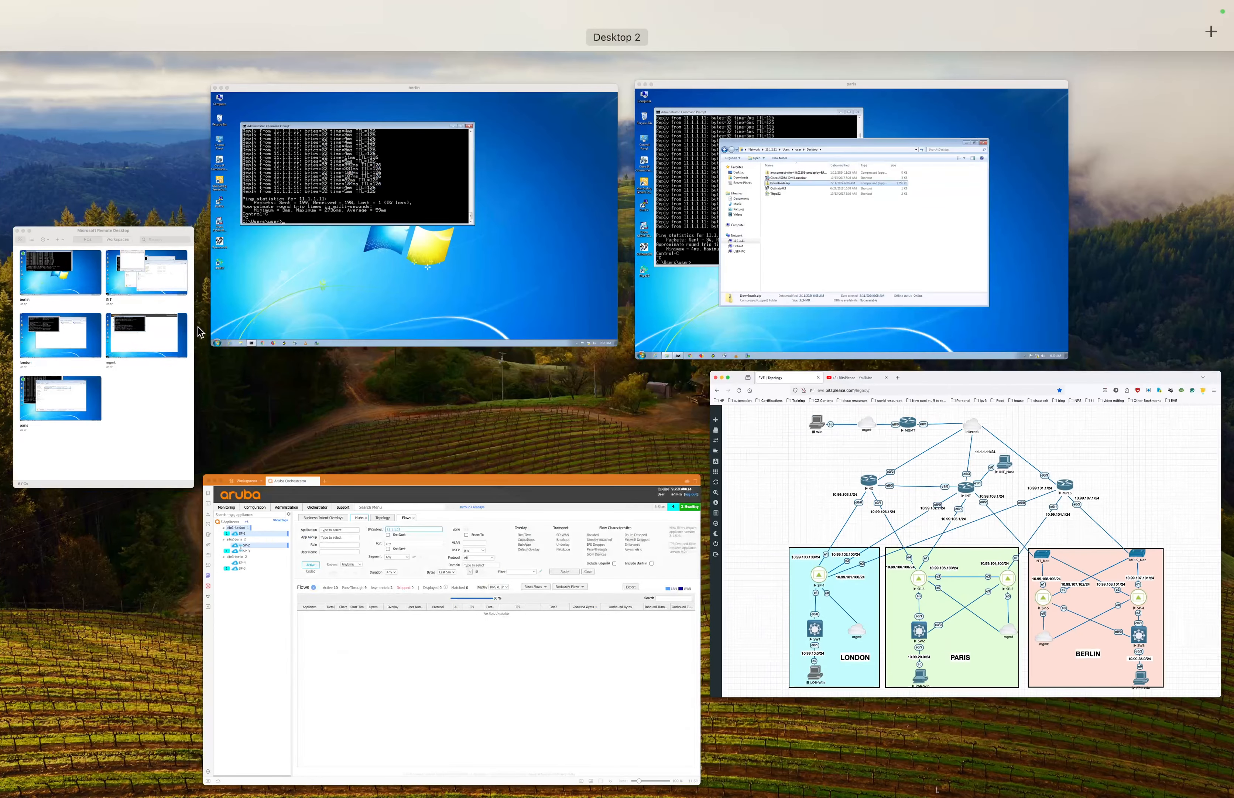
{"action": "left_click", "coordinate": [451, 596]}
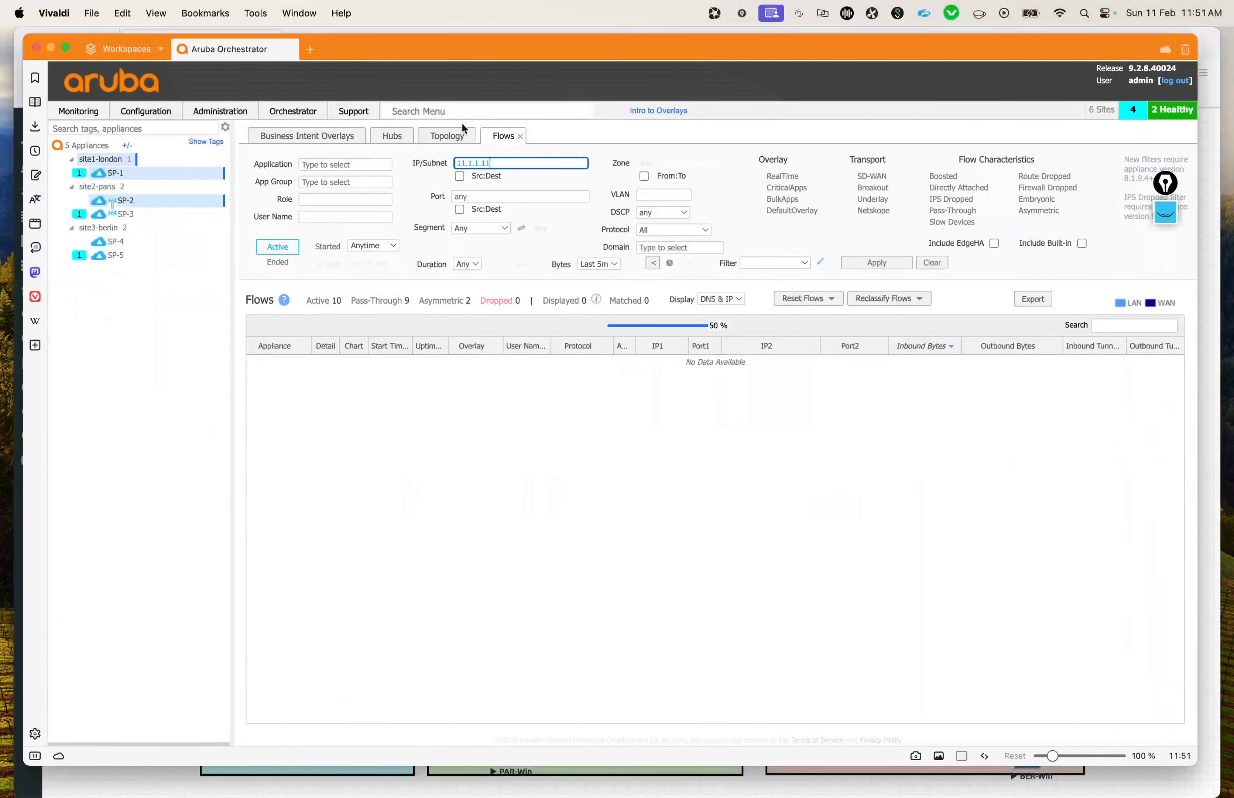
{"action": "left_click", "coordinate": [520, 136]}
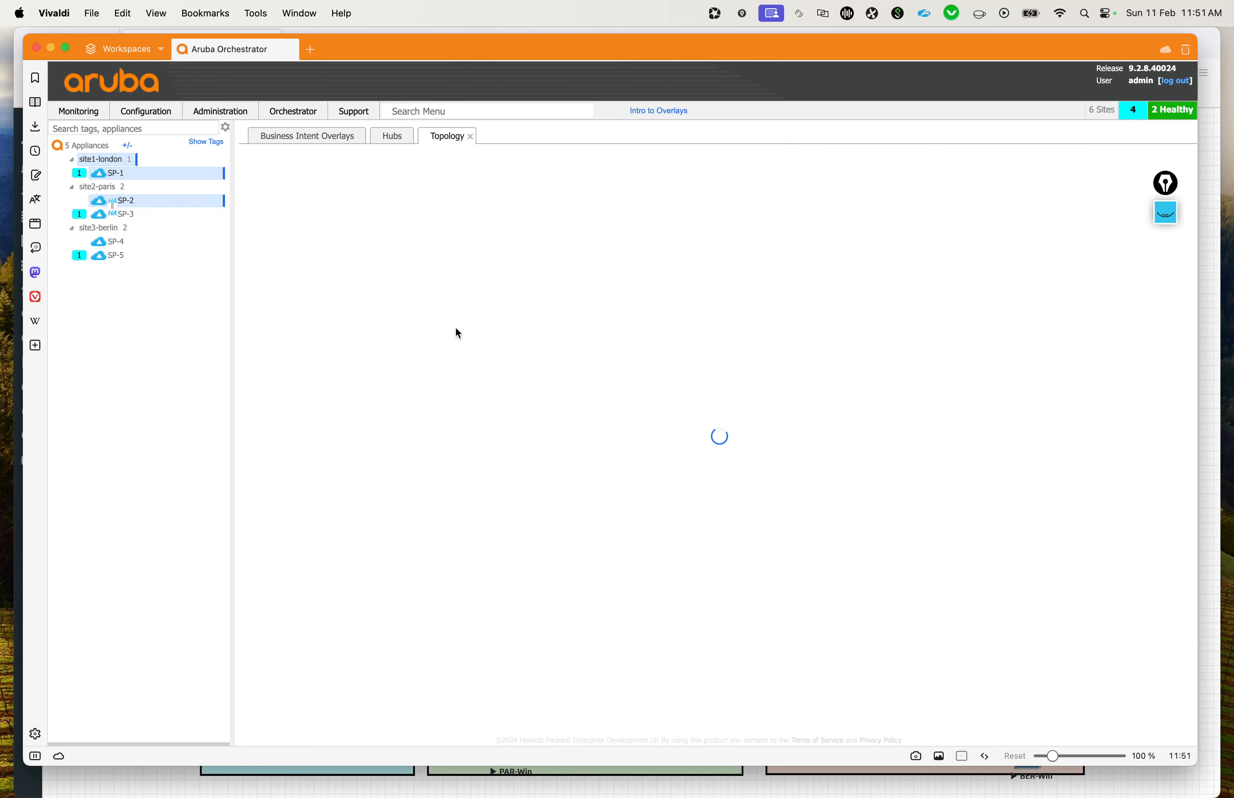
{"action": "left_click", "coordinate": [93, 117]}
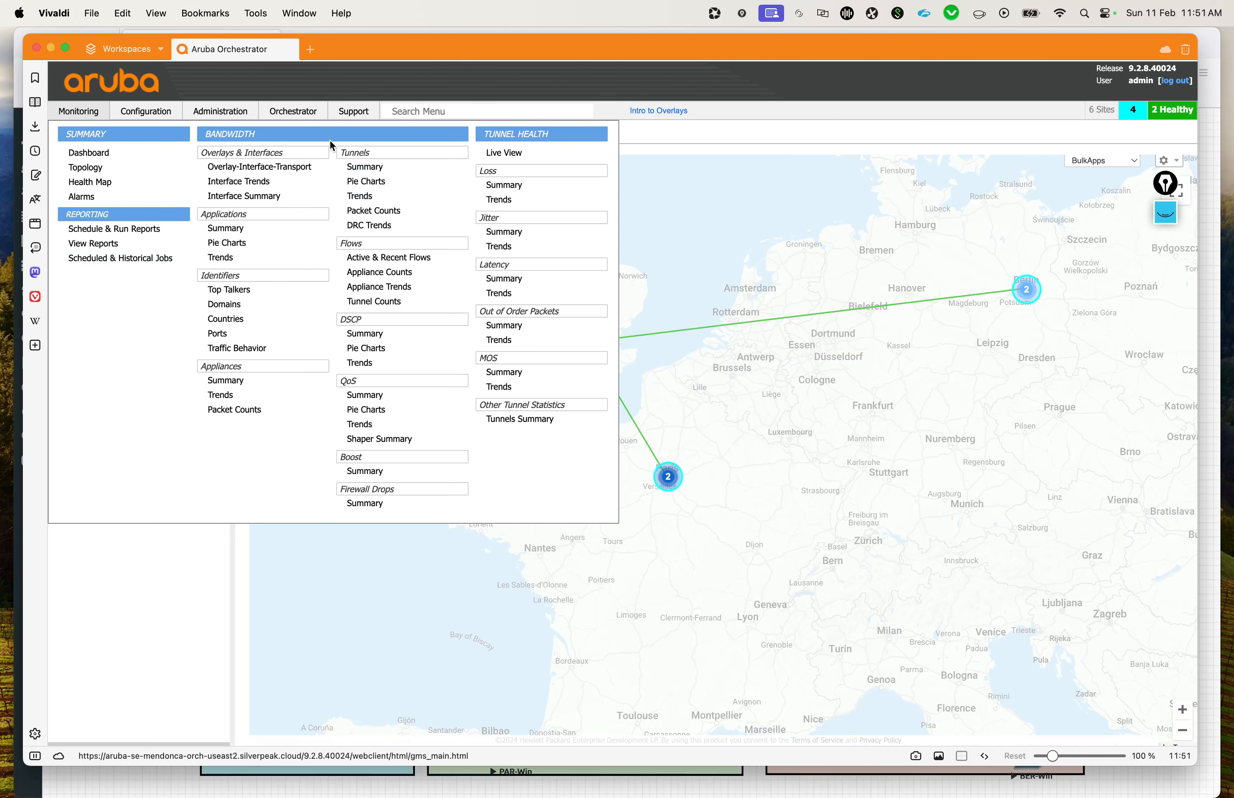
{"action": "left_click", "coordinate": [494, 113]}
{"action": "type", "text": "tren"}
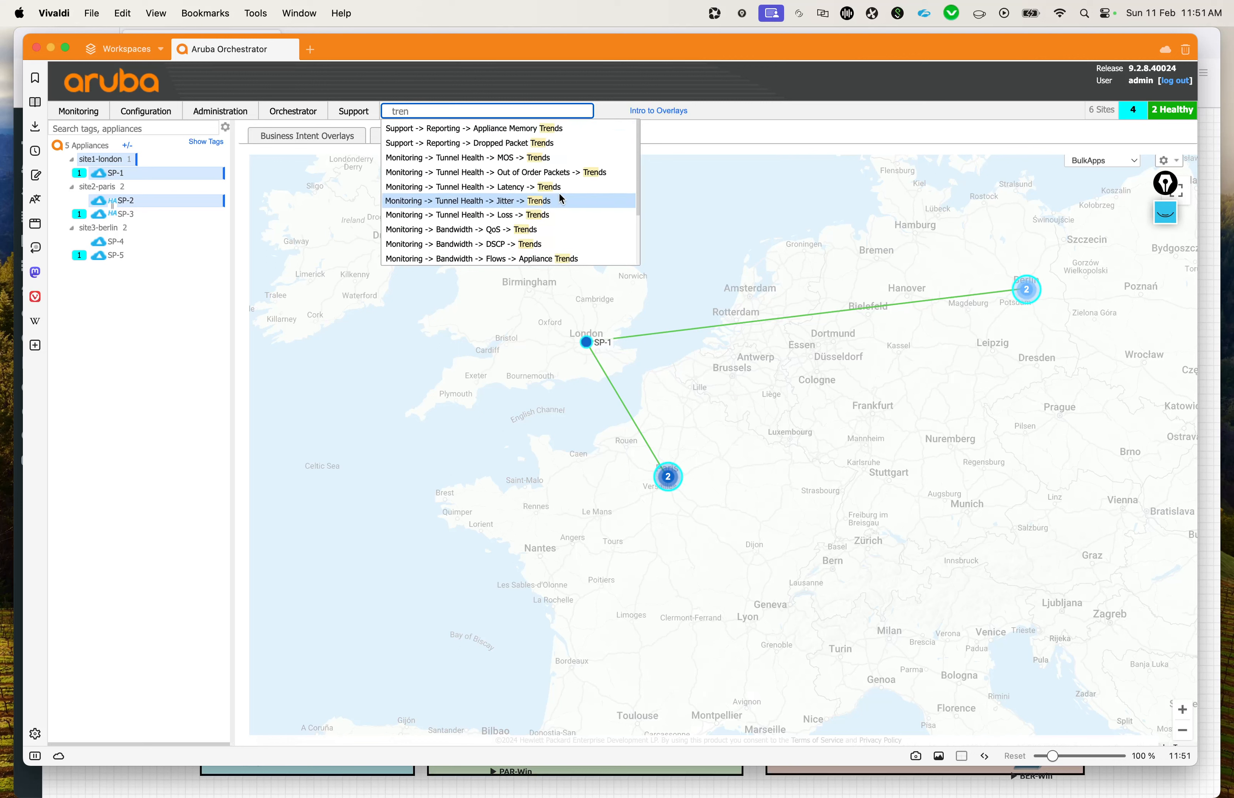
{"action": "scroll", "coordinate": [550, 259], "scroll_direction": "down", "scroll_amount": 2}
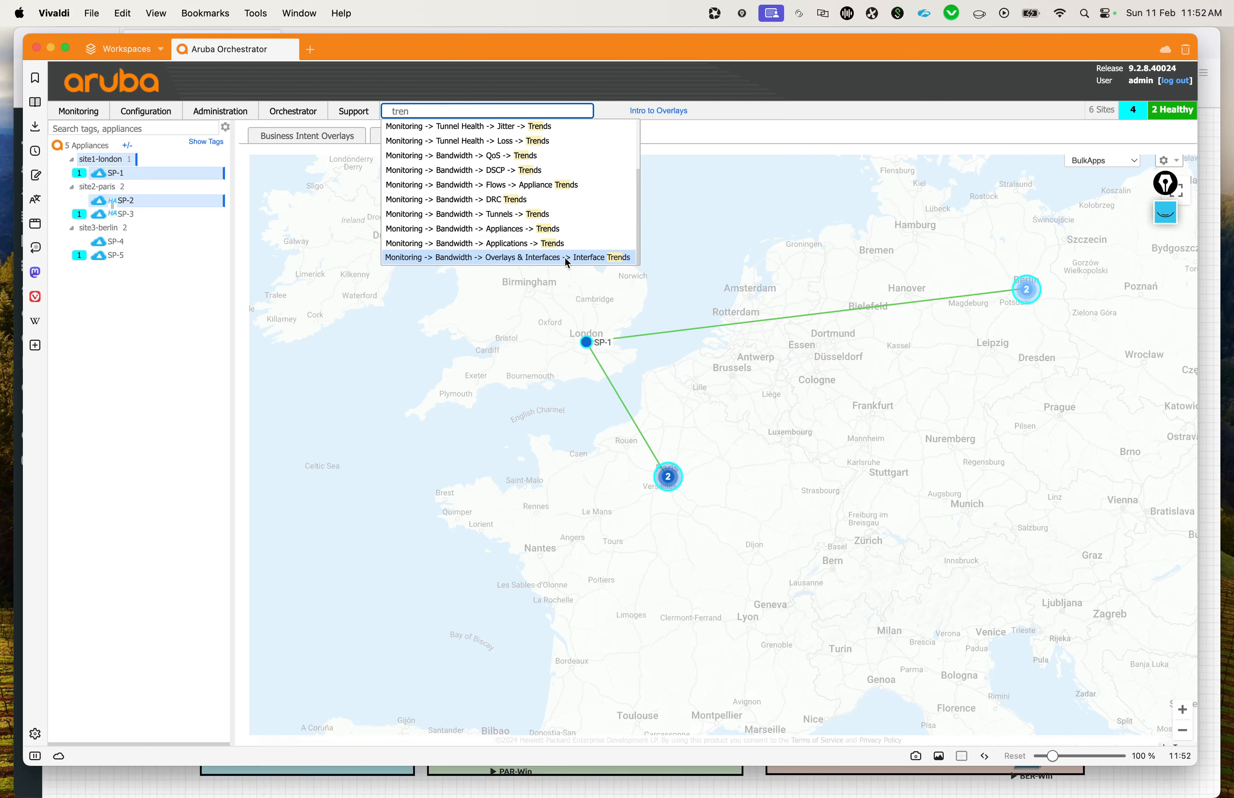
{"action": "scroll", "coordinate": [492, 197], "scroll_direction": "up", "scroll_amount": 3}
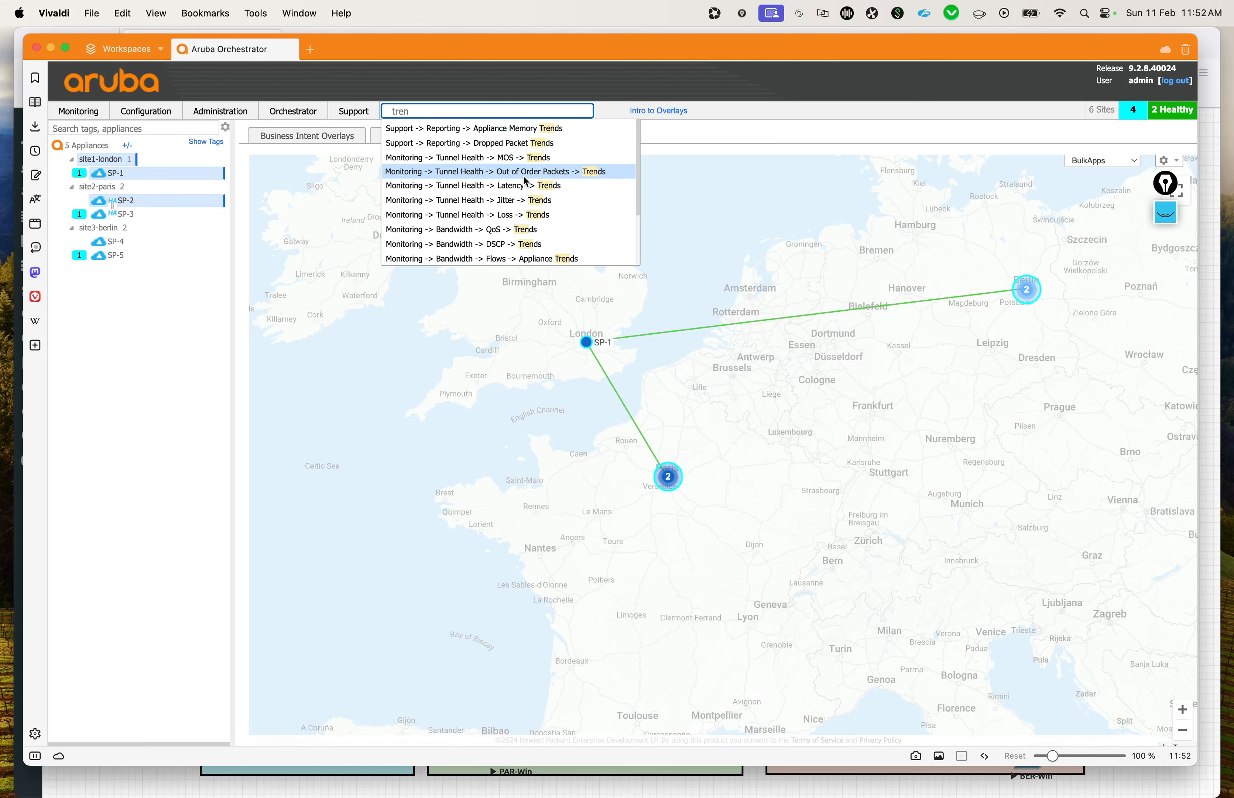
{"action": "left_click", "coordinate": [153, 248]}
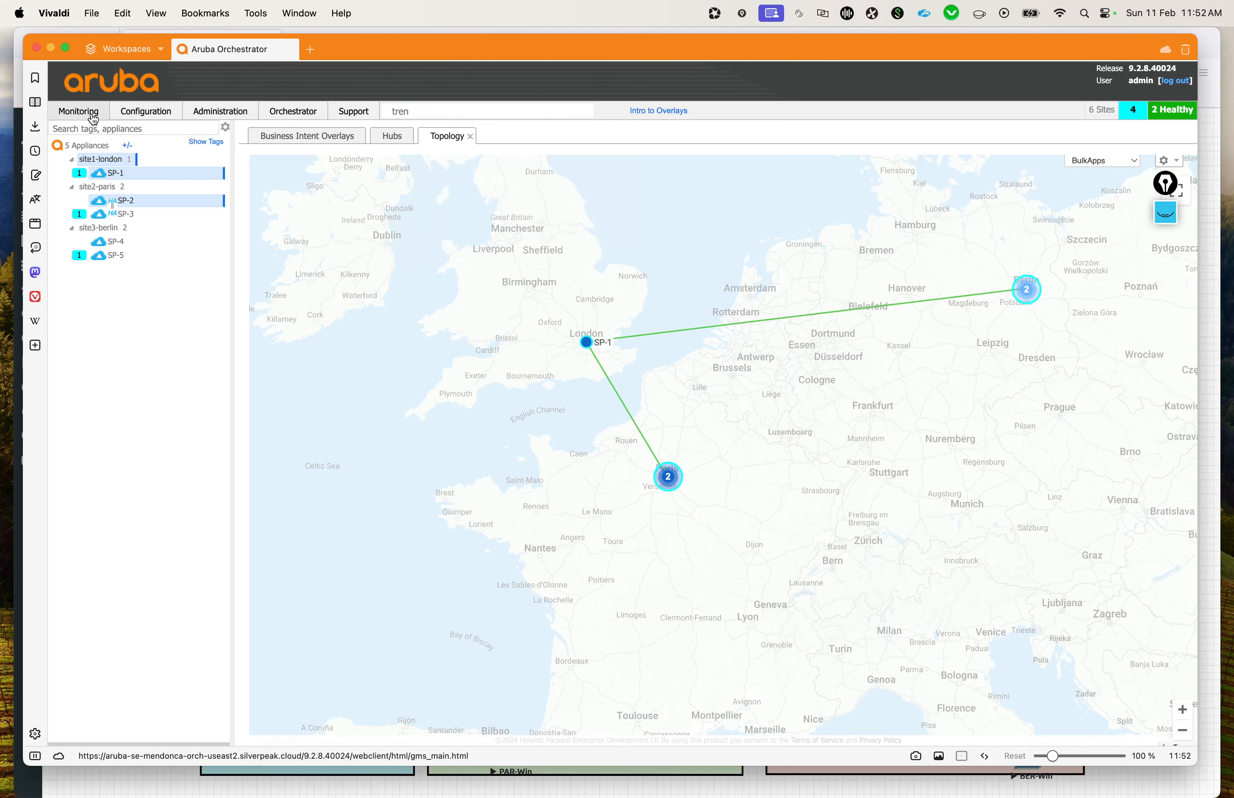
Step: Open the Tunnel Bandwidth Trends for SP-1 and SP-2 and look over the charts of all overlays
{"action": "mouse_move", "coordinate": [91, 110]}
{"action": "left_click", "coordinate": [372, 200]}
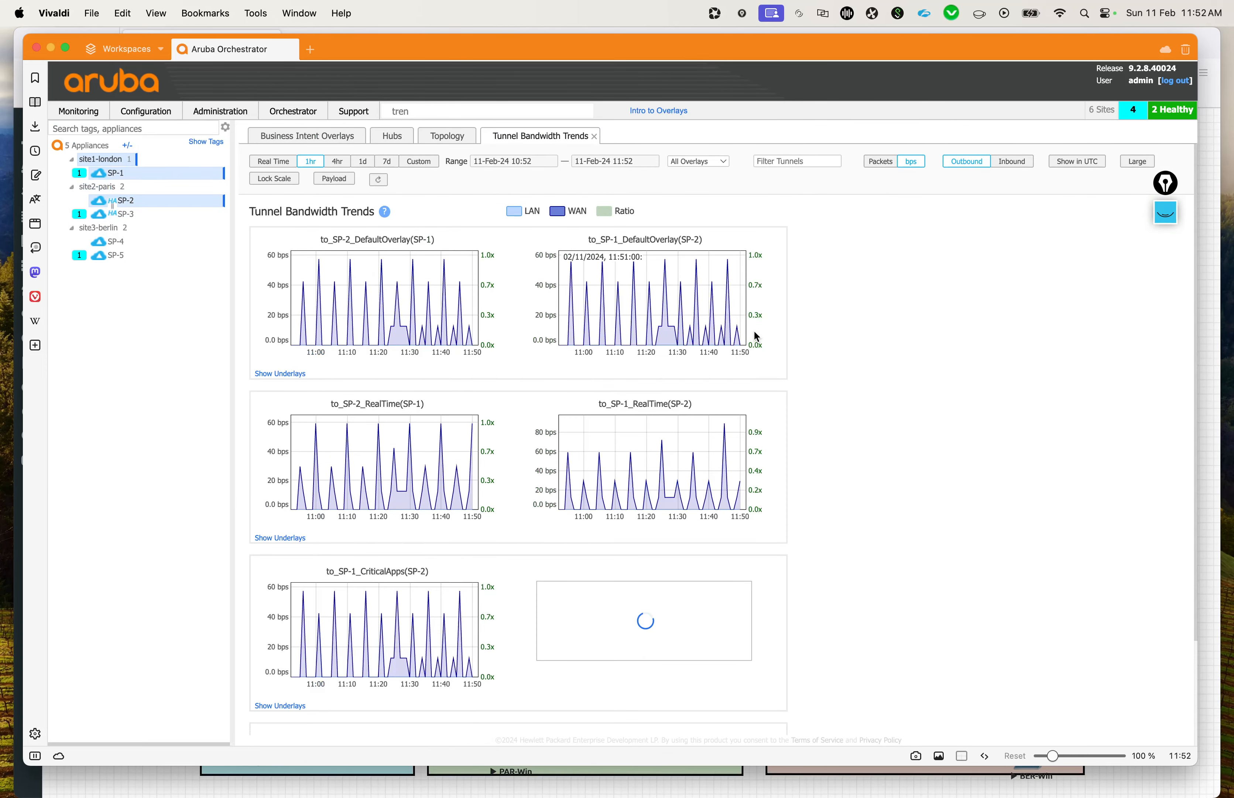
{"action": "scroll", "coordinate": [757, 336], "scroll_direction": "down", "scroll_amount": 3}
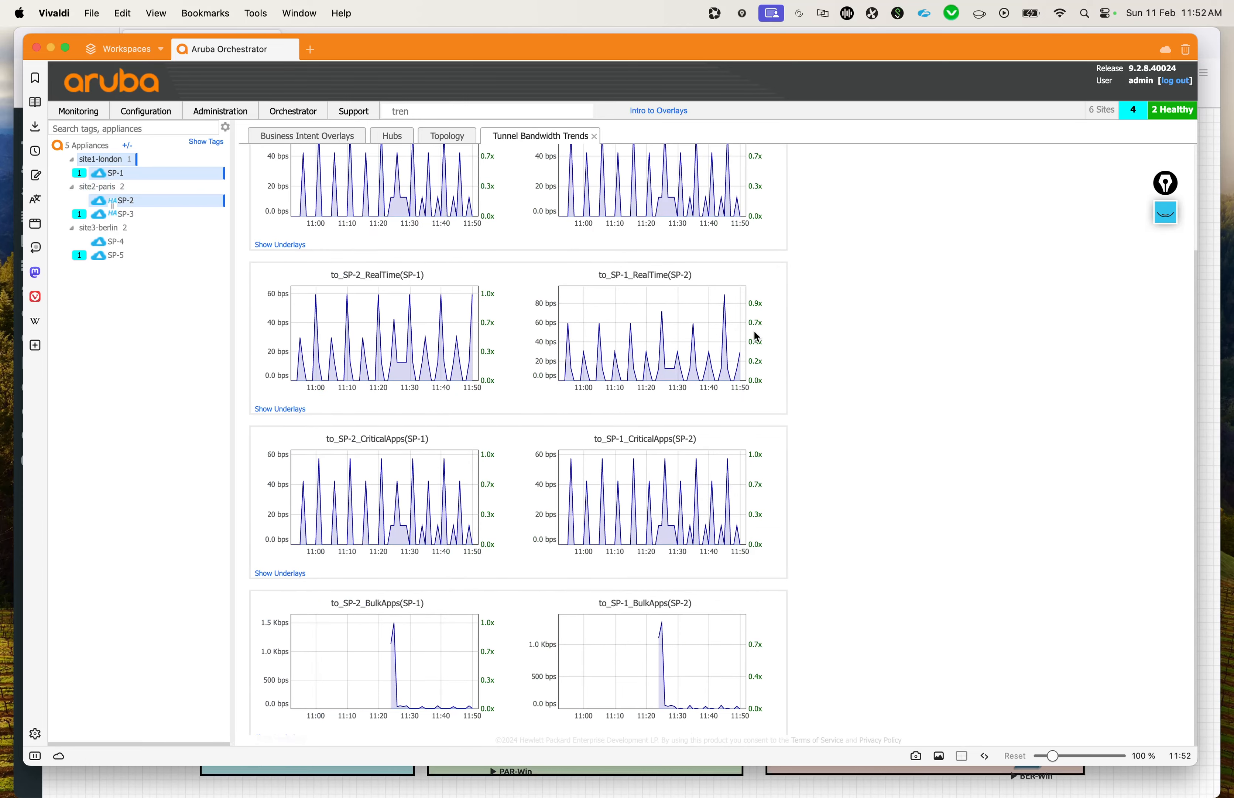
{"action": "scroll", "coordinate": [404, 332], "scroll_direction": "up", "scroll_amount": 3}
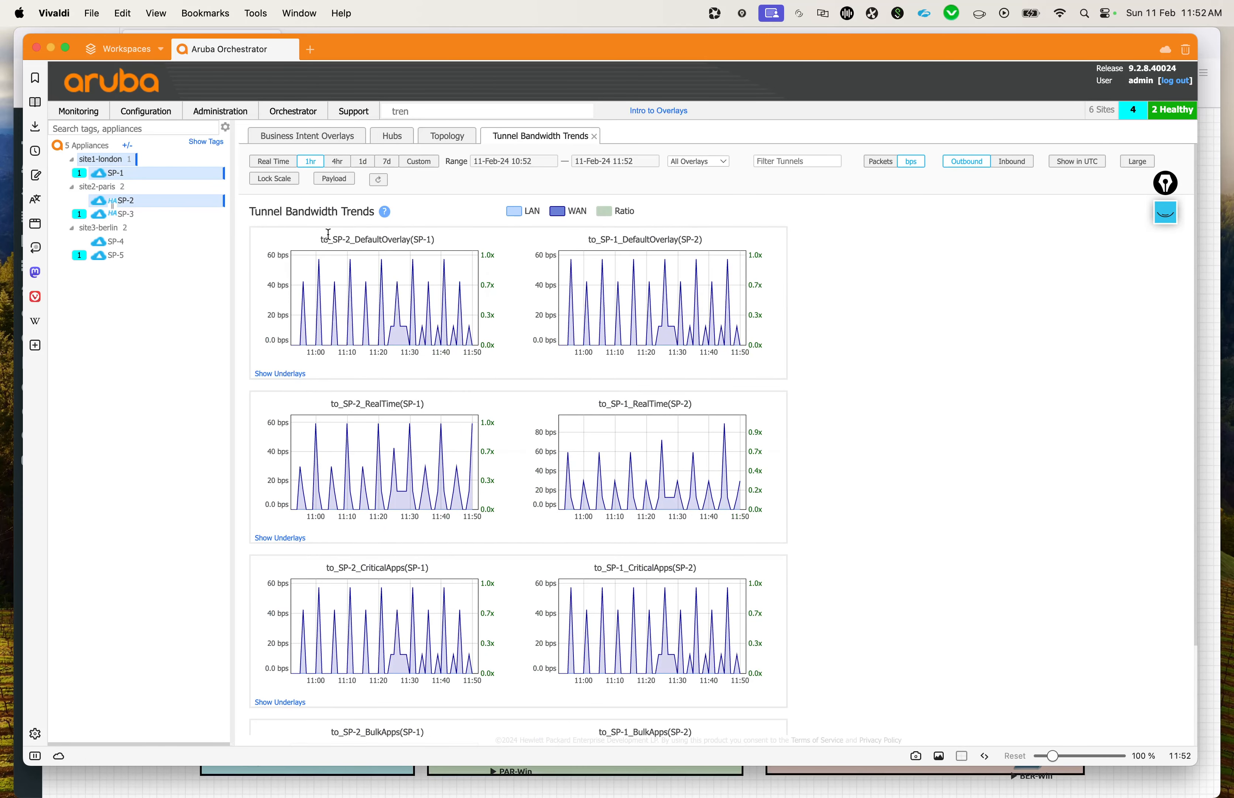
Step: Examine the DefaultOverlay, RealTime, CriticalApps and BulkApps tunnel charts from SP-1 to SP-2, along with the LAN, WAN and Ratio legend
{"action": "left_click_drag", "start_coordinate": [321, 246], "coordinate": [432, 243]}
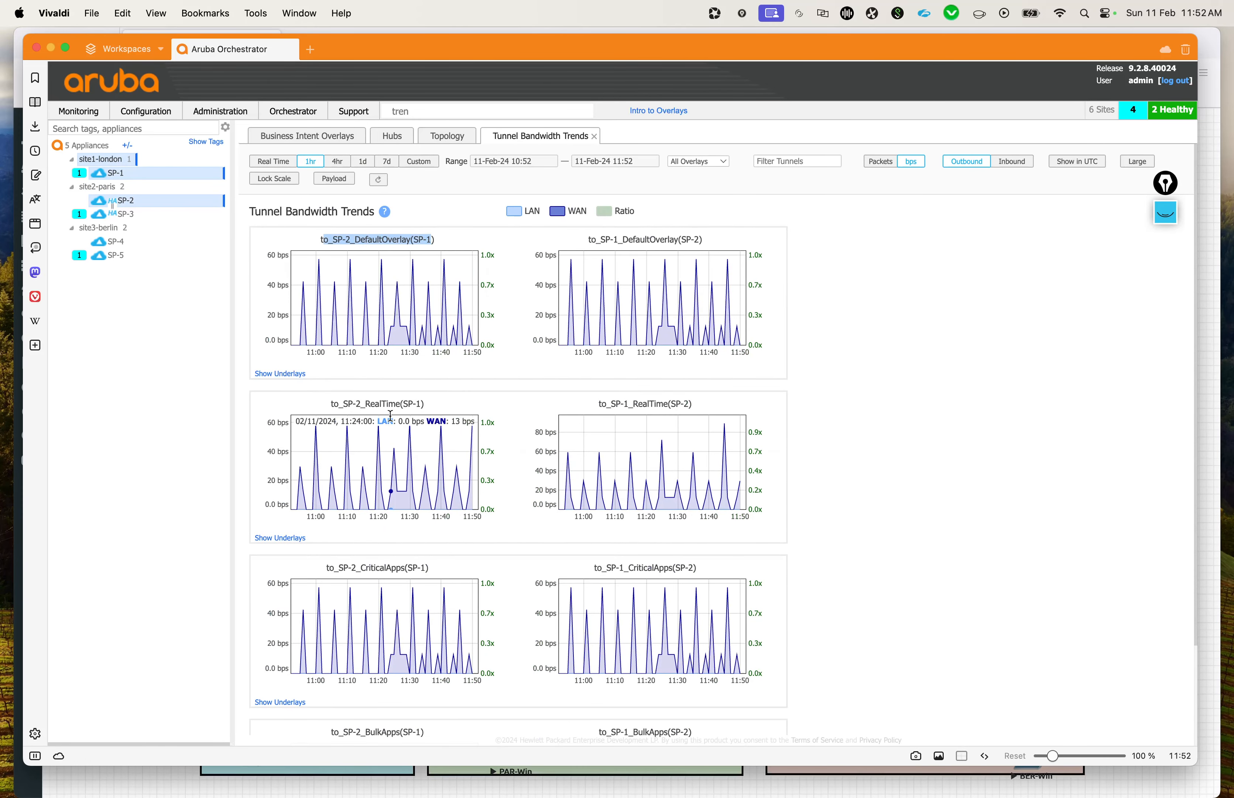
{"action": "left_click_drag", "start_coordinate": [364, 402], "coordinate": [417, 403]}
{"action": "scroll", "coordinate": [454, 405], "scroll_direction": "down", "scroll_amount": 3}
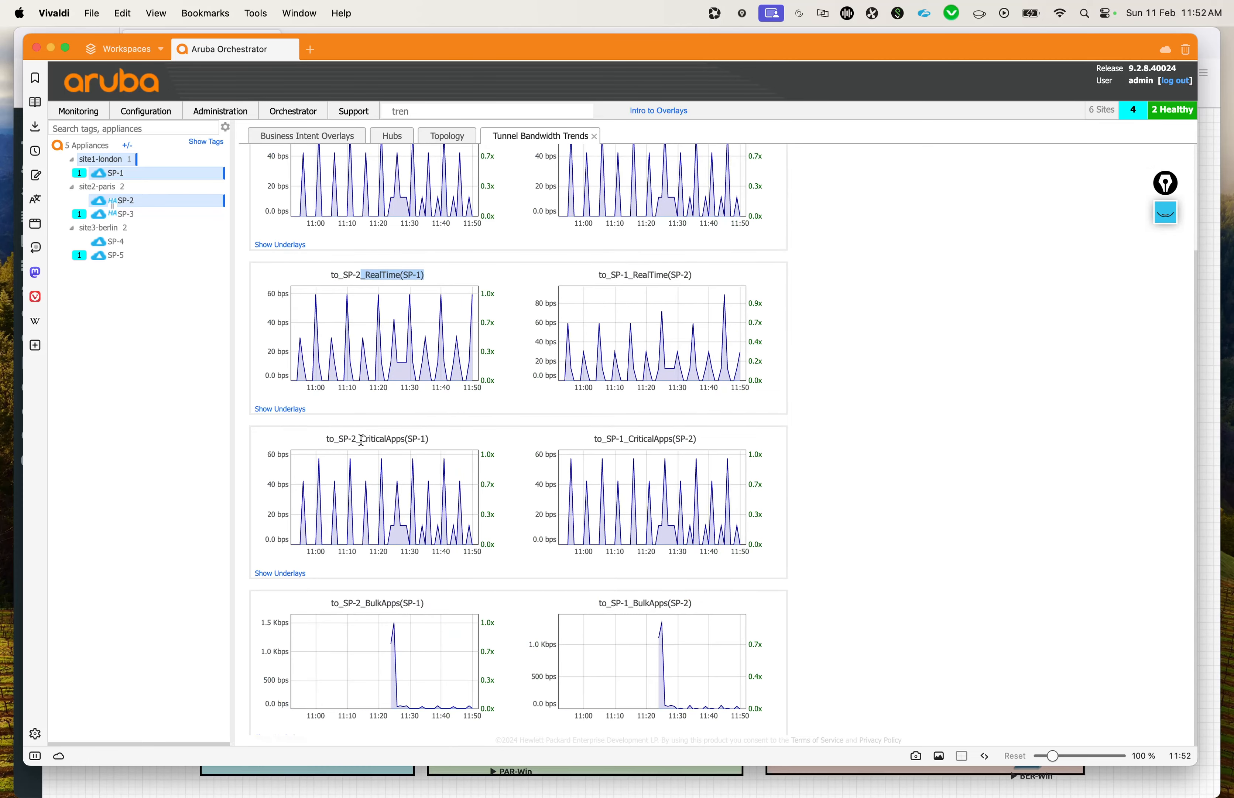
{"action": "left_click_drag", "start_coordinate": [361, 439], "coordinate": [419, 433]}
{"action": "left_click_drag", "start_coordinate": [377, 606], "coordinate": [461, 576]}
{"action": "mouse_move", "coordinate": [386, 646]}
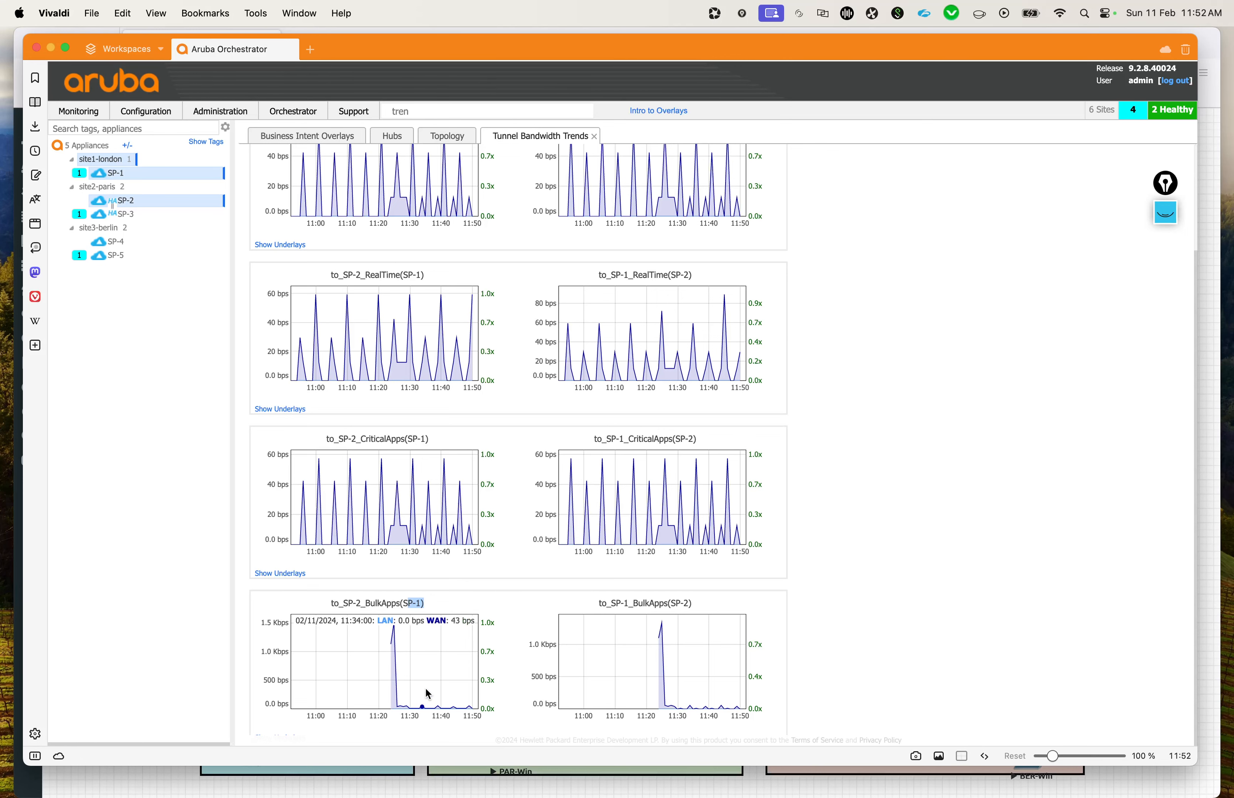
{"action": "scroll", "coordinate": [469, 710], "scroll_direction": "up", "scroll_amount": 5}
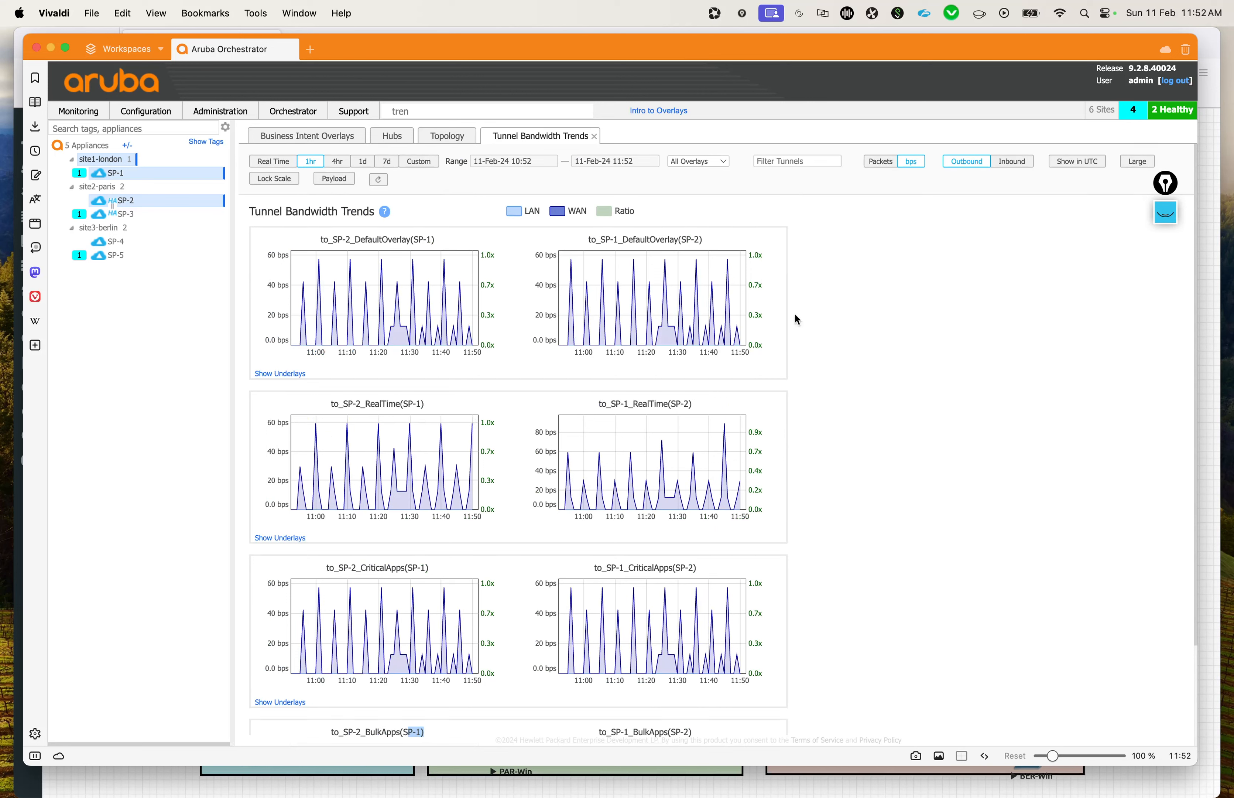
{"action": "double_click", "coordinate": [570, 212]}
{"action": "double_click", "coordinate": [529, 212]}
{"action": "double_click", "coordinate": [629, 210]}
Step: List the tunnels between SP-1 and SP-2, expand the BulkApps overlay, and open the live view of the to_SP-2_BulkApps tunnel
{"action": "mouse_move", "coordinate": [97, 115]}
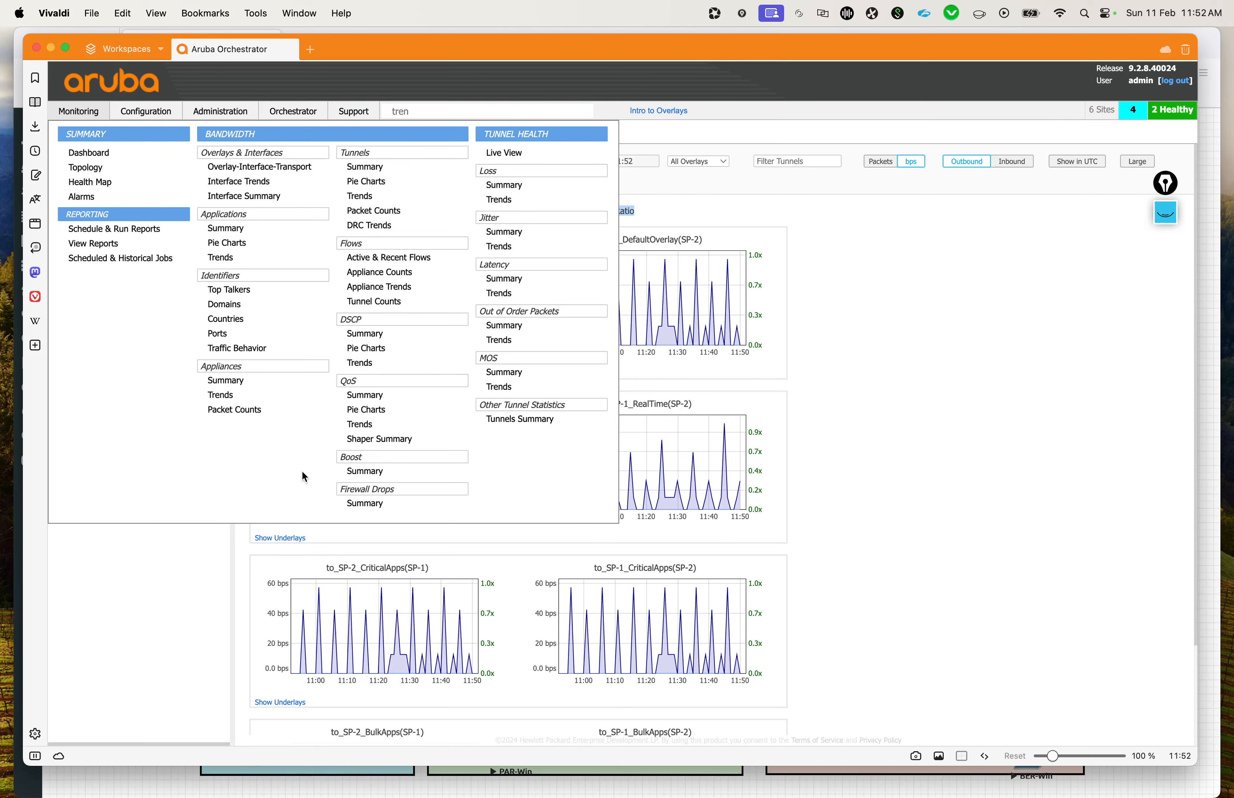
{"action": "left_click", "coordinate": [508, 154]}
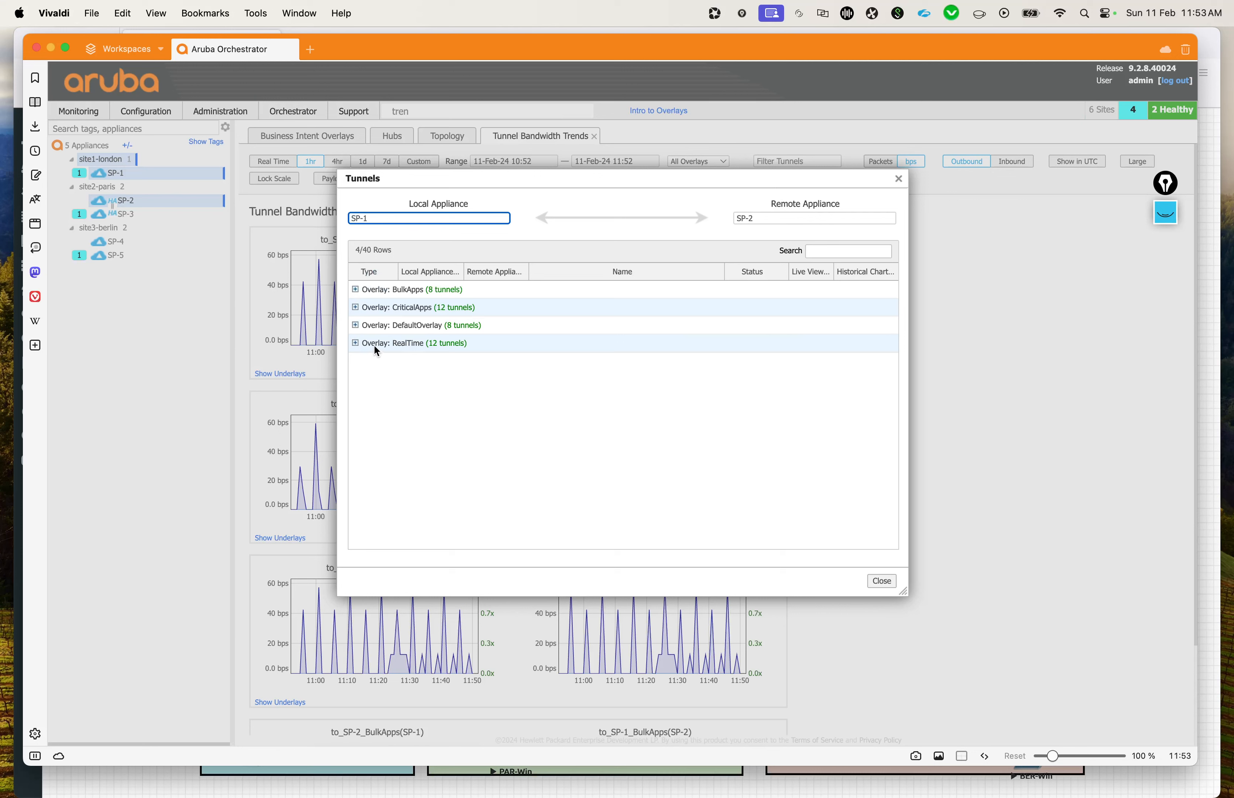
{"action": "left_click", "coordinate": [356, 290]}
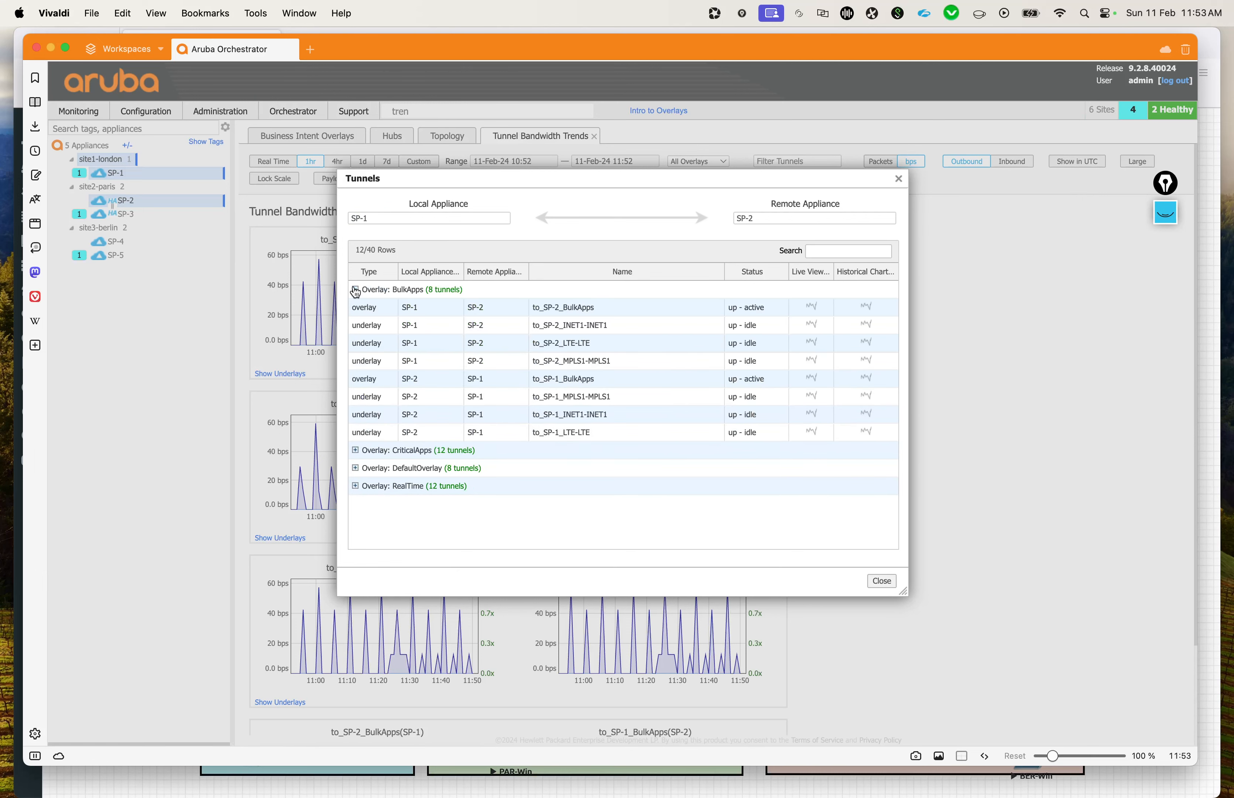
{"action": "left_click", "coordinate": [813, 308]}
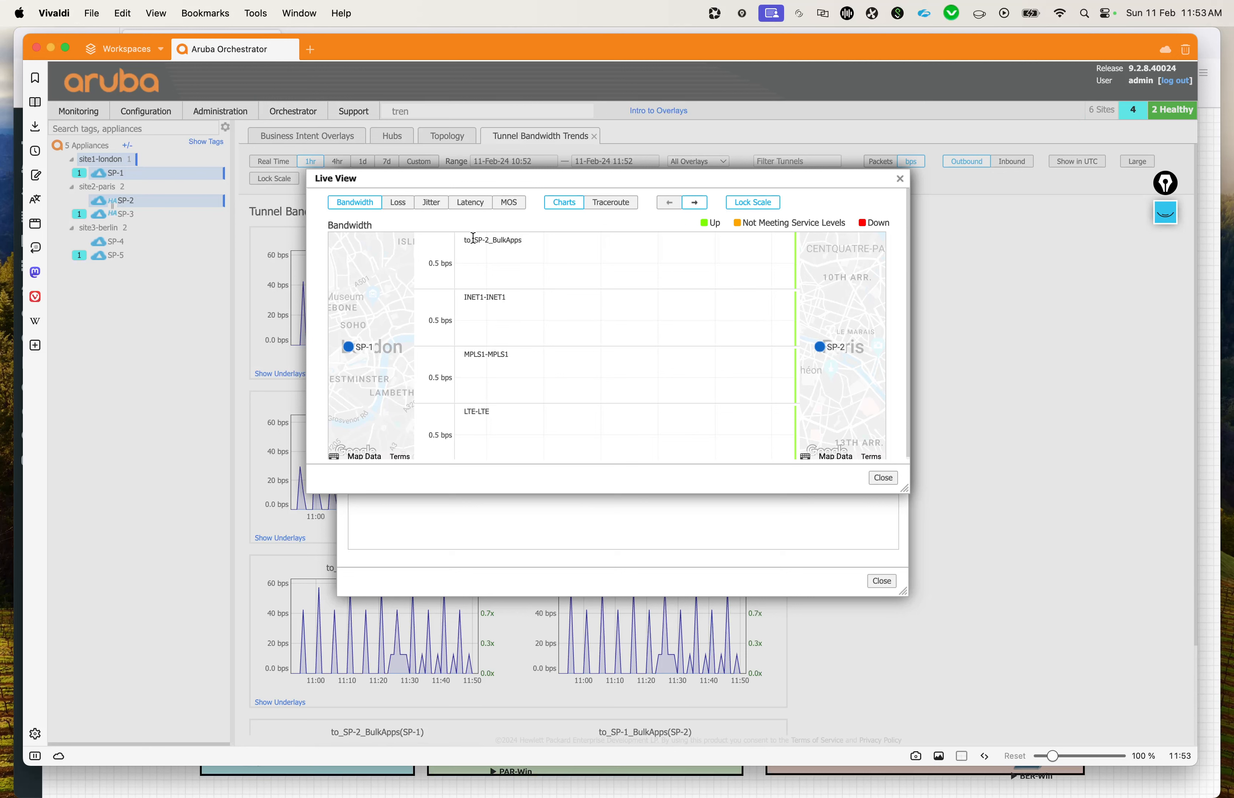
Step: Examine the live bandwidth of the BulkApps overlay, its INET1, MPLS1 and LTE underlays and the status legend, and close the tunnel windows
{"action": "left_click_drag", "start_coordinate": [463, 240], "coordinate": [526, 242]}
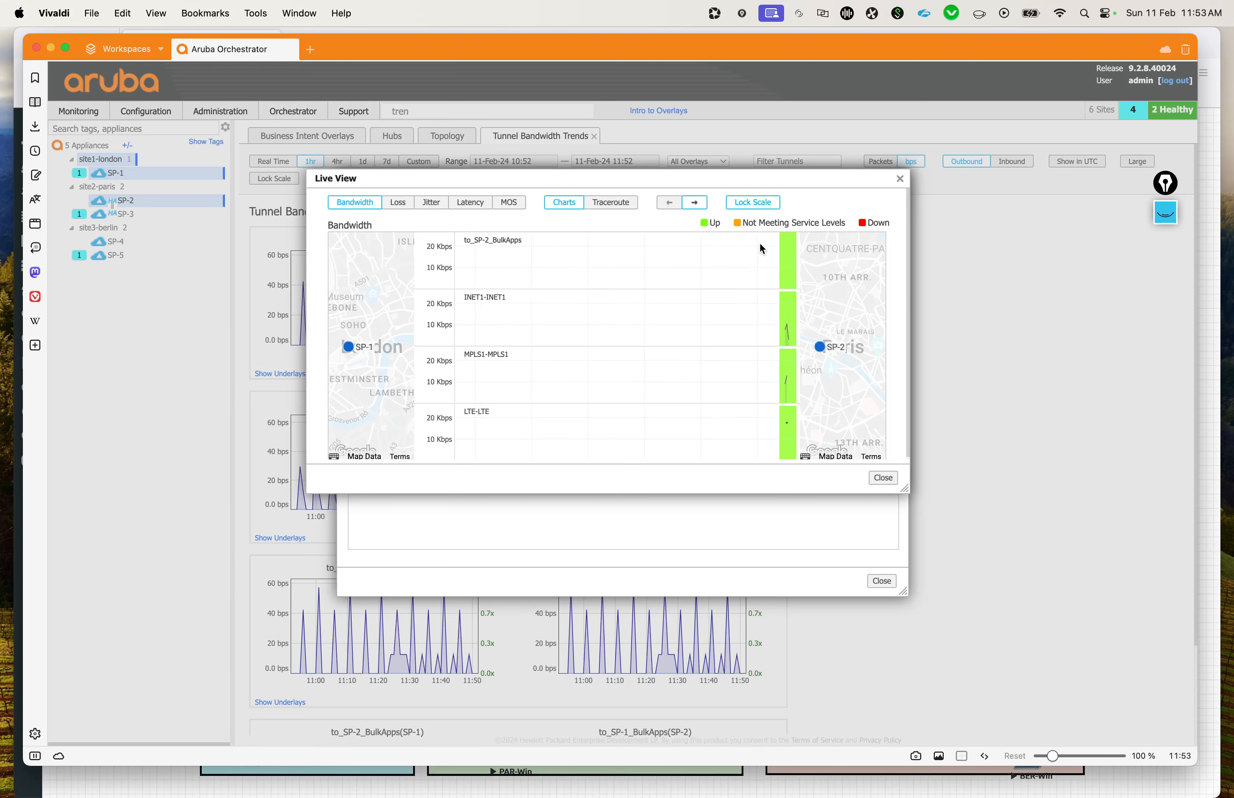
{"action": "left_click_drag", "start_coordinate": [476, 297], "coordinate": [507, 298]}
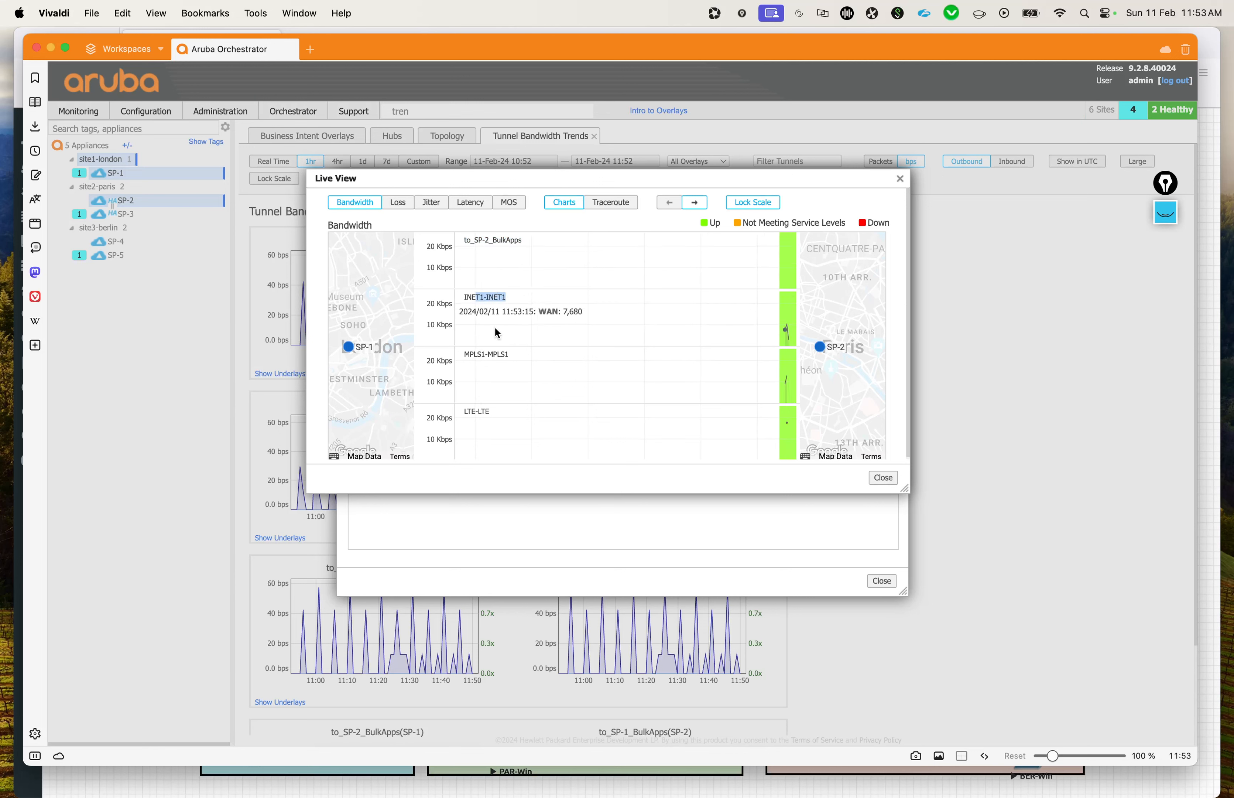
{"action": "left_click_drag", "start_coordinate": [464, 353], "coordinate": [489, 353]}
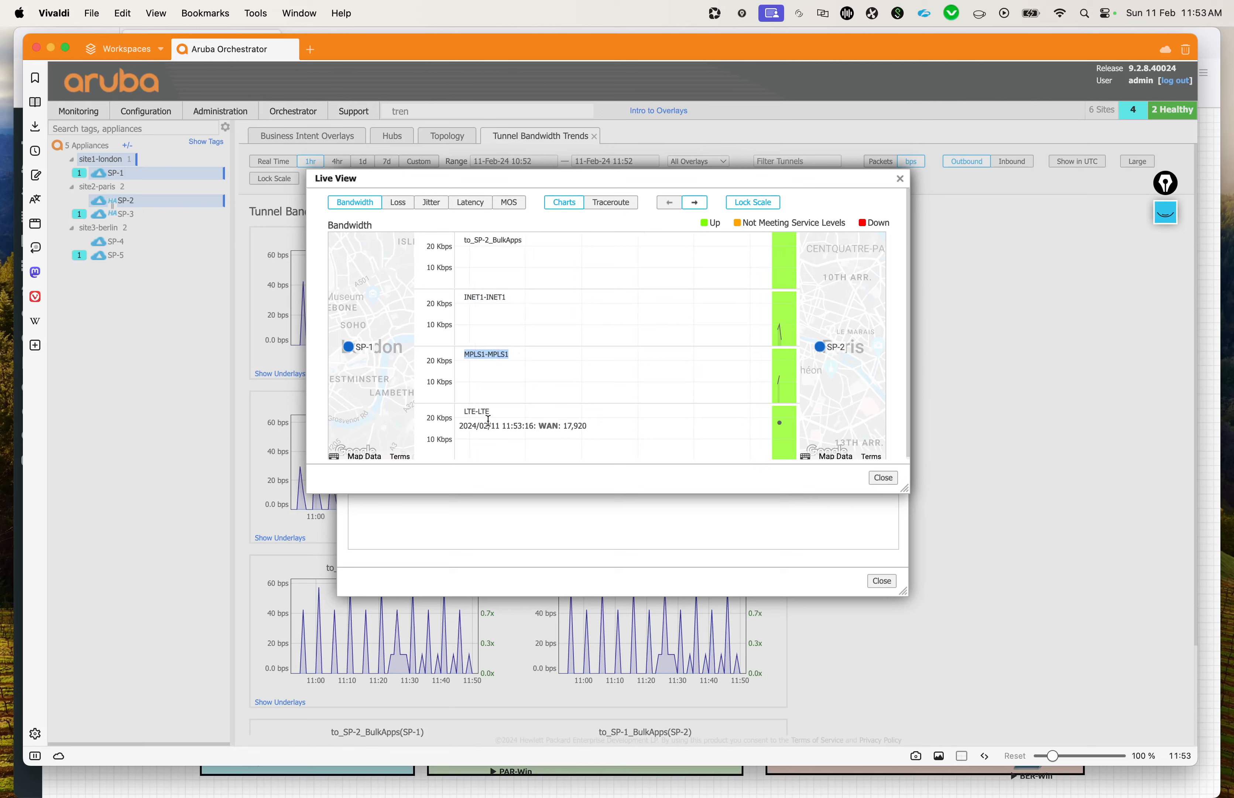
{"action": "left_click_drag", "start_coordinate": [471, 411], "coordinate": [507, 413]}
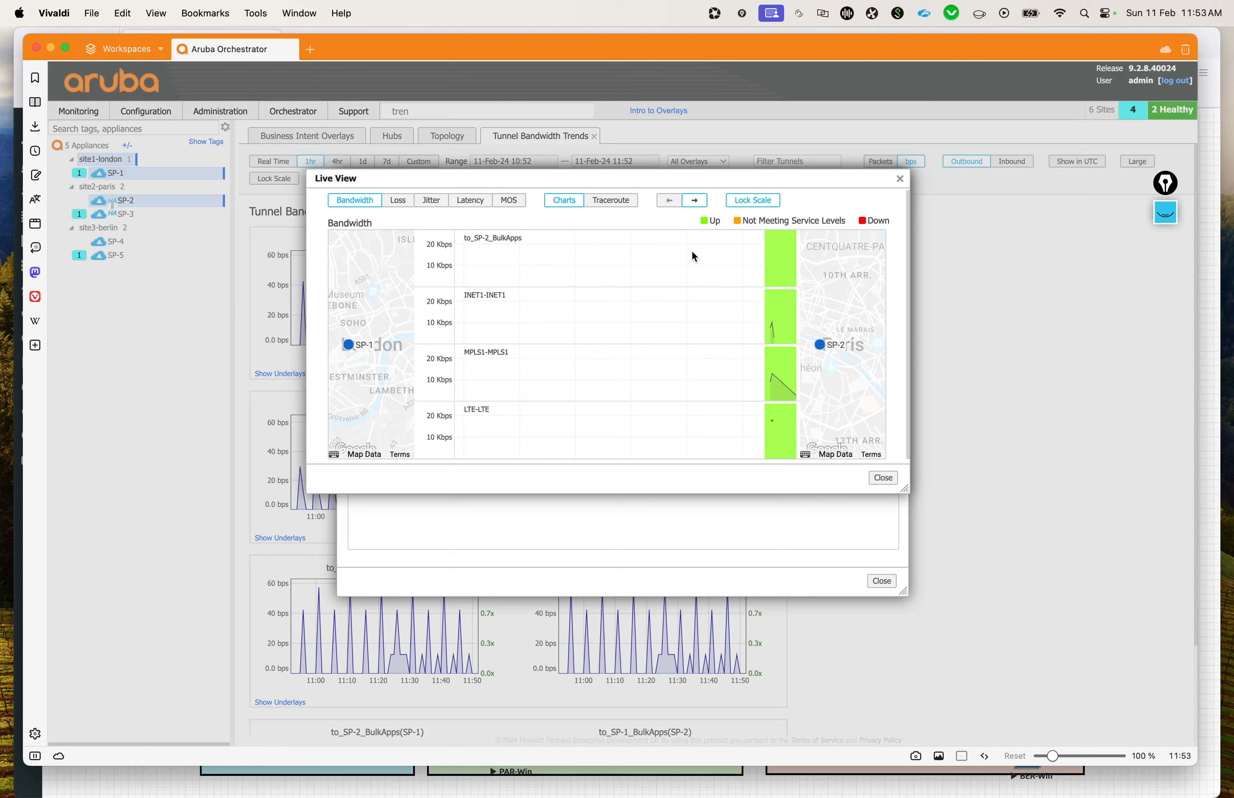
{"action": "left_click_drag", "start_coordinate": [721, 220], "coordinate": [696, 217]}
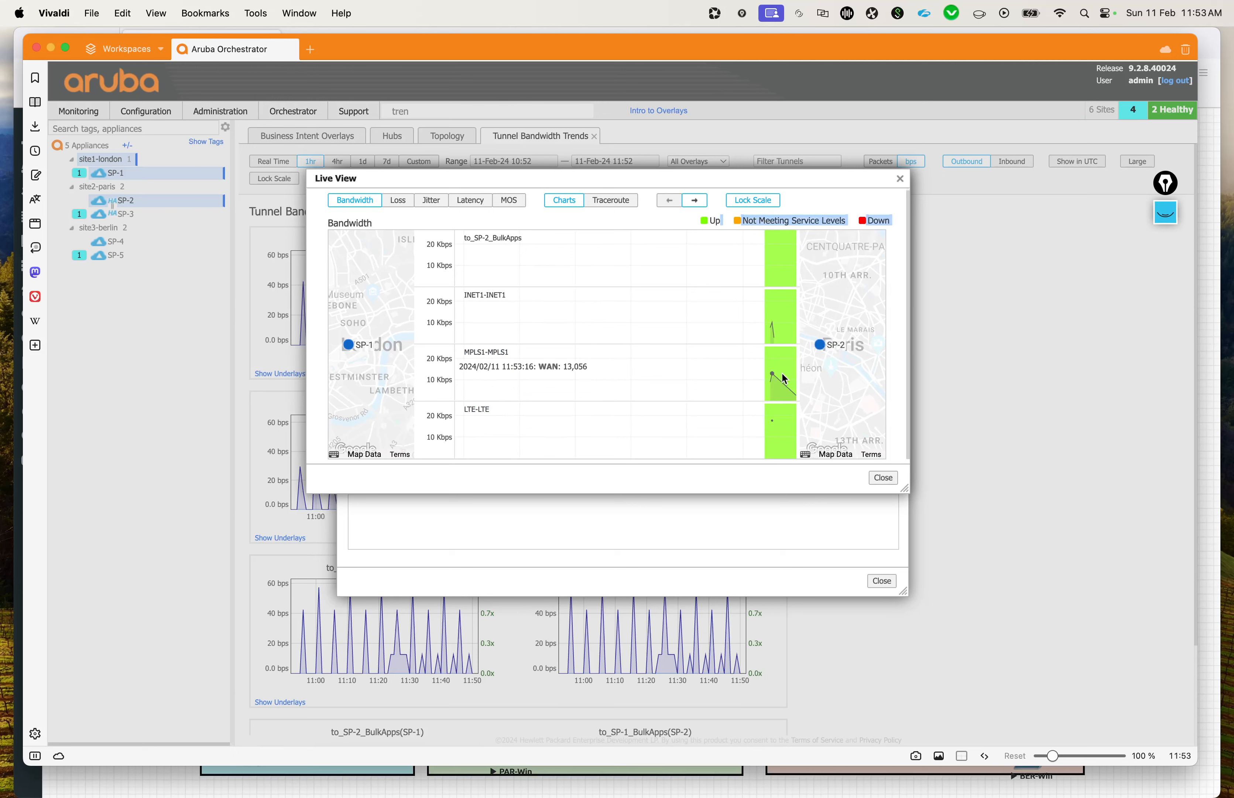
{"action": "left_click", "coordinate": [693, 222]}
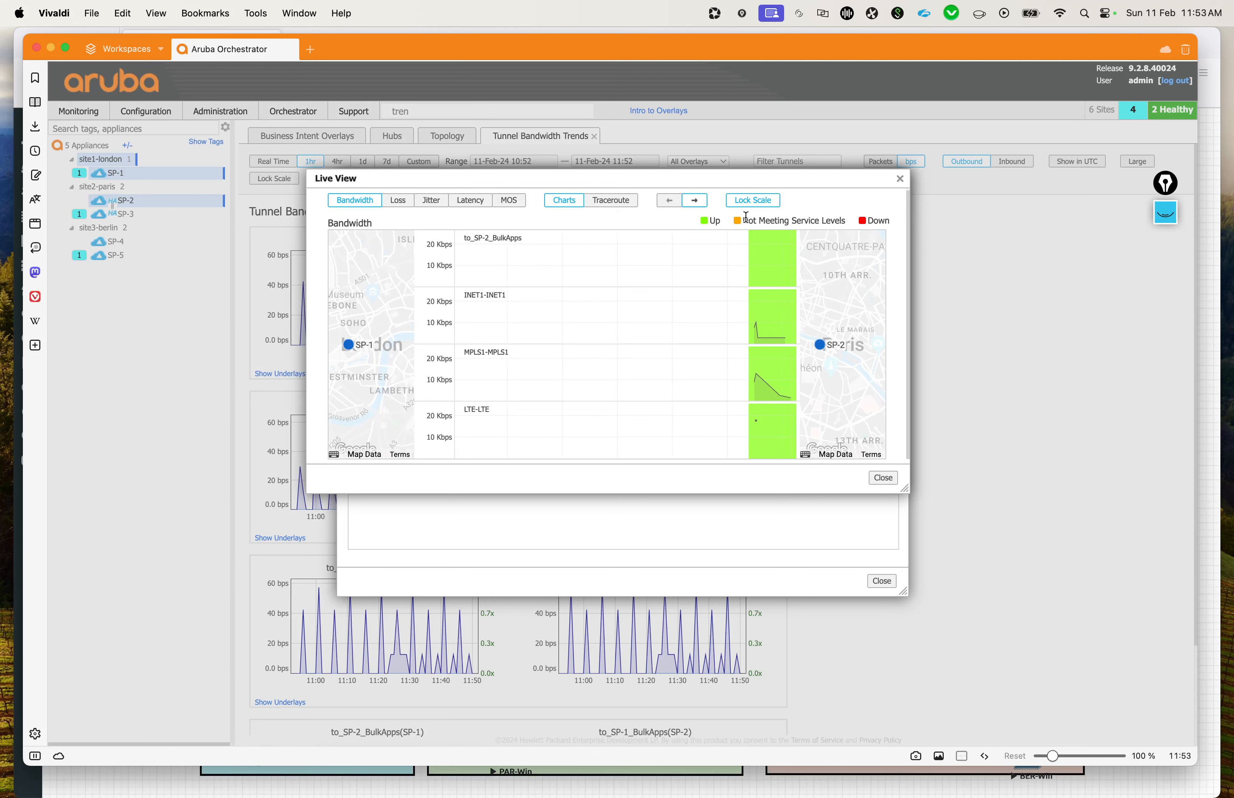
{"action": "left_click_drag", "start_coordinate": [744, 217], "coordinate": [844, 221]}
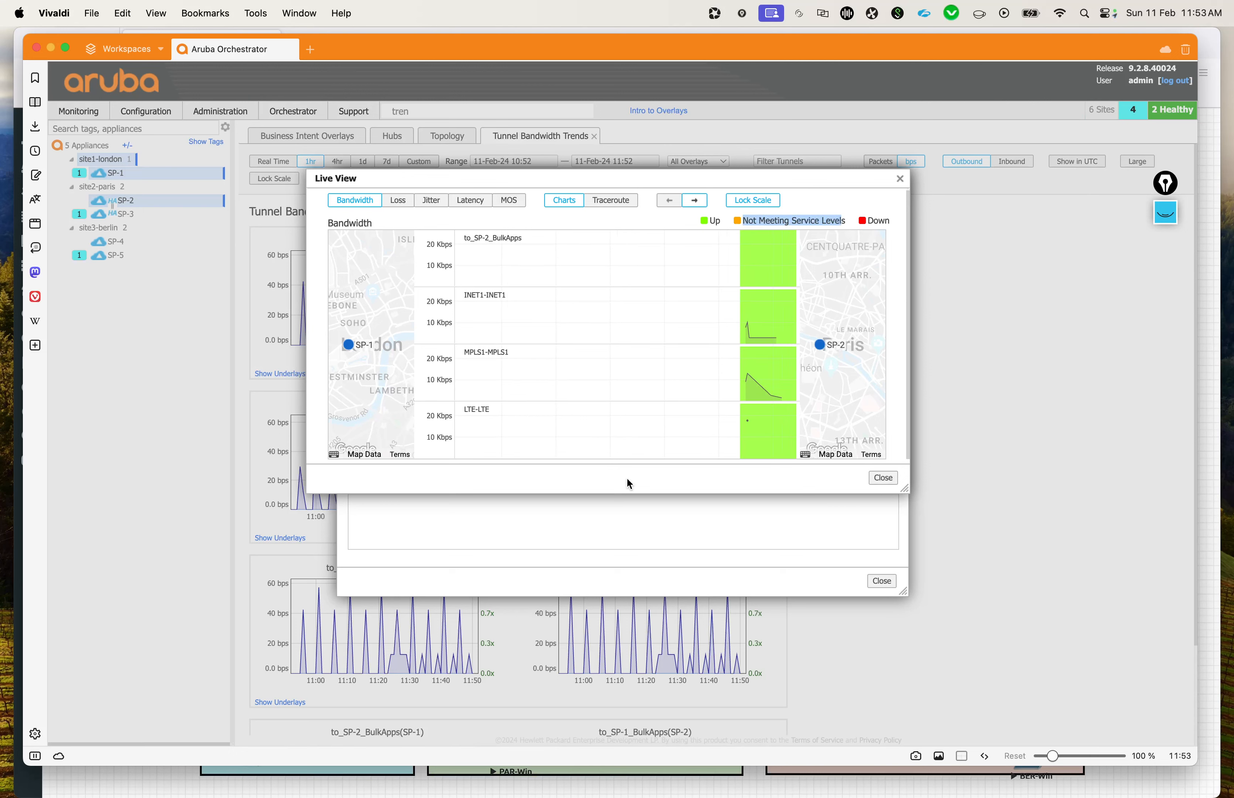
{"action": "left_click", "coordinate": [891, 478]}
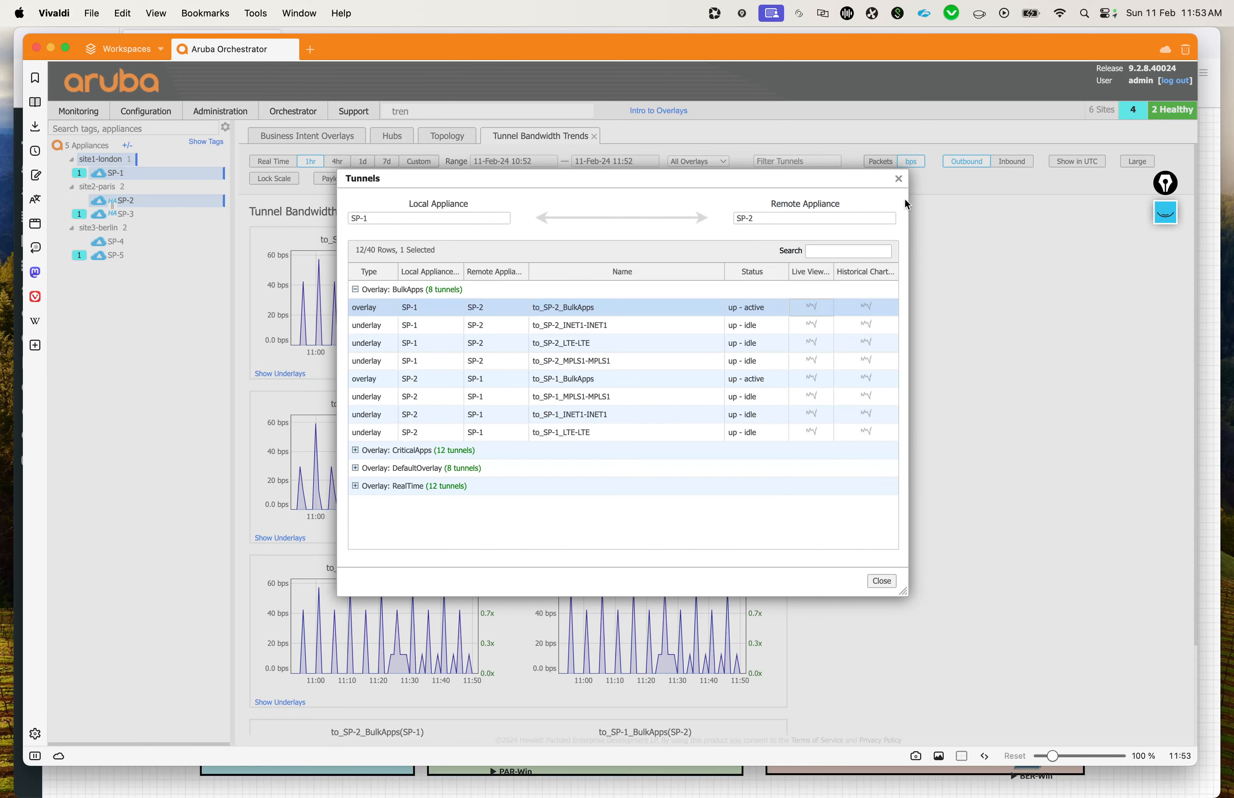
{"action": "left_click", "coordinate": [898, 178]}
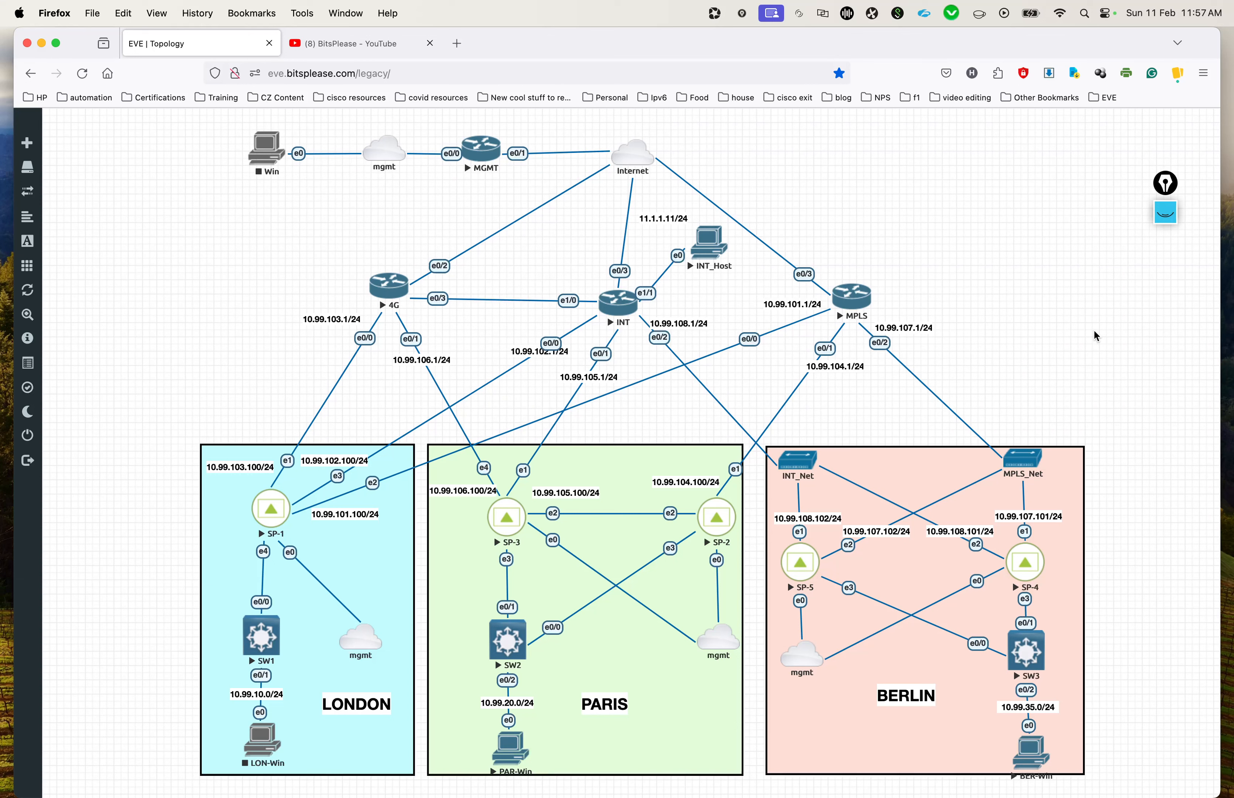
Step: Switch from the EVE topology to Aruba Orchestrator and display the Business Intent Overlays page
{"action": "key", "text": "ctrl+Up"}
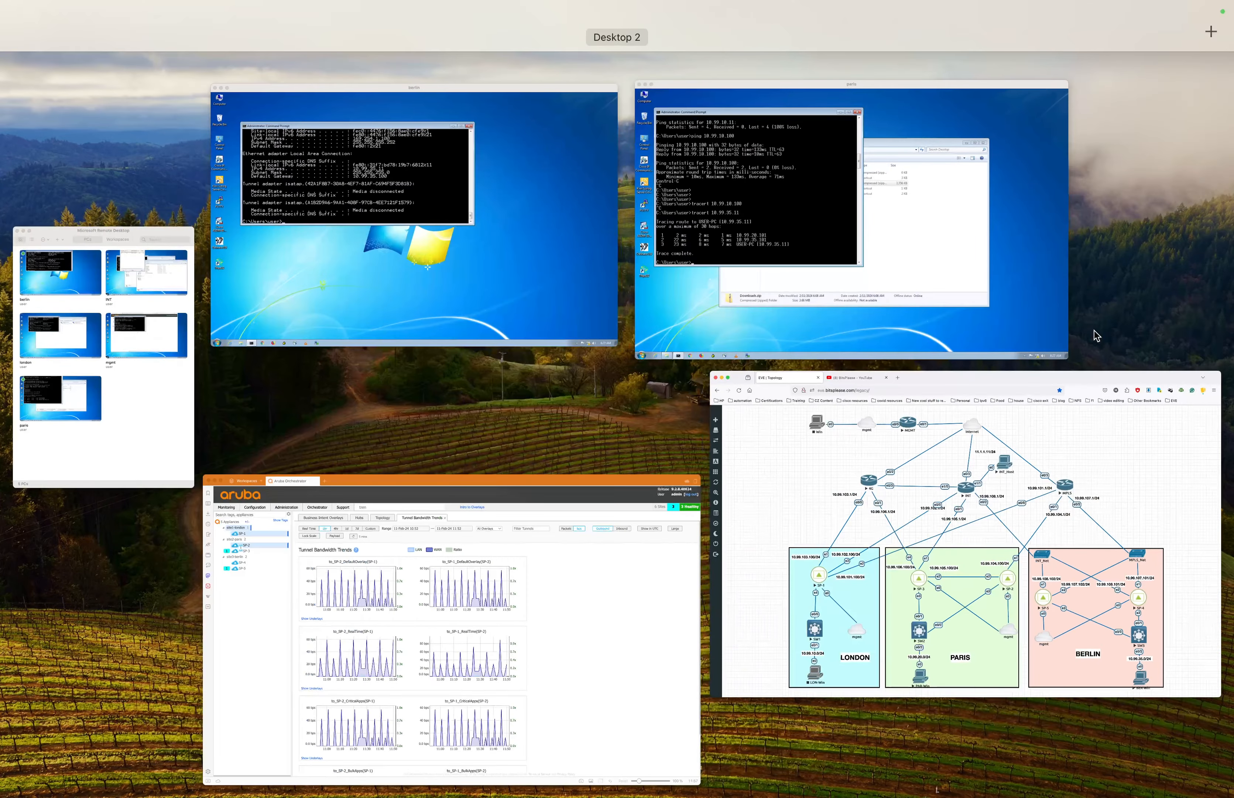
{"action": "left_click", "coordinate": [648, 513]}
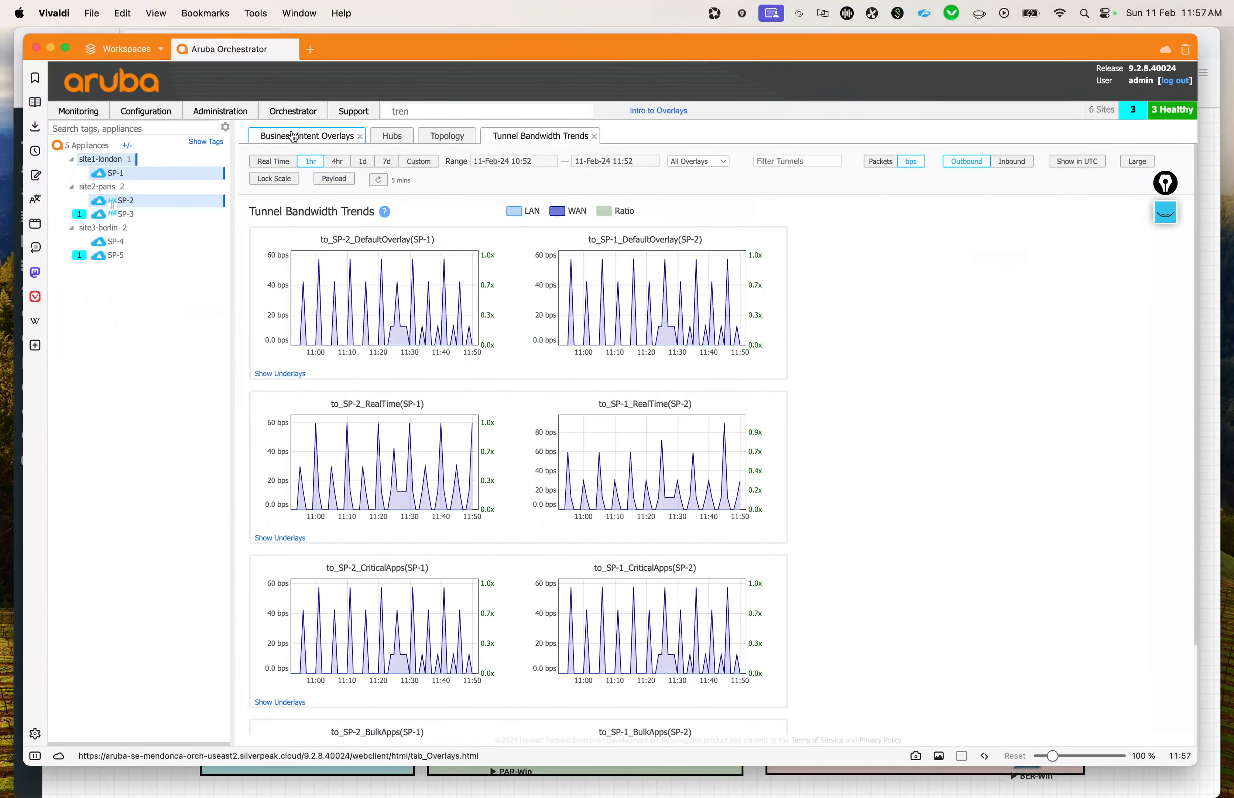
{"action": "left_click", "coordinate": [304, 136]}
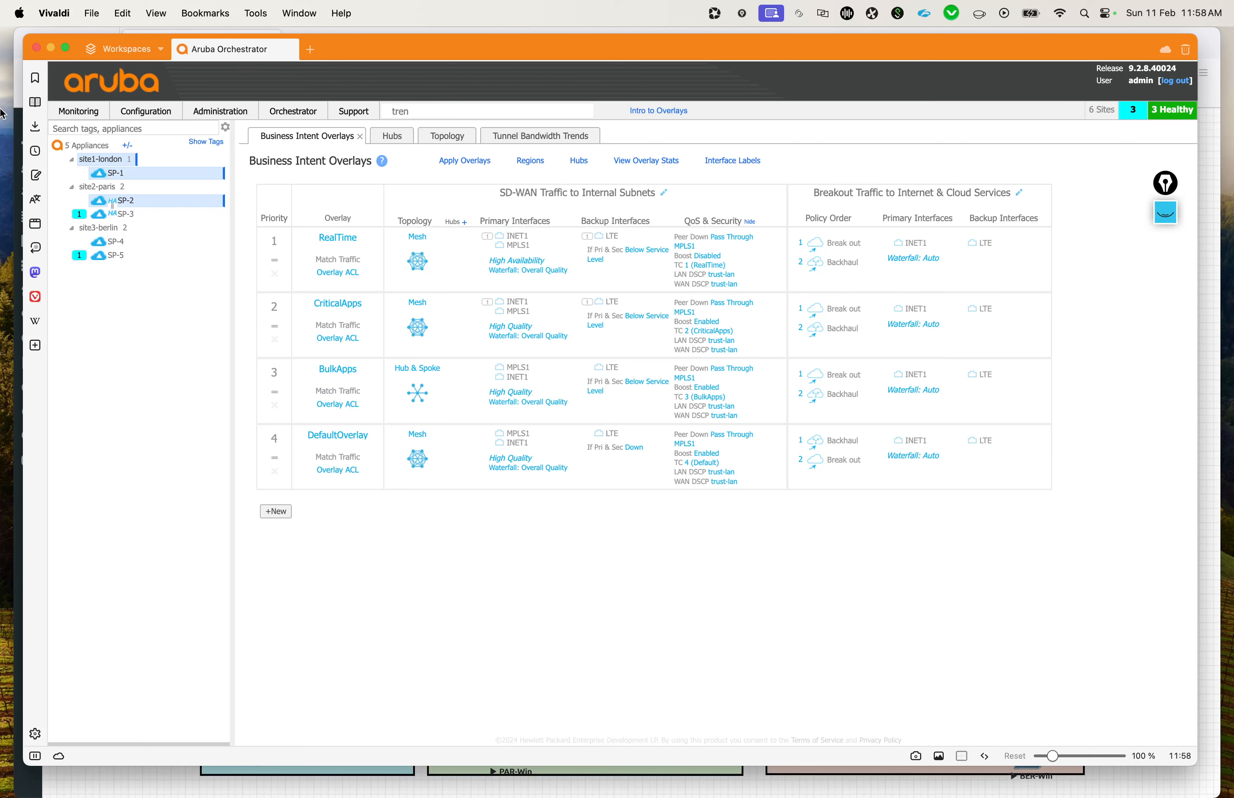
{"action": "mouse_move", "coordinate": [83, 114]}
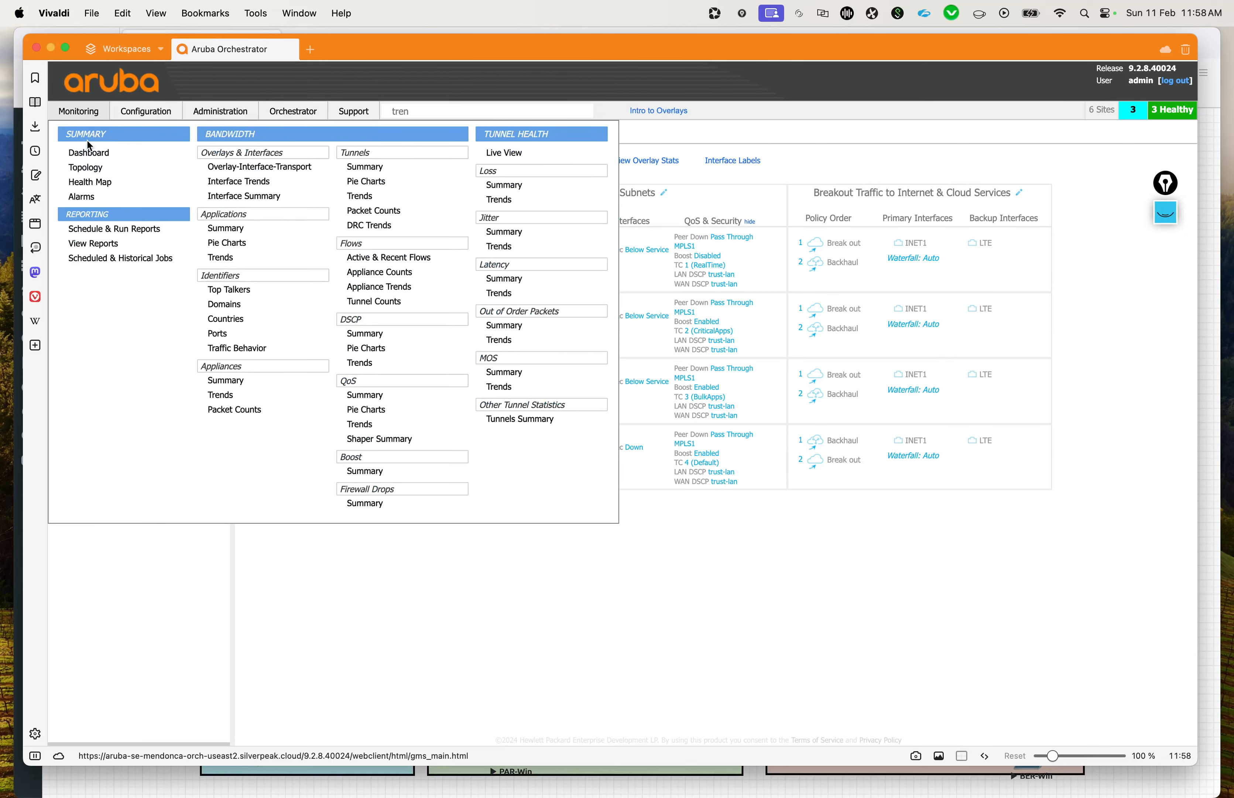